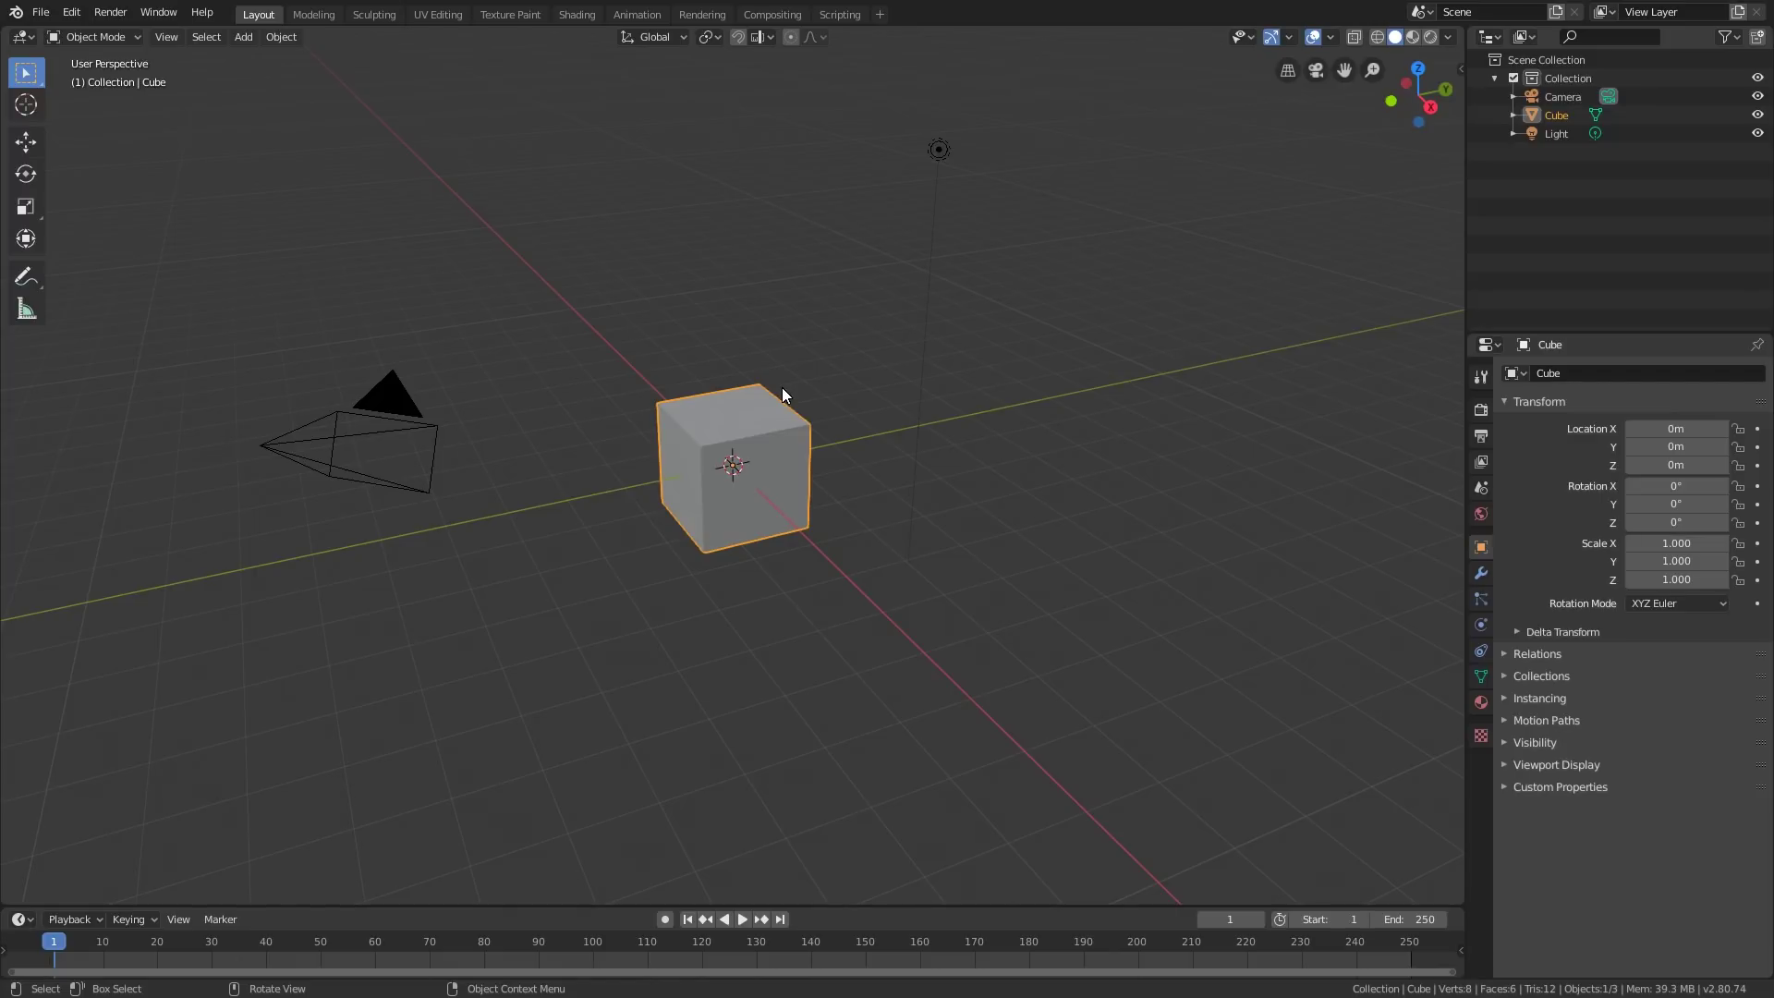
Step: Orbit the viewport around the default cube to inspect the scene
middle_drag(700, 405, 706, 478)
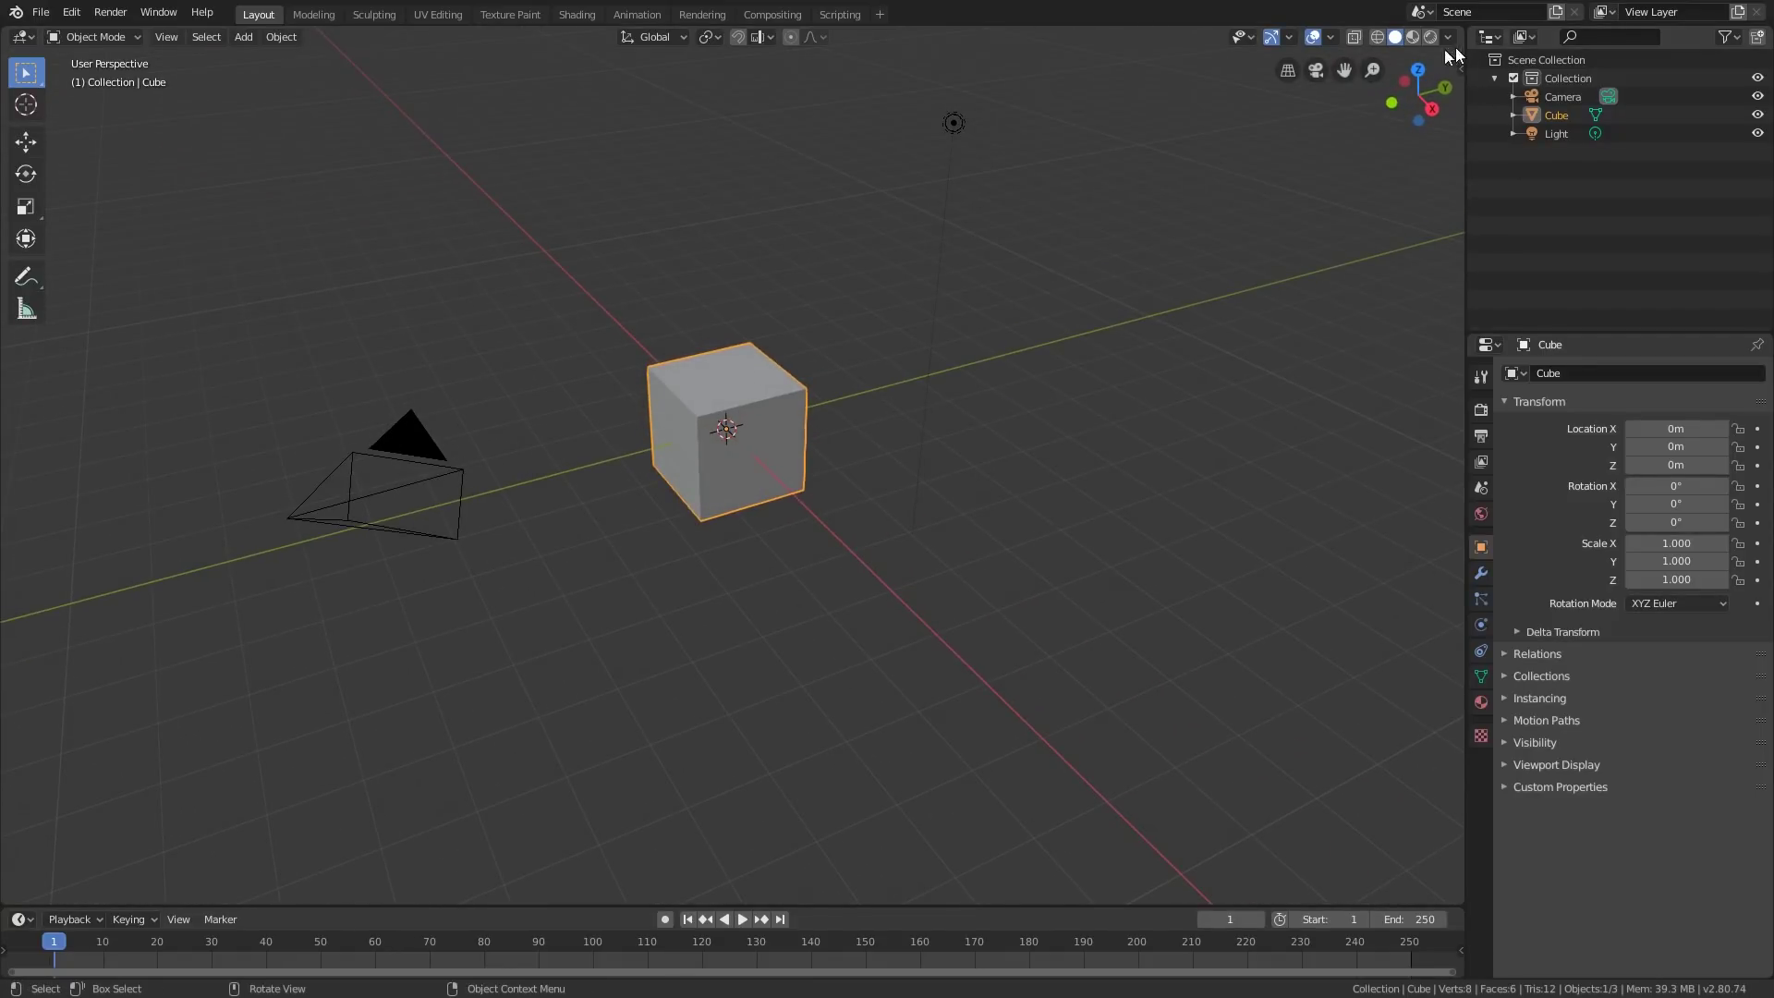
middle_drag(1005, 274, 837, 327)
Step: Delete the default cube and add a Background image empty
key(x)
click(874, 304)
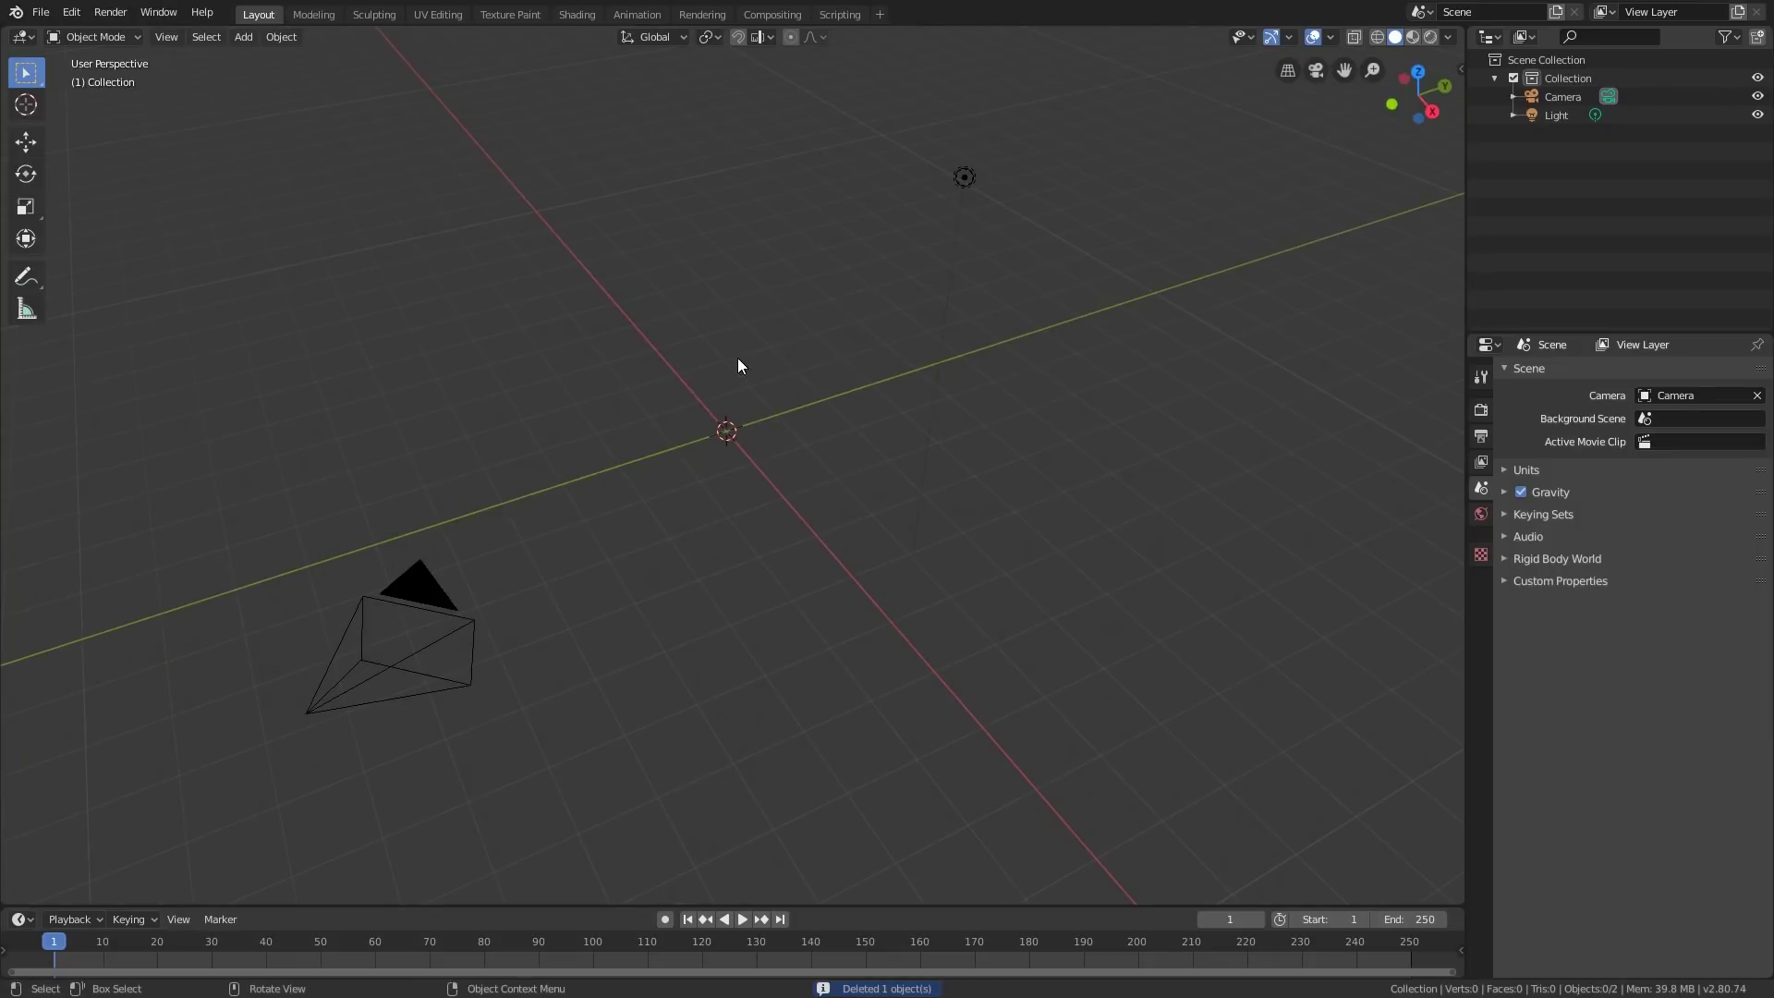
key(shift+a)
mouse_move(736, 361)
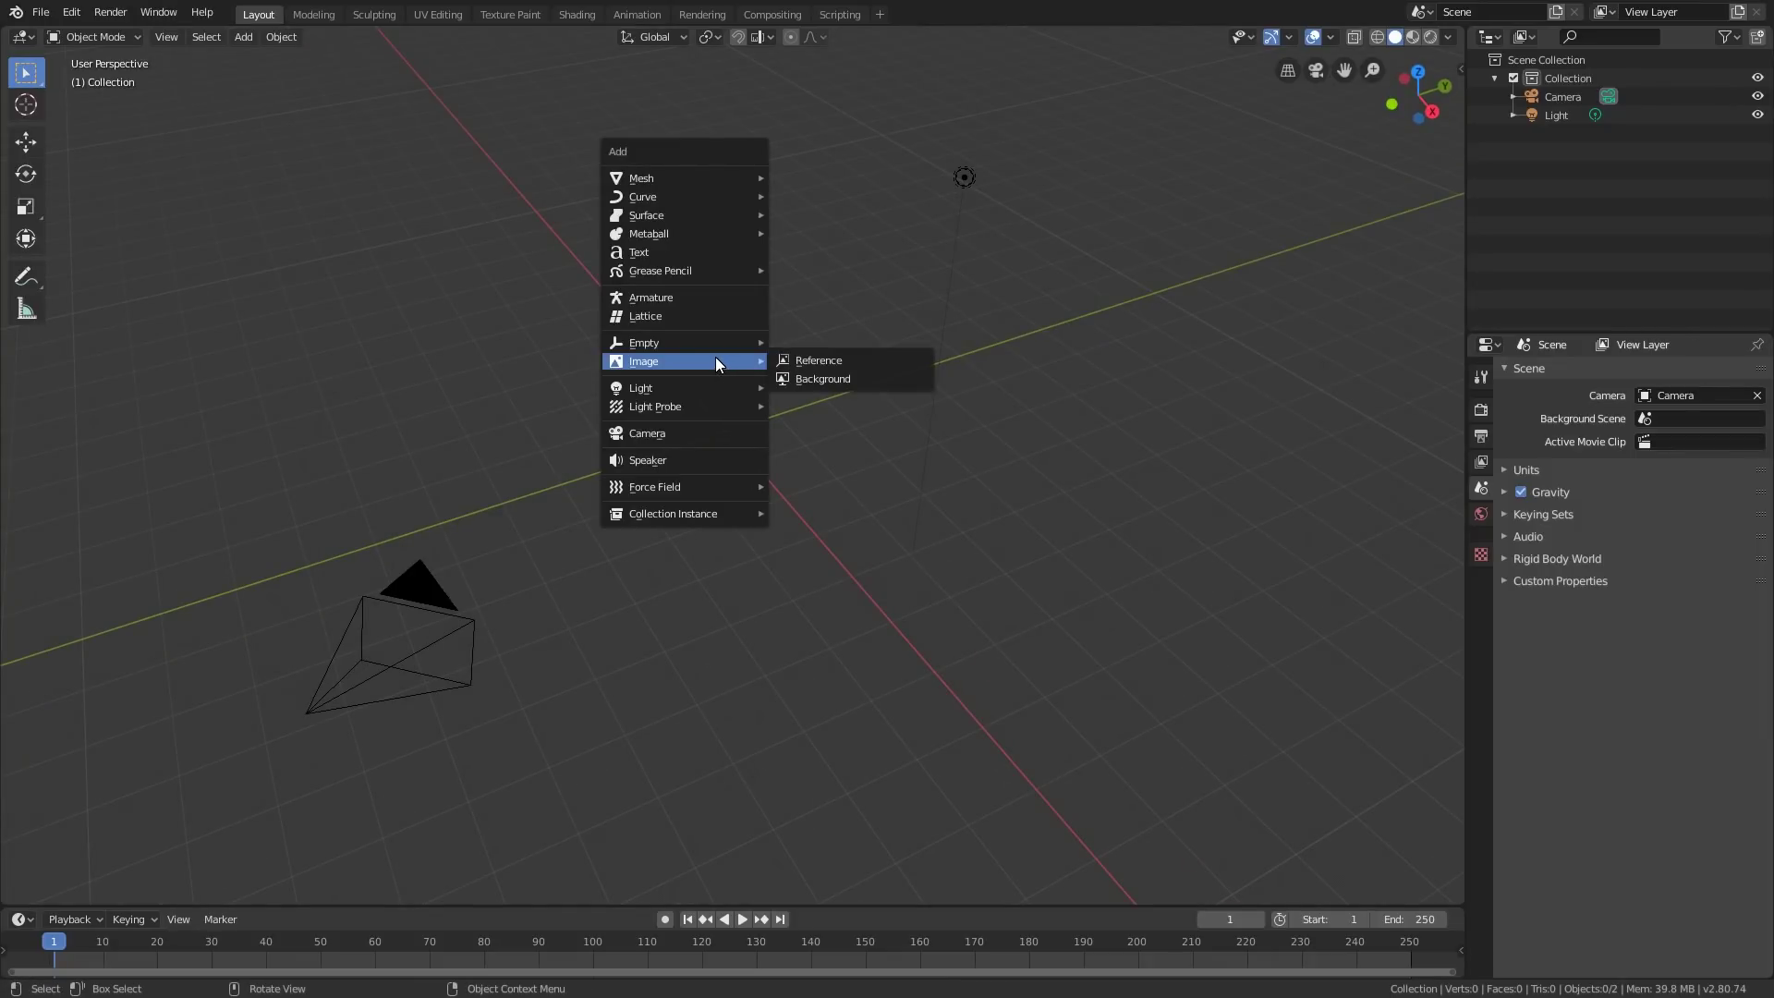
click(819, 377)
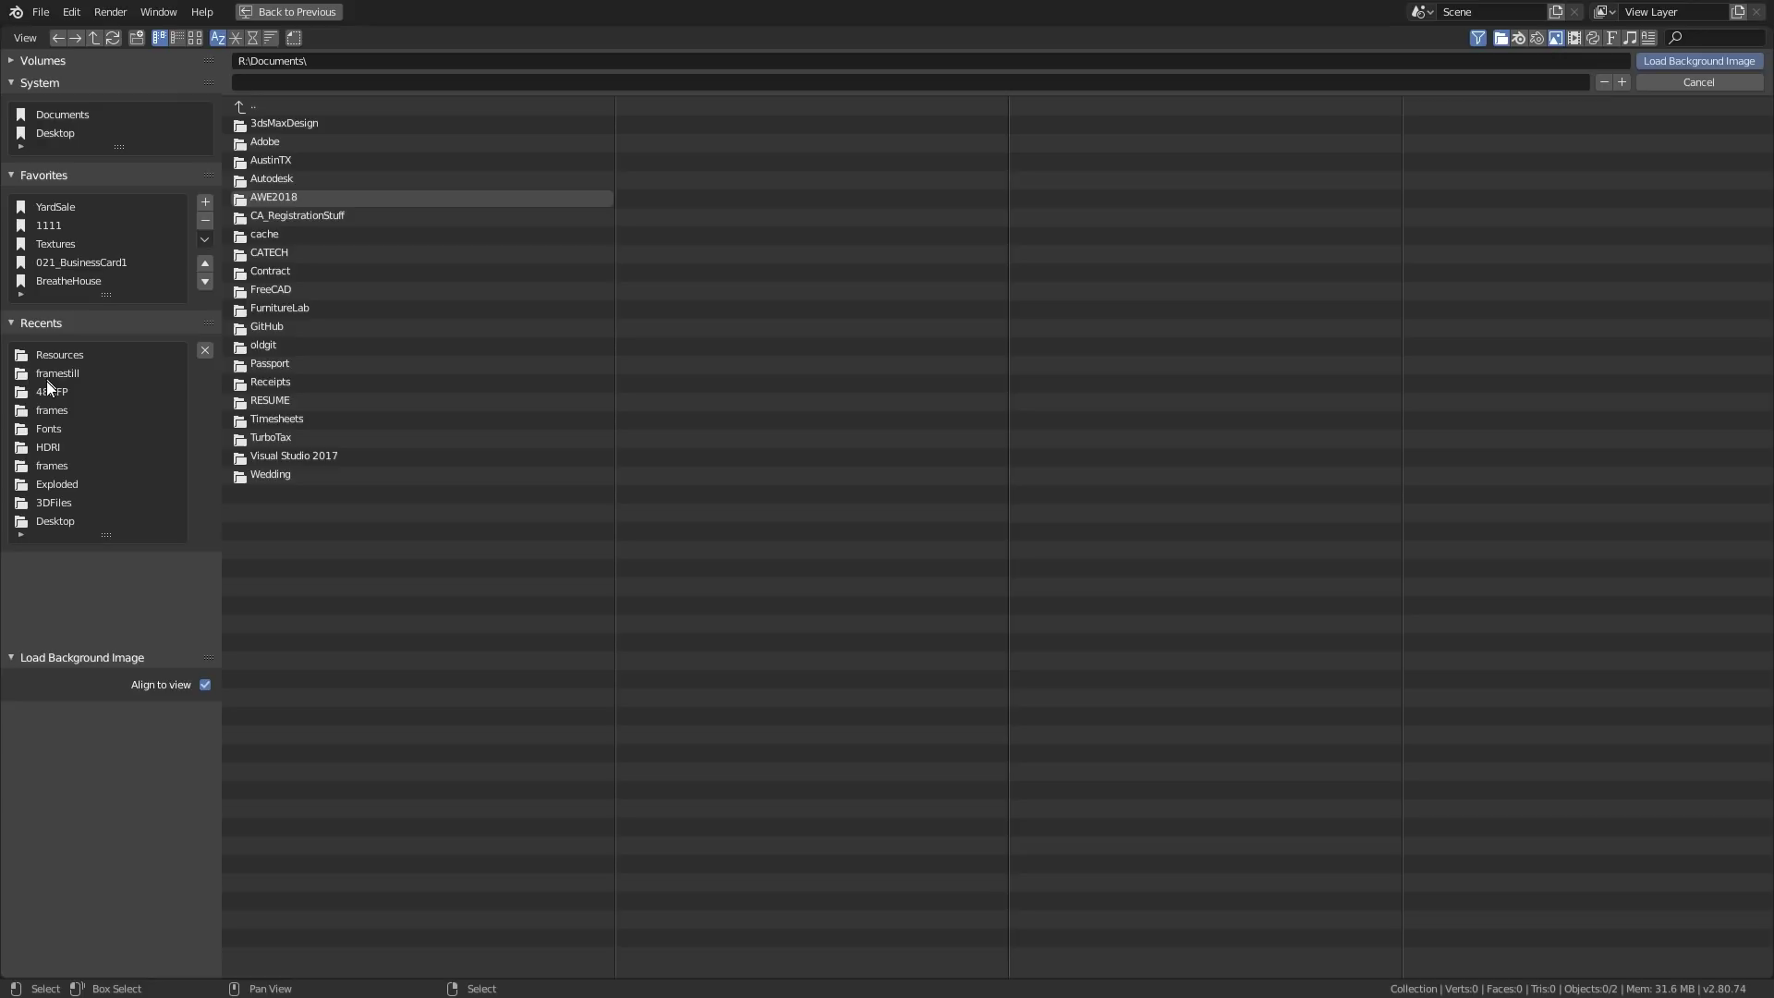
Step: Browse from the 1111 bookmark to Tutorial/030_BGimages/Resources and show the files as thumbnails
click(52, 227)
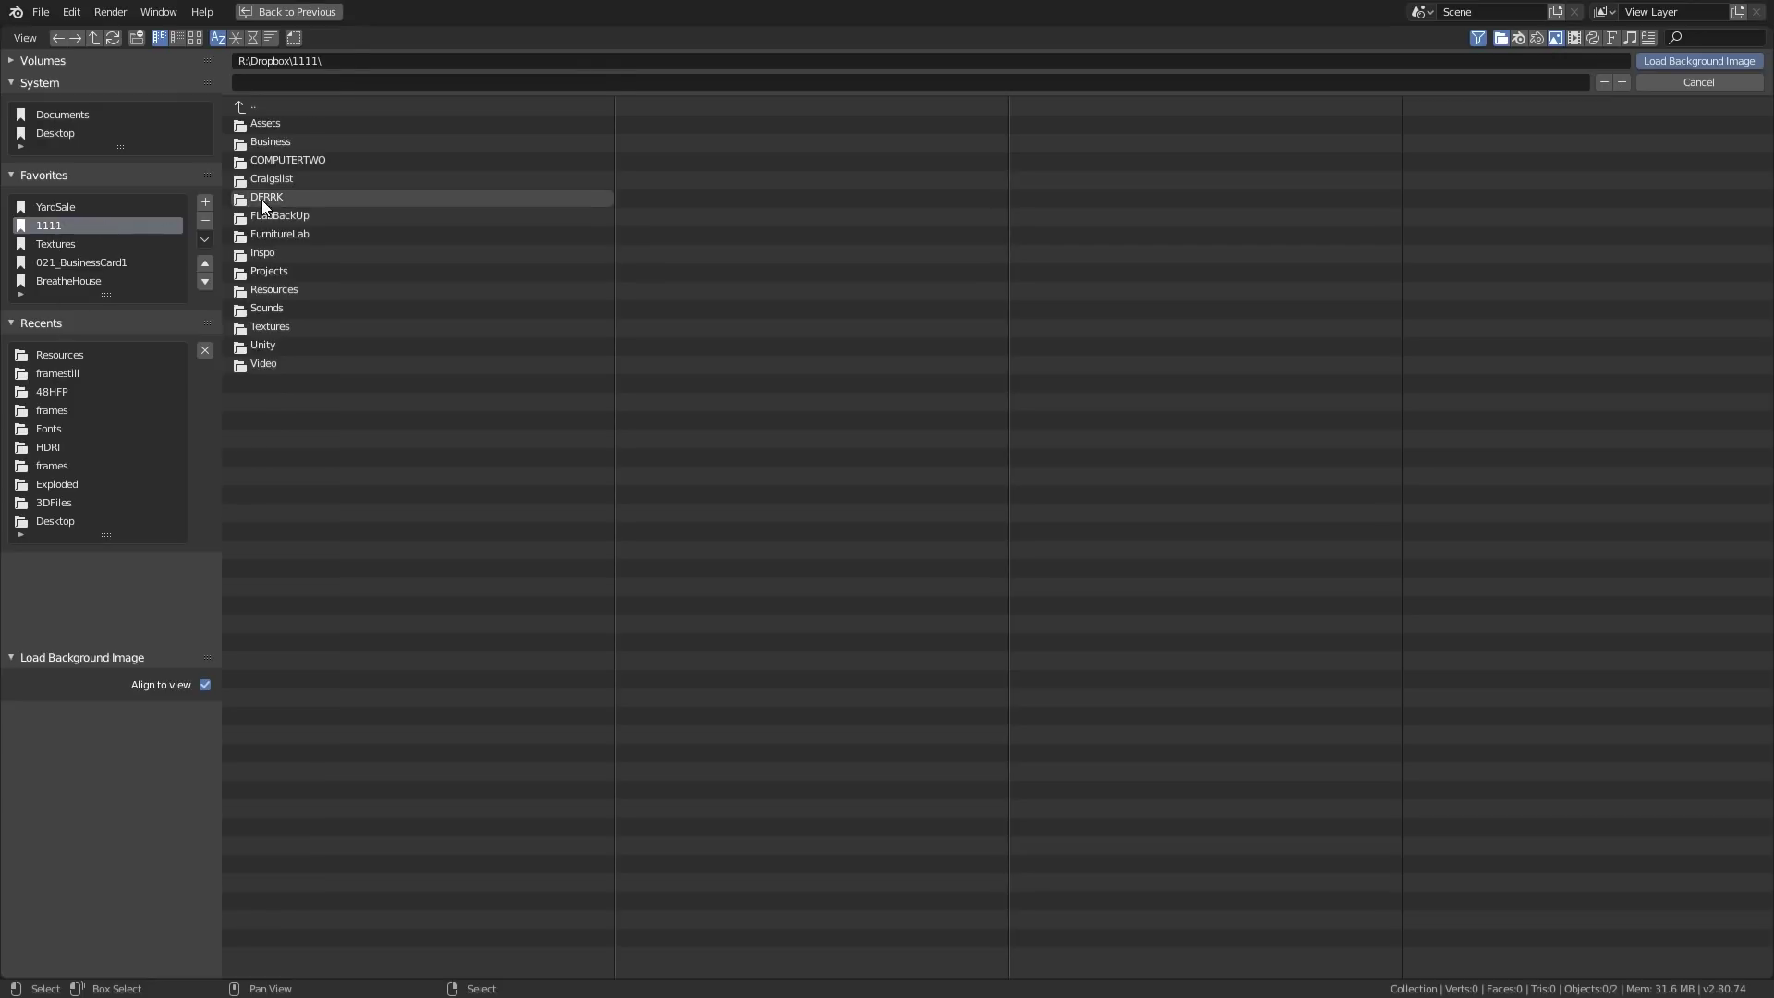
click(281, 233)
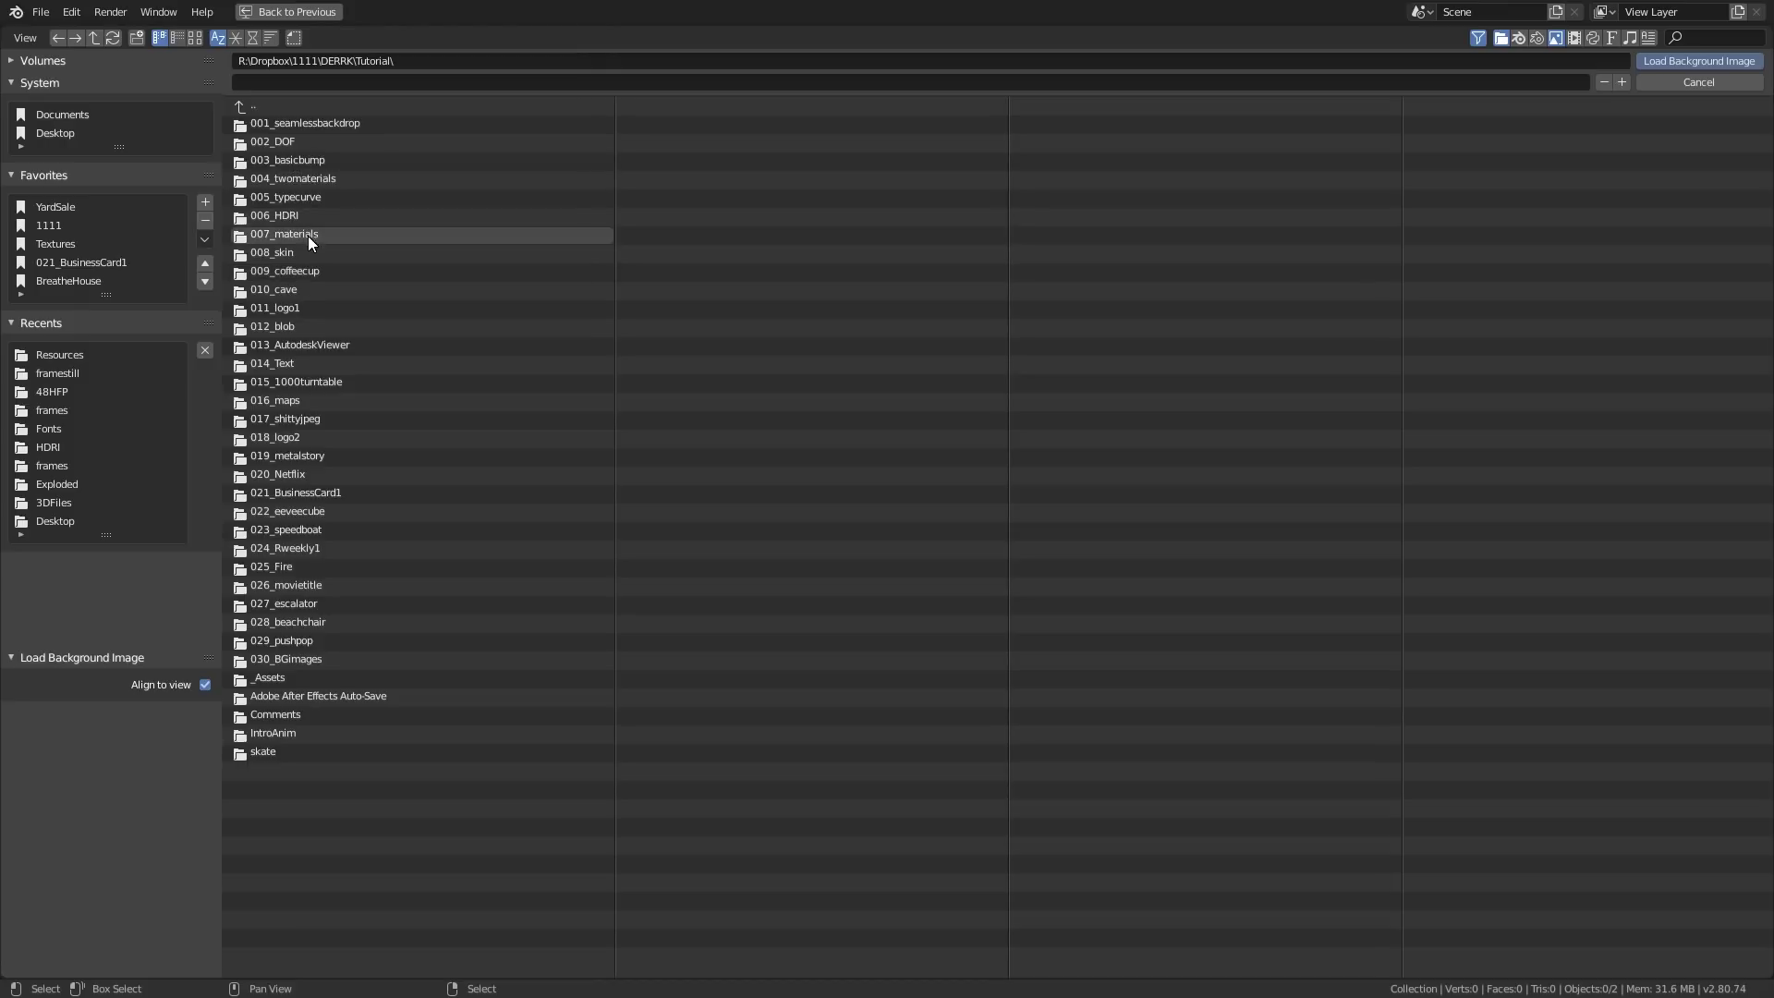
click(313, 658)
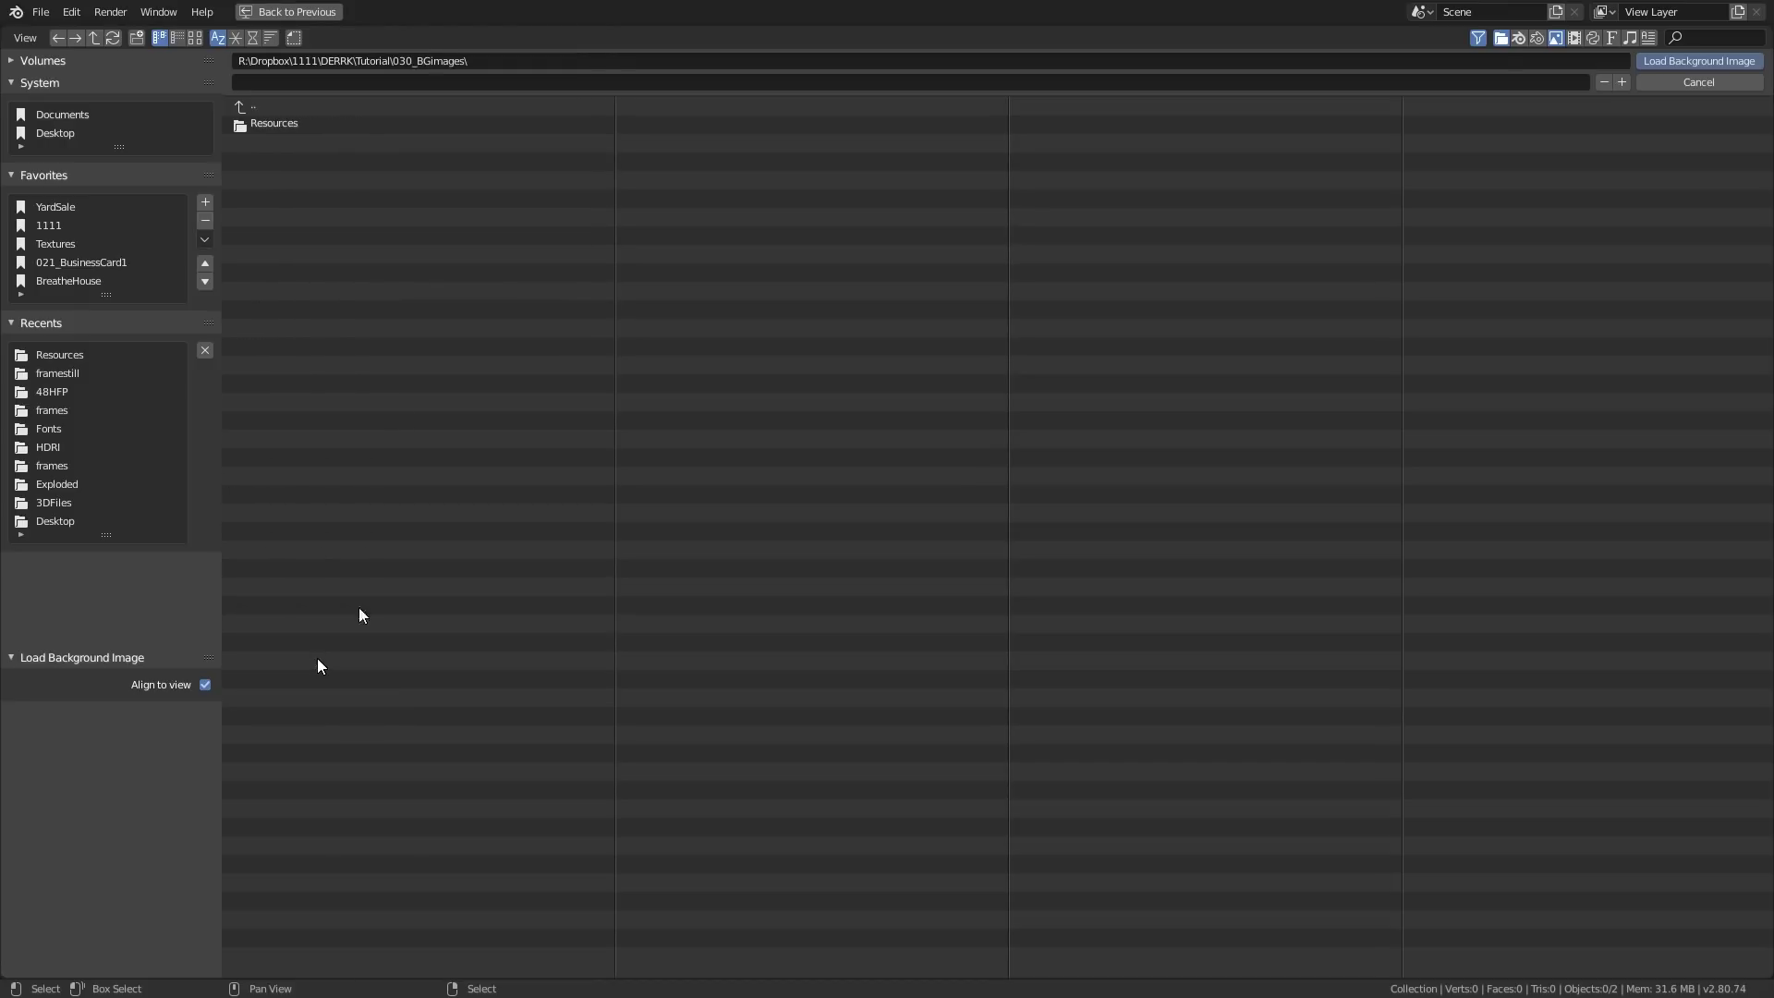
click(275, 125)
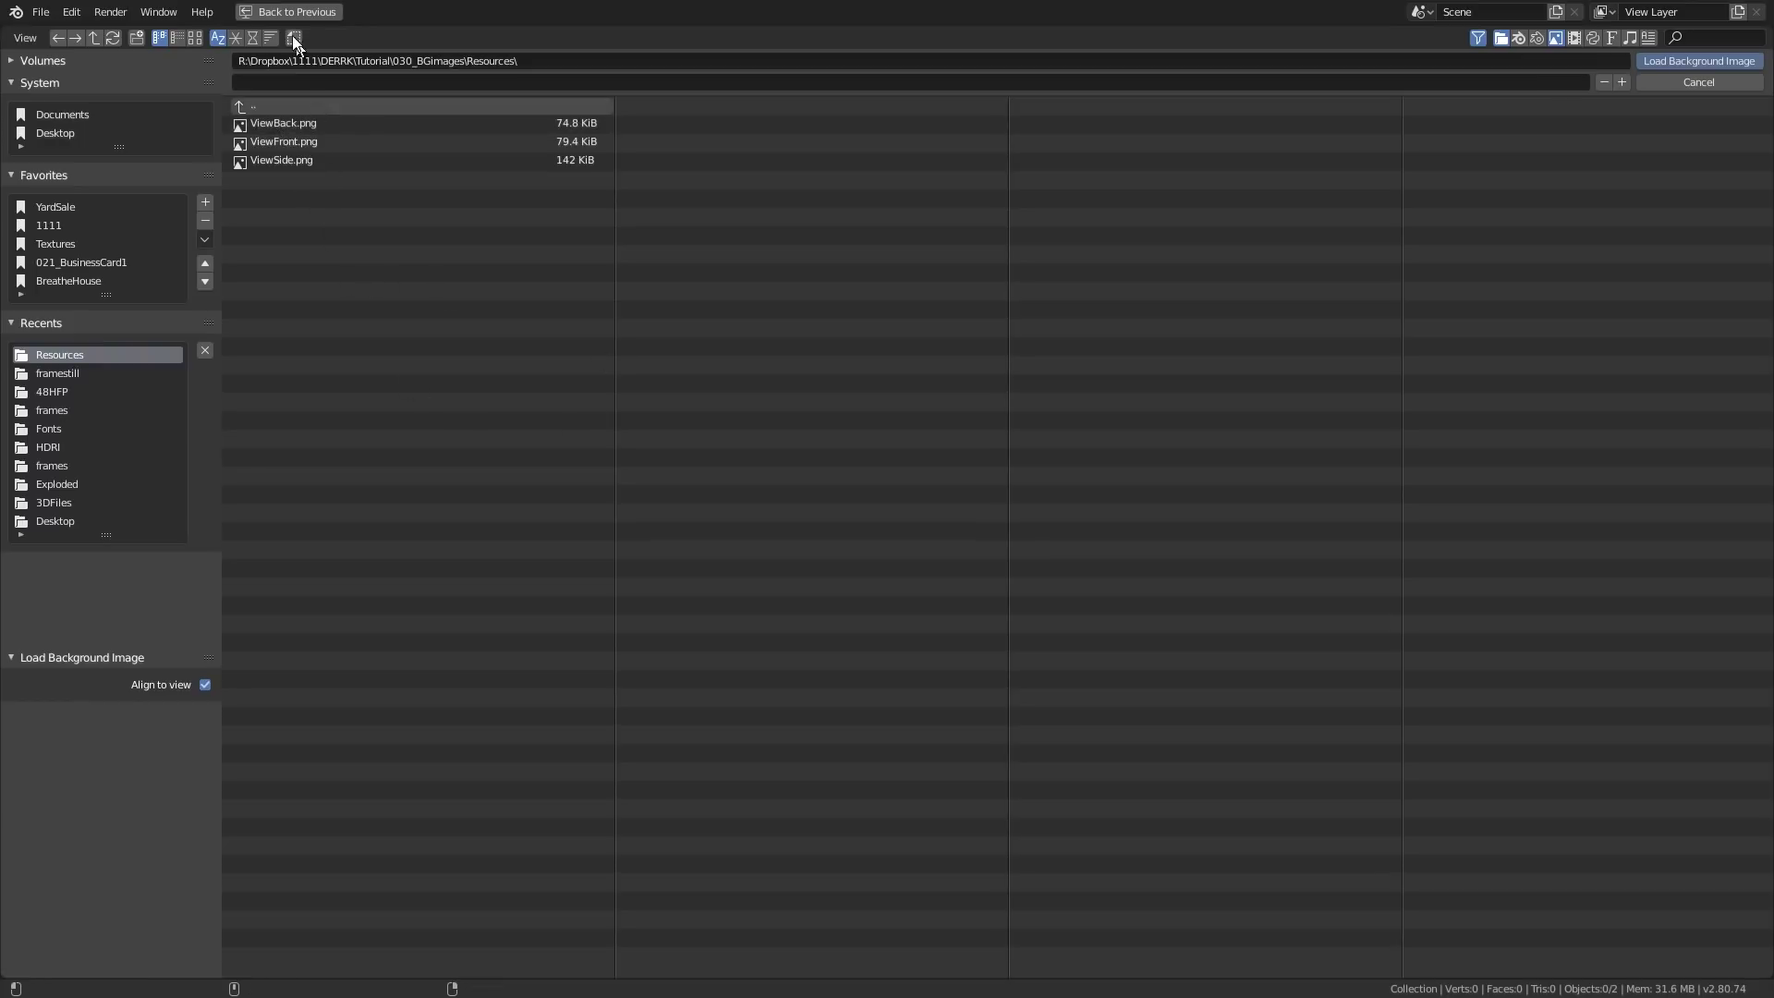
click(195, 37)
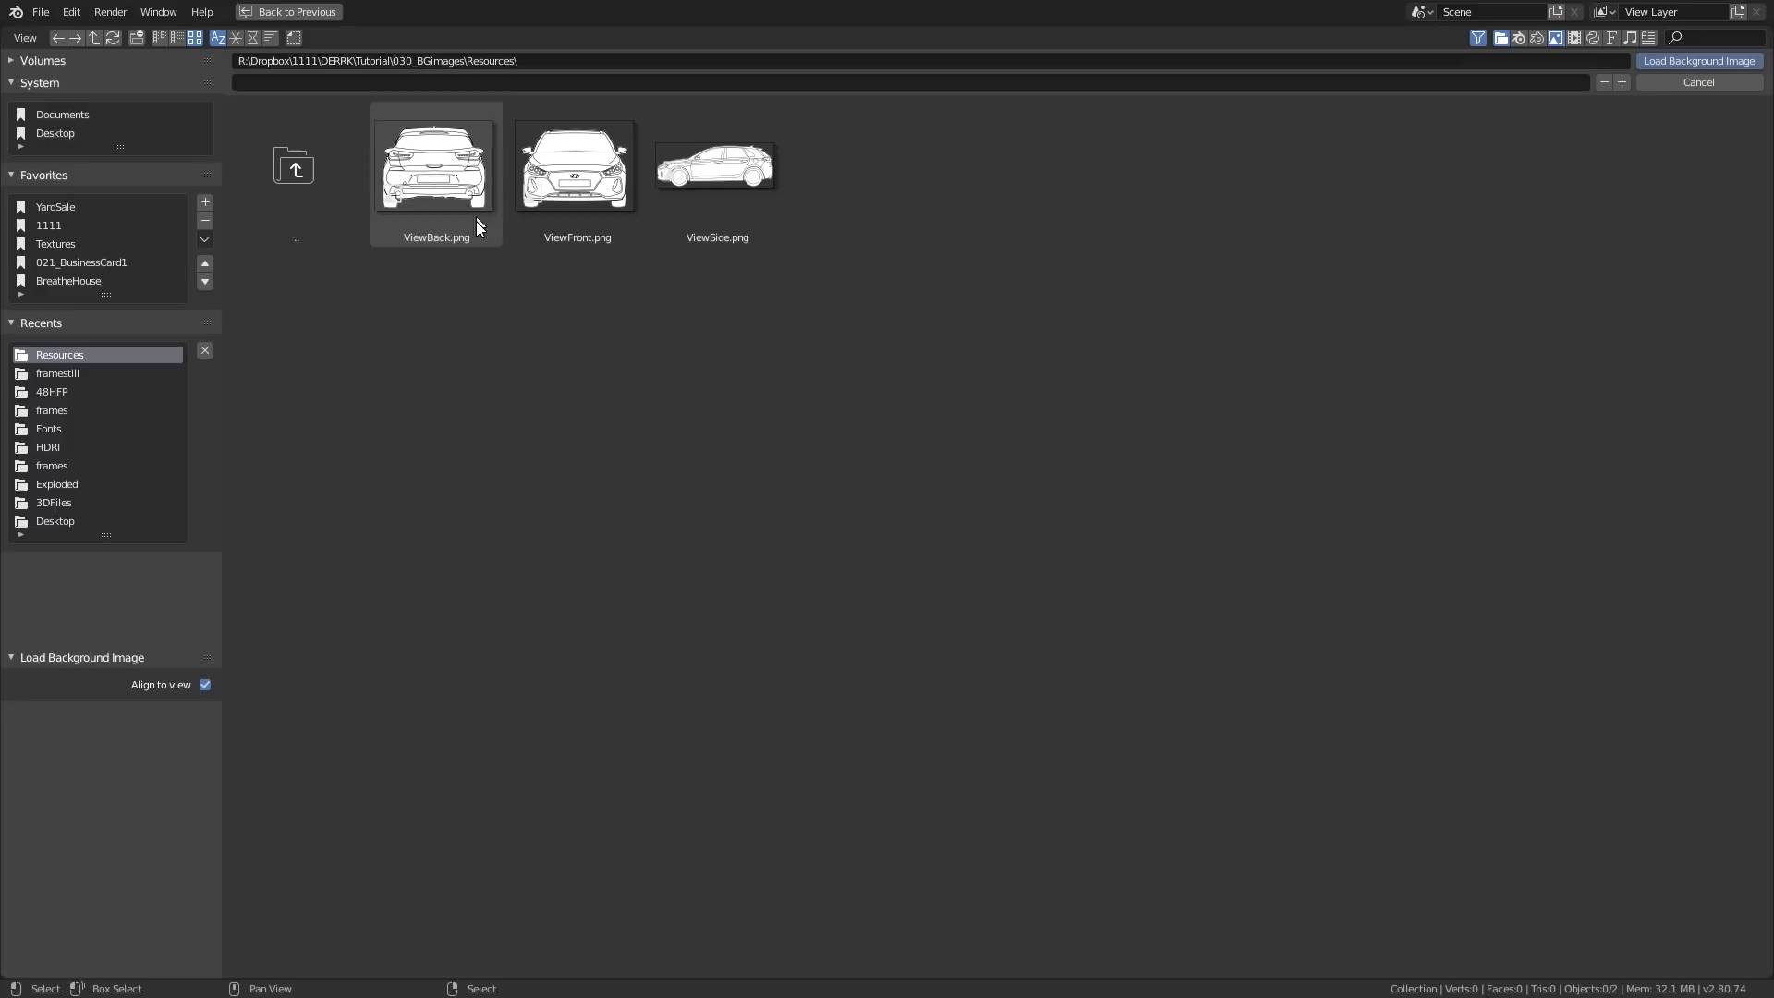
Step: Load ViewFront.png as the image empty and clear its rotation
double_click(561, 196)
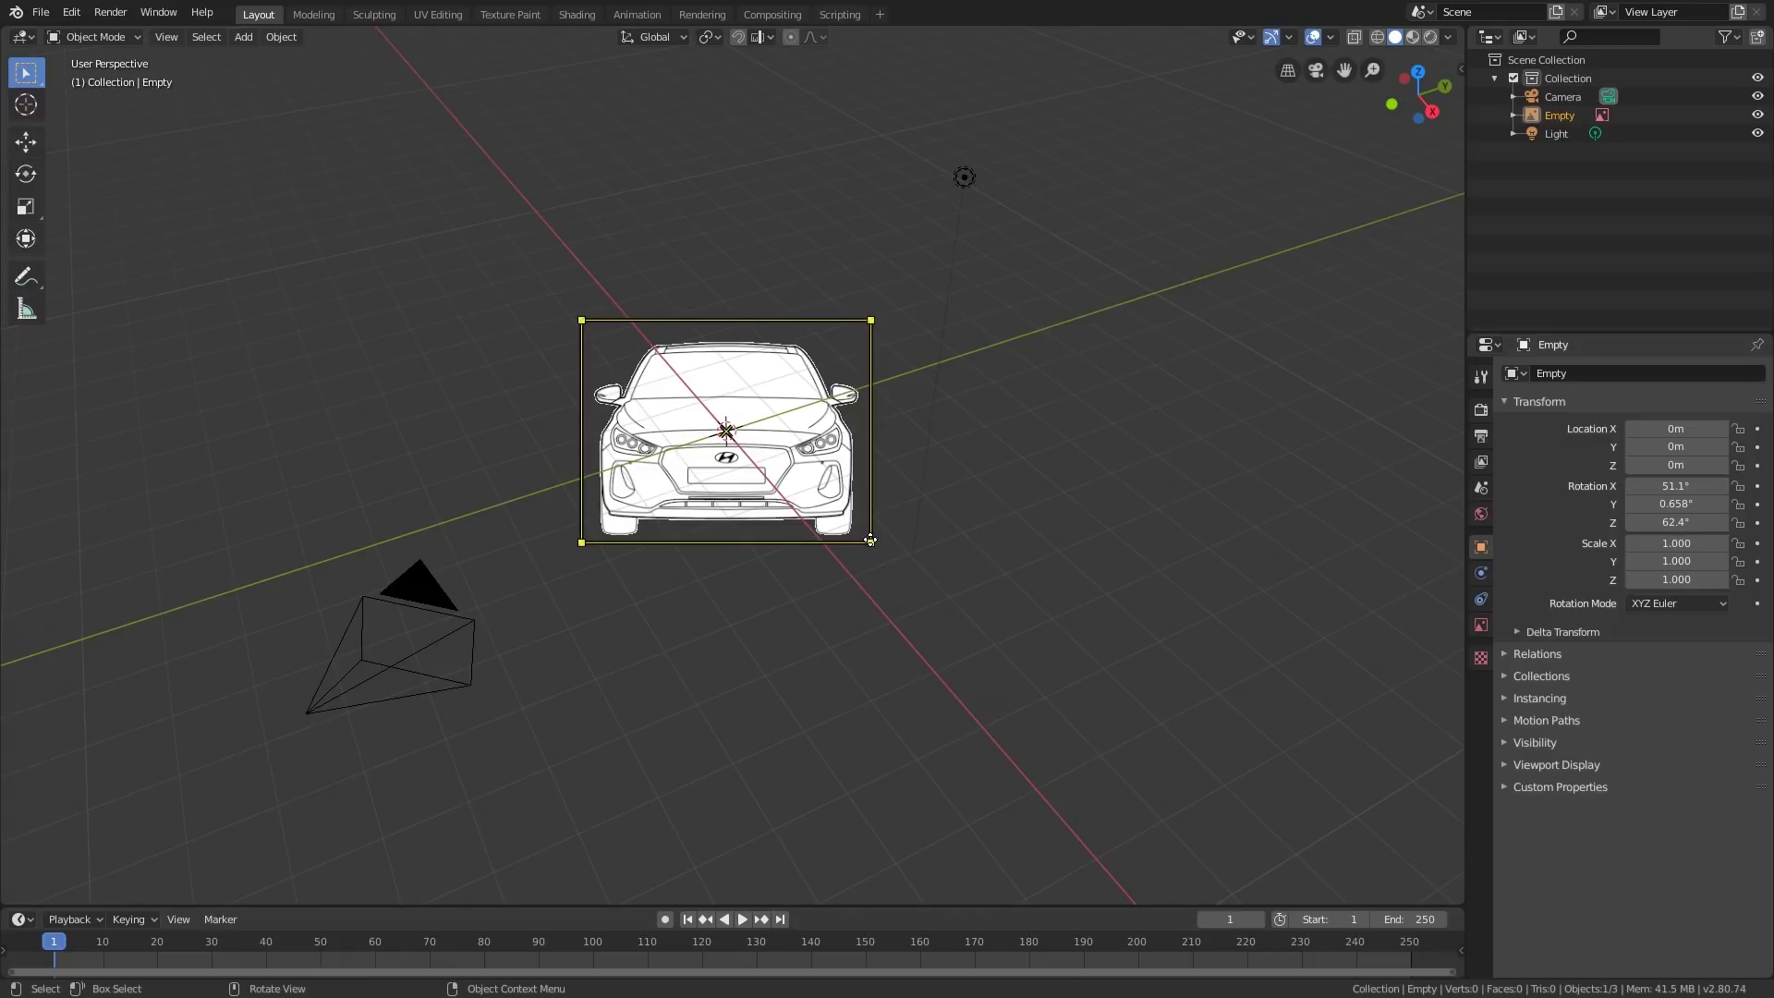
middle_drag(870, 540, 966, 434)
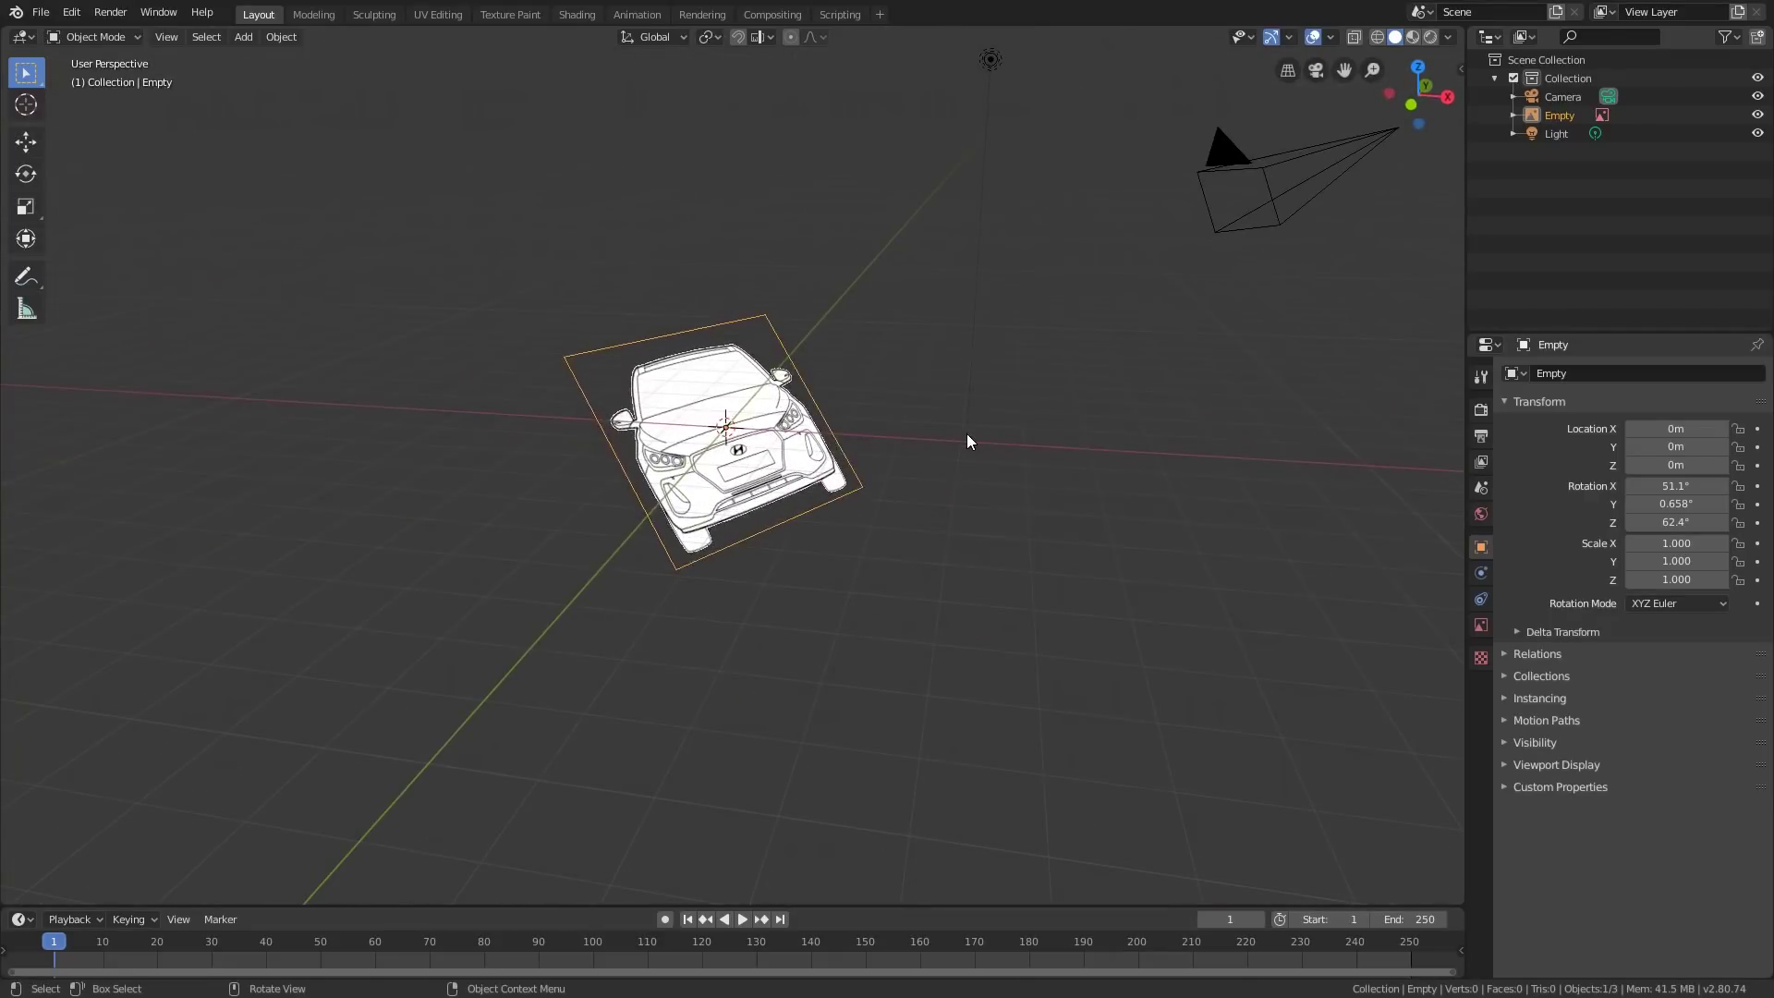
key(alt+r)
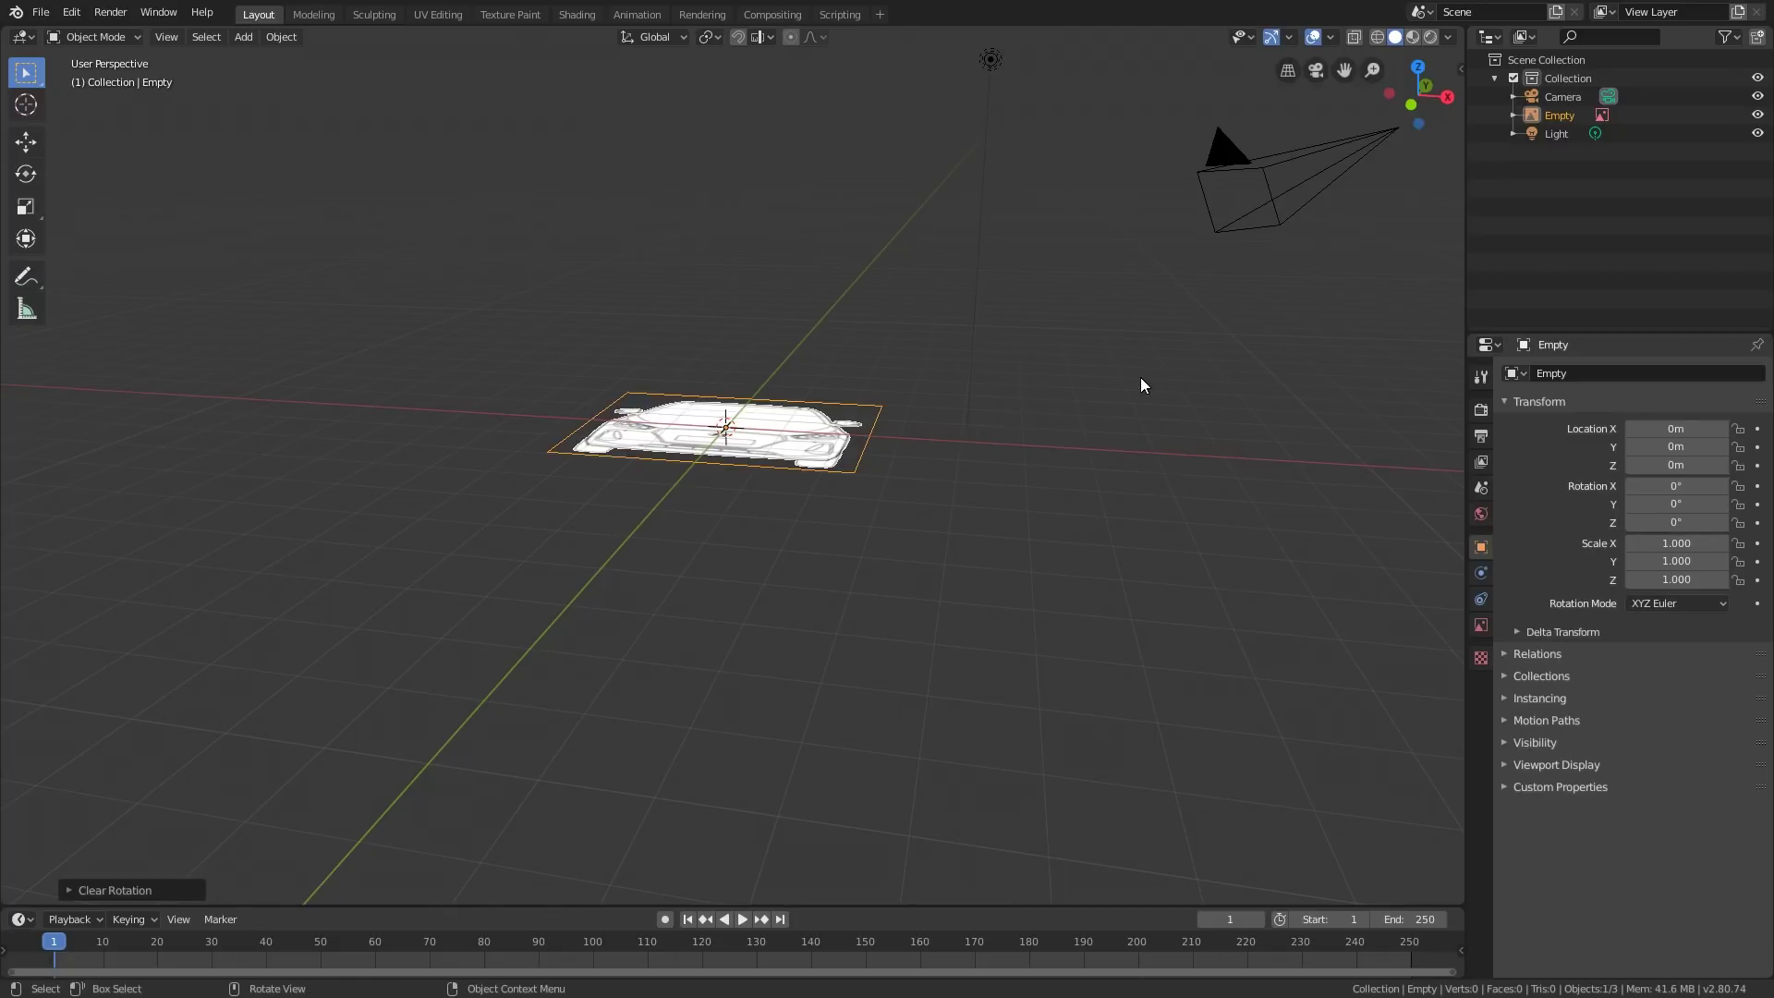
Step: Set the empty's X rotation to 90° in the N panel so it stands upright
key(n)
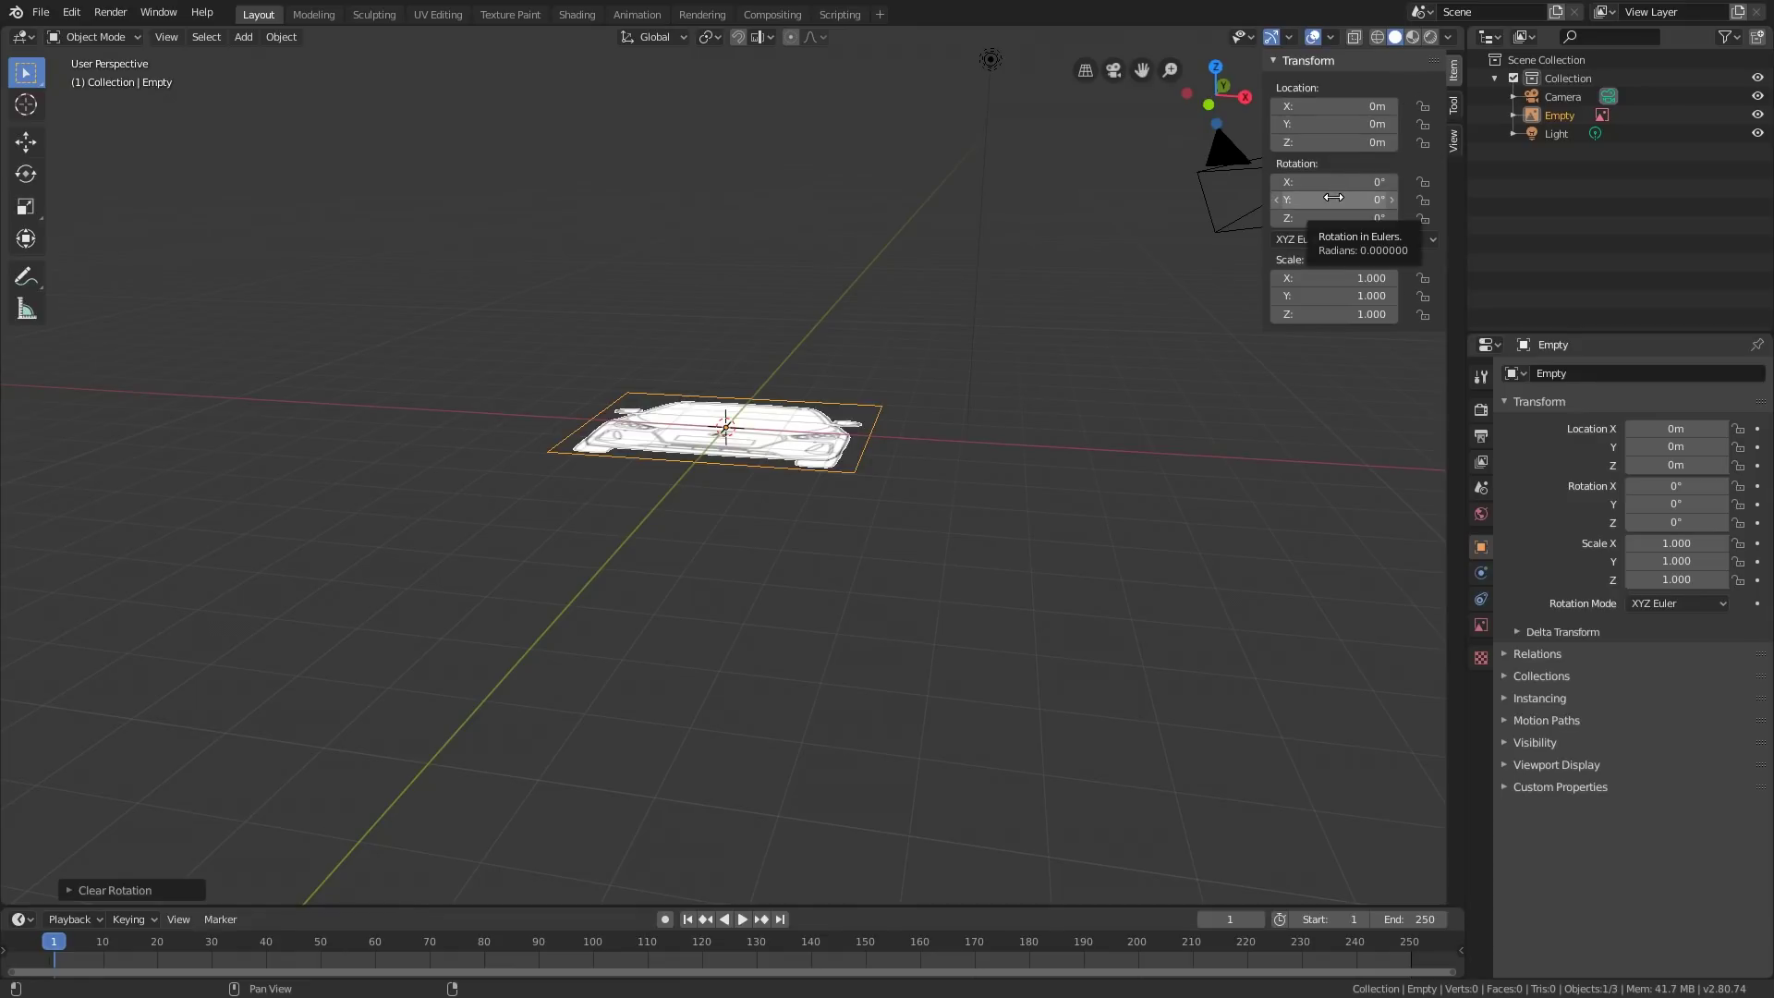
drag(1332, 181, 1413, 181)
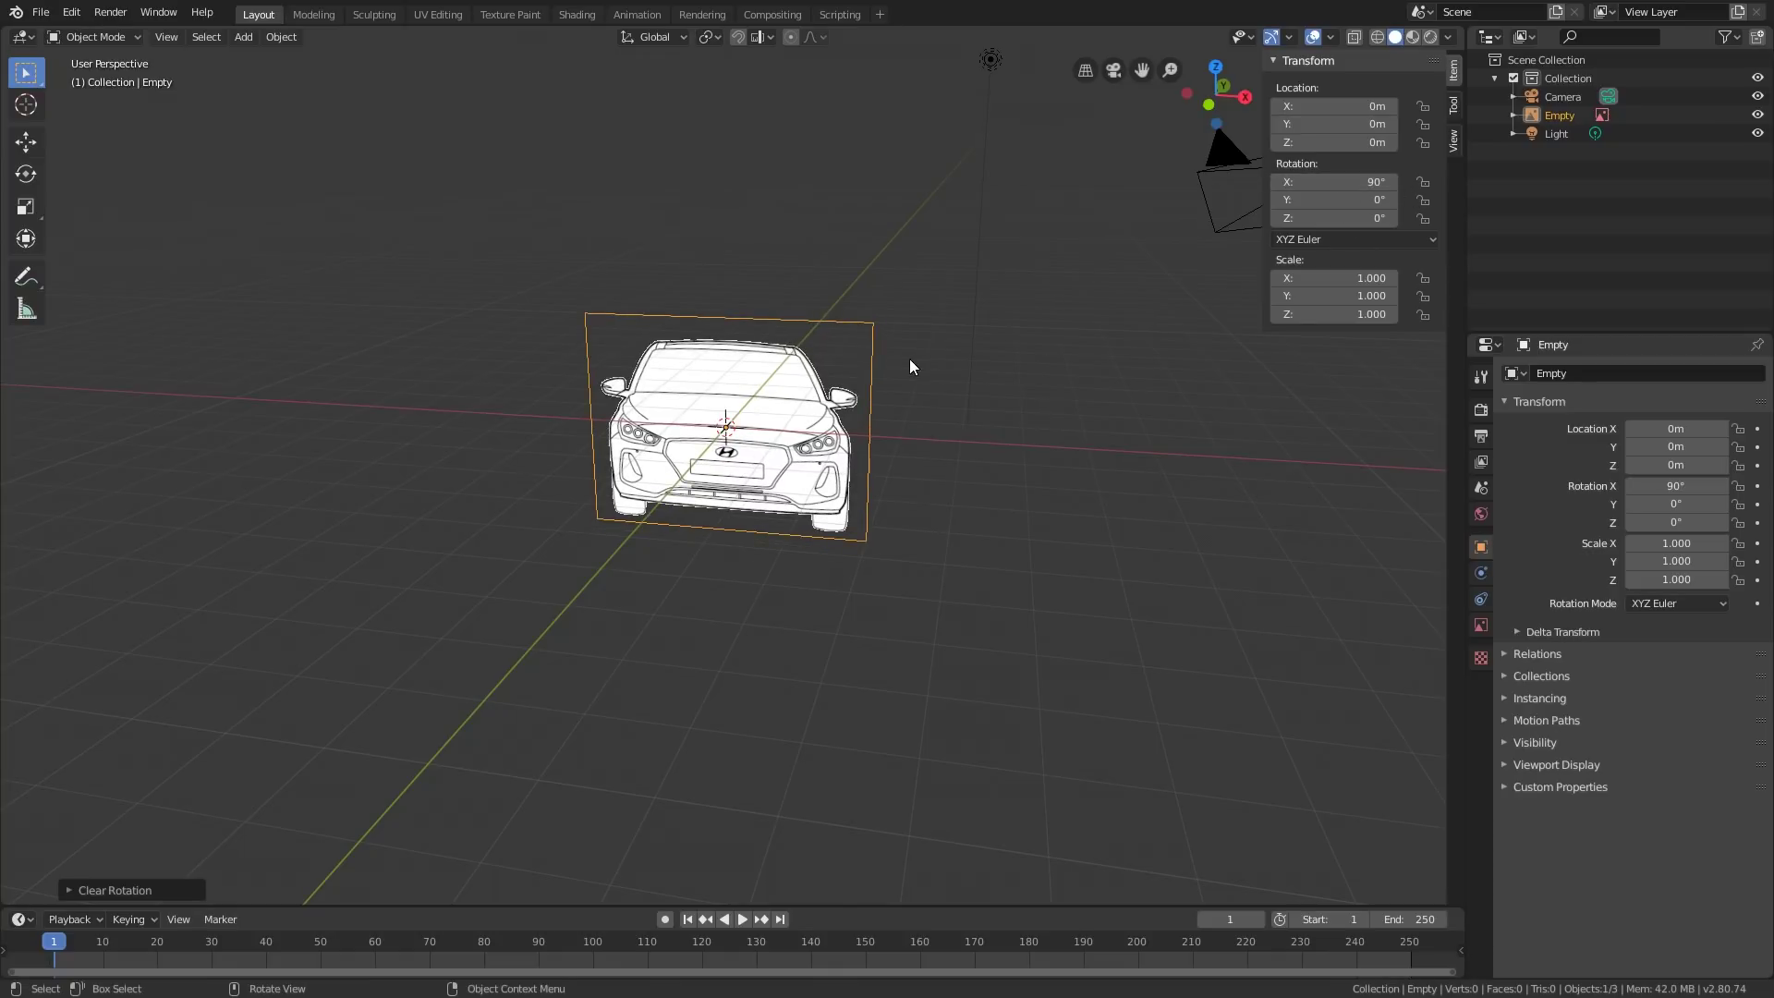
middle_drag(911, 369, 806, 362)
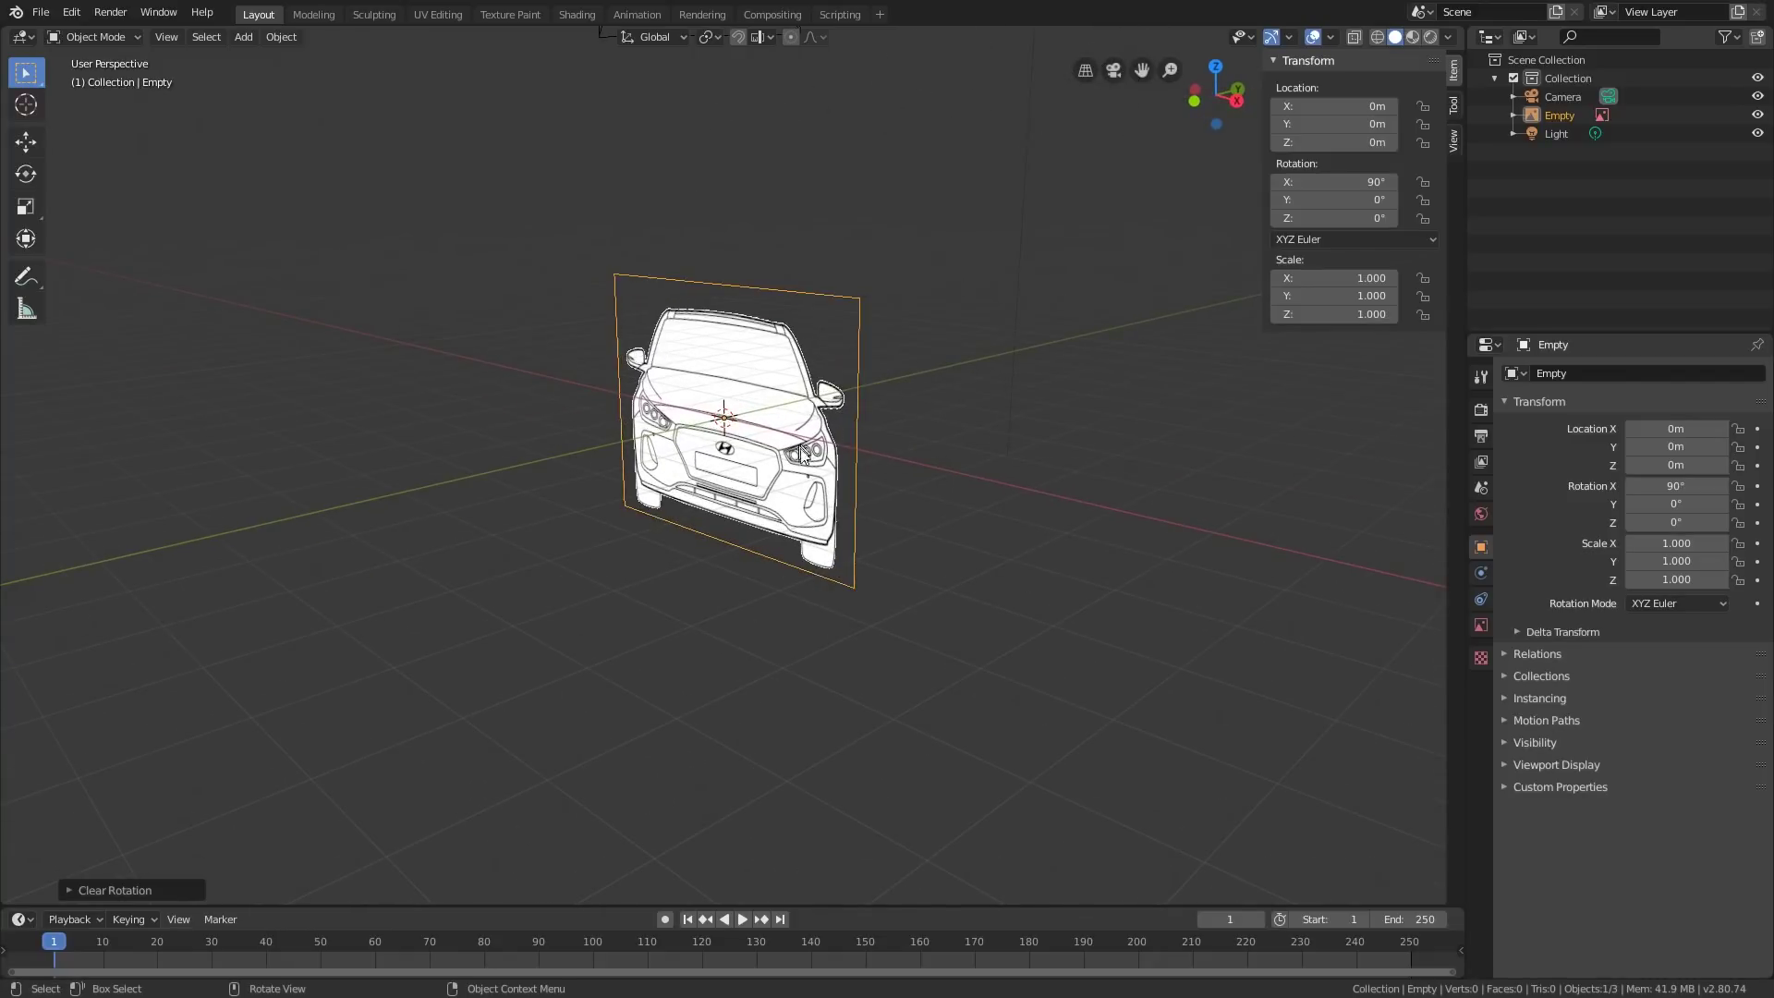
middle_drag(935, 507, 953, 507)
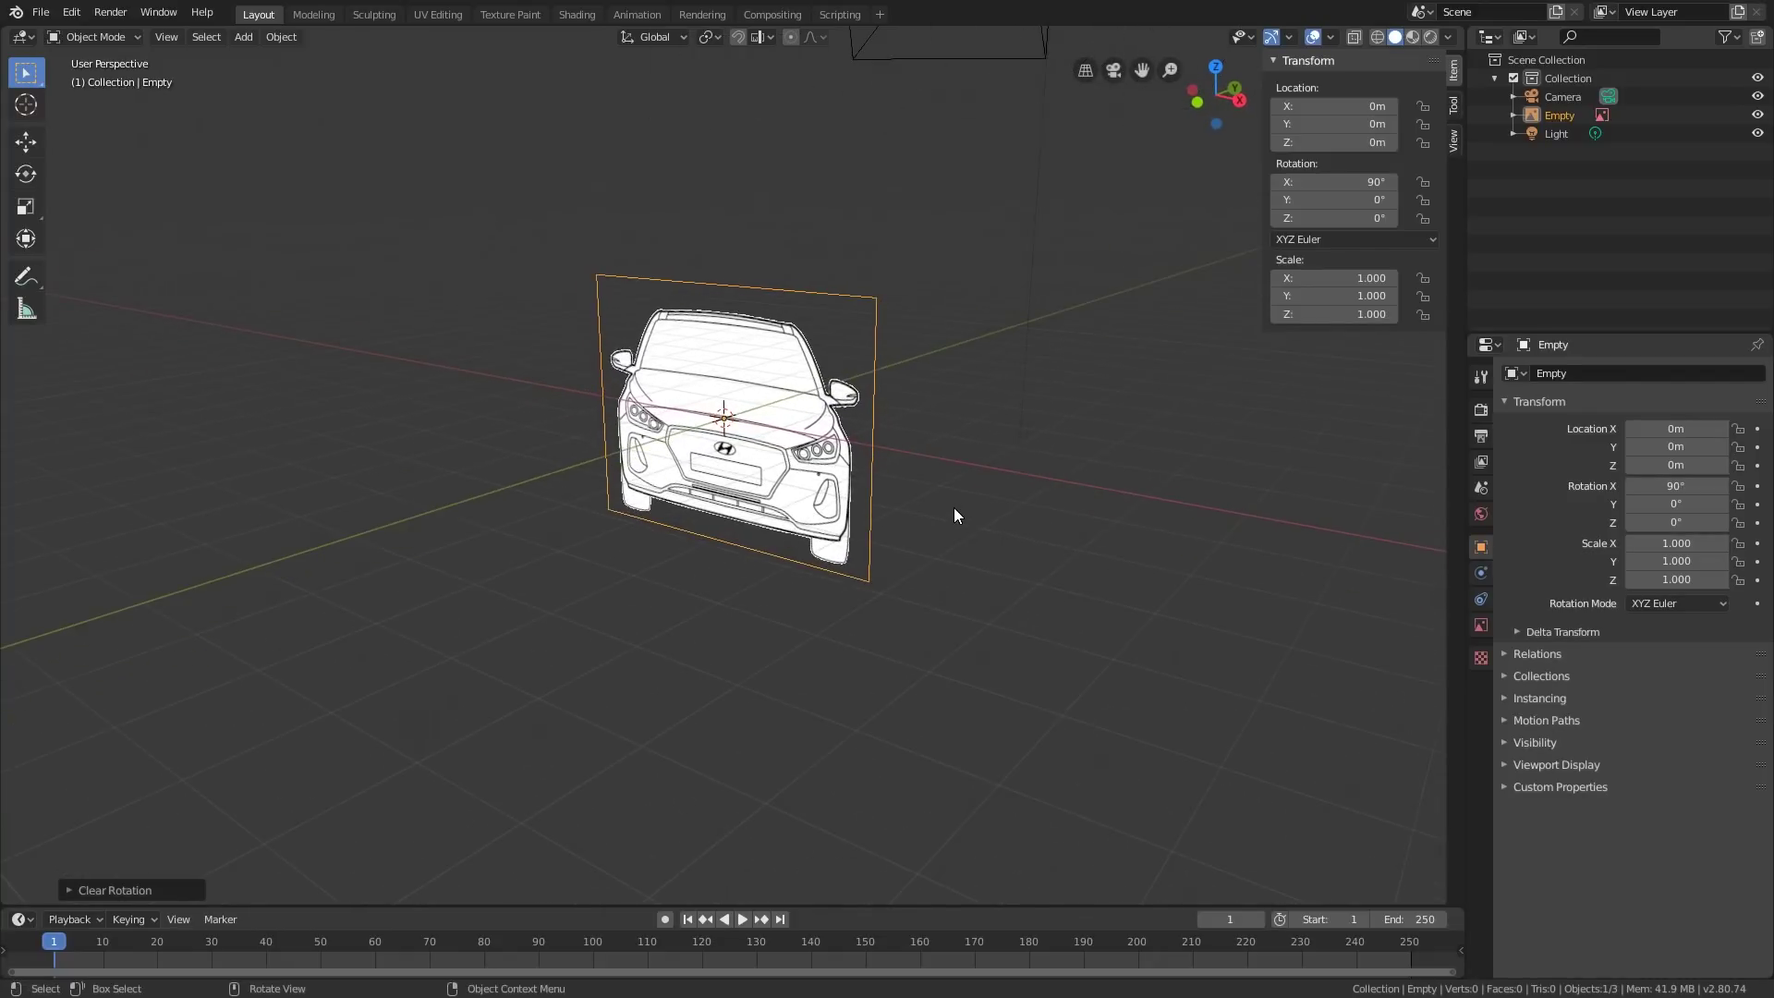
Step: Raise the front image empty along Z to 1.7827 m so the wheels rest on the grid
key(g)
key(z)
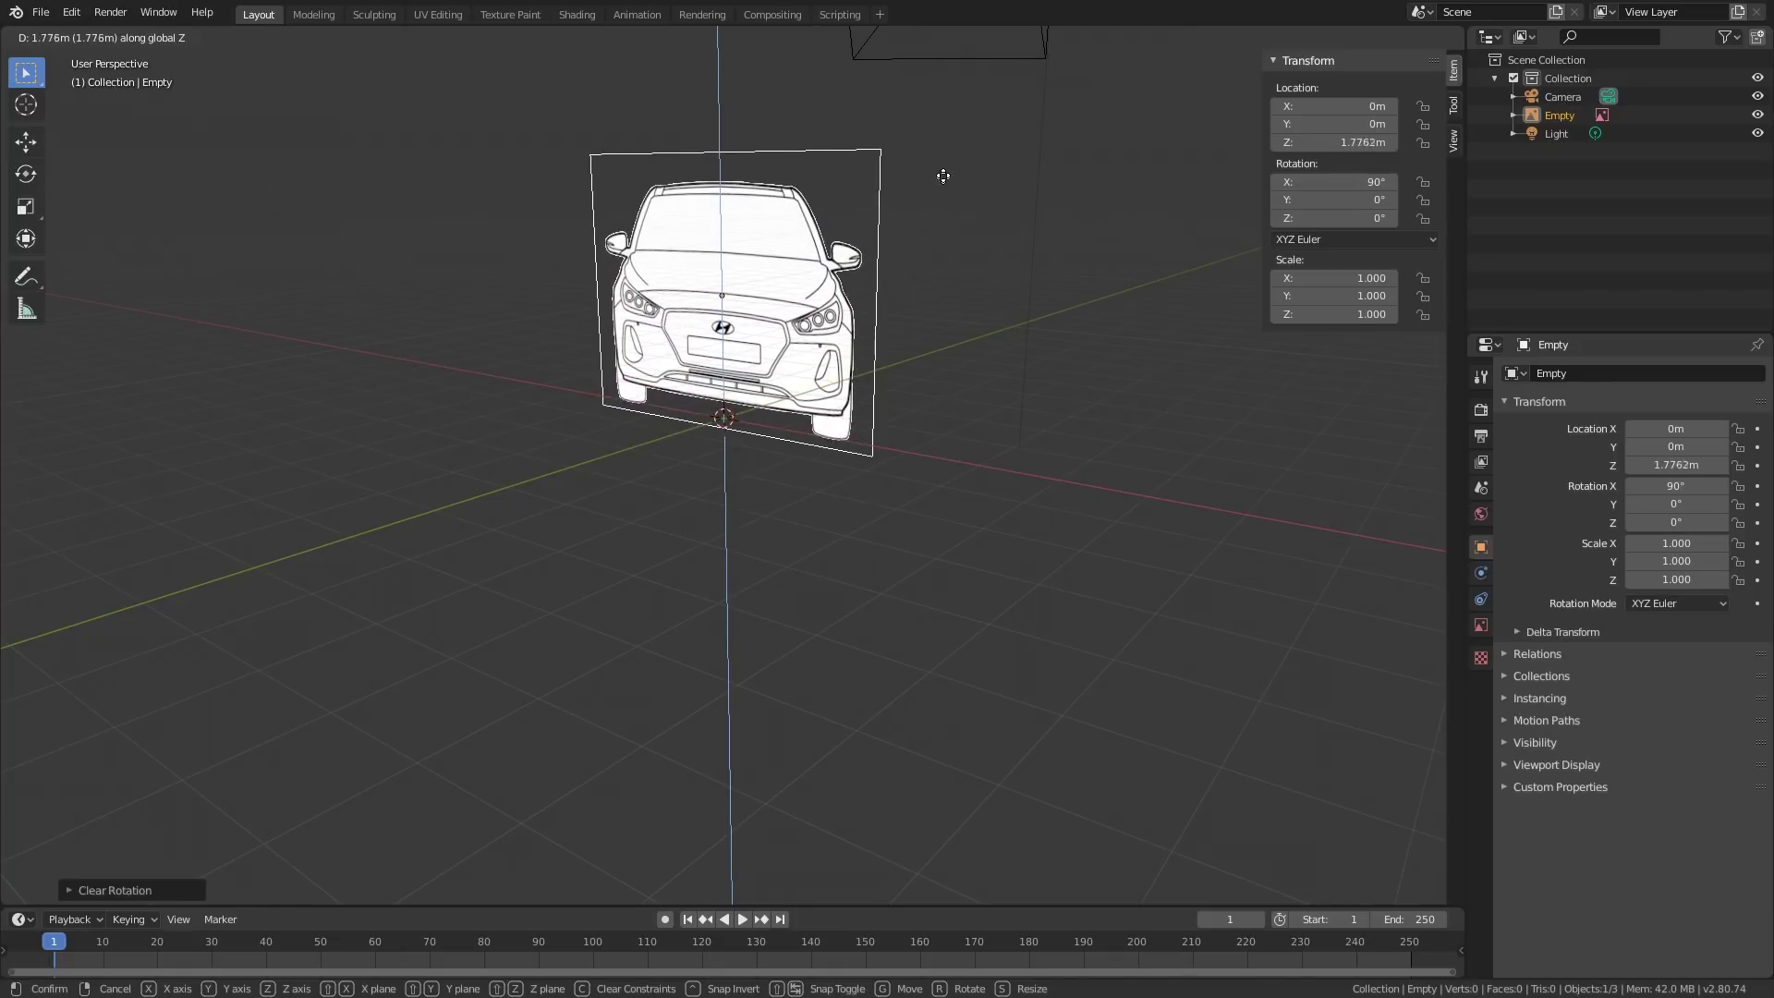
click(945, 174)
middle_drag(944, 172, 691, 407)
click(885, 358)
click(827, 402)
key(alt+a)
middle_drag(495, 437, 790, 415)
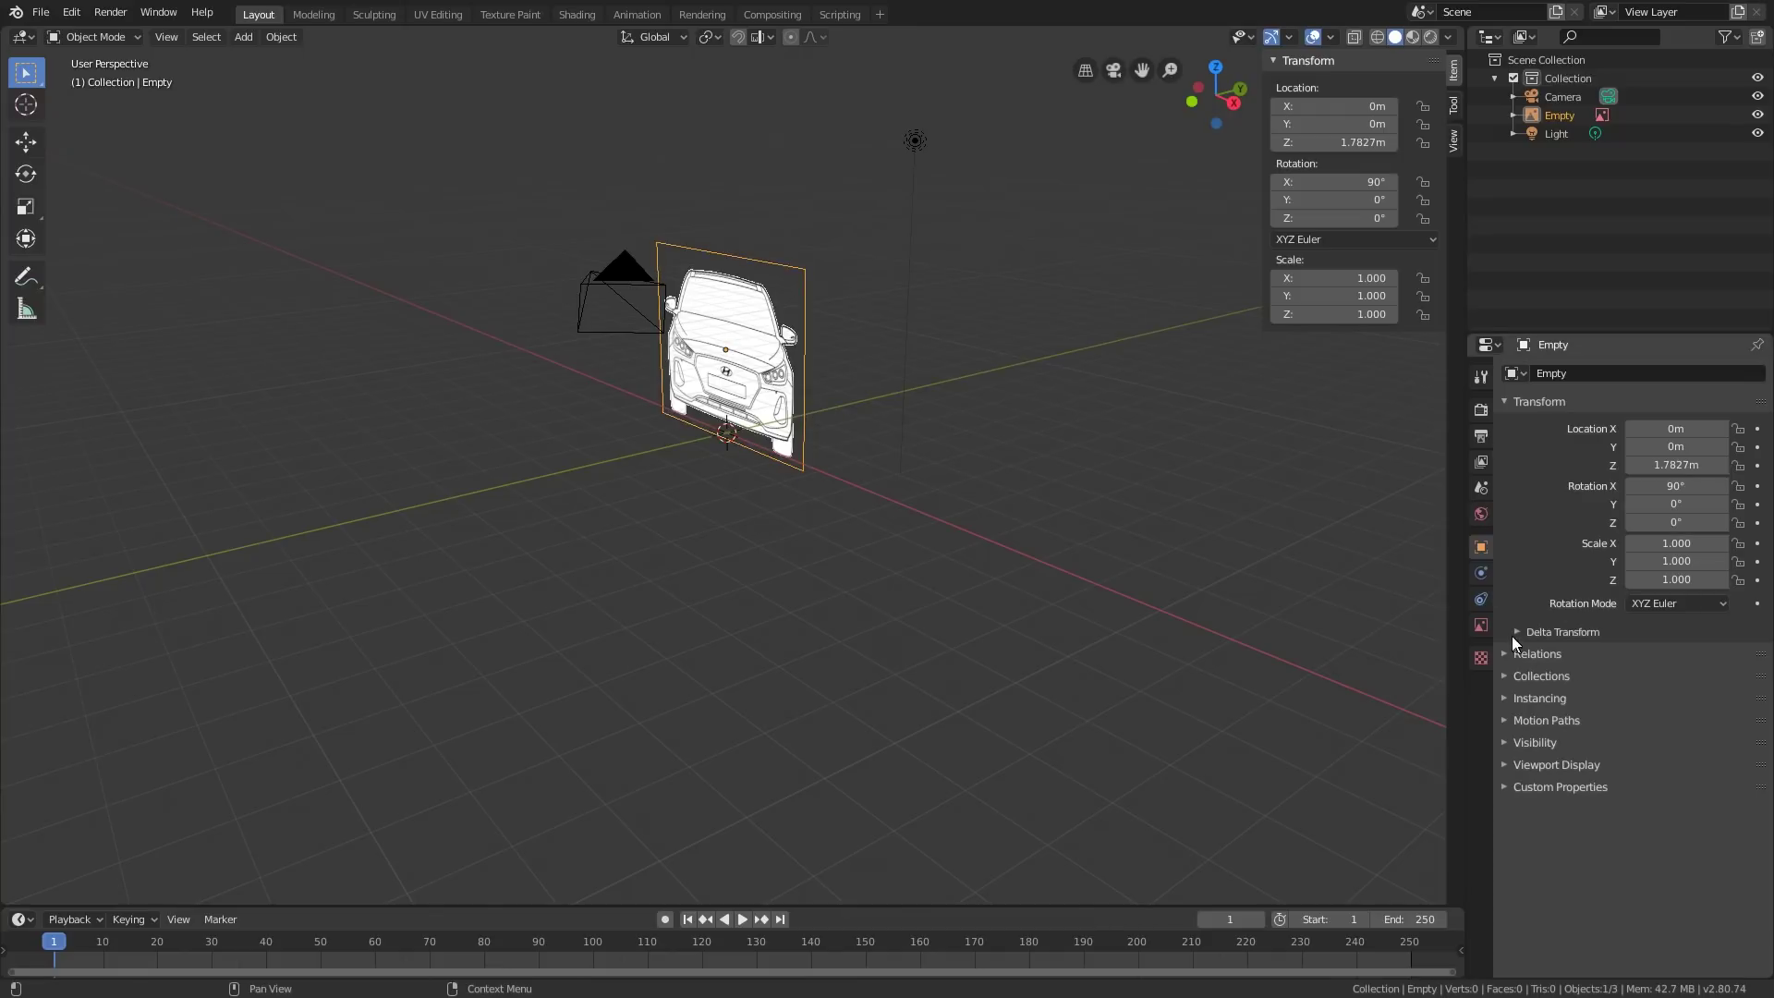
Step: Try the image Side options in the empty's Object Data properties, keeping it visible only from the Front
click(1482, 627)
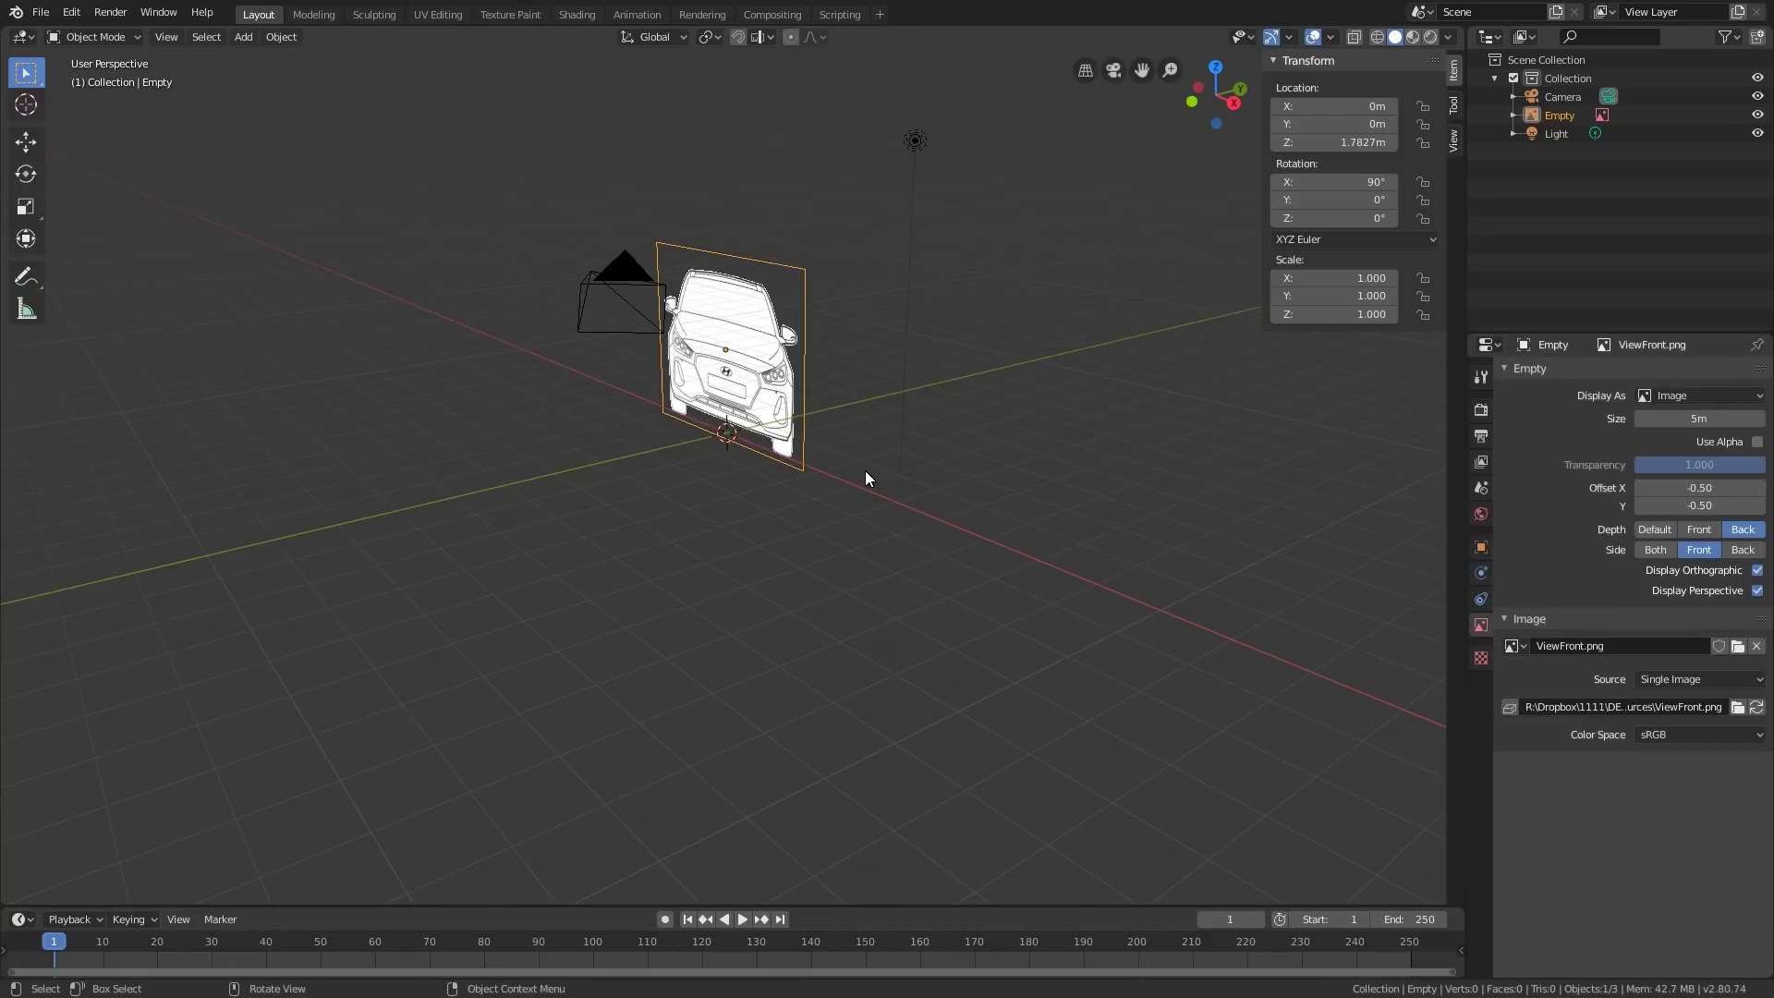
middle_drag(865, 469, 675, 471)
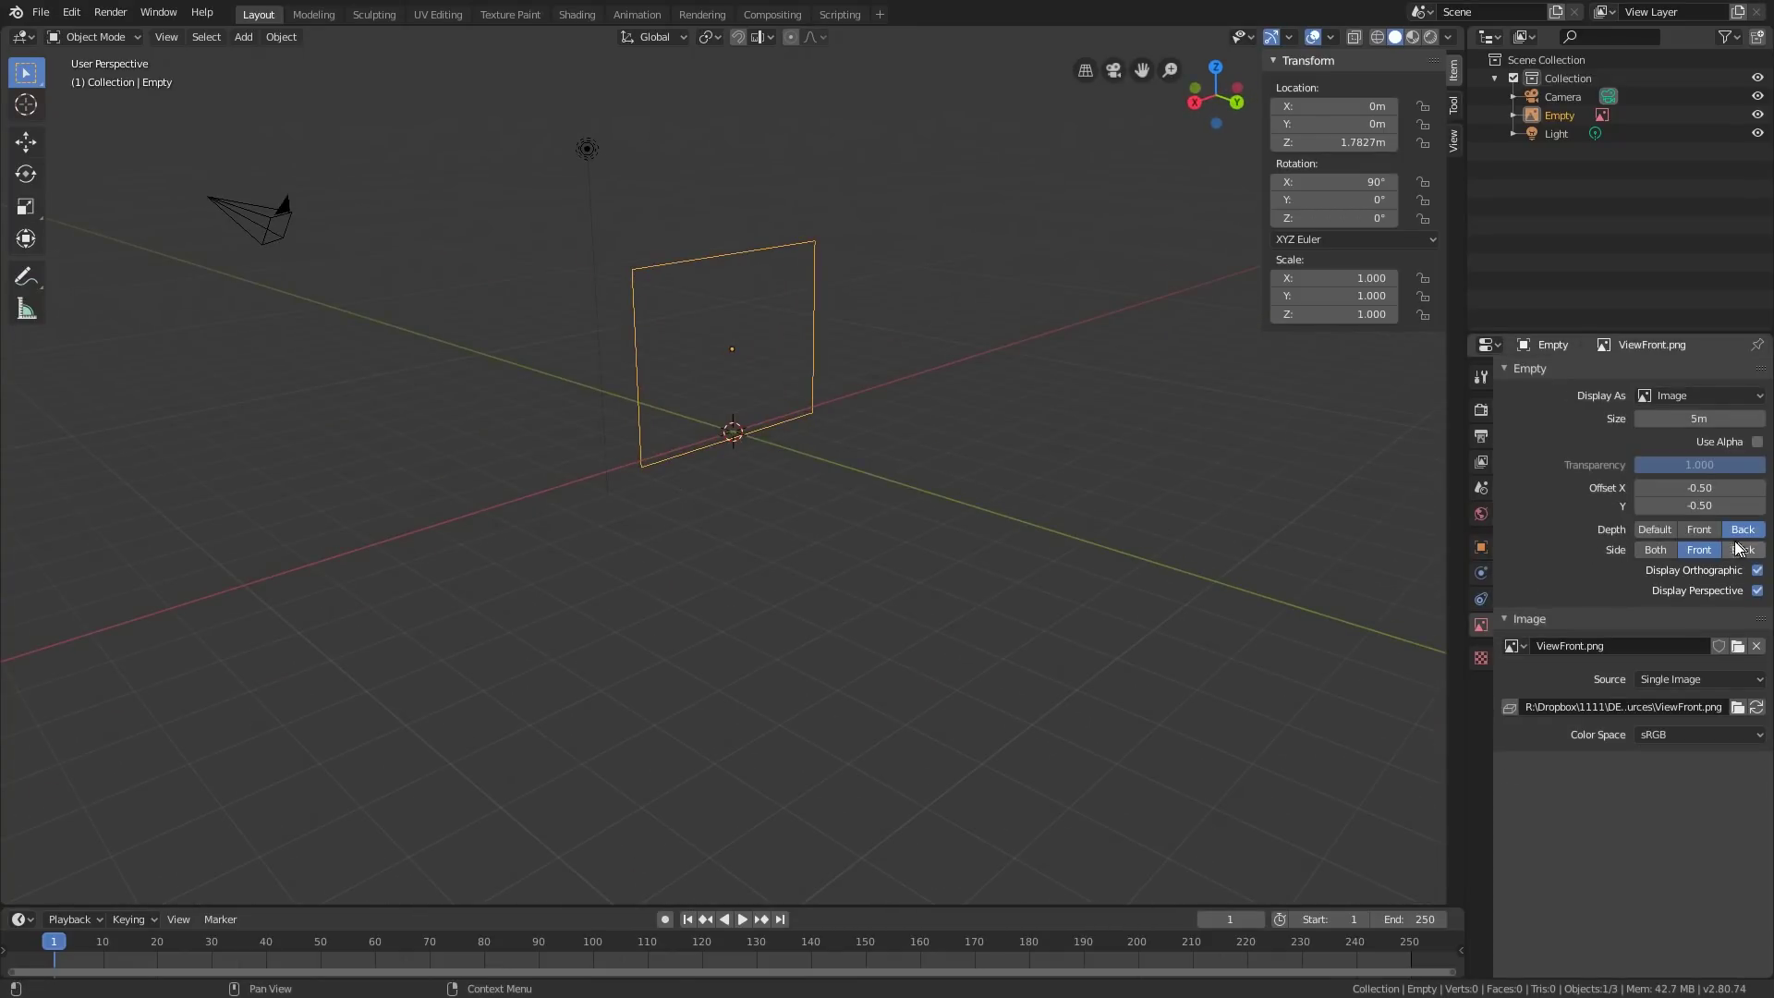
click(1653, 549)
middle_drag(887, 407, 930, 412)
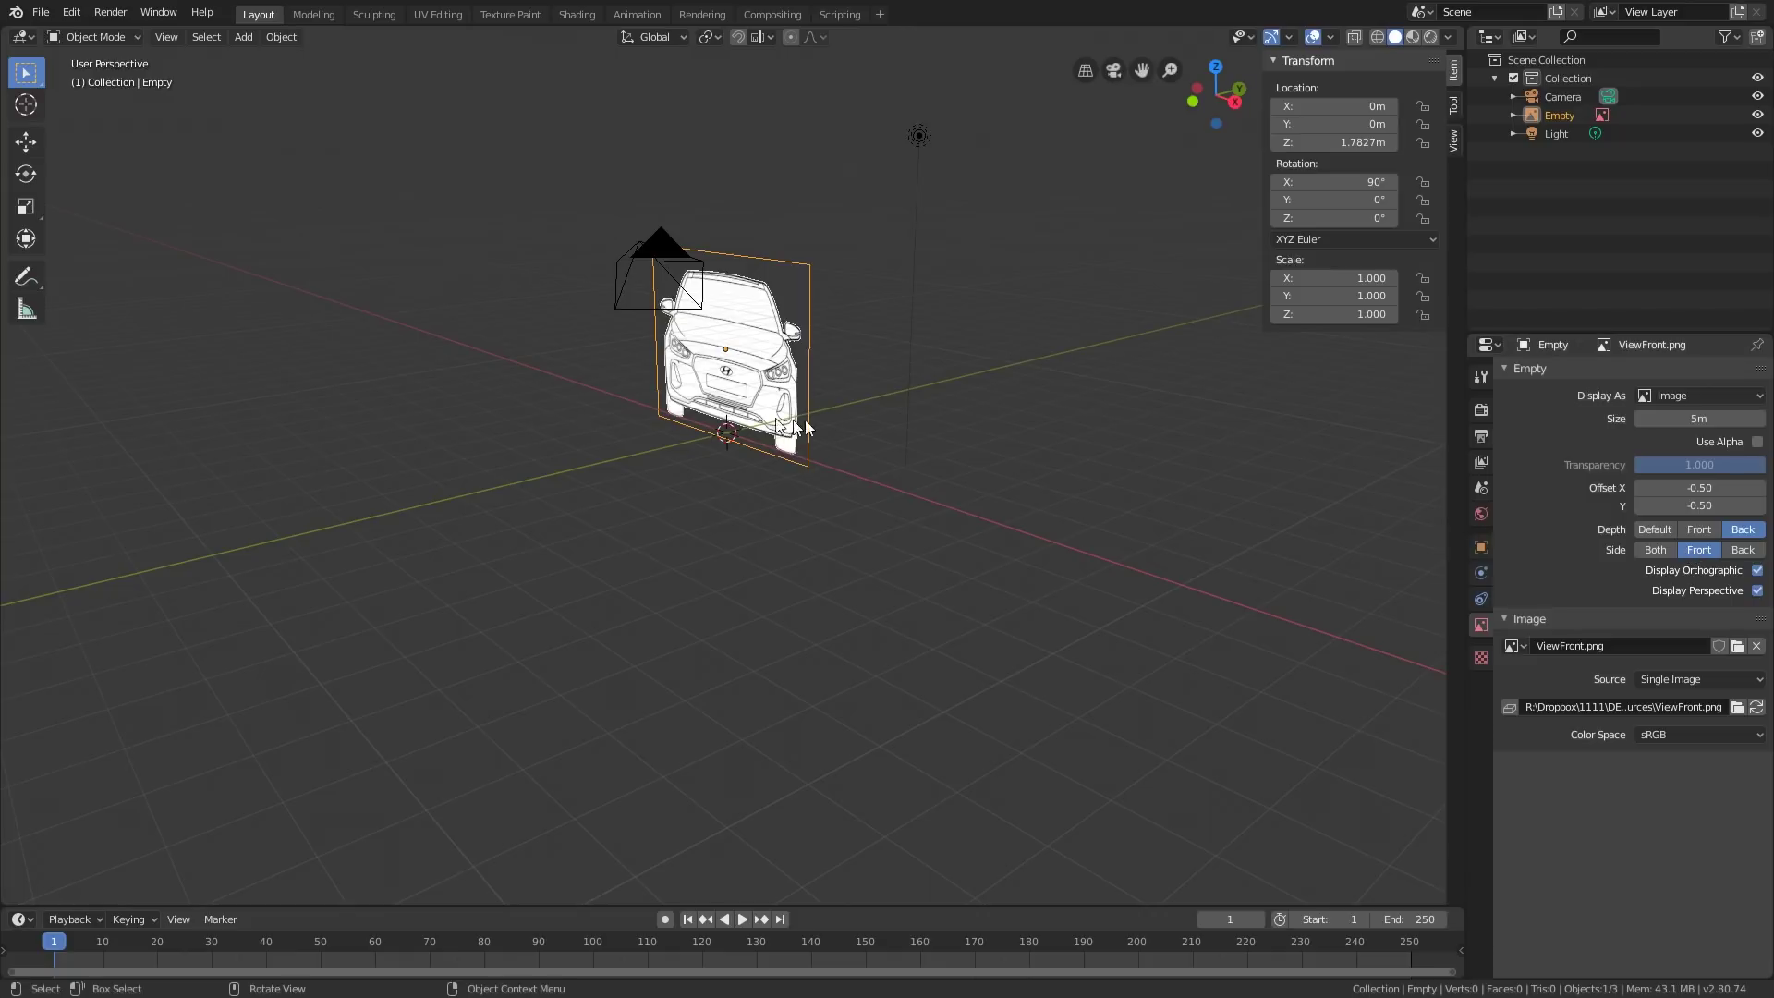
middle_drag(792, 428, 926, 442)
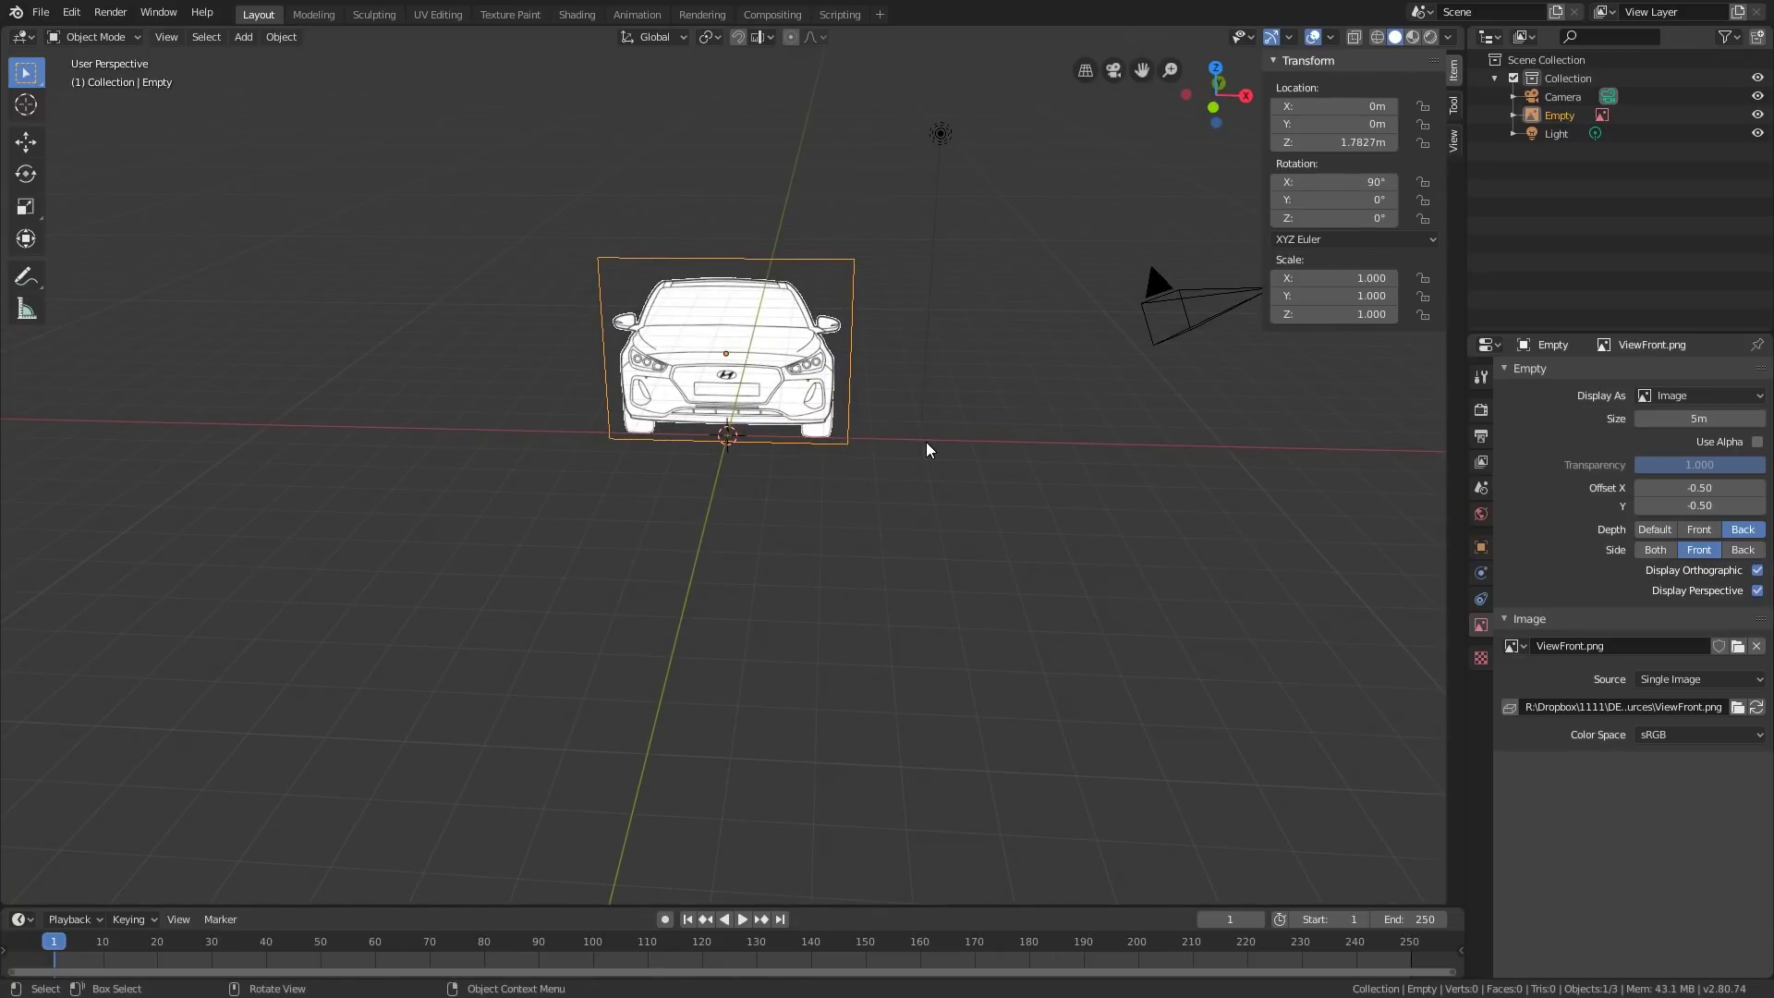
Step: From front orthographic view, add a second Background image empty loaded with ViewBack.png
key(KP_1)
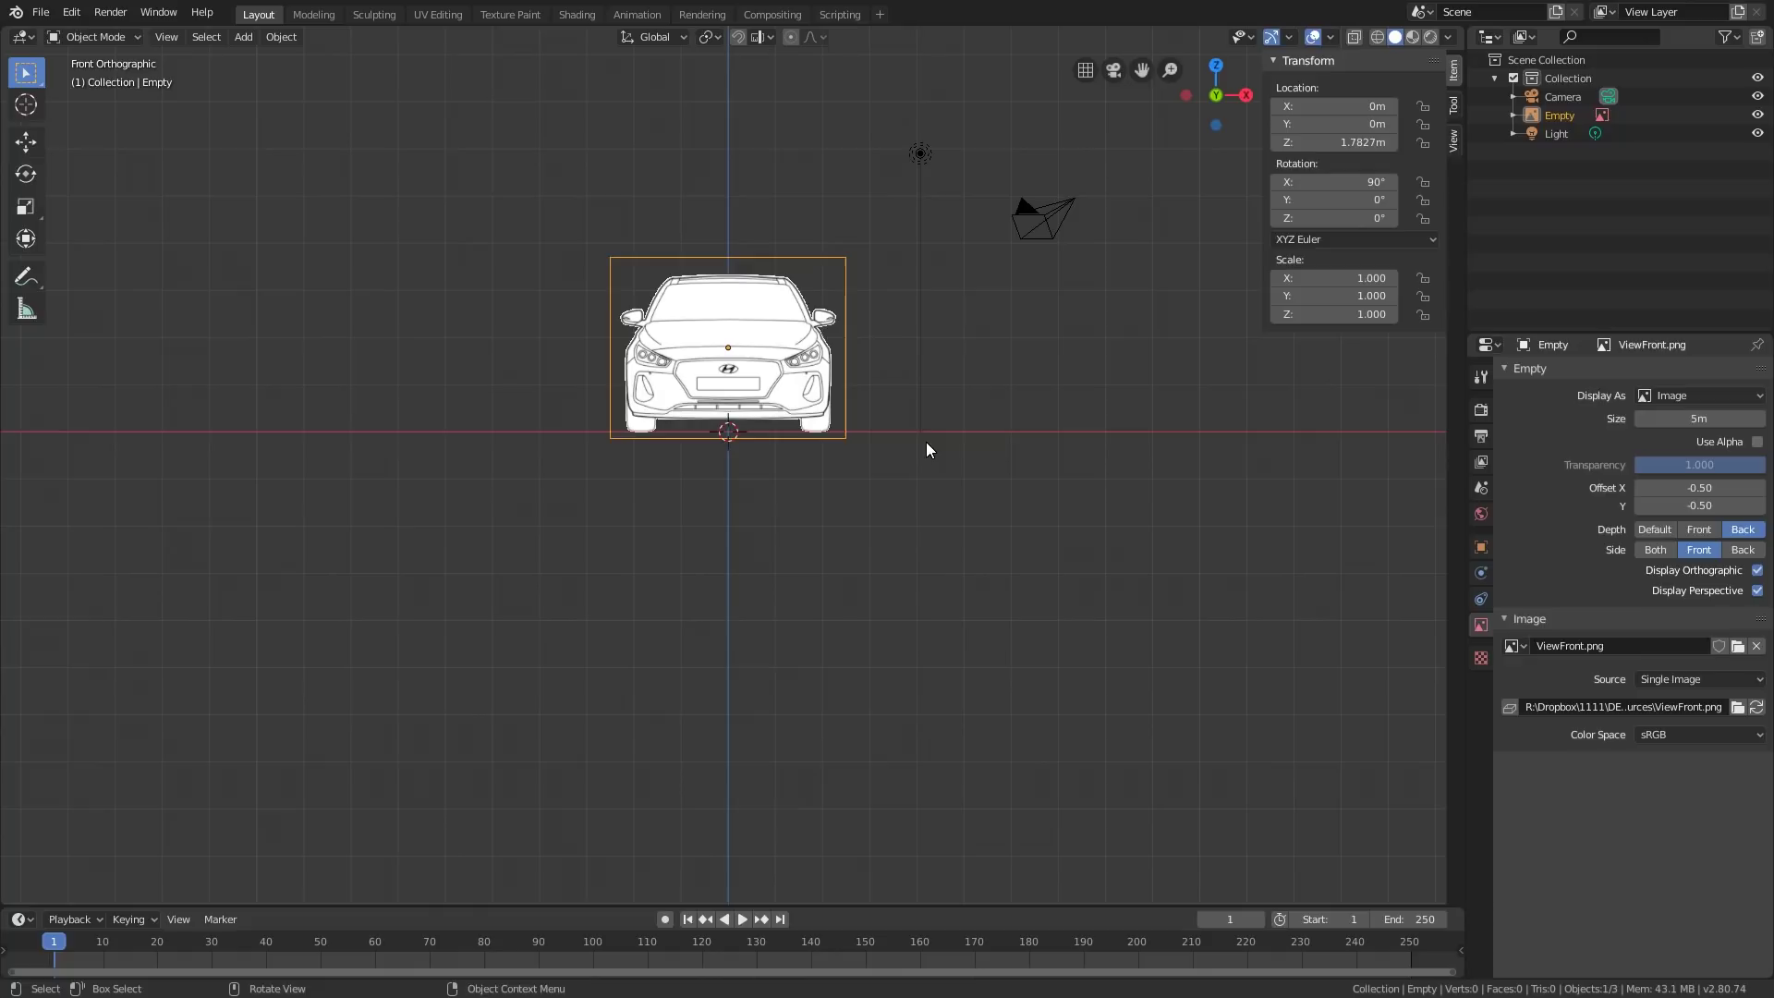
shift+middle_drag(874, 425, 861, 485)
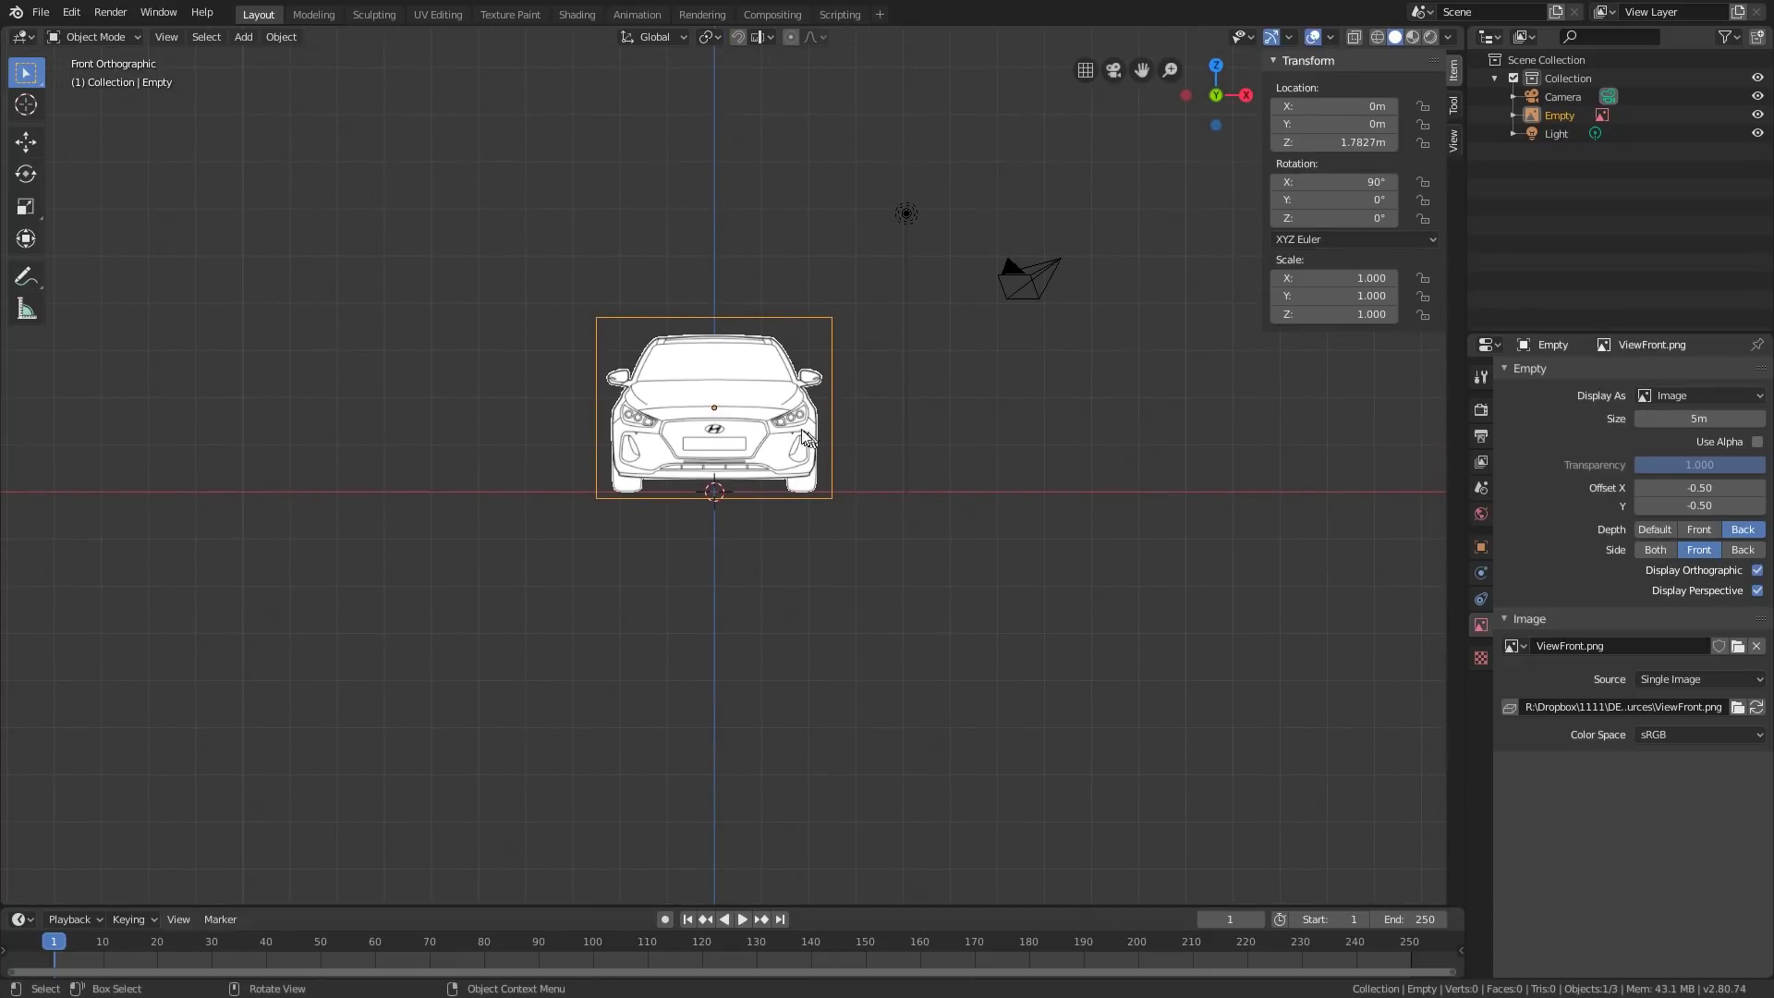
key(shift+a)
mouse_move(765, 425)
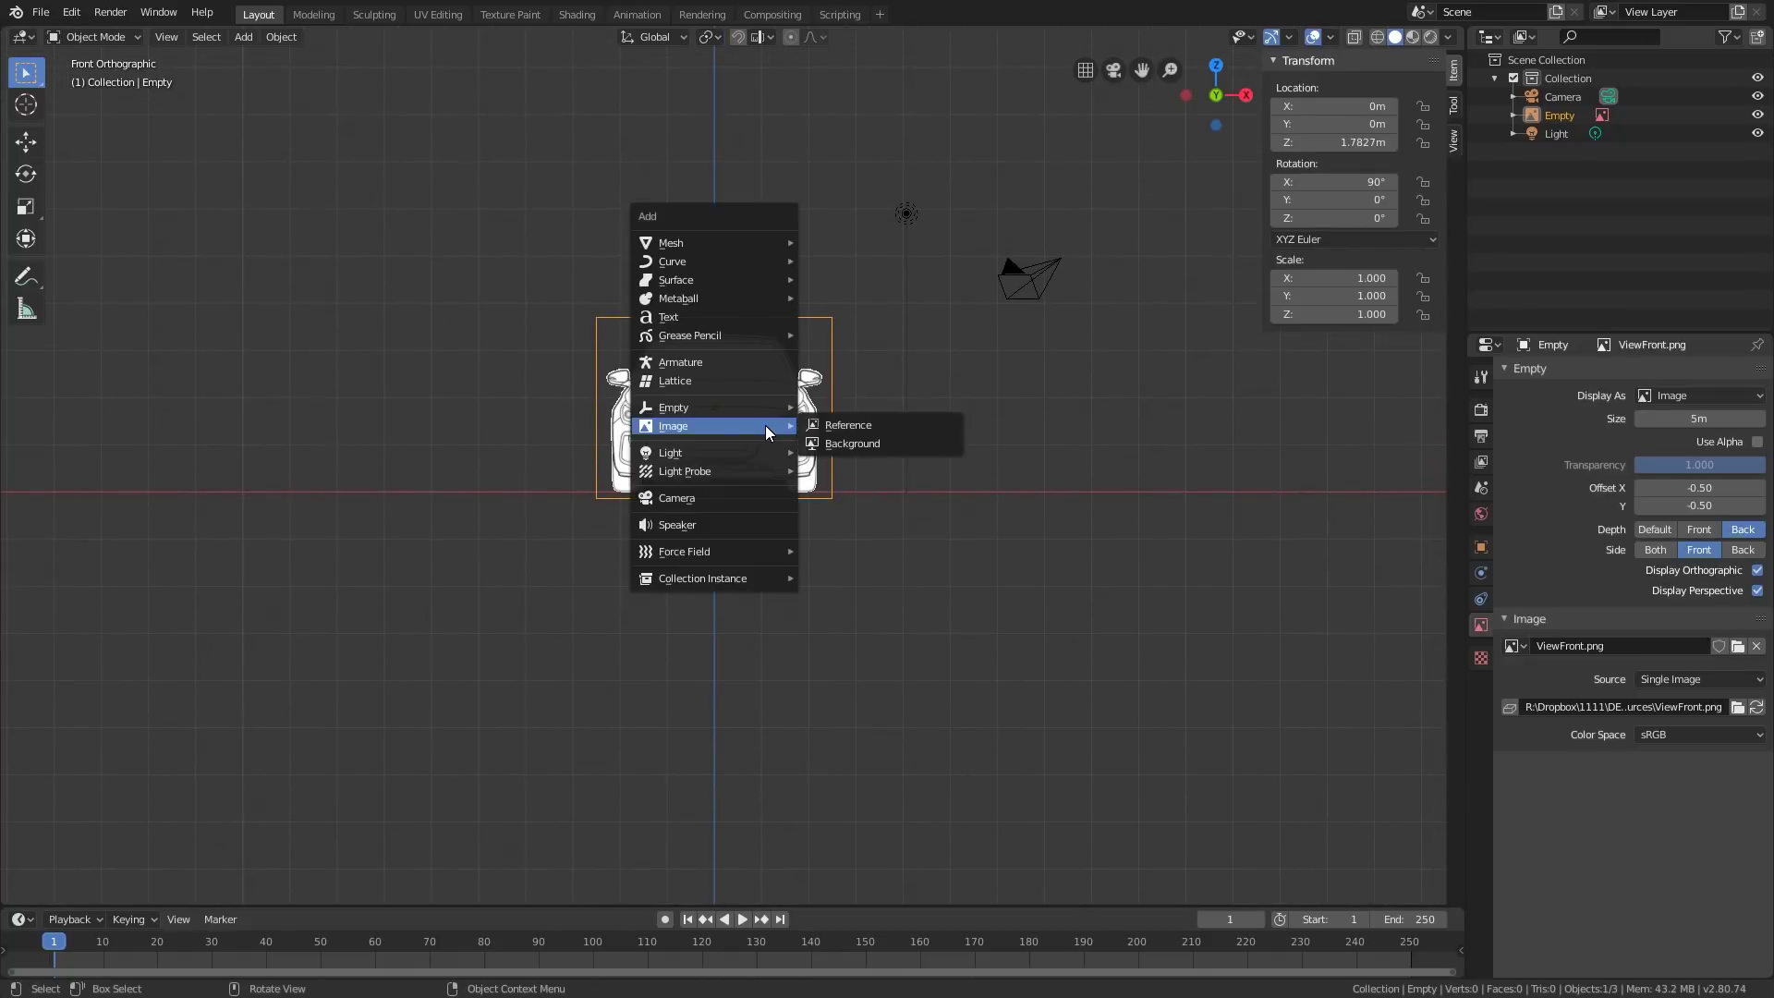
click(866, 441)
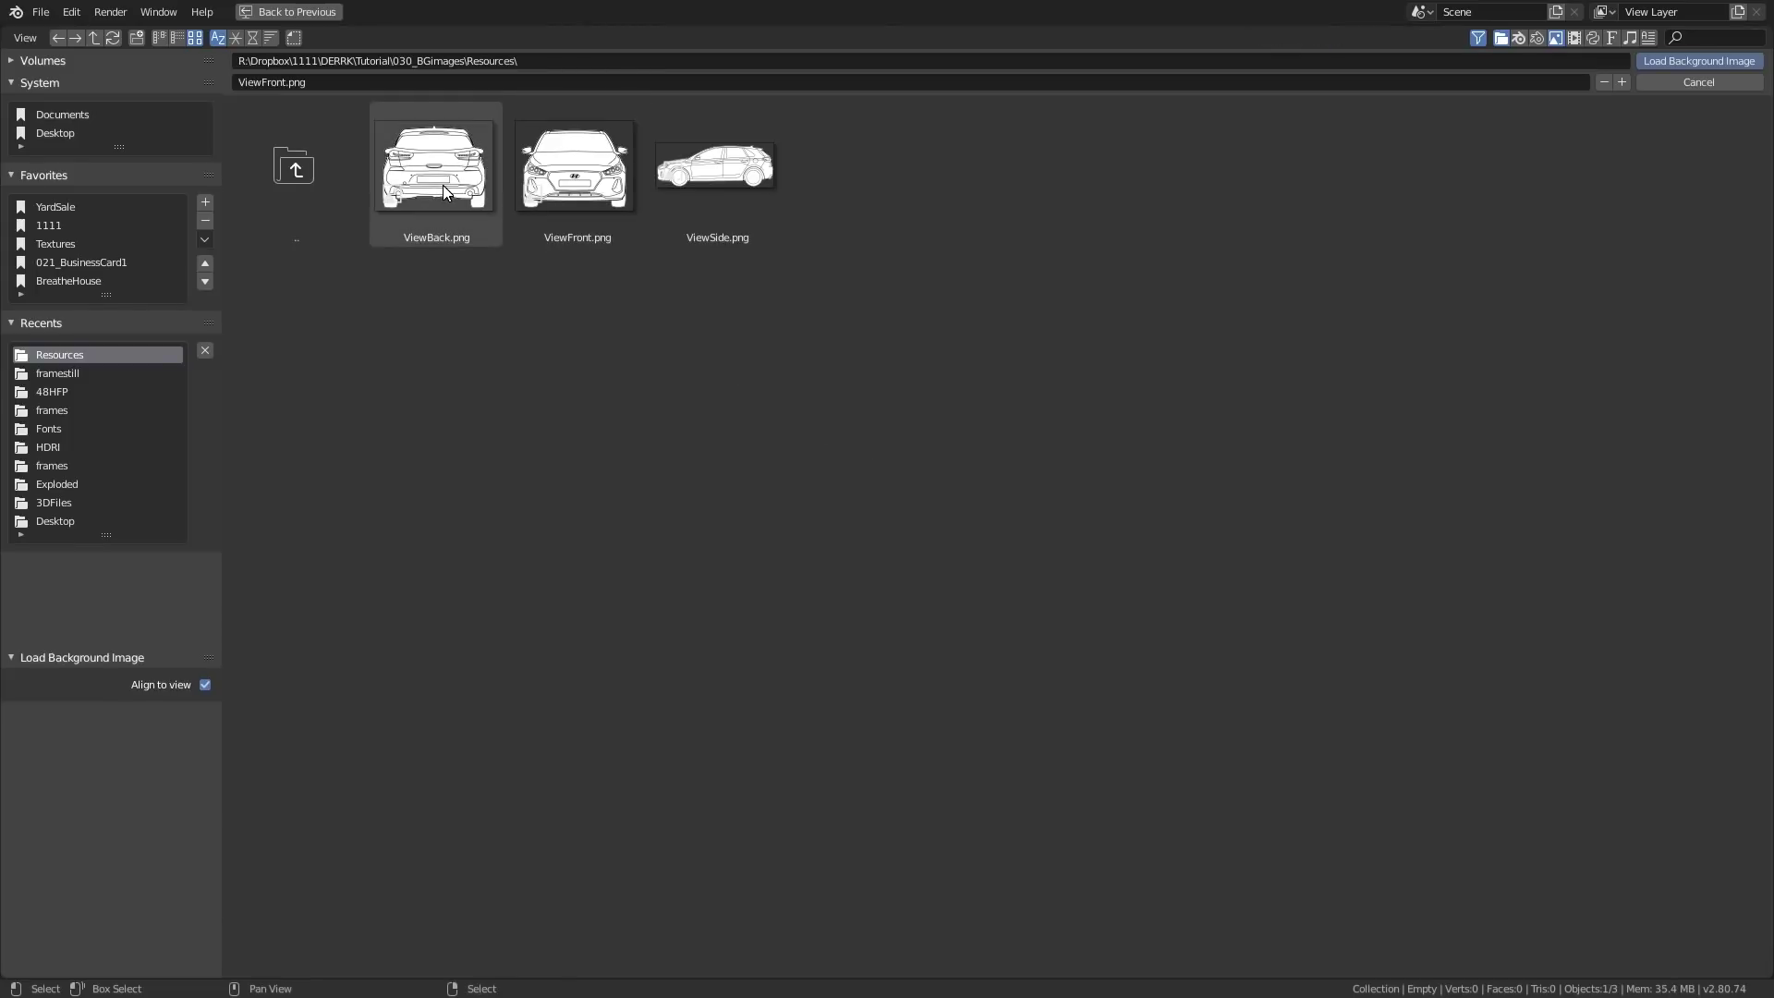
double_click(471, 208)
Step: Raise the back image to Z 1.7912 m and move it 3 m along Y
key(g)
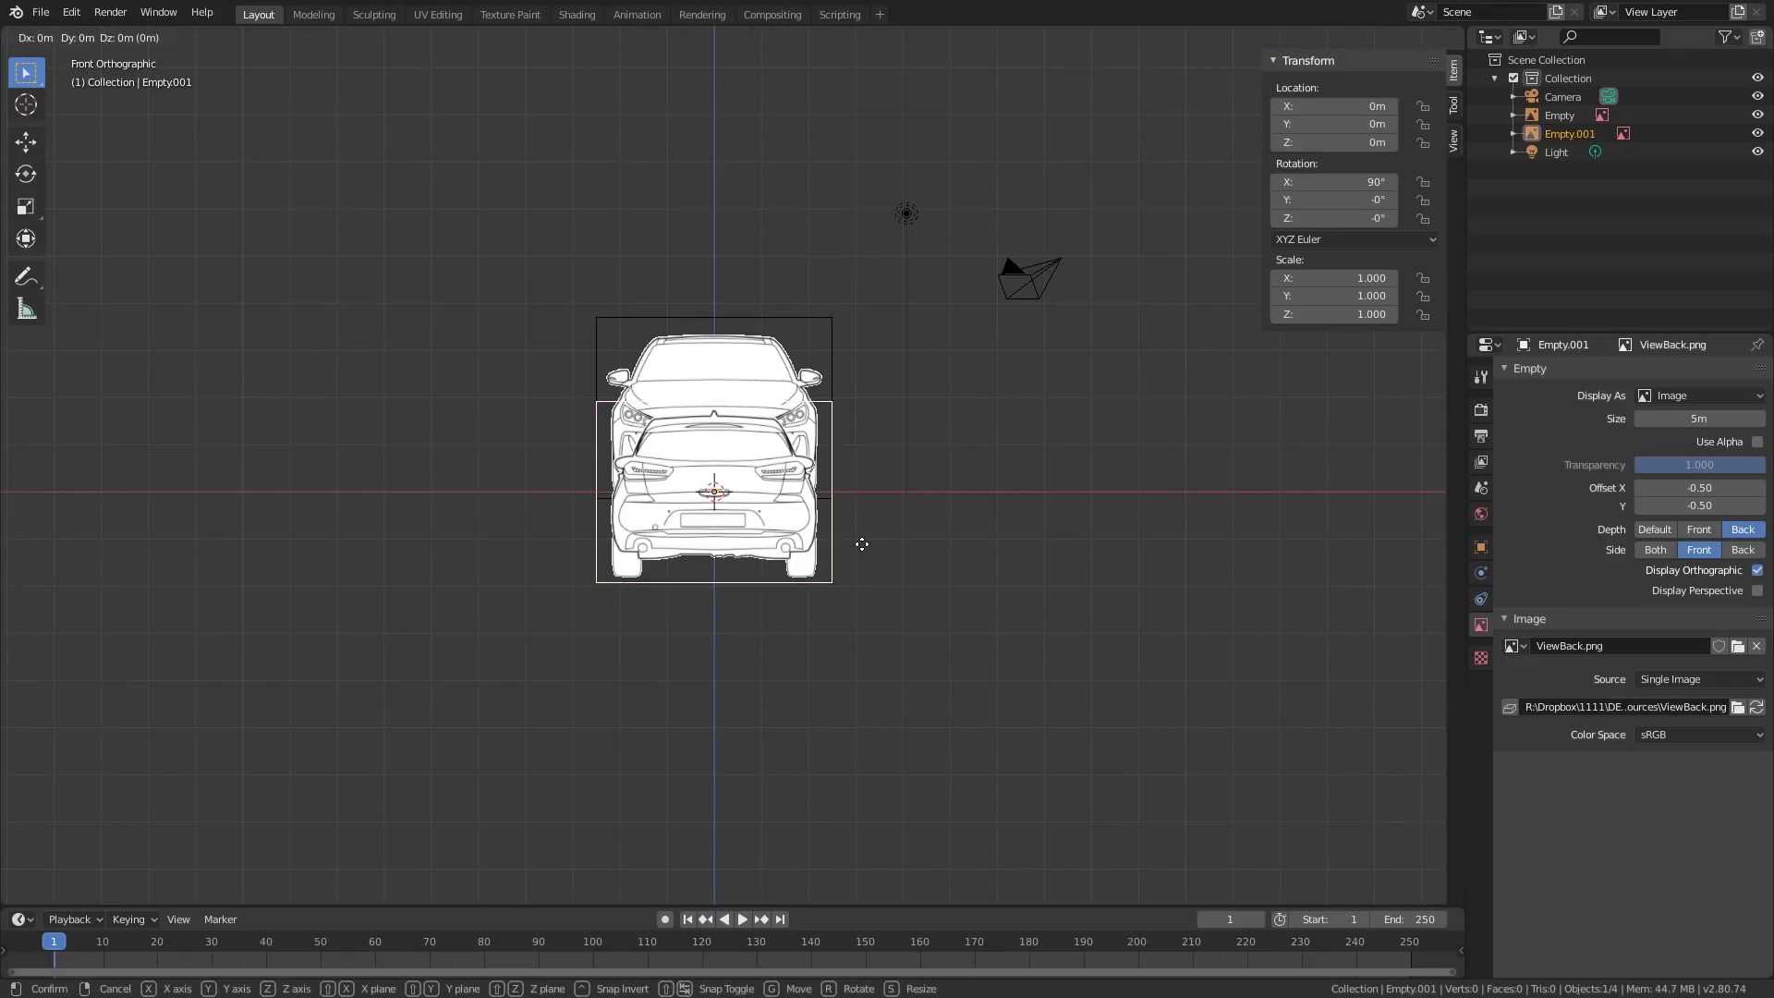
key(z)
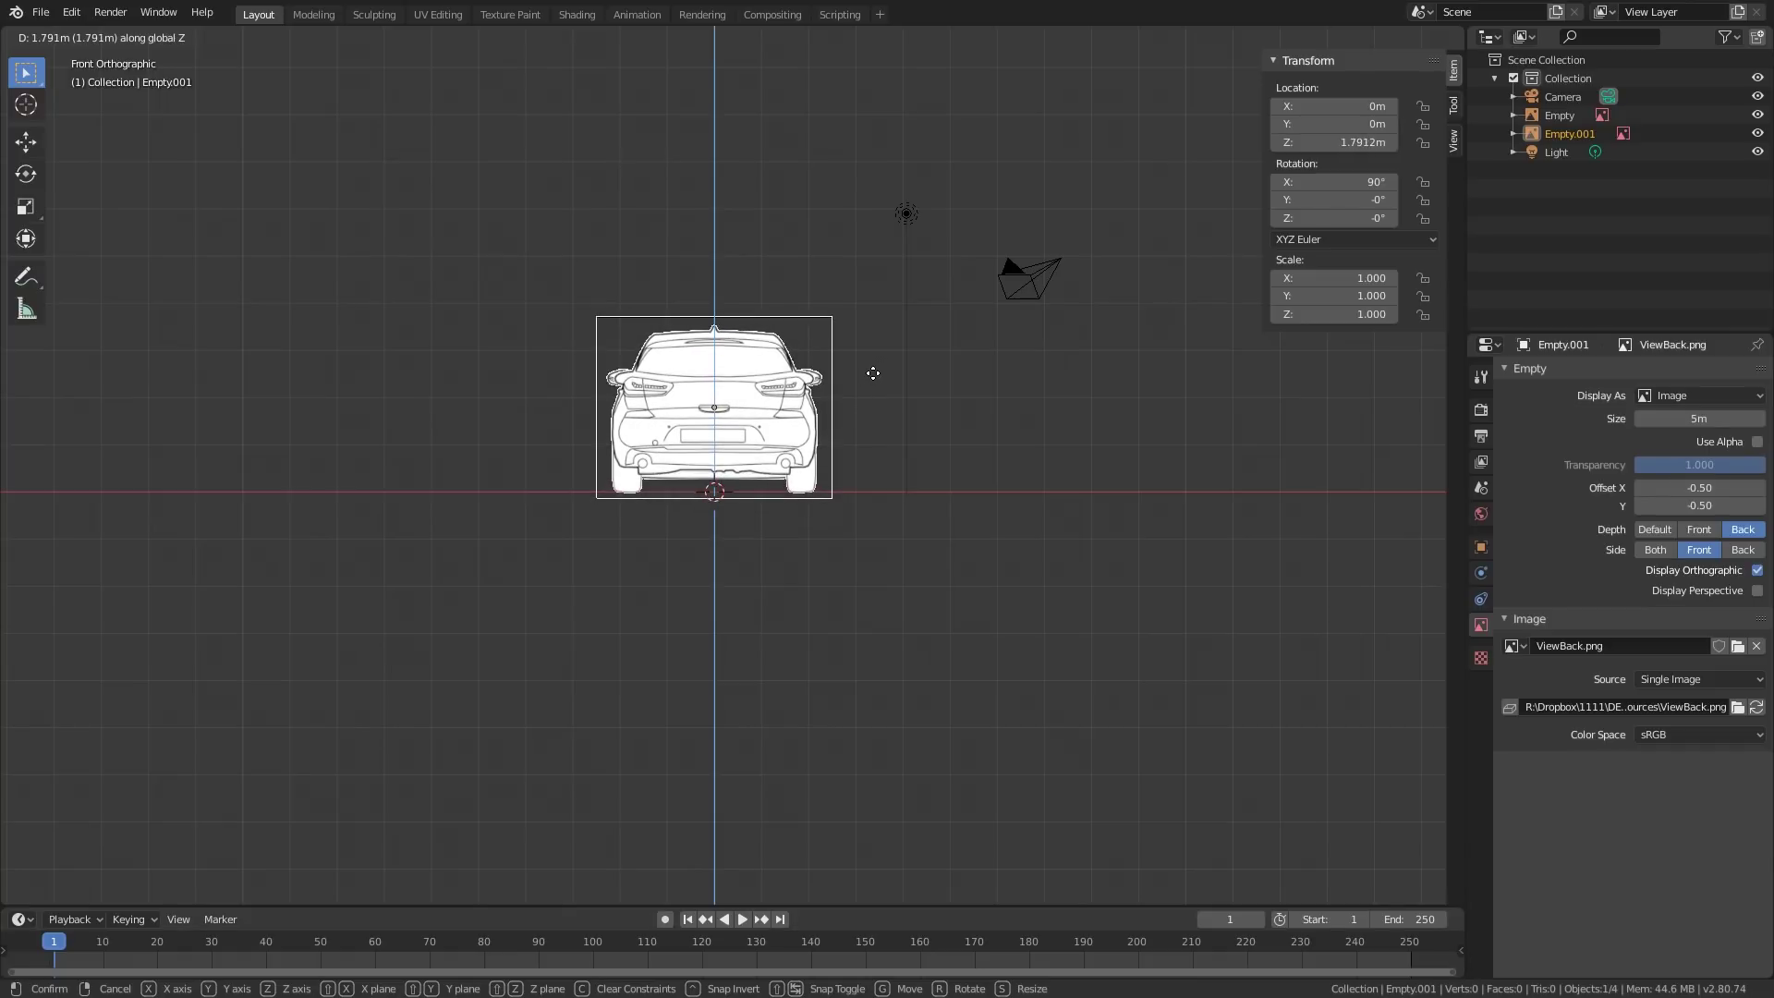
click(873, 373)
middle_drag(925, 412, 830, 459)
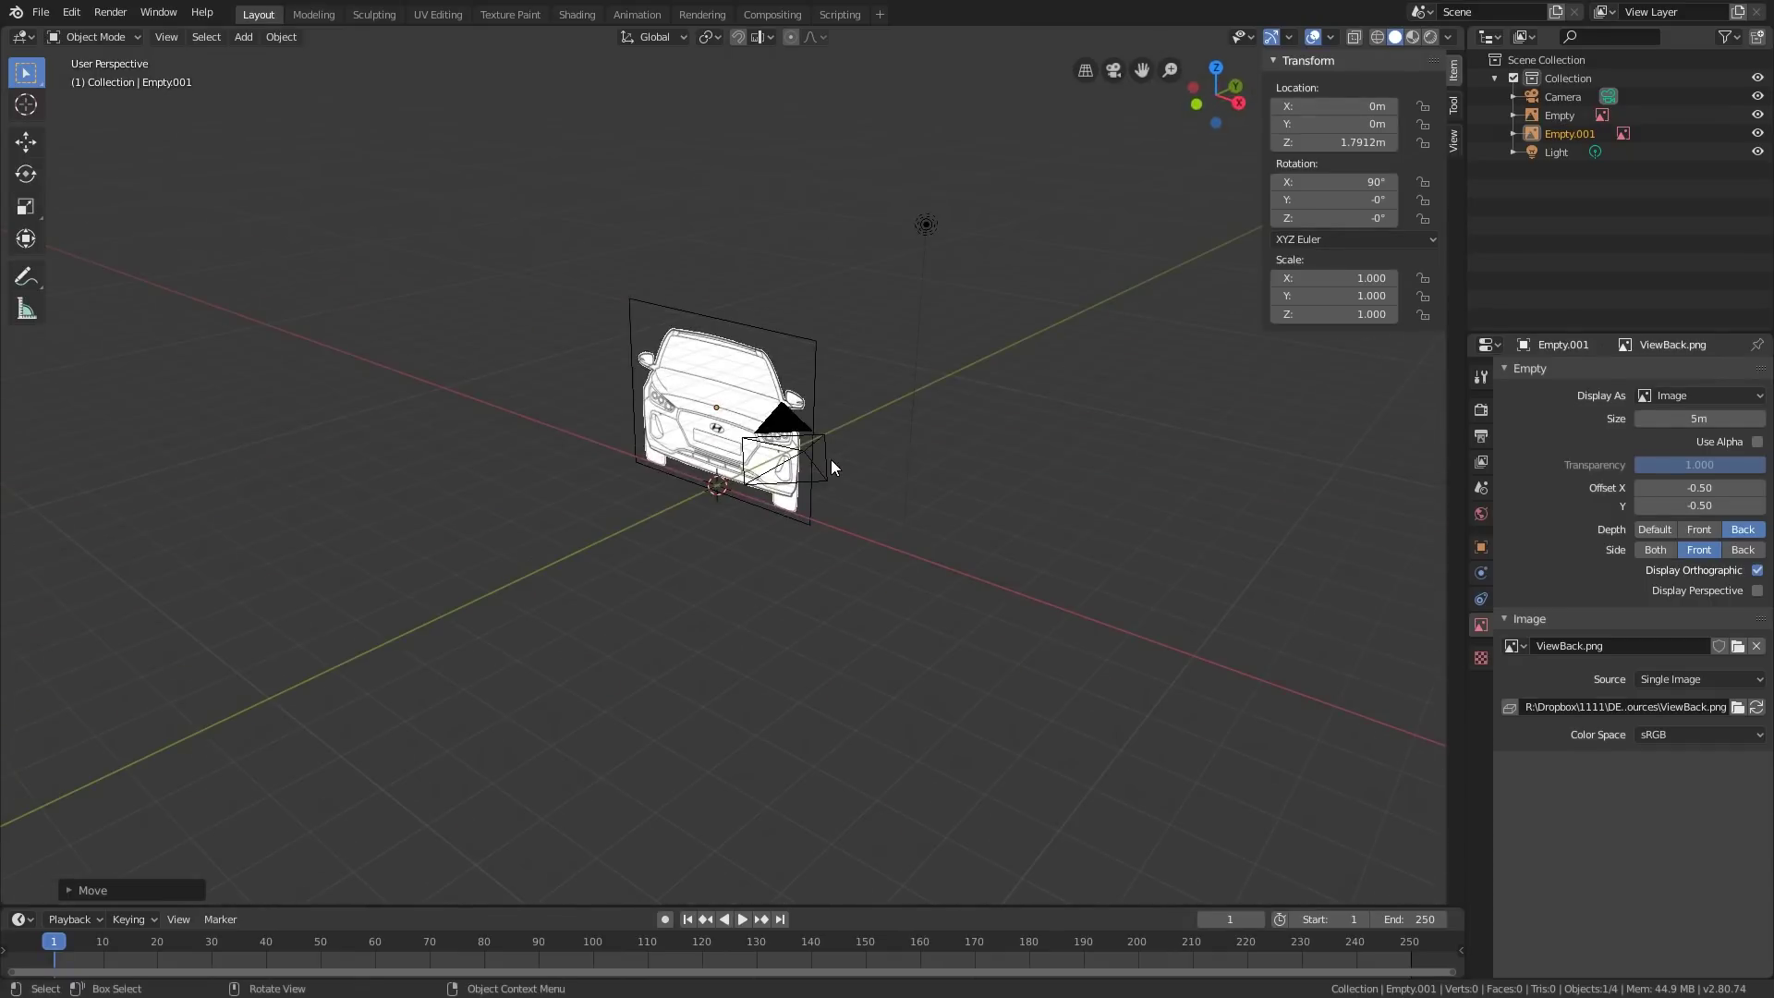
key(g)
key(y)
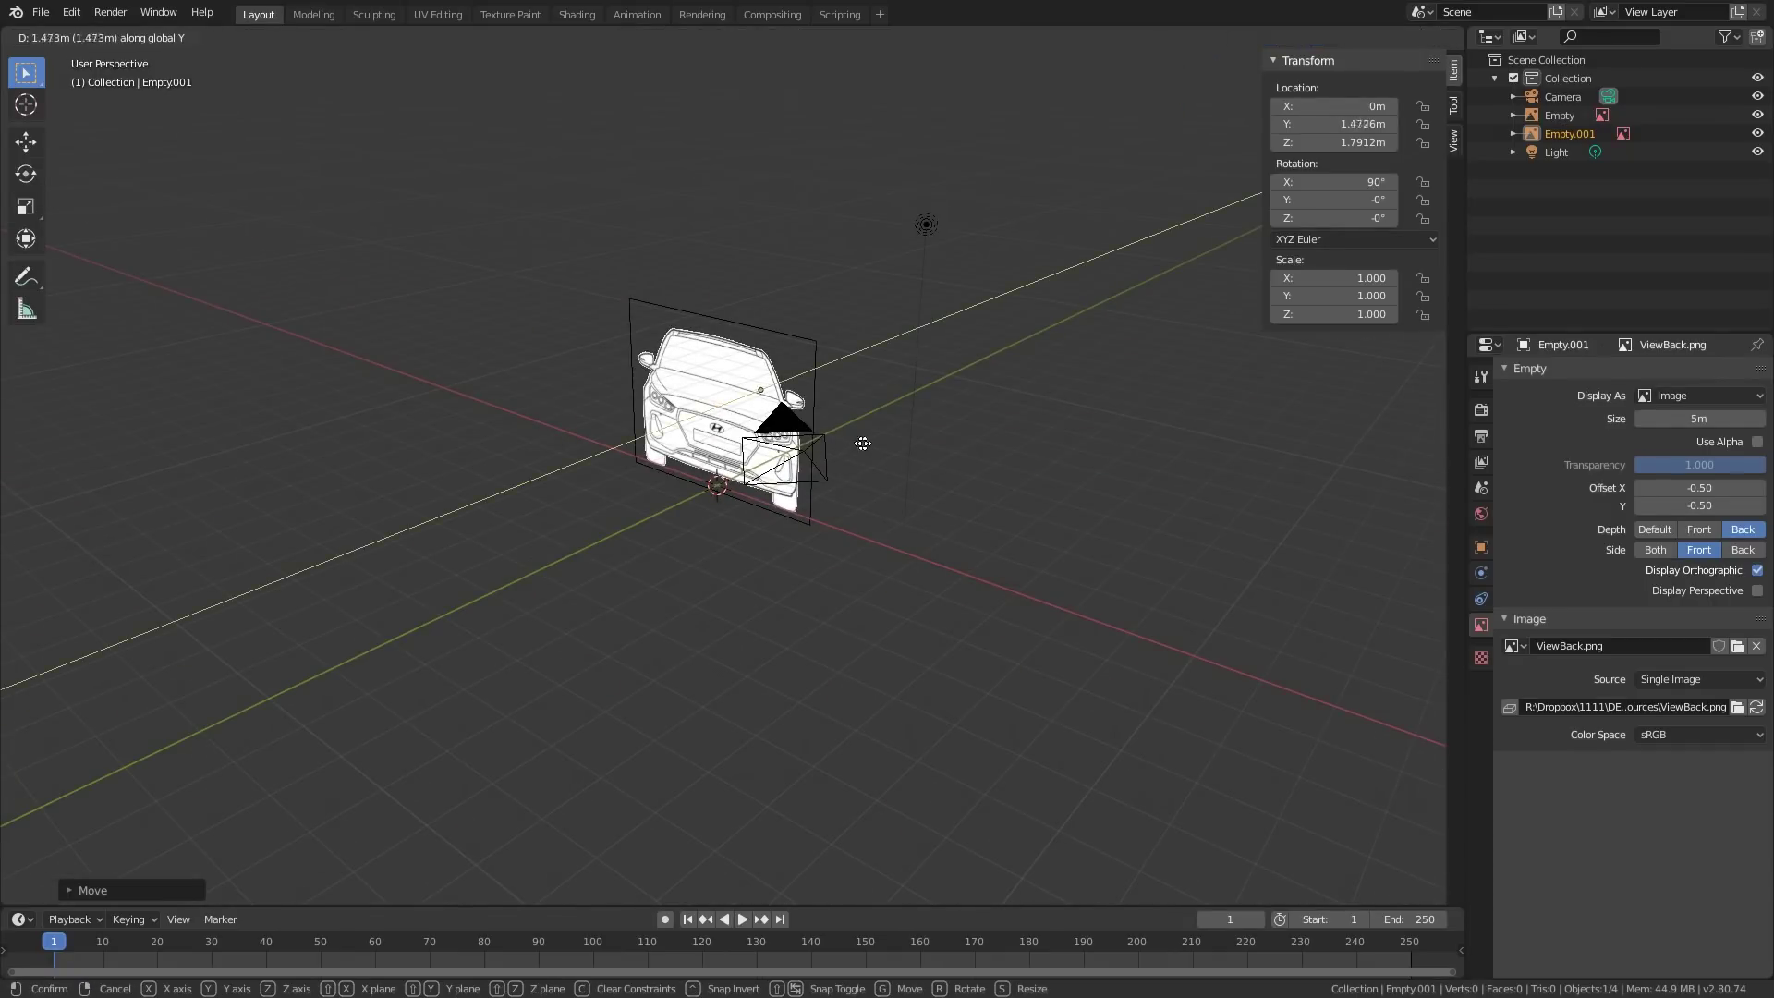
click(909, 433)
middle_drag(1022, 463, 786, 461)
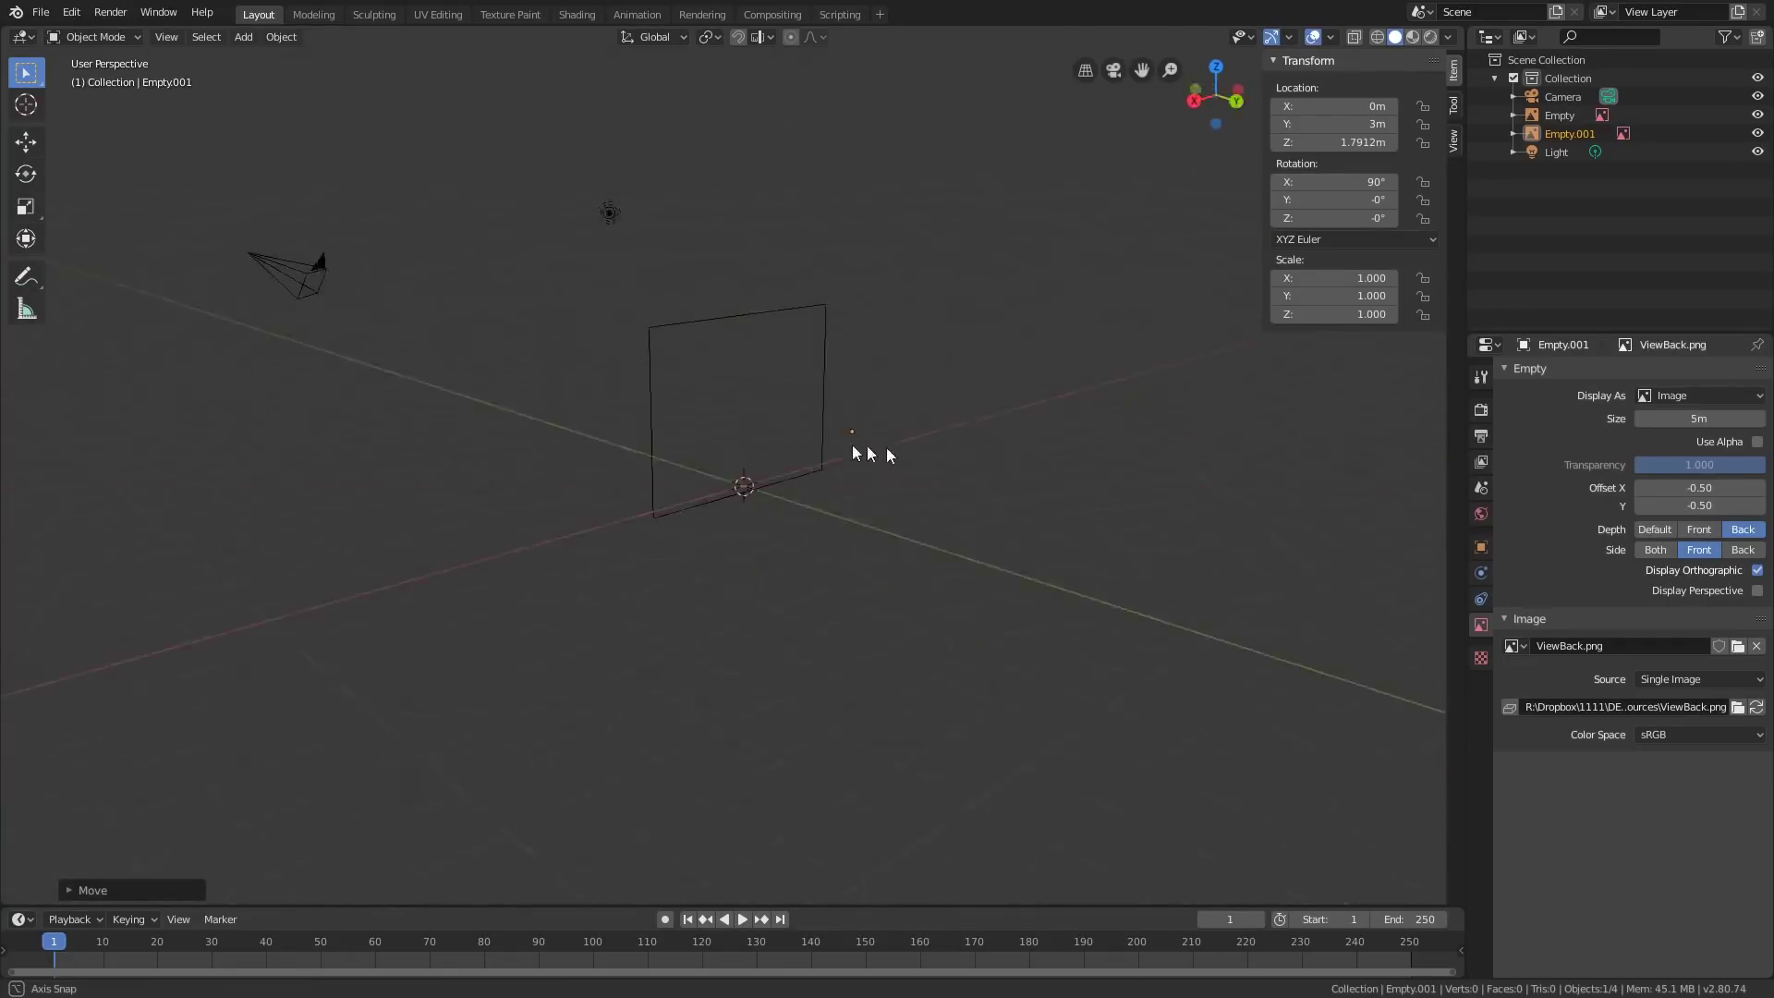
Step: Enable Display Perspective on Empty.001 and set its image Side to Back
middle_drag(869, 453, 961, 489)
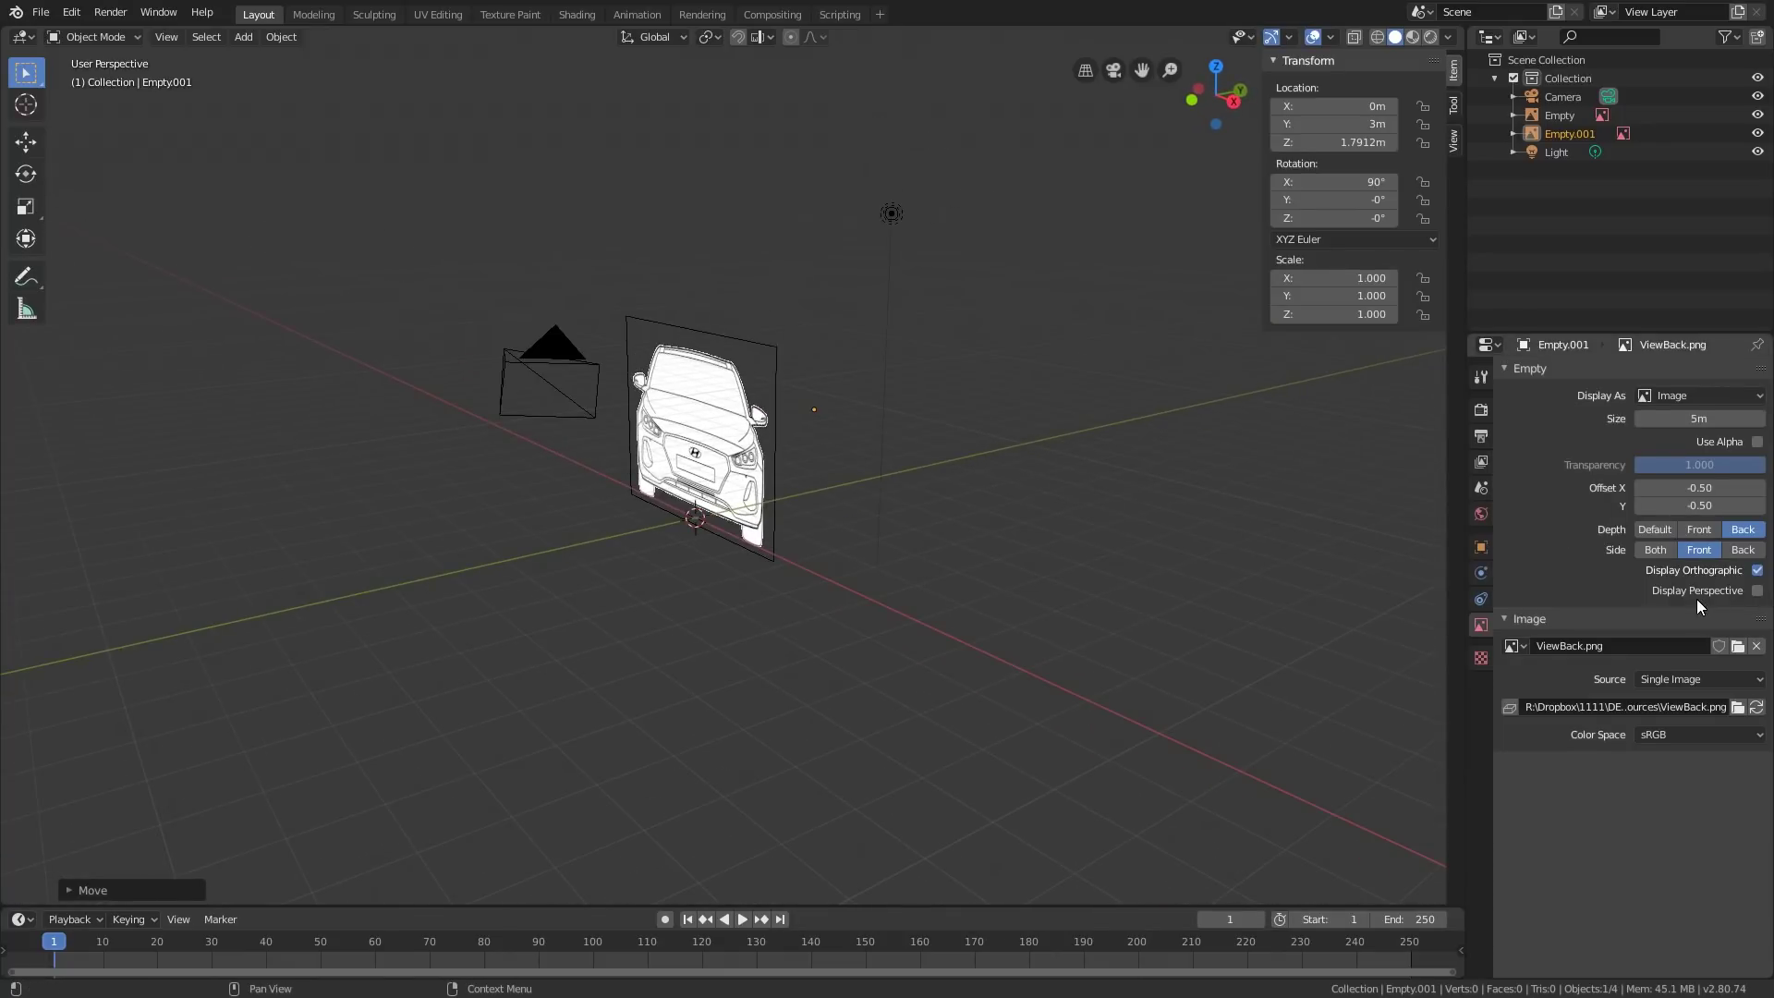
click(1758, 591)
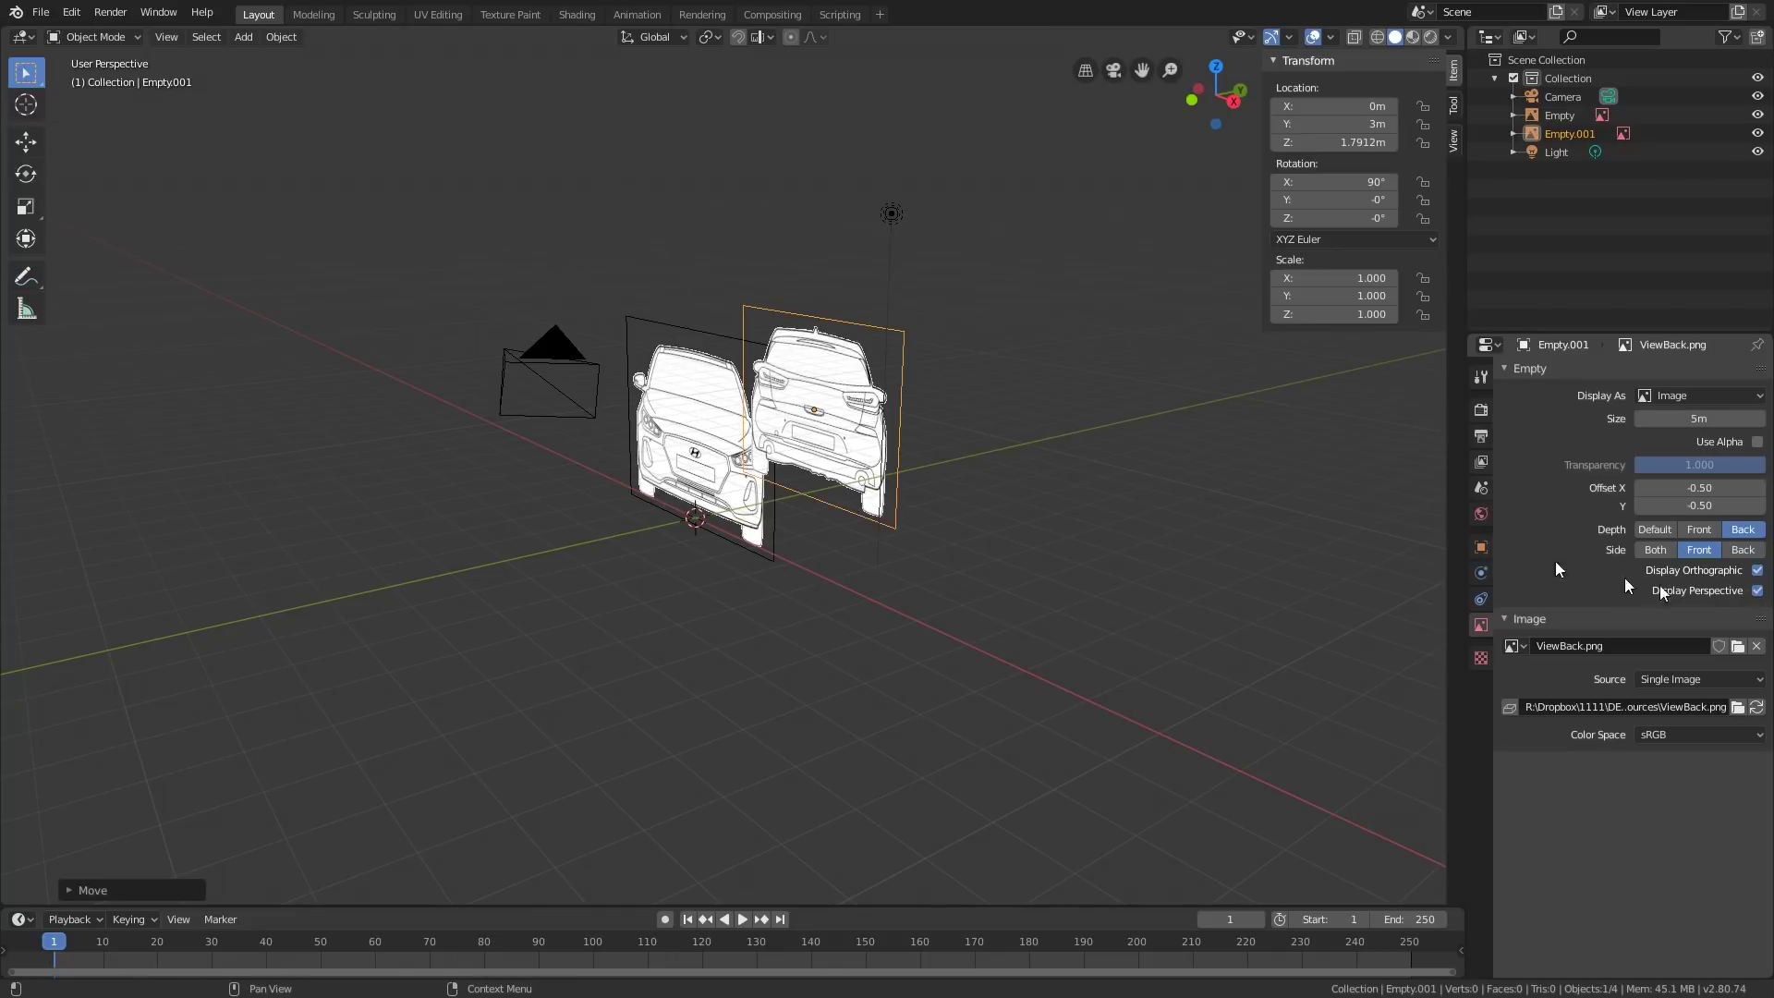
middle_drag(1049, 515, 758, 460)
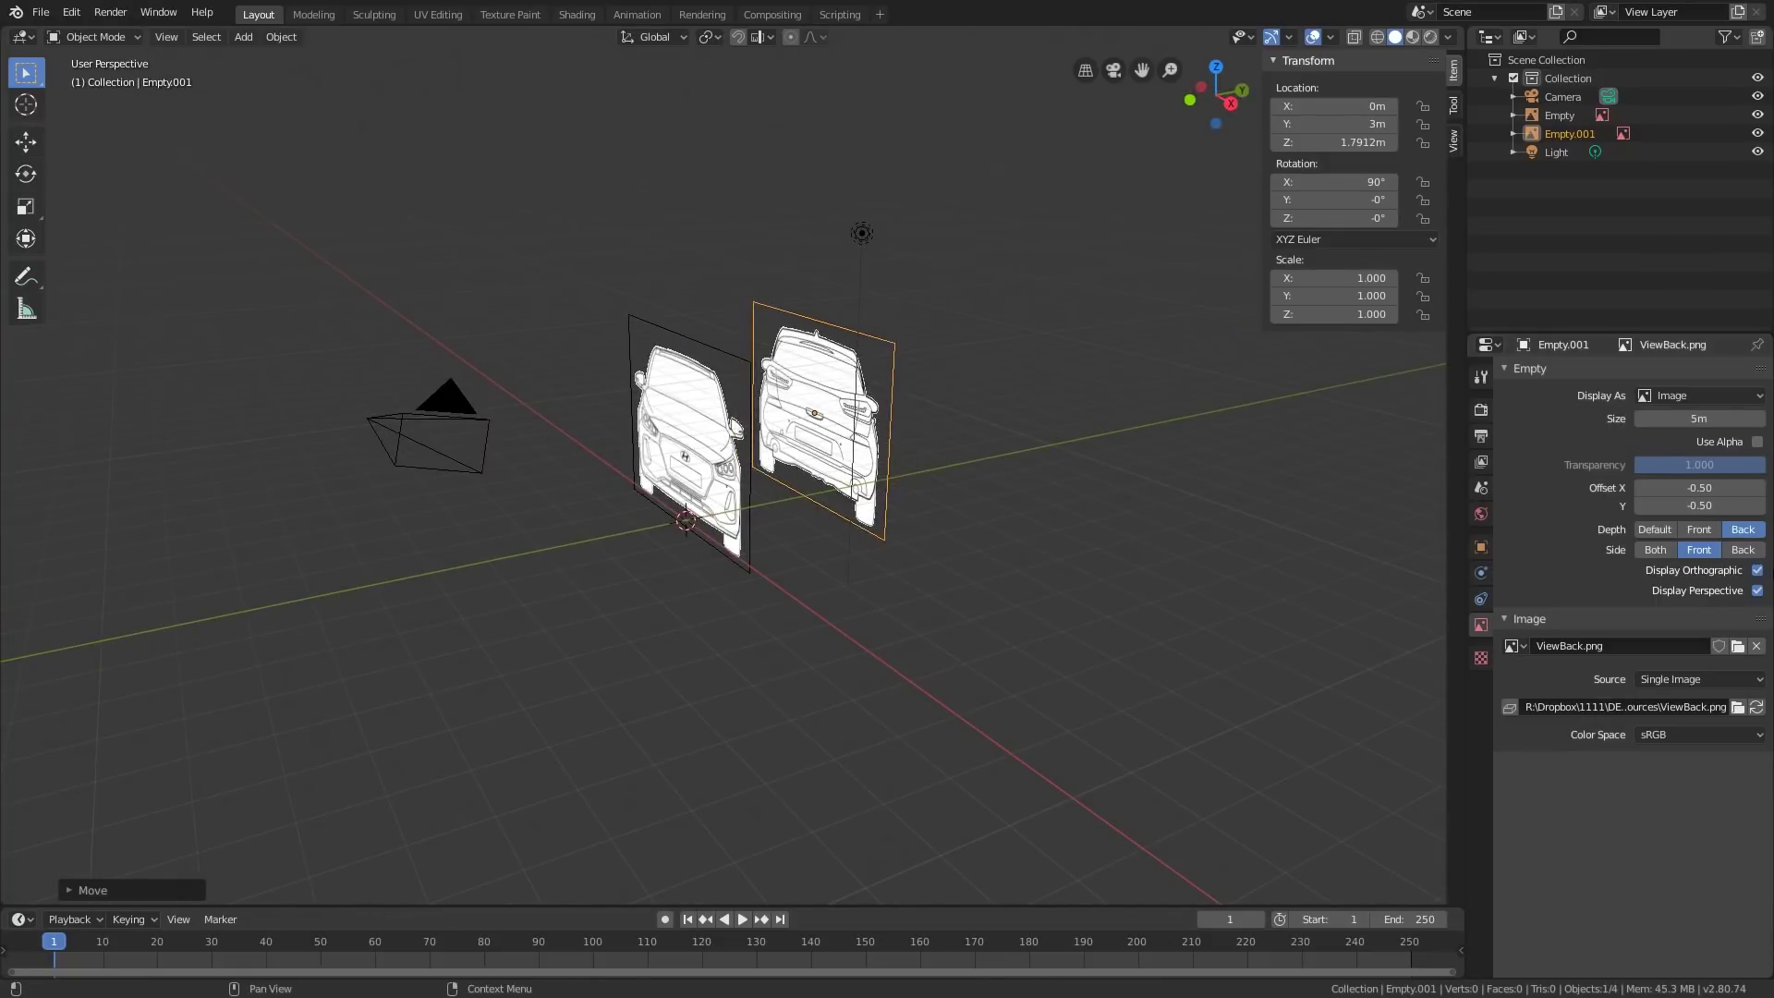
click(1740, 549)
middle_drag(1001, 495, 819, 497)
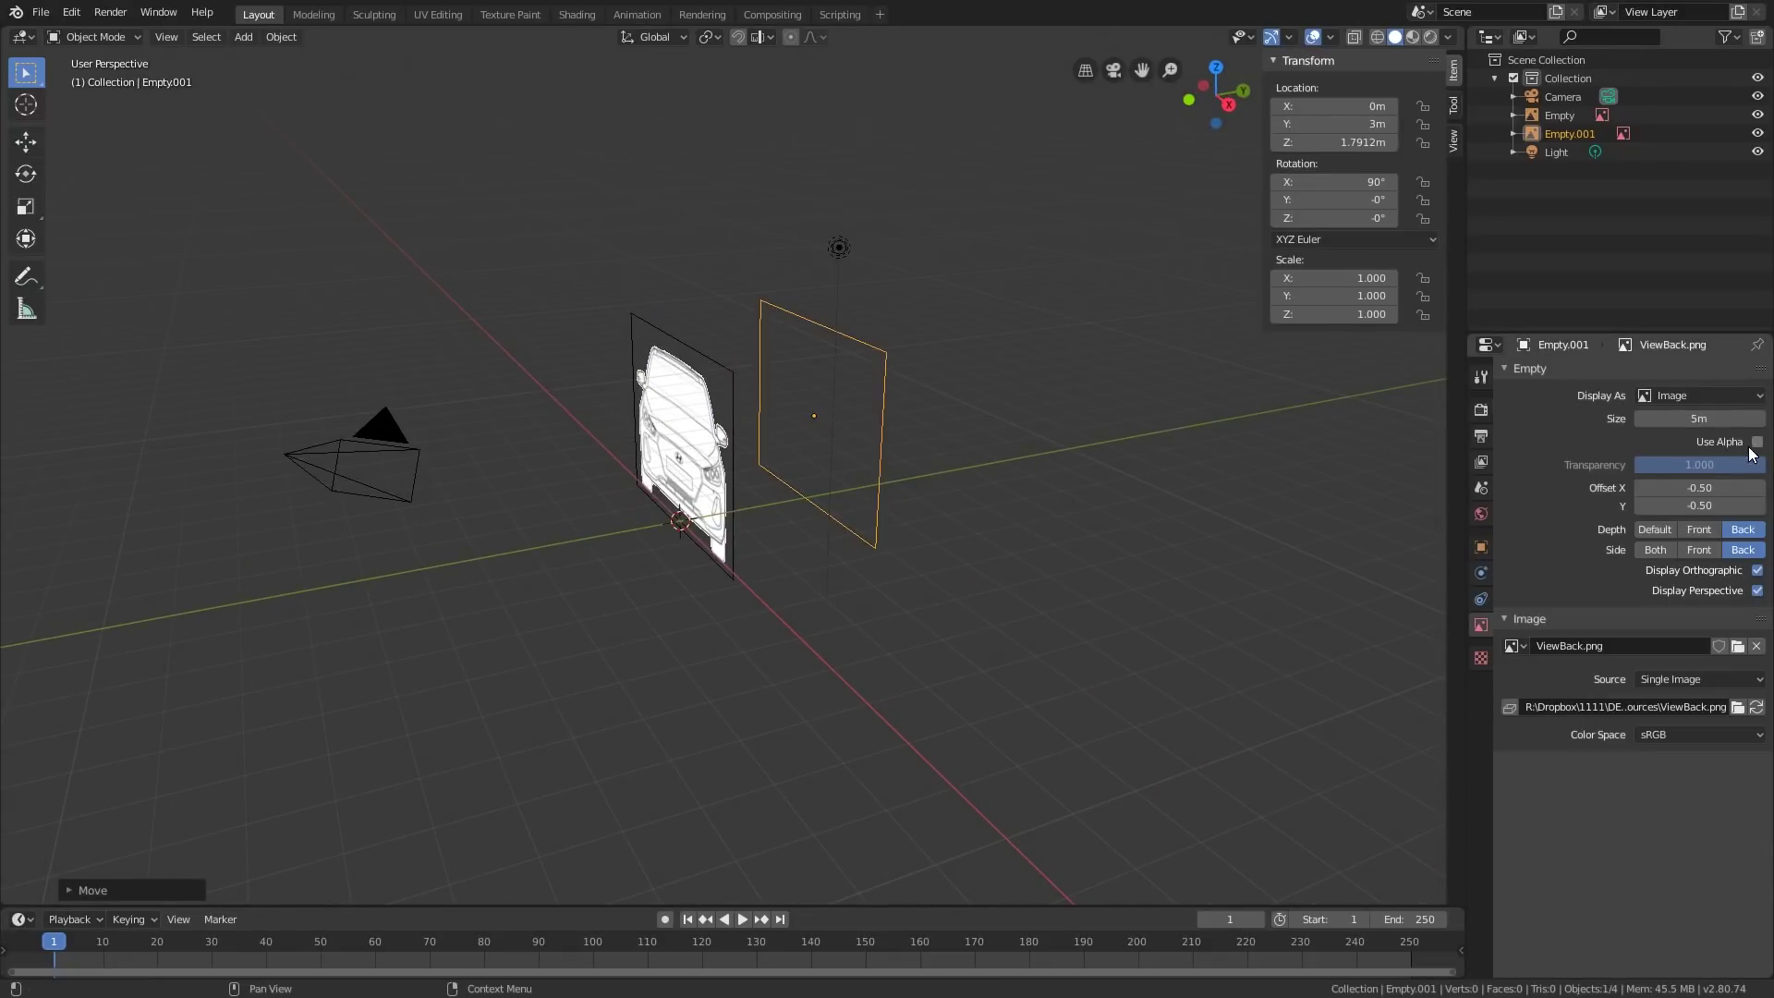
Step: Fade Empty.001 and then the front Empty to 0.200 transparency using alpha
middle_drag(1005, 499, 911, 498)
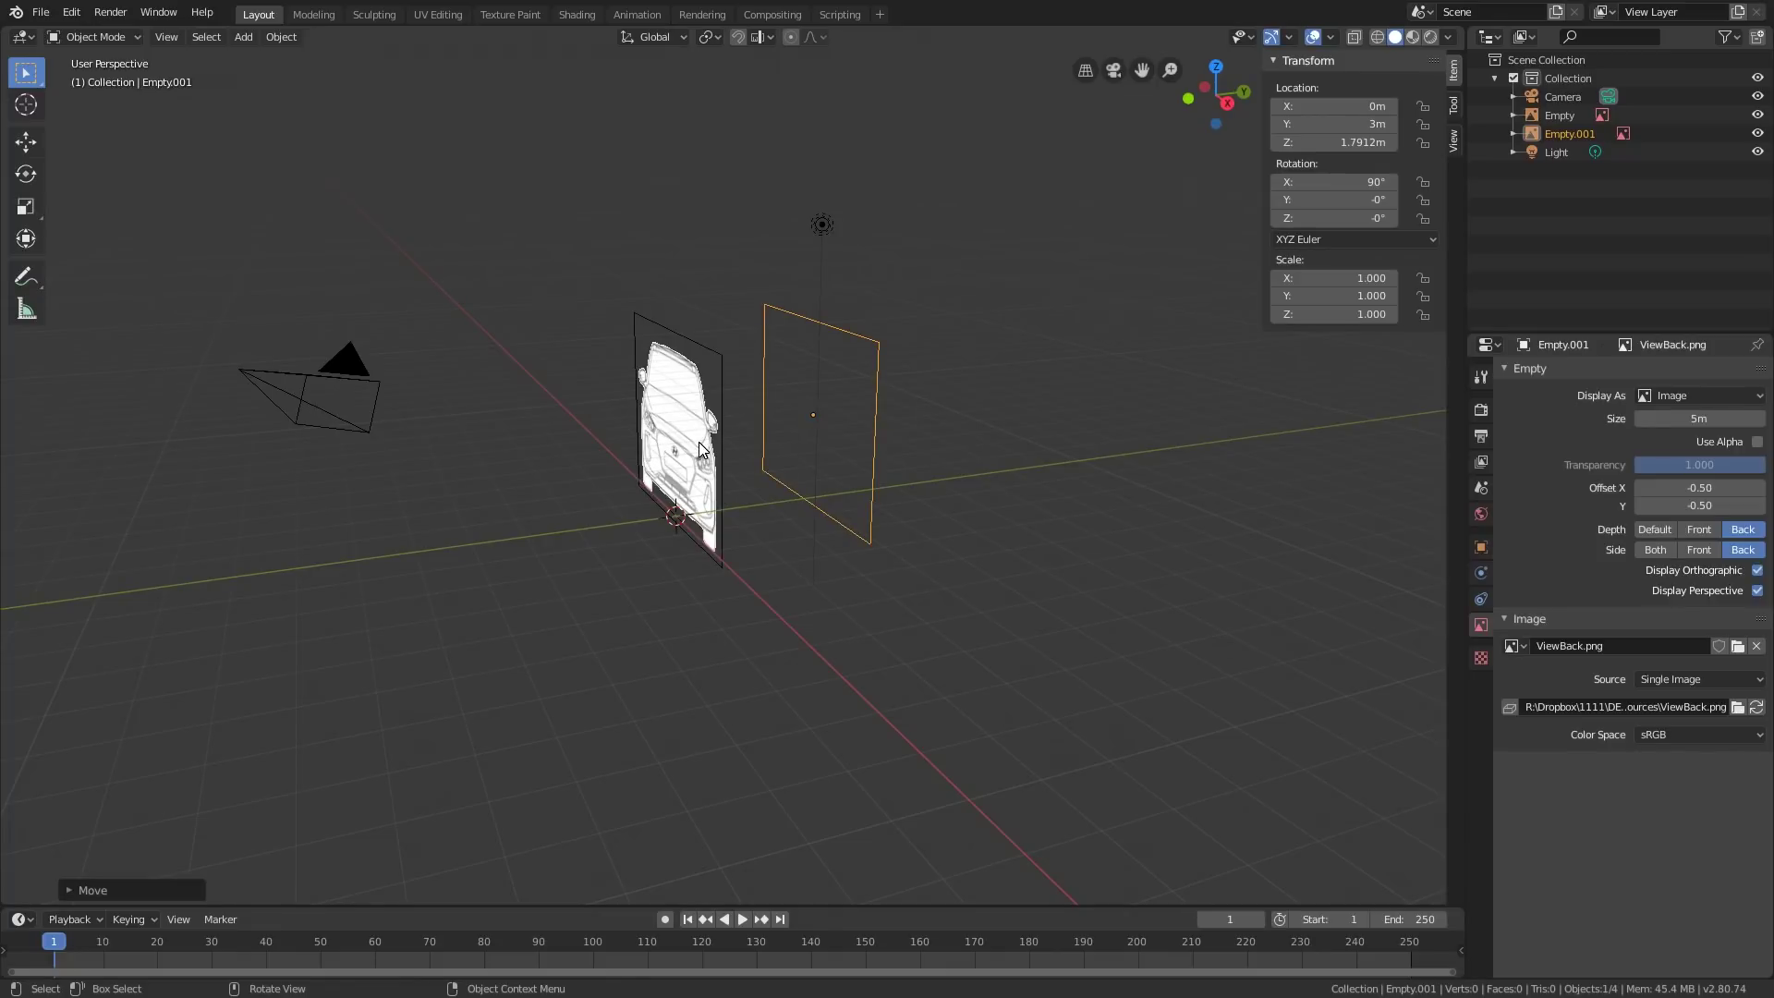
middle_drag(1011, 422, 1256, 434)
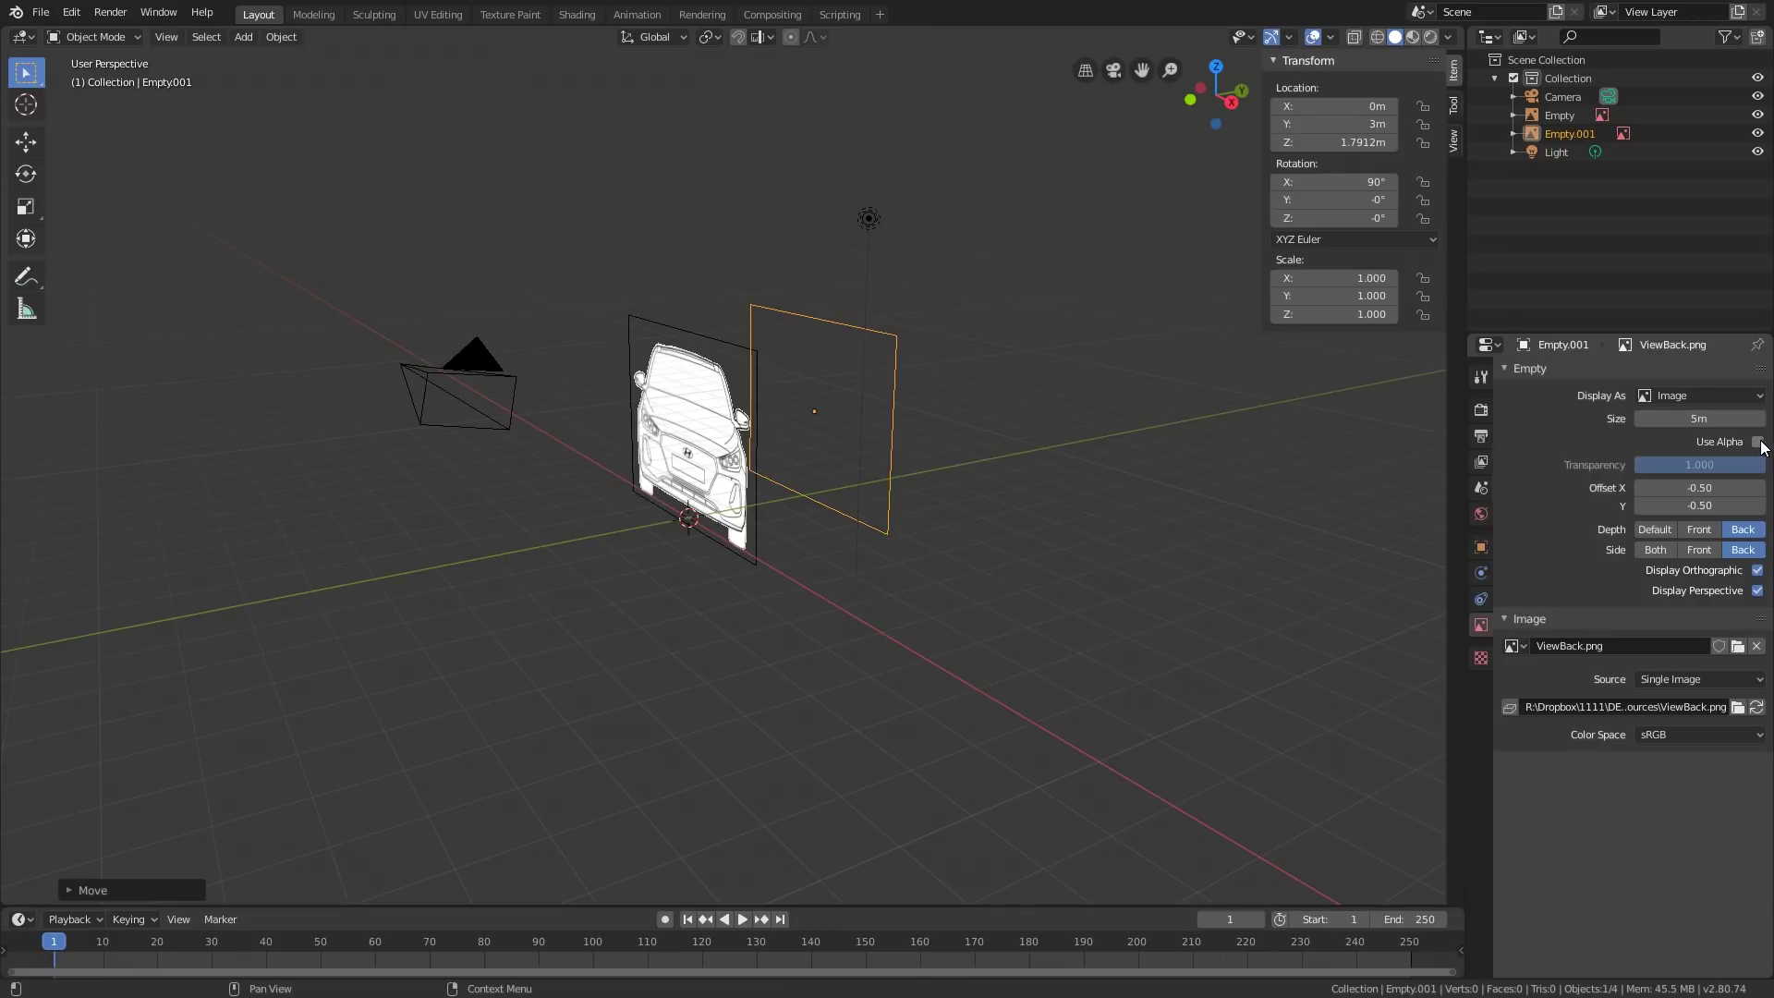
middle_drag(1201, 462, 1269, 472)
drag(1760, 464, 1661, 464)
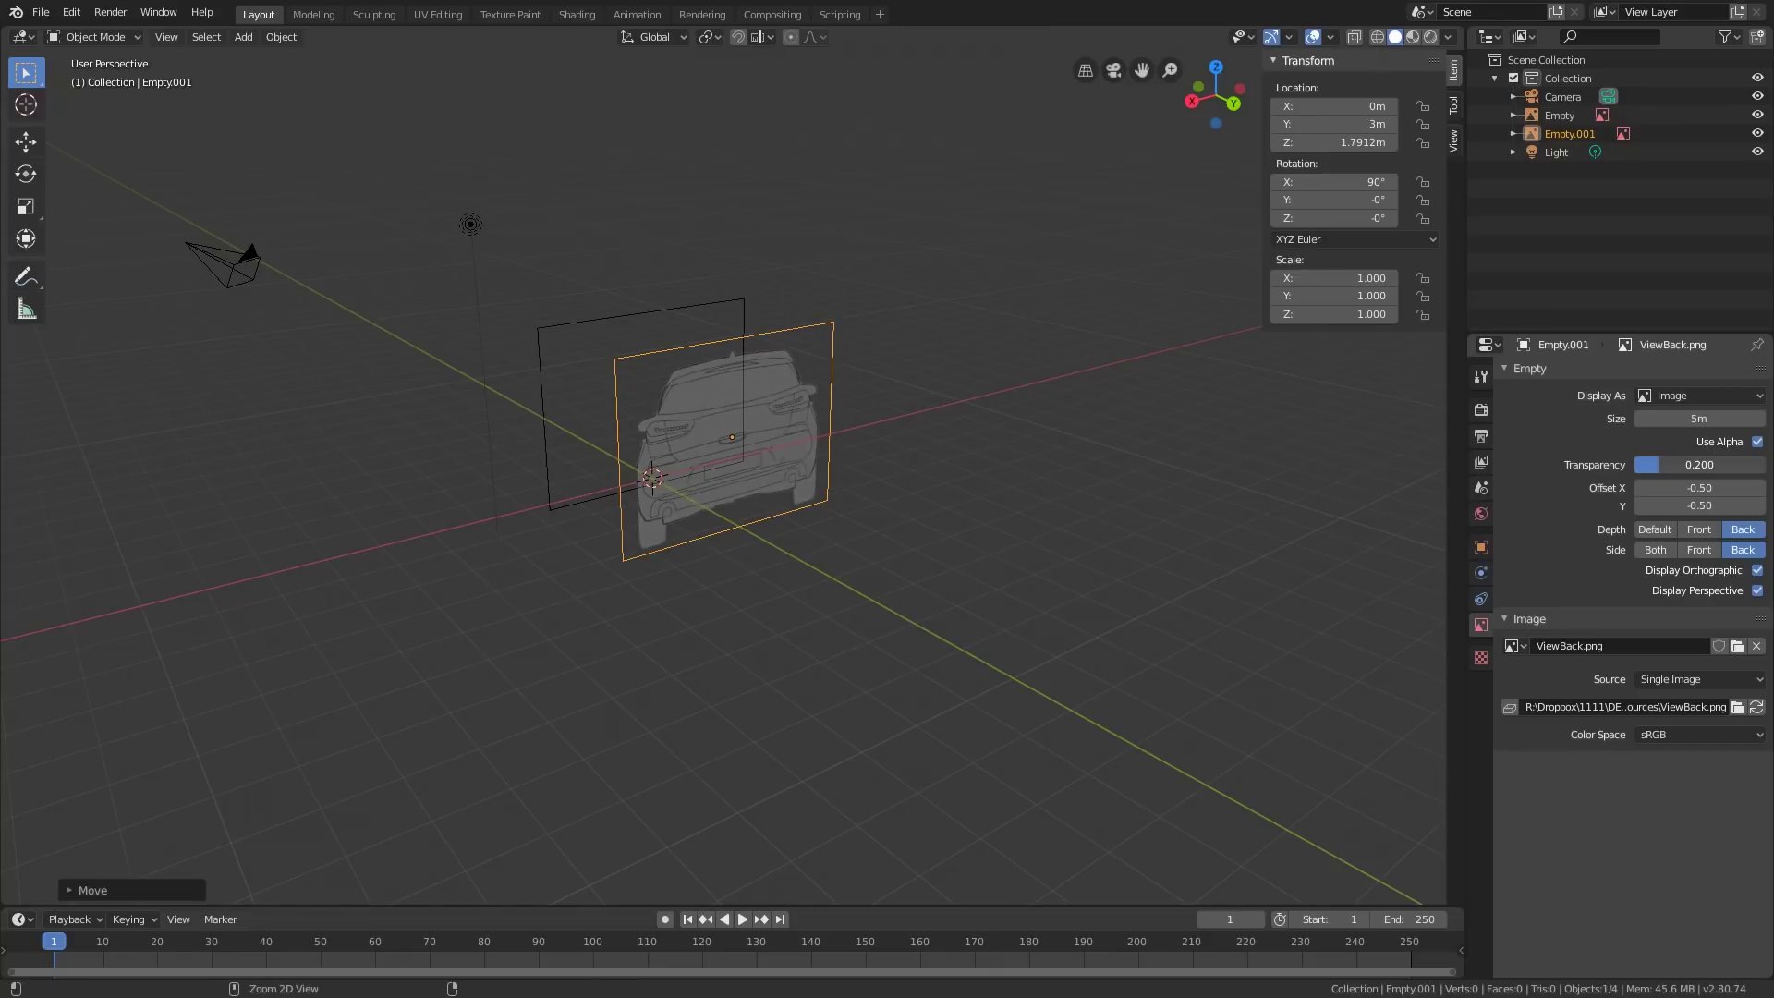
click(543, 344)
middle_drag(545, 344, 1016, 397)
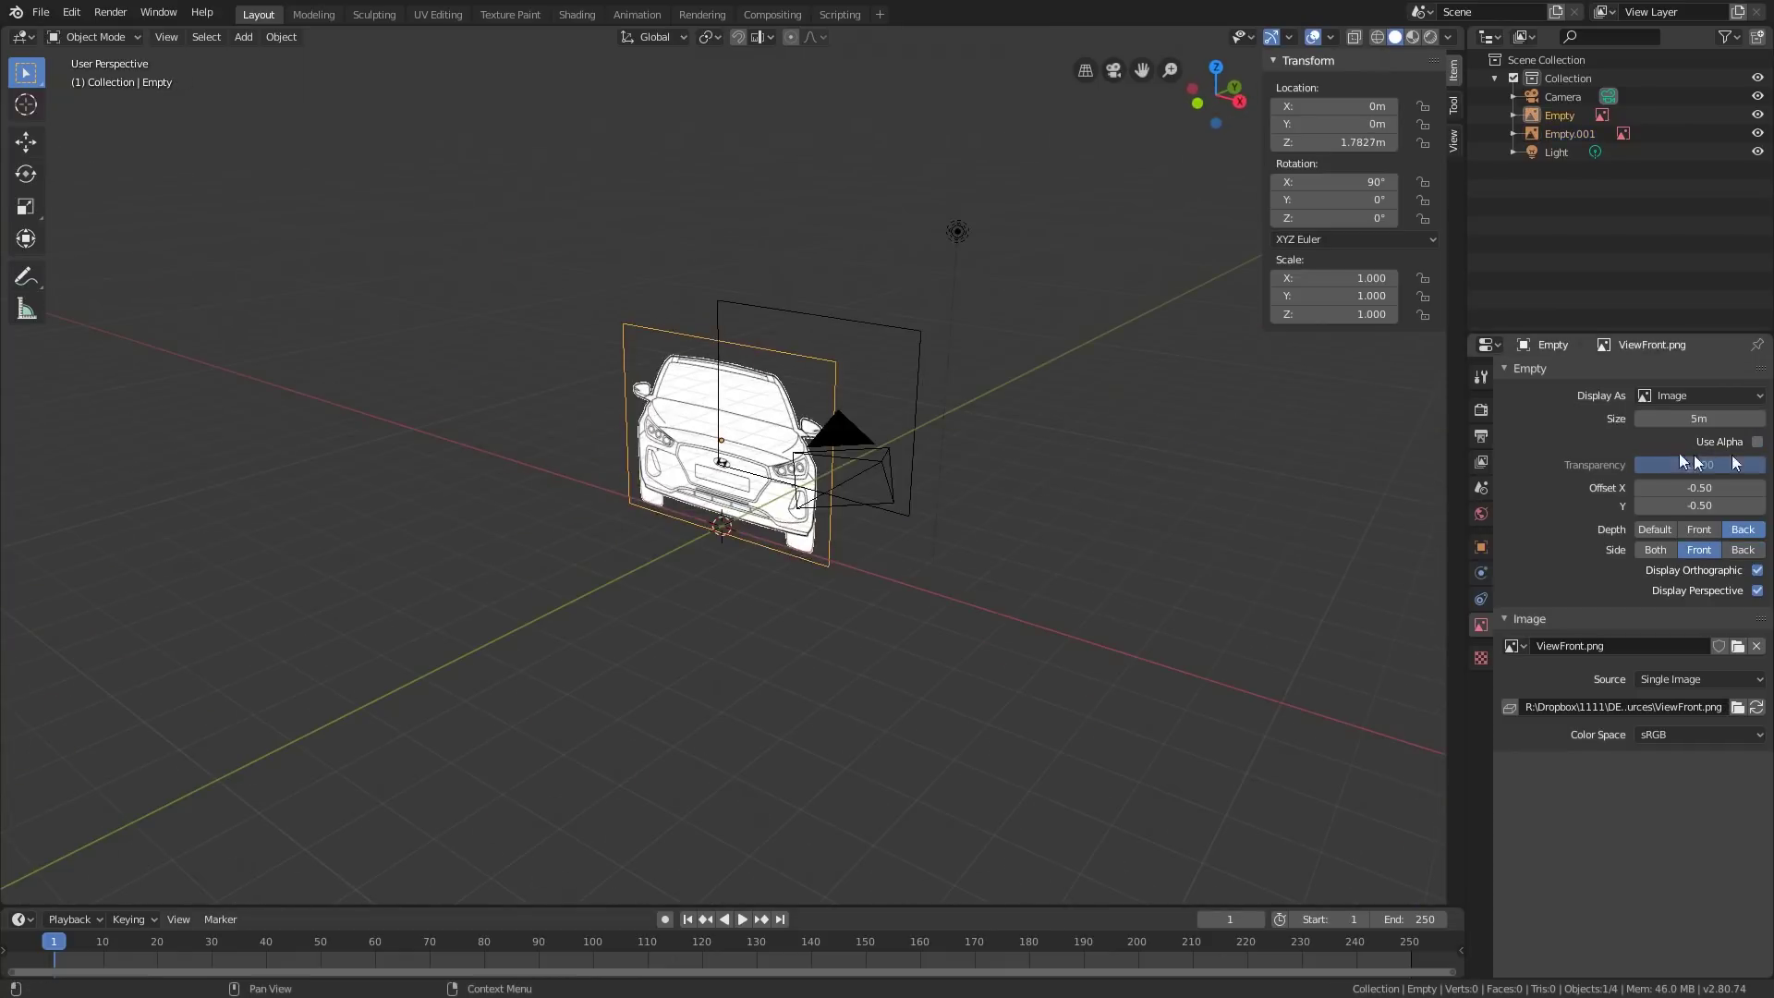
drag(1740, 467, 1661, 464)
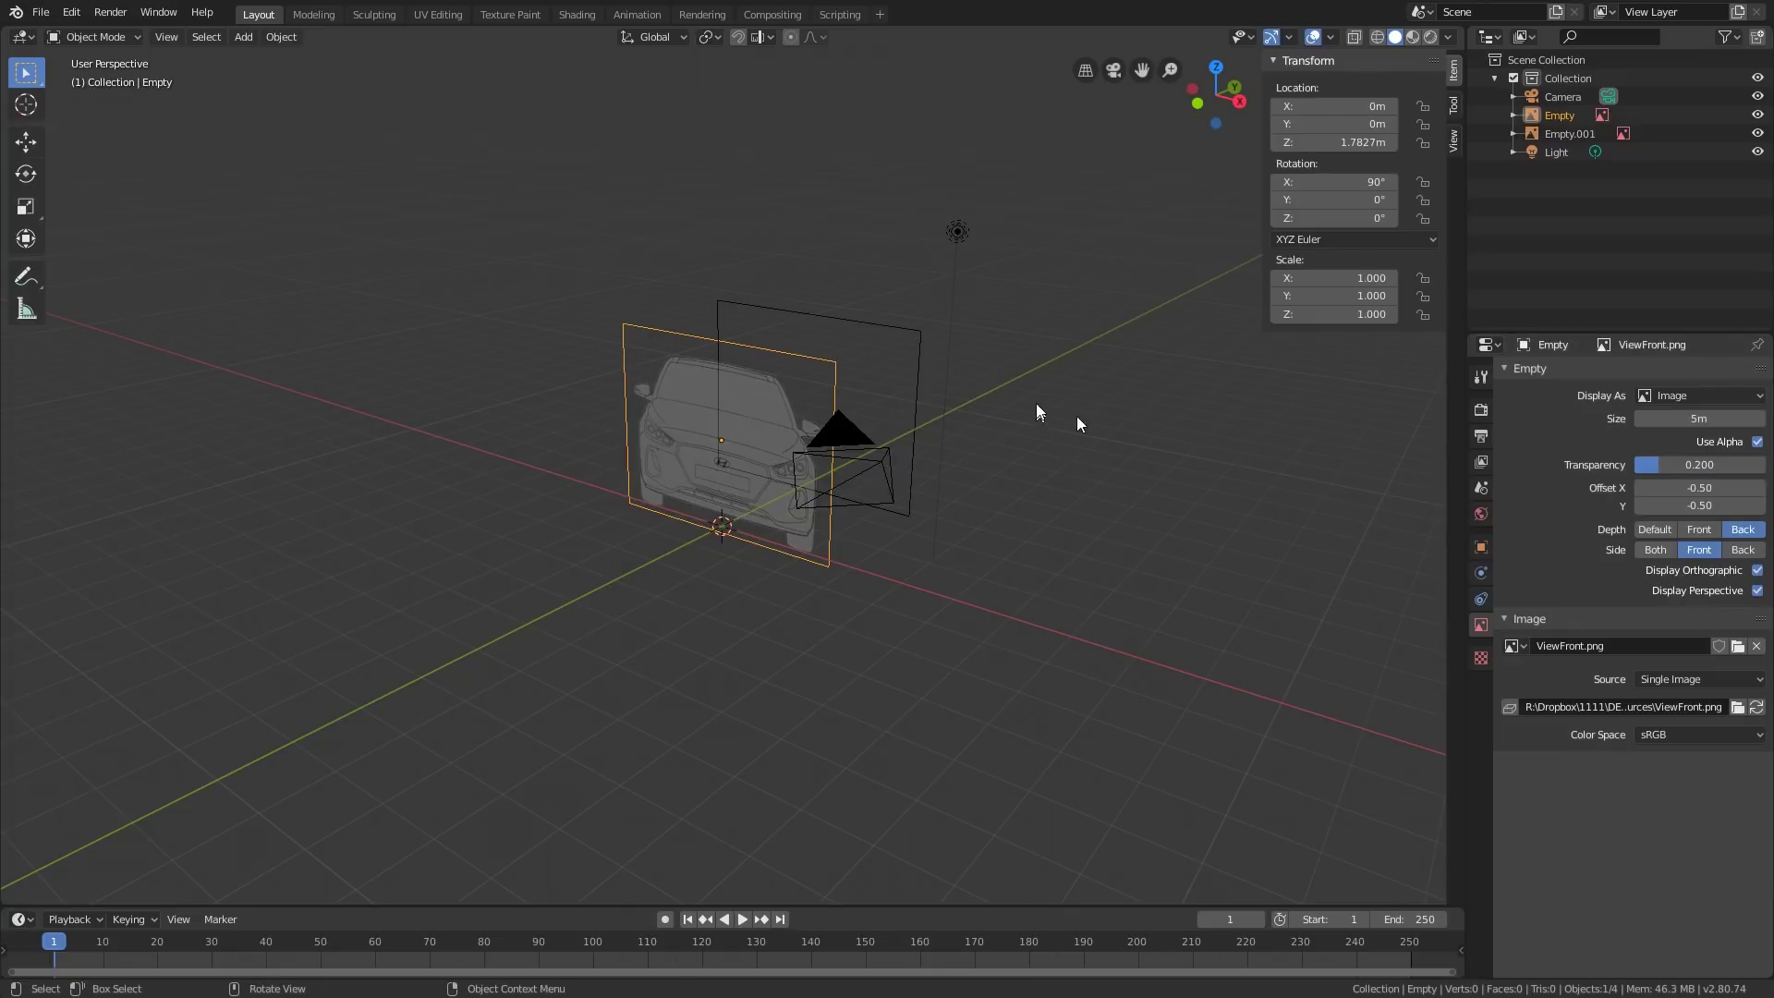
middle_drag(1077, 418, 868, 412)
Step: Add a Reference image empty loaded with ViewSide.png
key(shift+a)
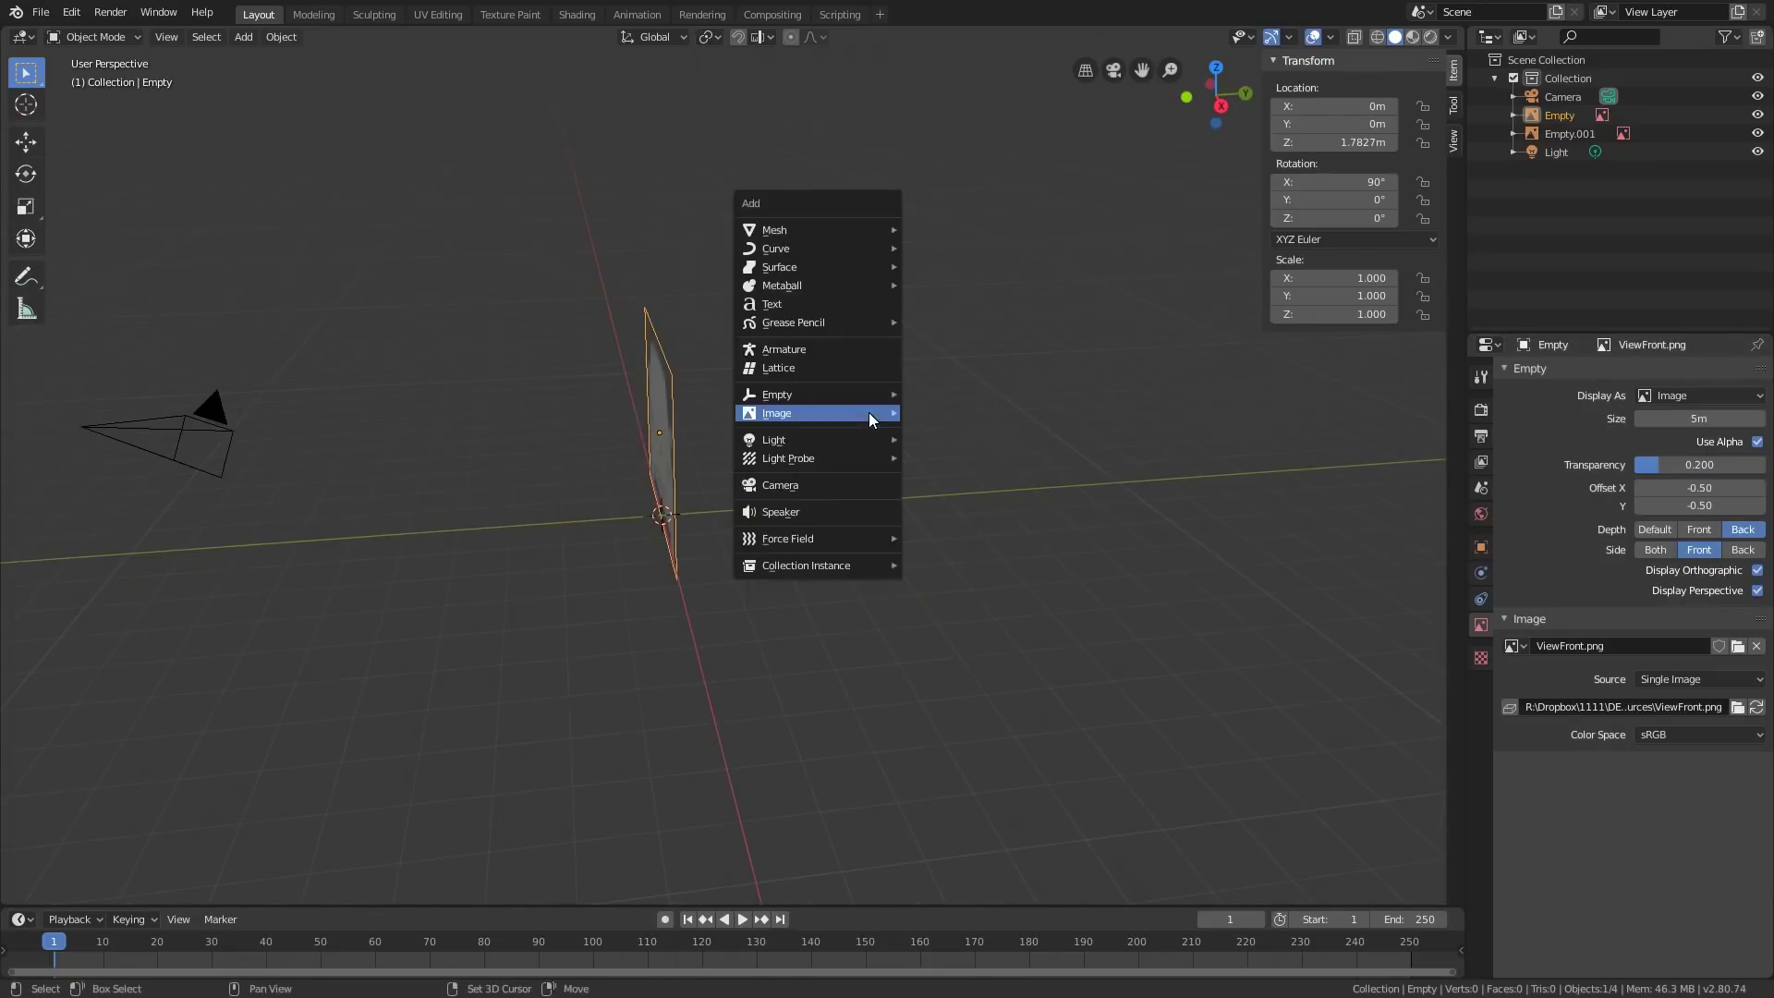
mouse_move(868, 412)
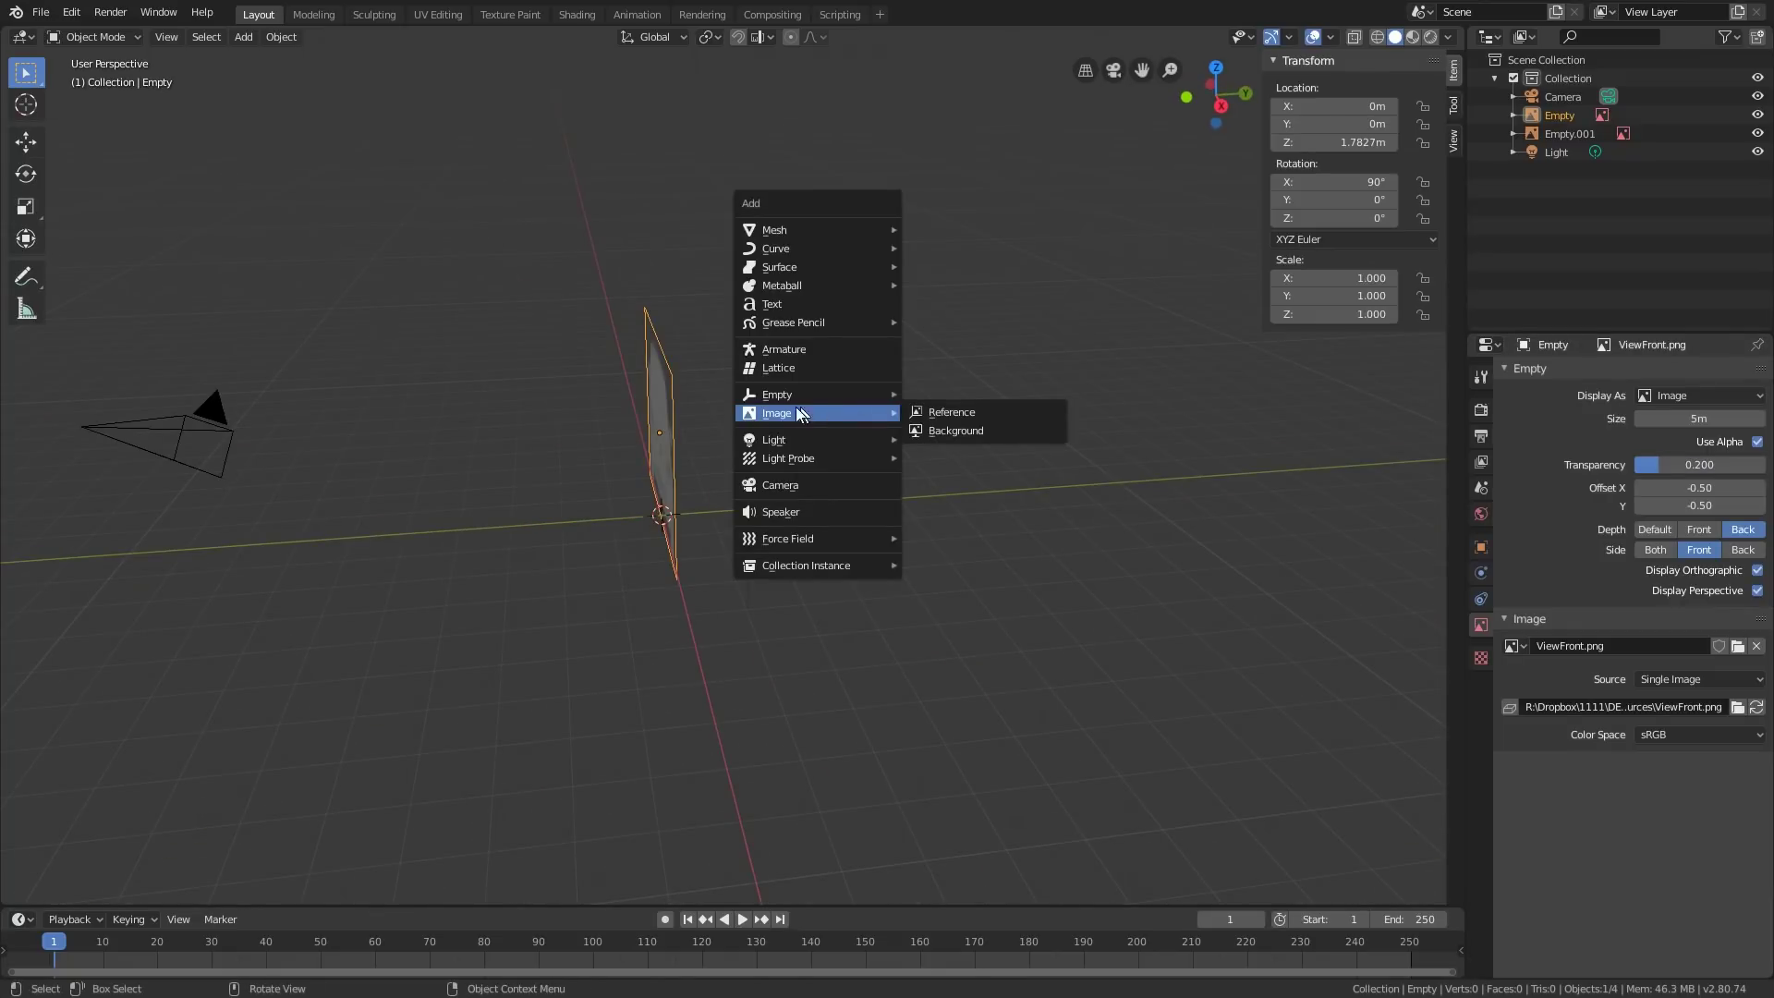
click(972, 416)
double_click(731, 218)
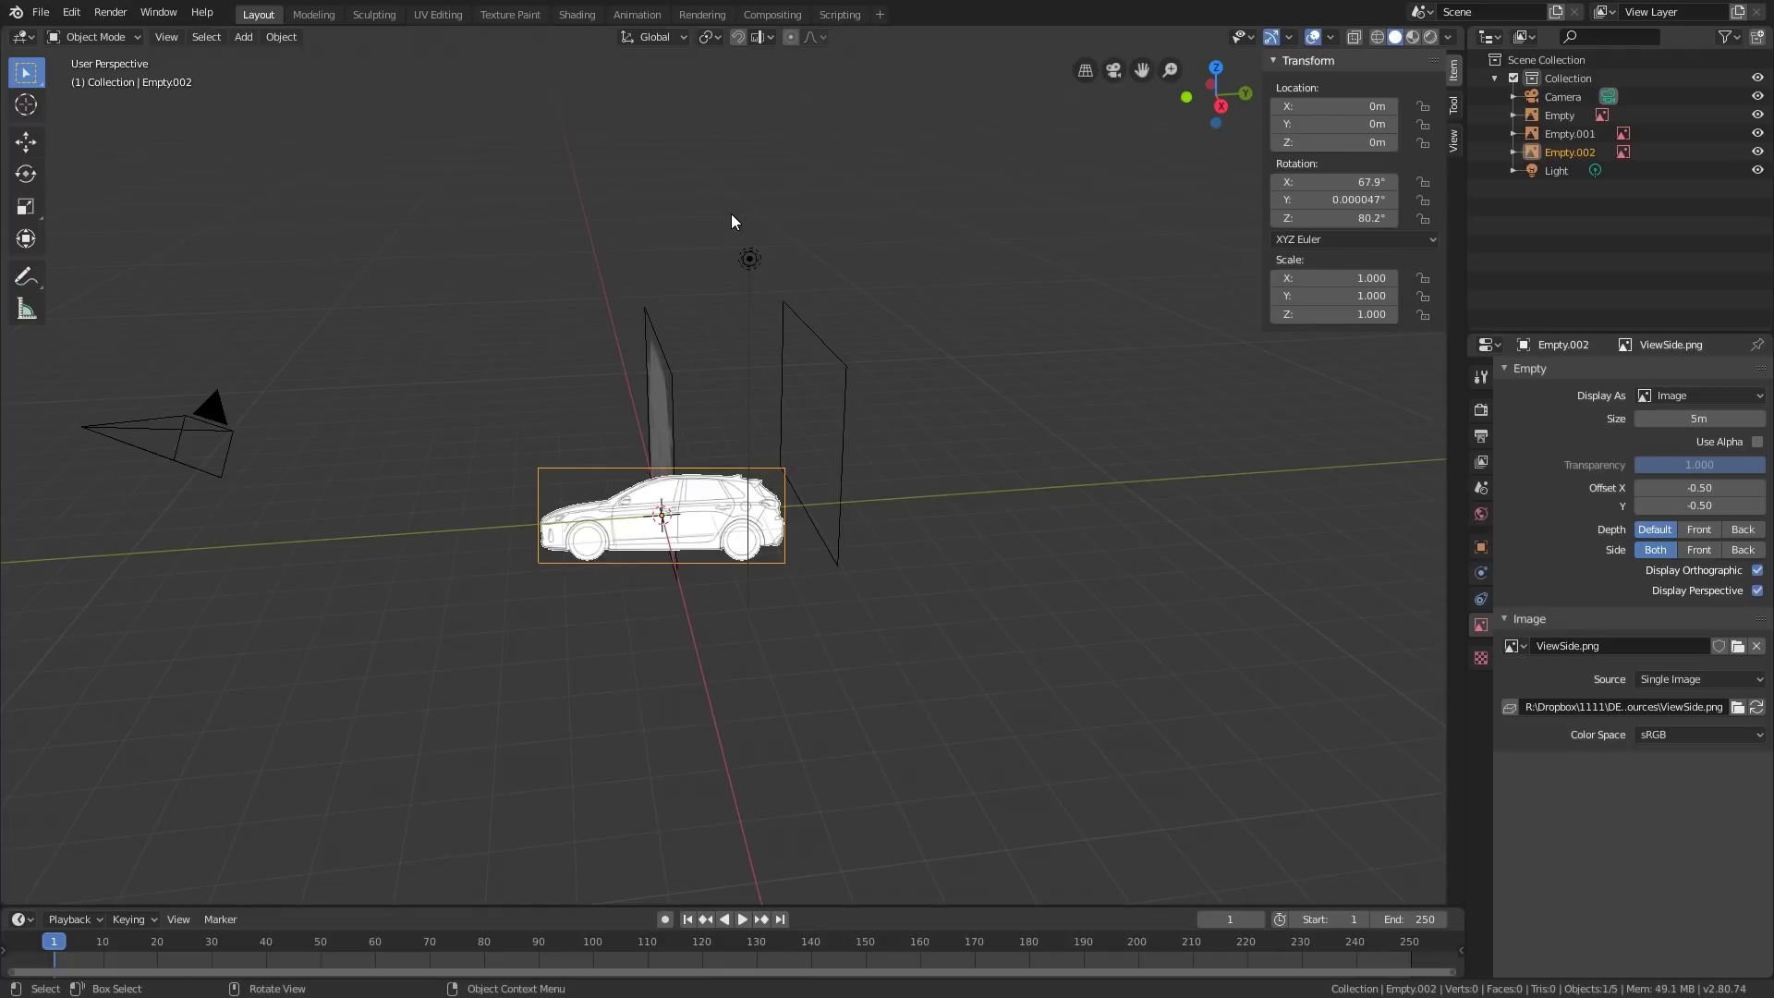
middle_drag(731, 222, 900, 289)
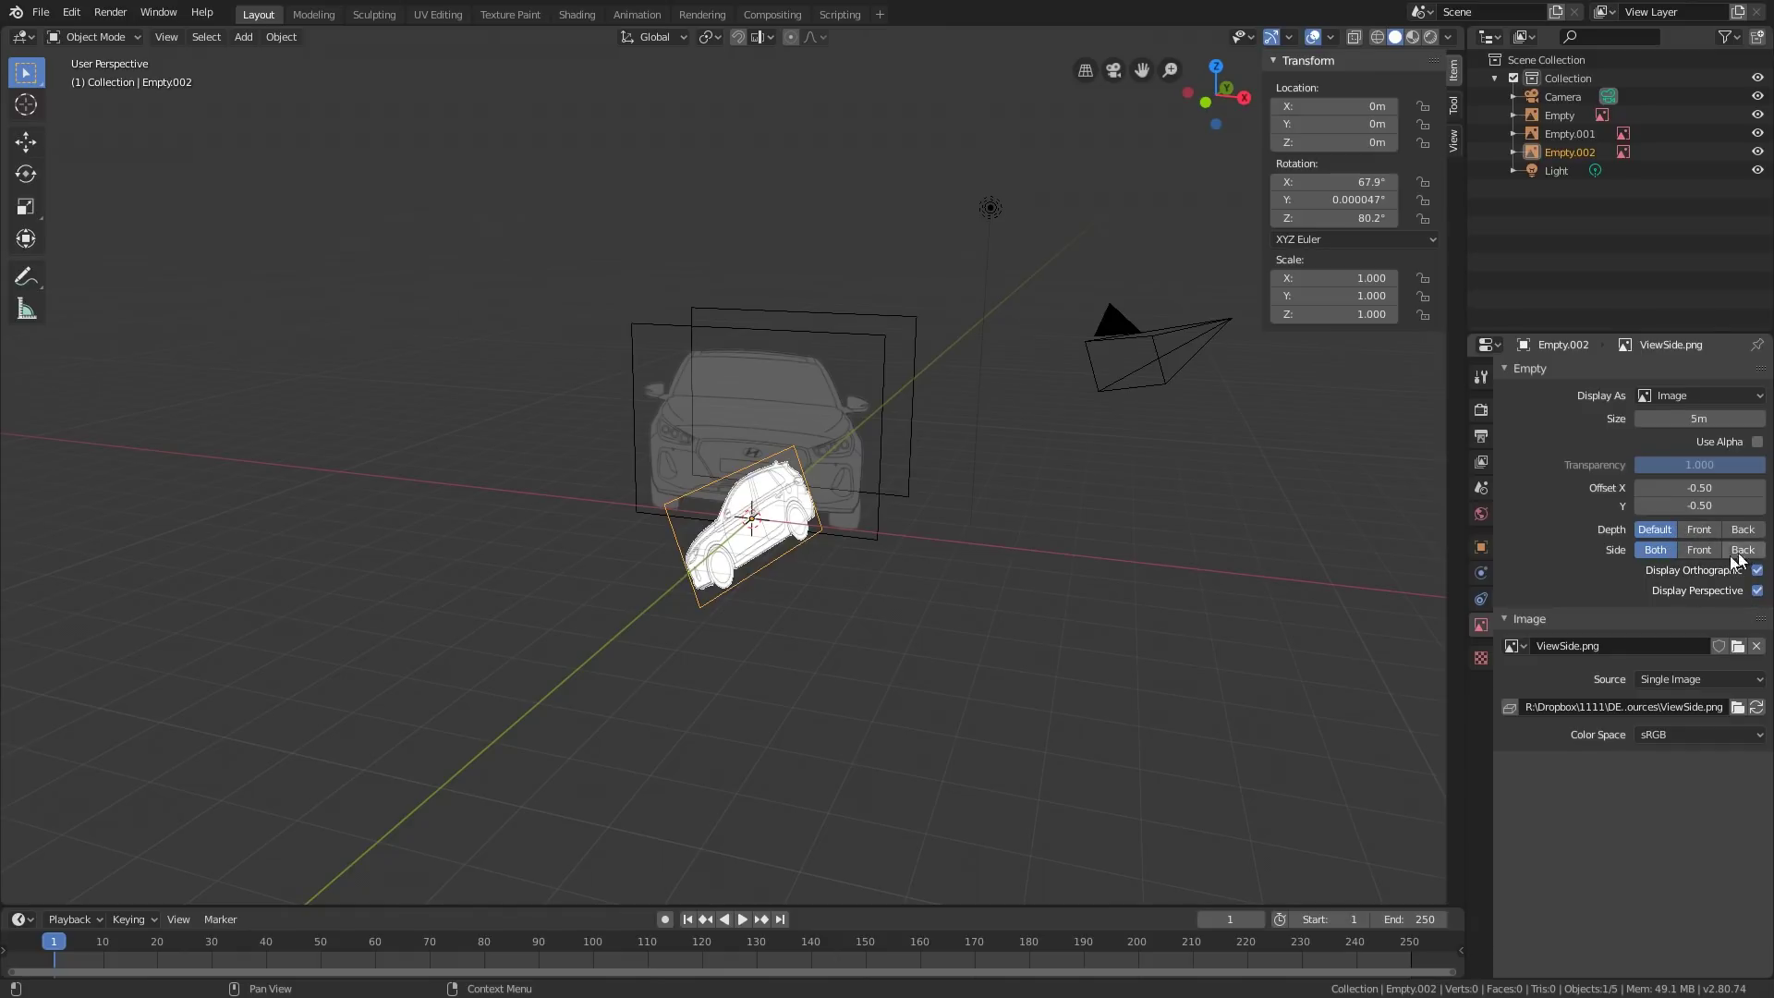
Step: Set the side image empty's Depth to Front so it draws over the others
click(1700, 530)
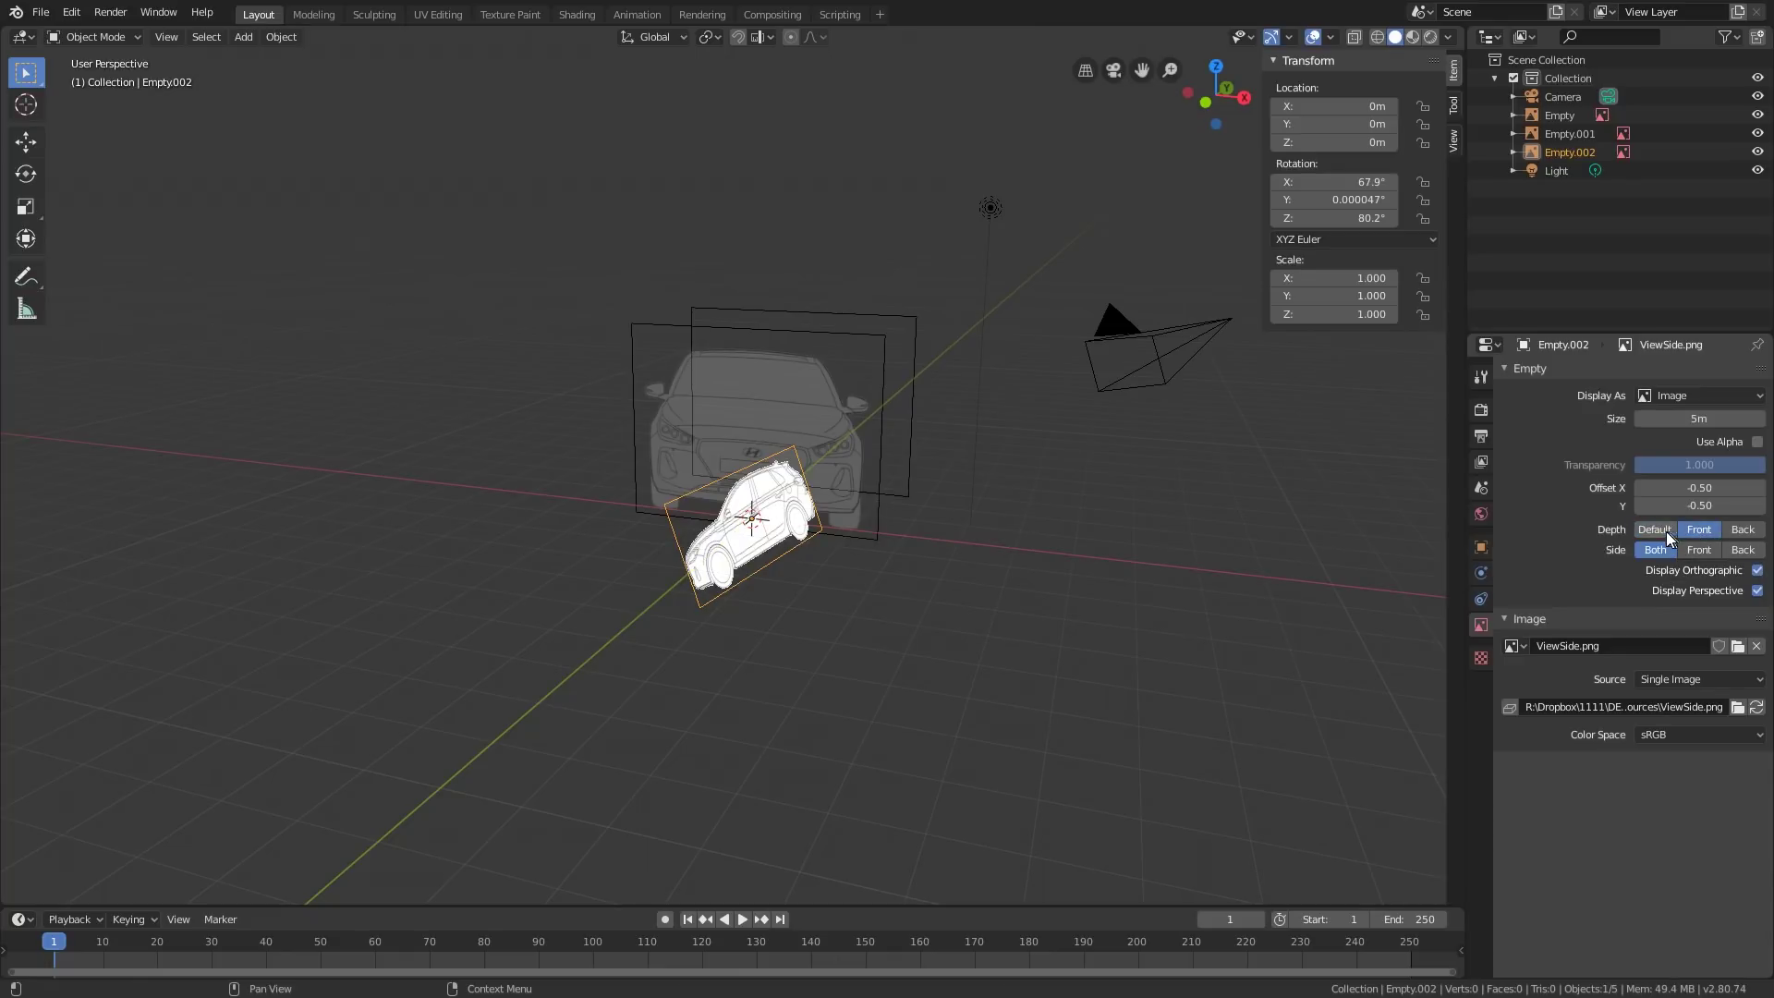
click(1666, 533)
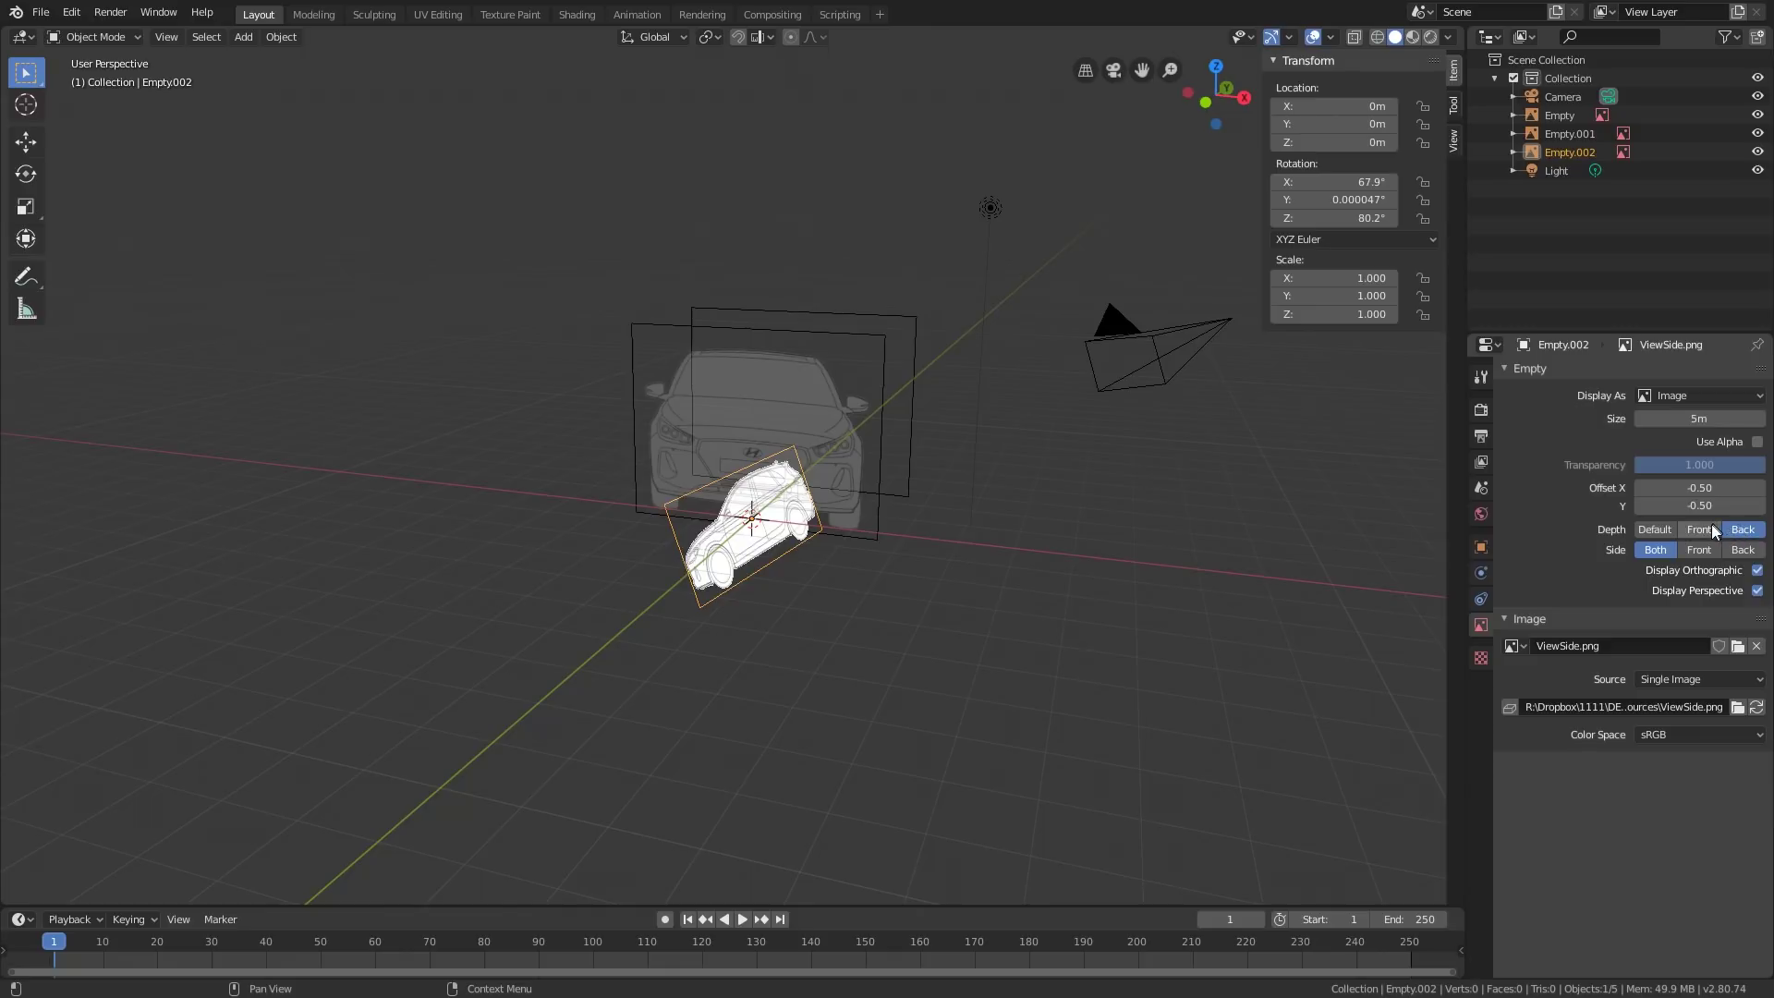
scroll(757, 629, up, 4)
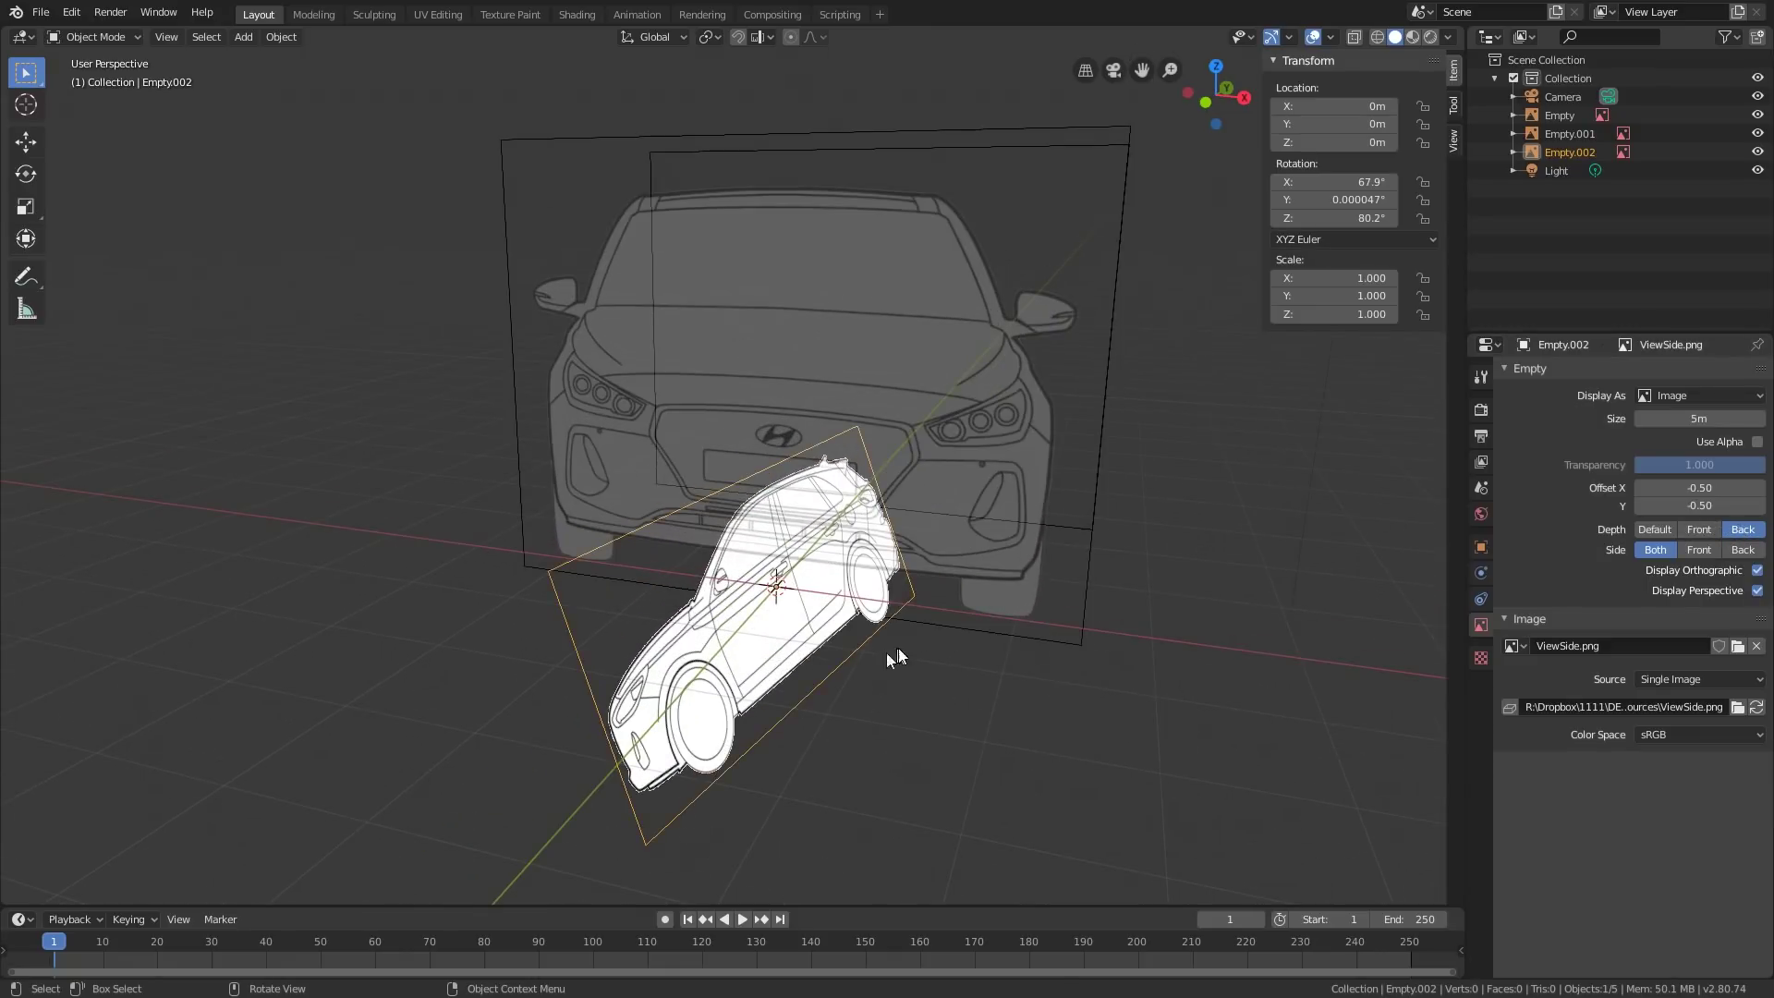
middle_drag(829, 663, 1105, 519)
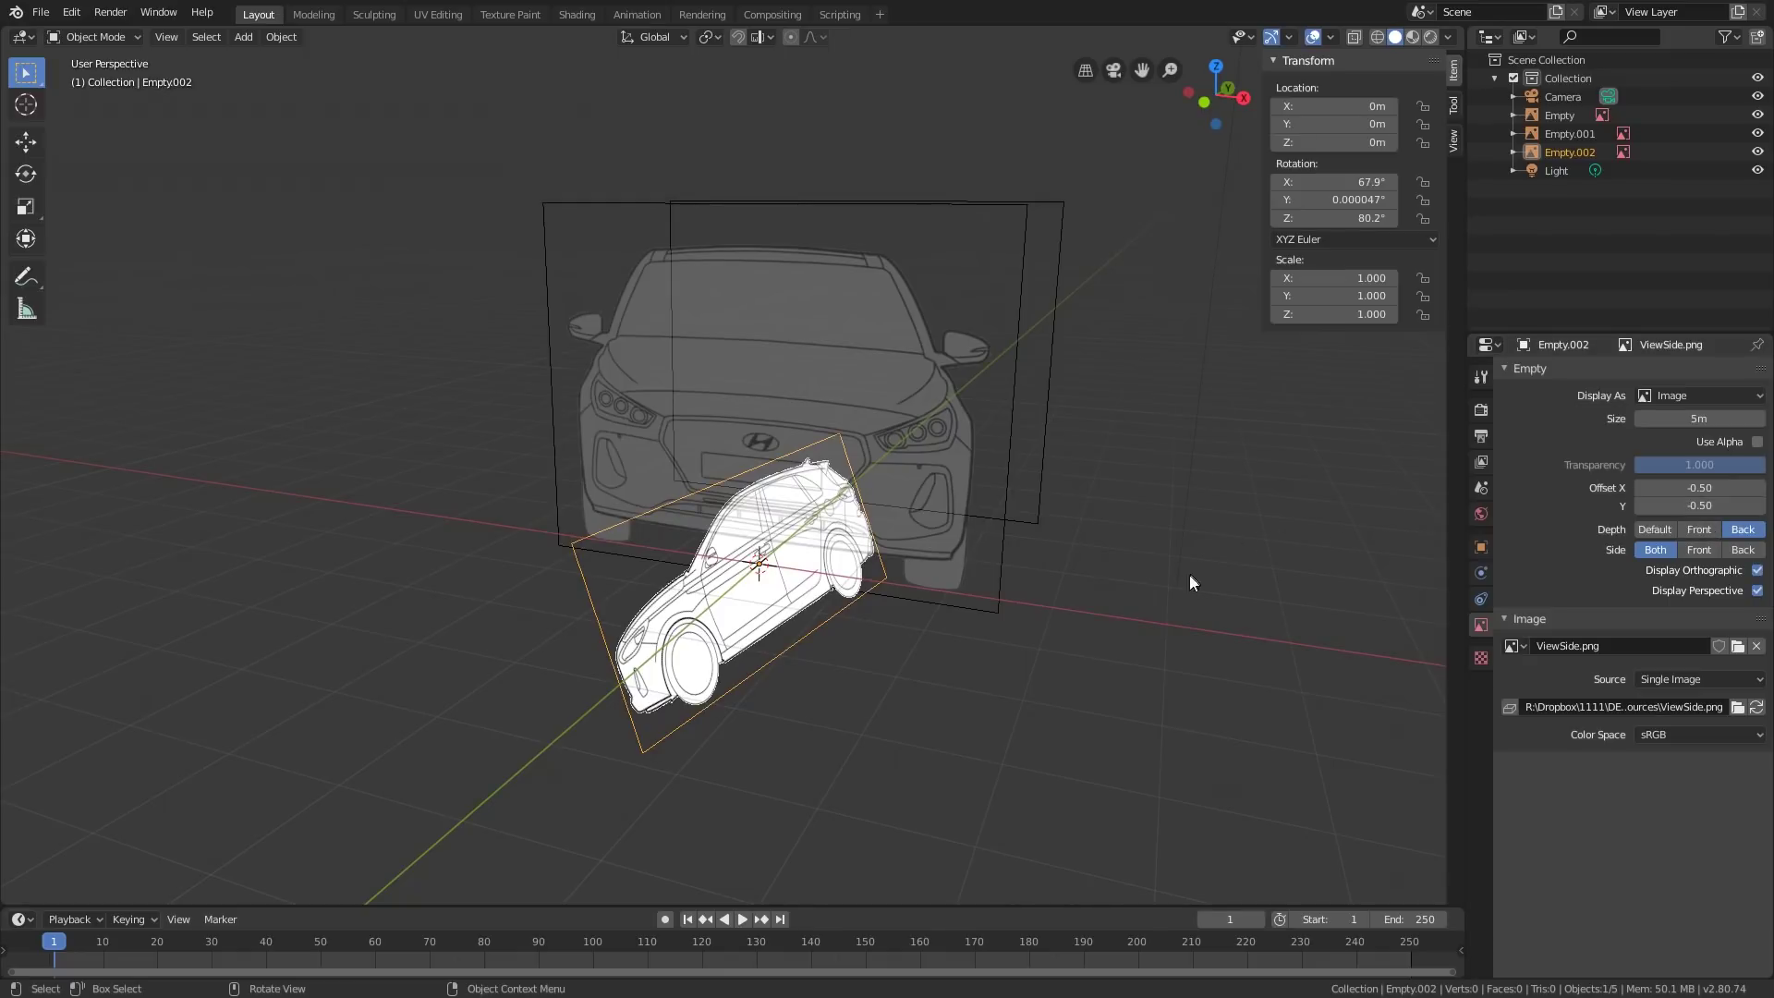
click(1696, 528)
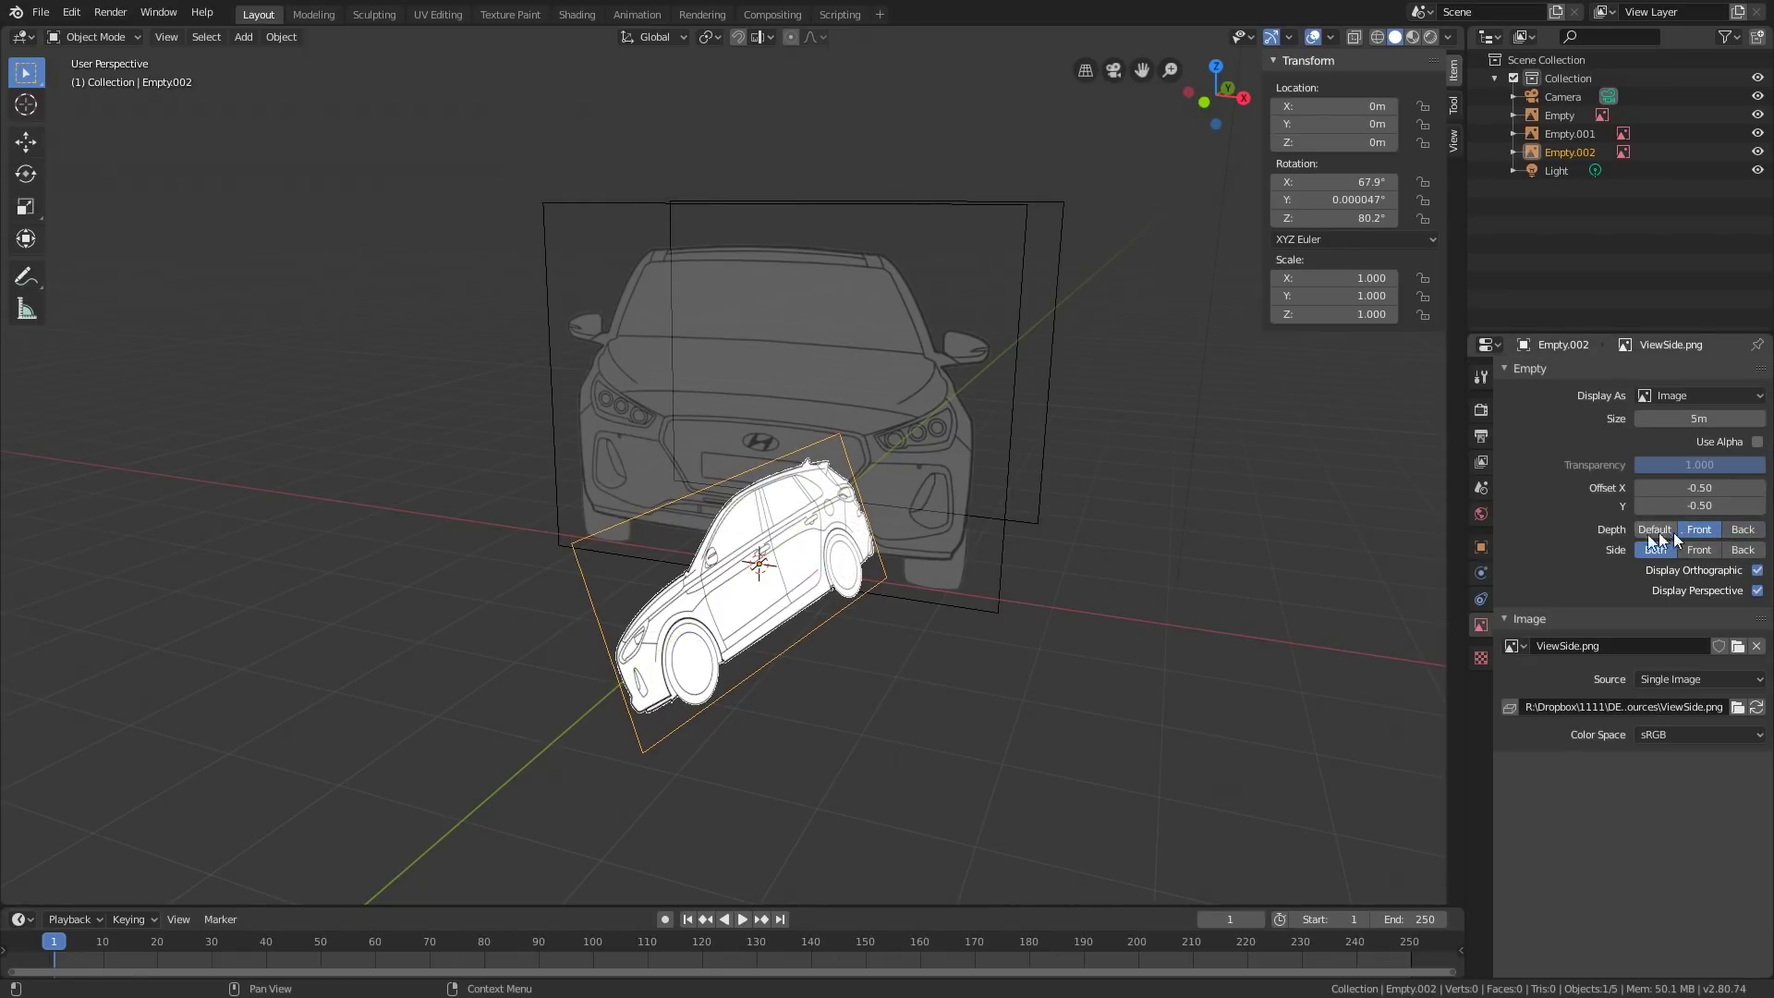
Step: Add a temporary test cube at the origin
key(shift+a)
mouse_move(793, 363)
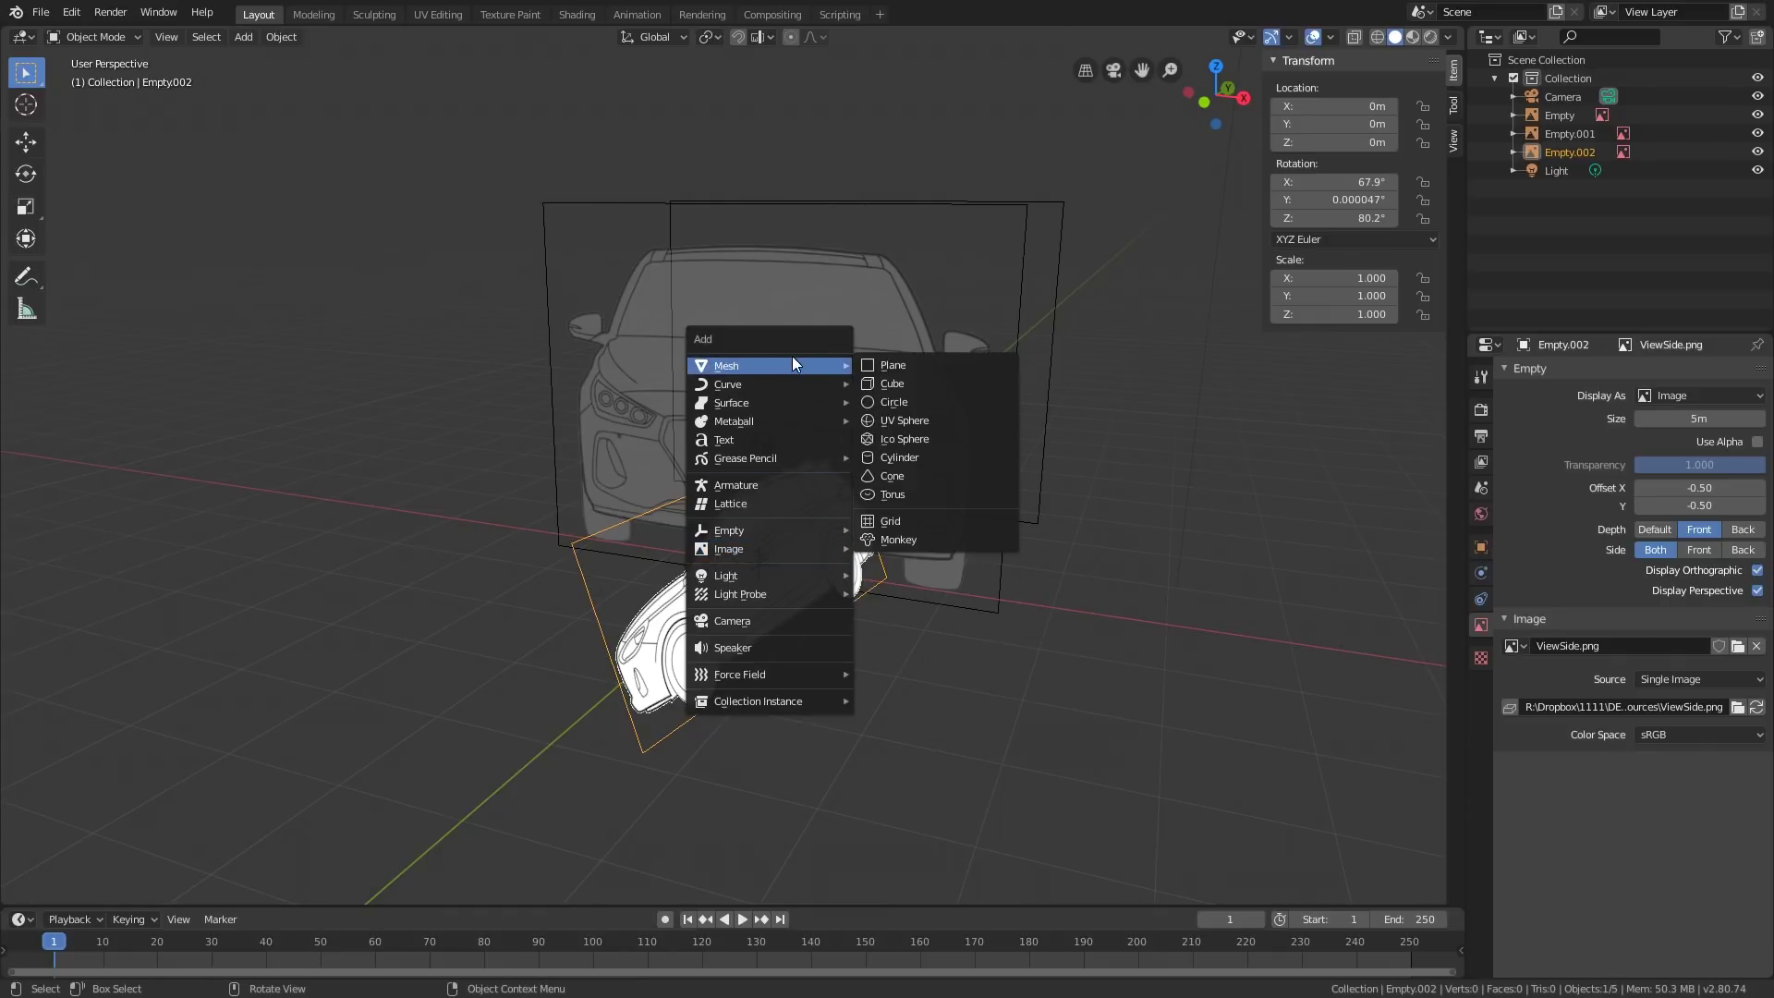
click(893, 382)
mouse_move(942, 561)
middle_down()
mouse_move(887, 558)
mouse_move(1121, 511)
mouse_move(1201, 462)
mouse_move(934, 507)
mouse_move(914, 552)
middle_up()
Step: Set the side image empty's Depth to Back so it draws behind objects
click(587, 653)
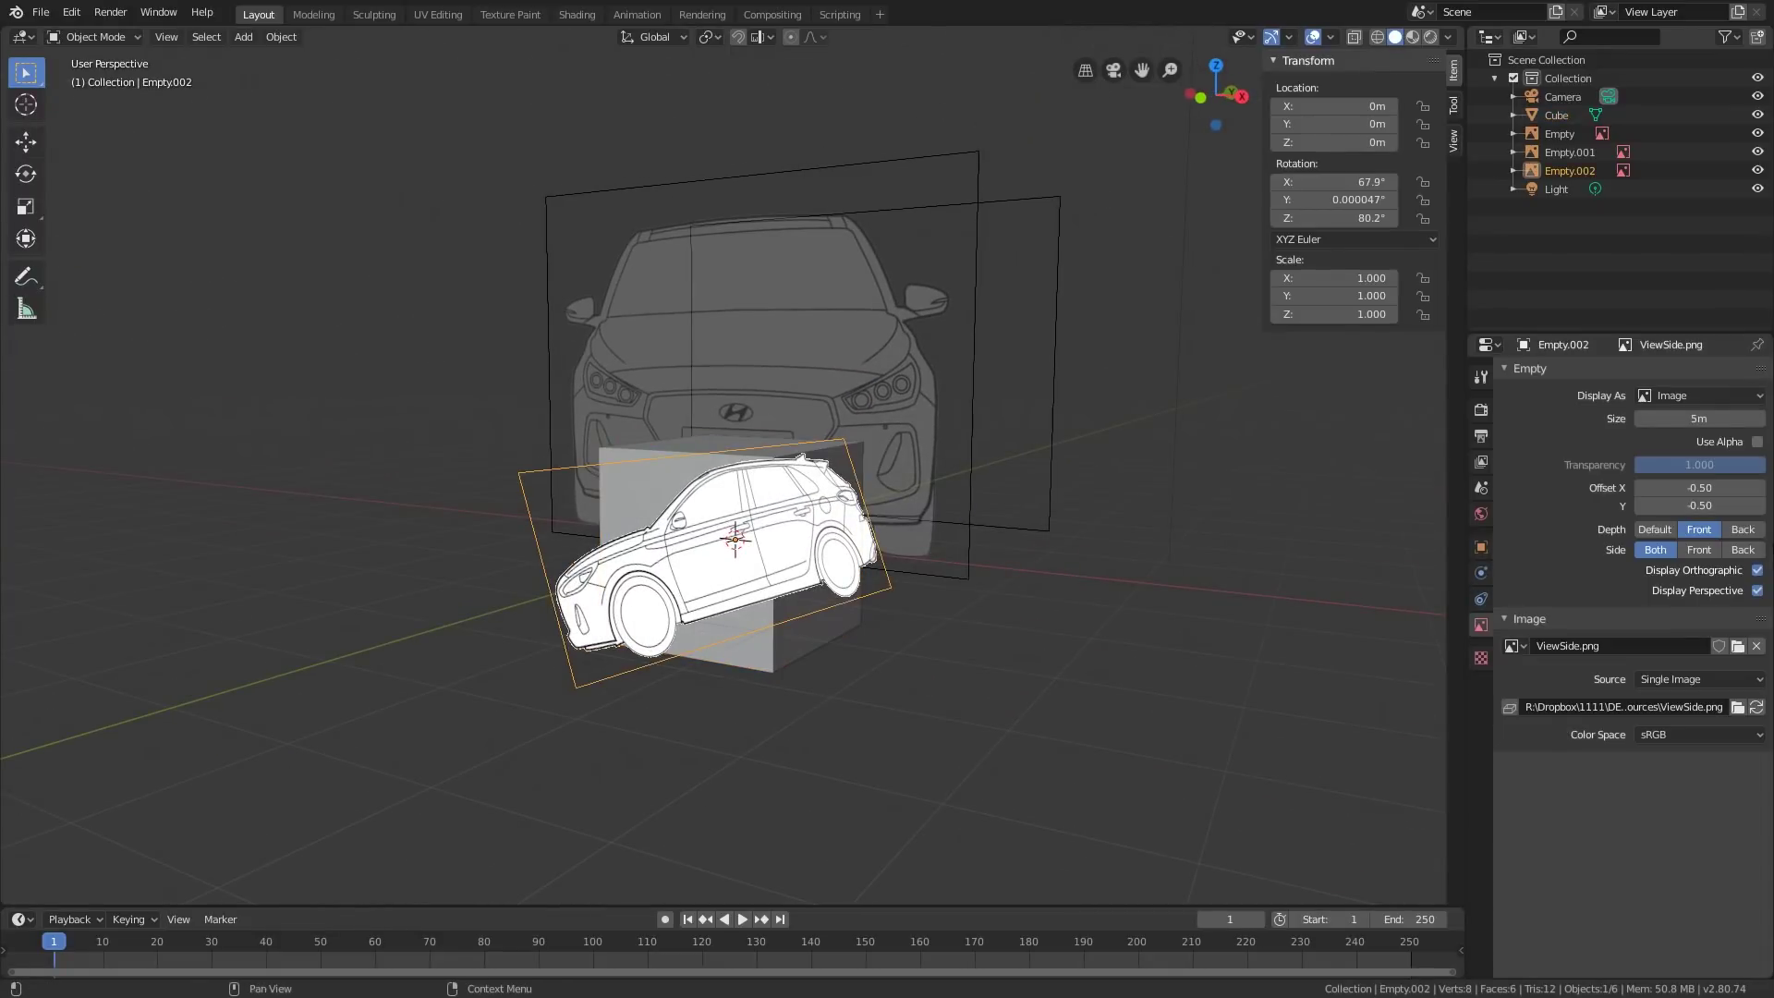
click(1663, 528)
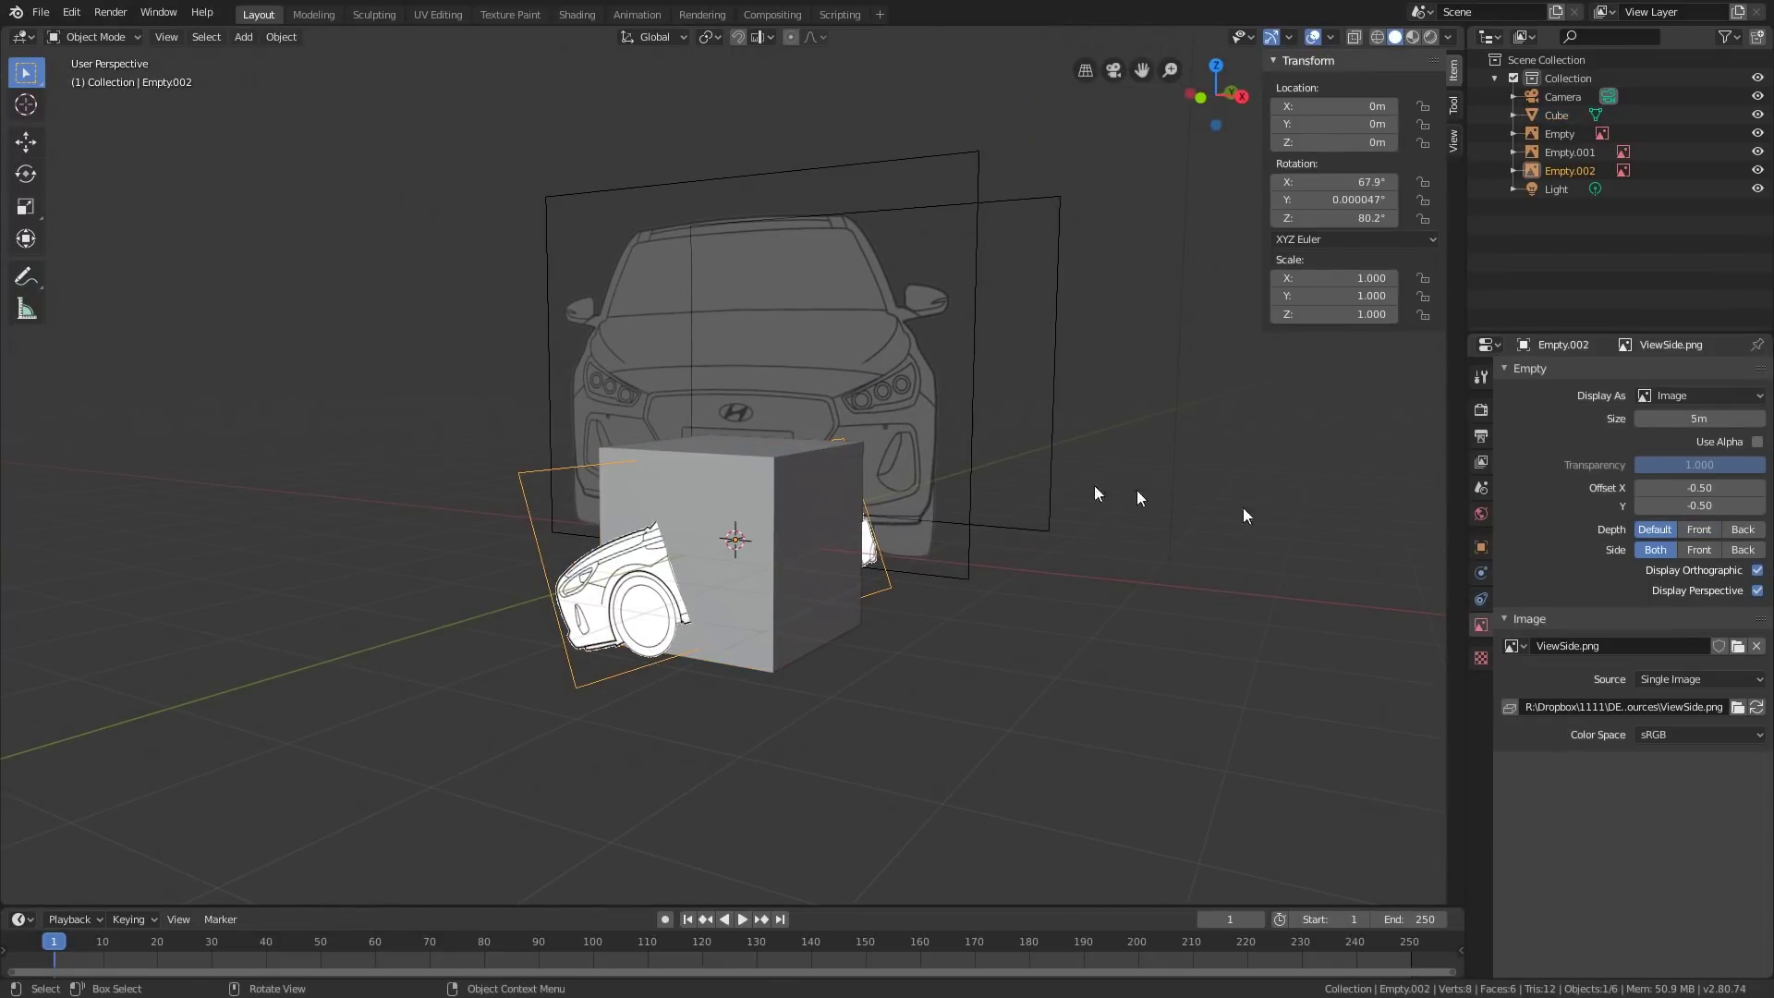
middle_drag(1136, 489, 1042, 523)
click(1742, 530)
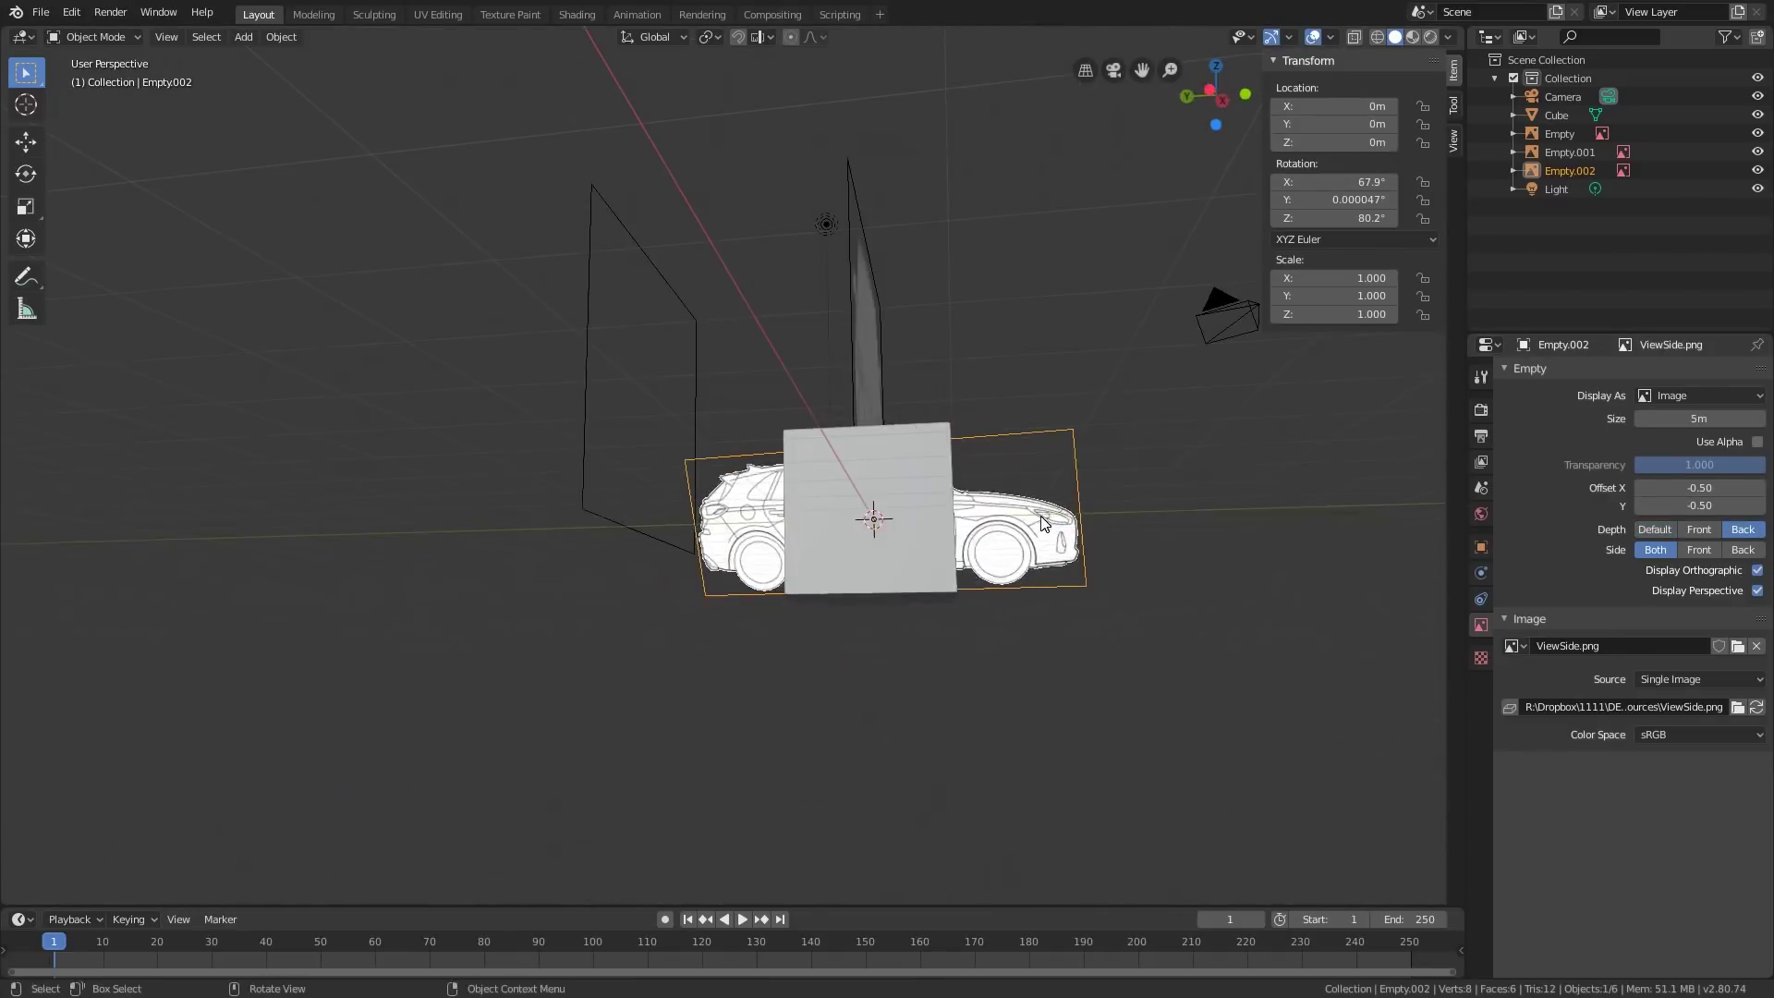
Step: Move the side image empty to X -1.622 m, then select the test cube
key(g)
click(1000, 588)
middle_drag(999, 588, 813, 600)
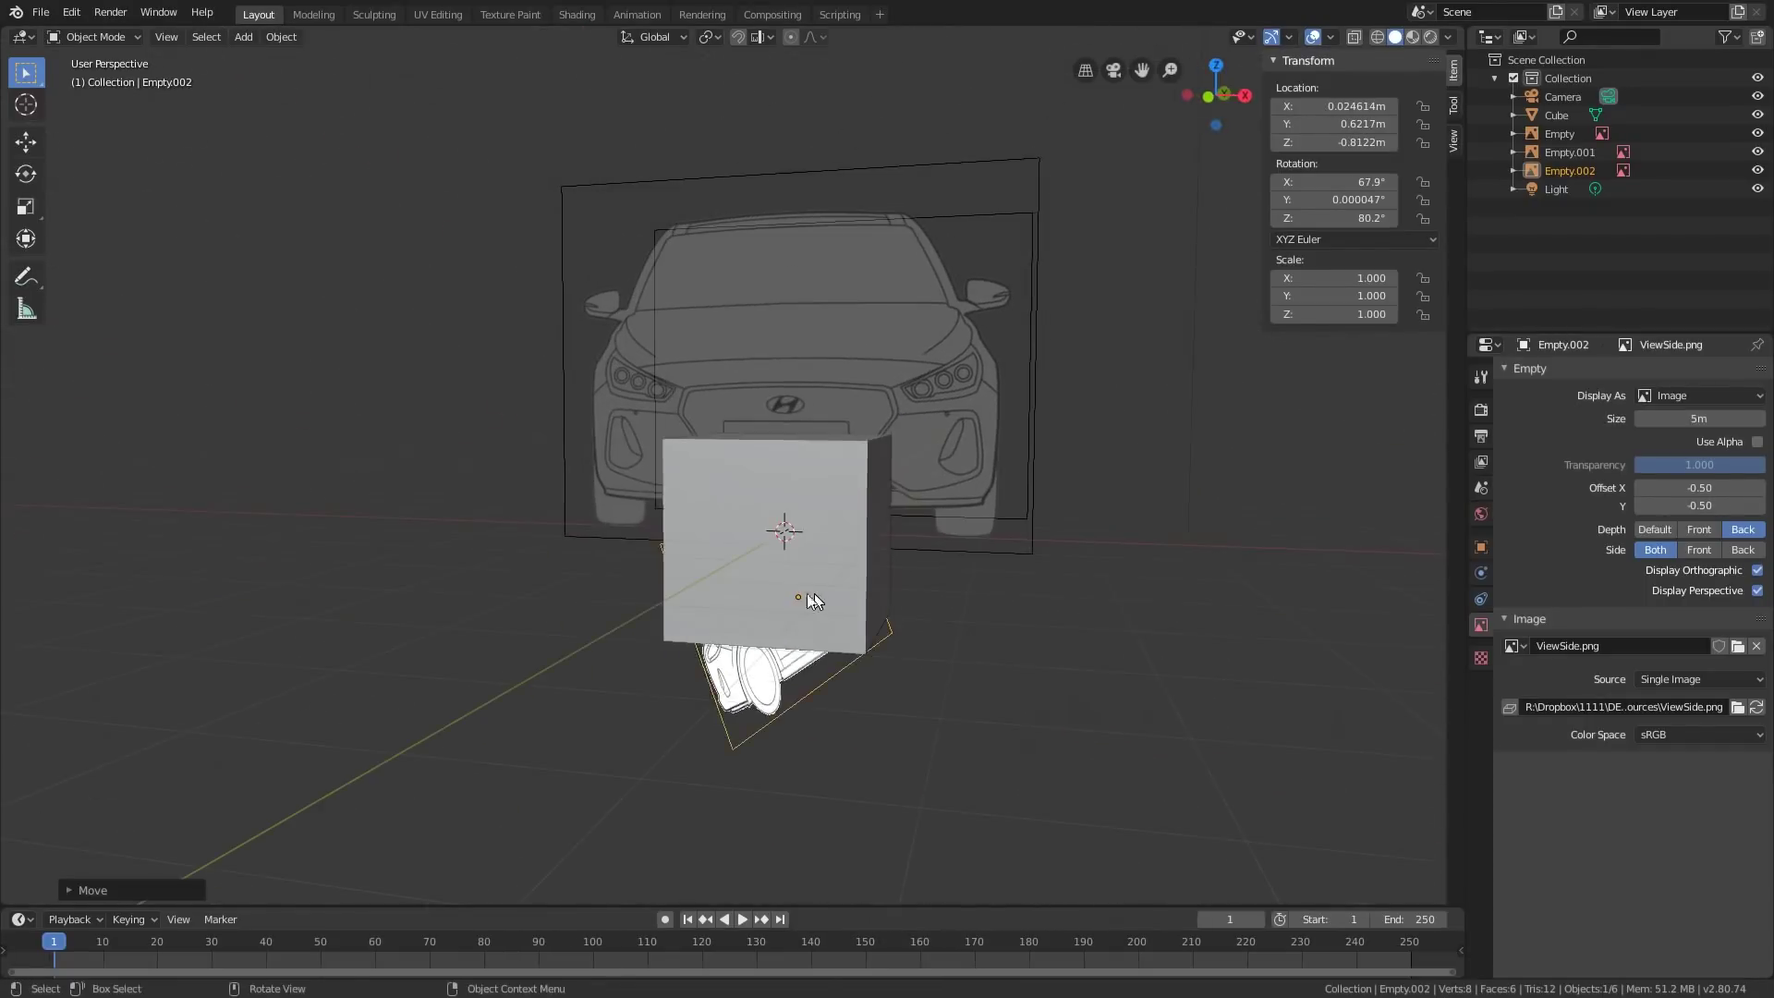
key(g)
click(665, 508)
middle_drag(665, 508, 740, 580)
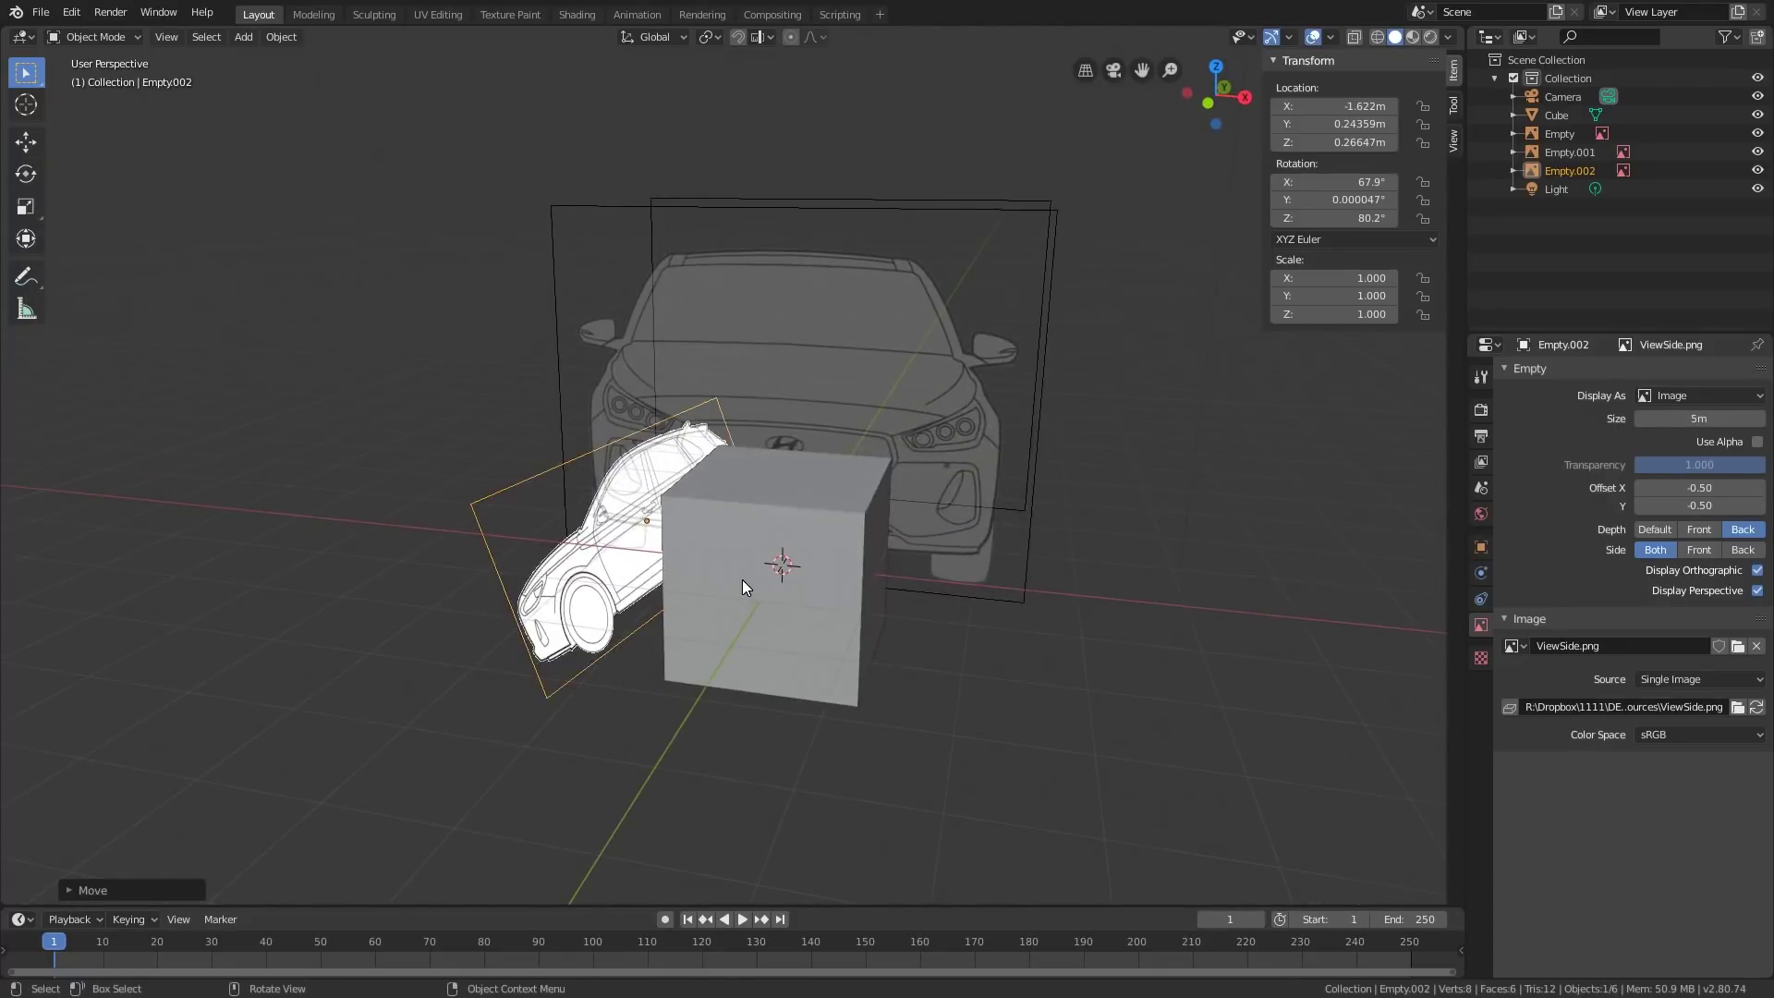
scroll(741, 579, down, 3)
click(814, 582)
Step: Delete the test cube and clear the side-view image Empty.002's rotation and location back to the origin
key(Delete)
click(671, 543)
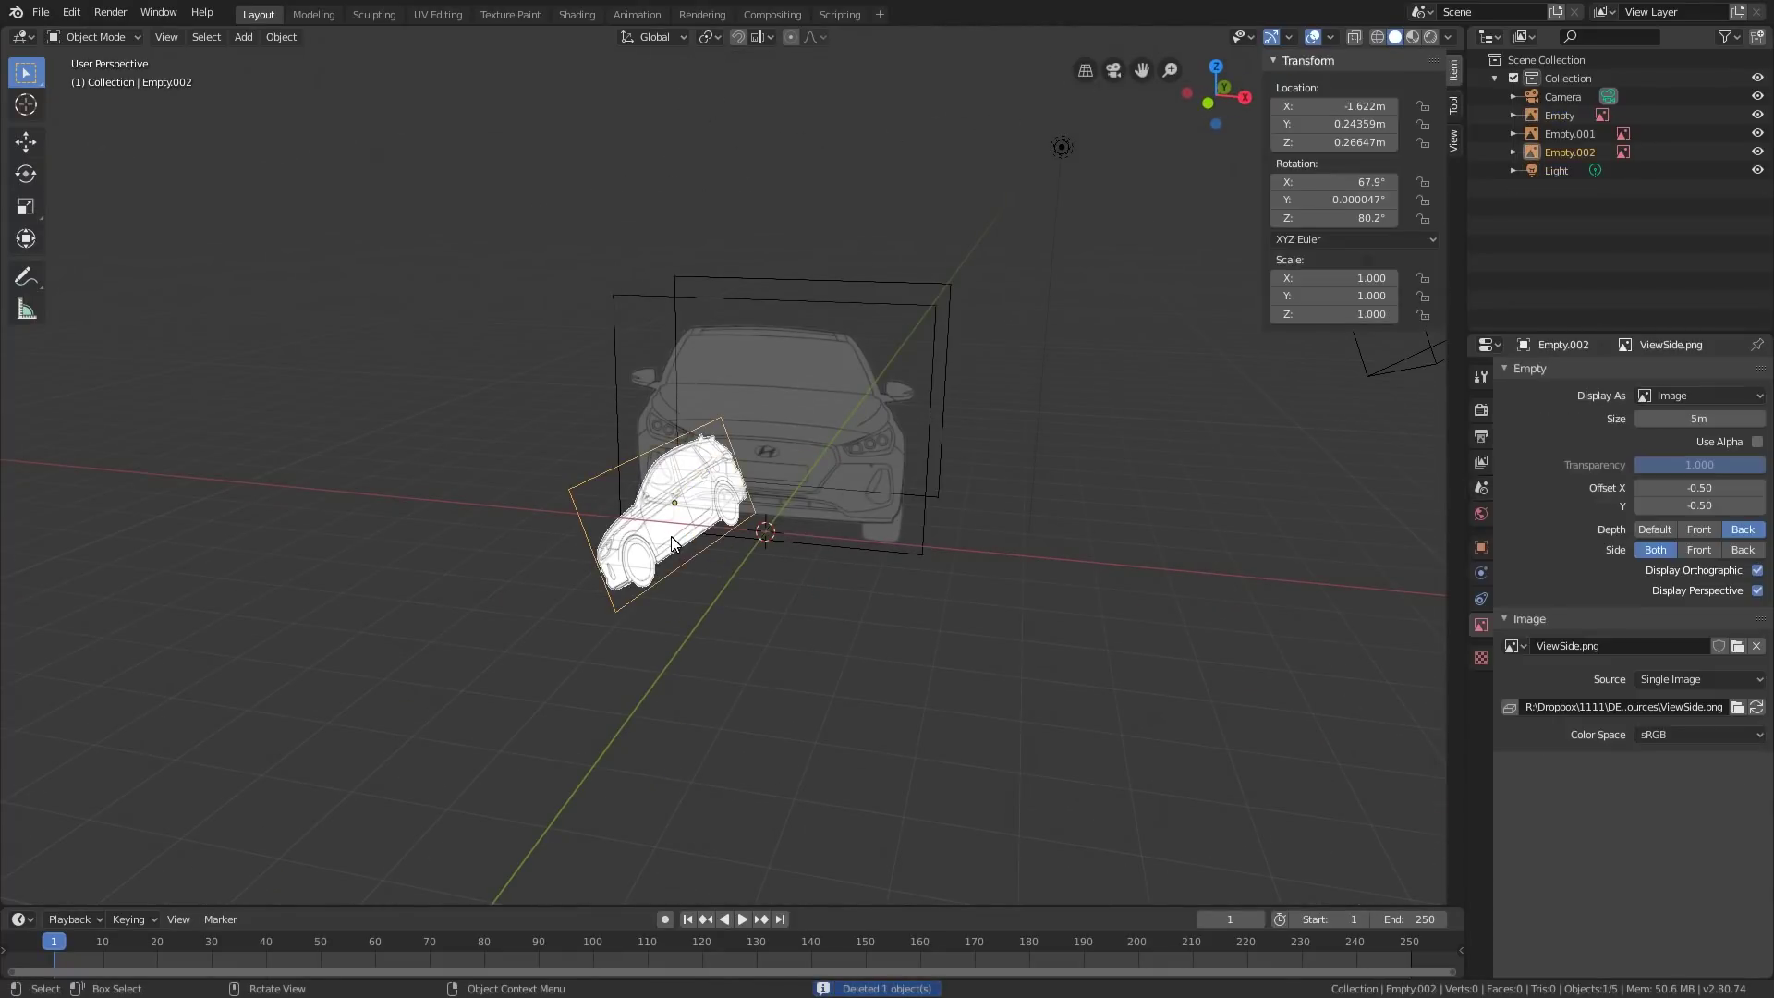
middle_drag(806, 602, 795, 605)
key(alt+r)
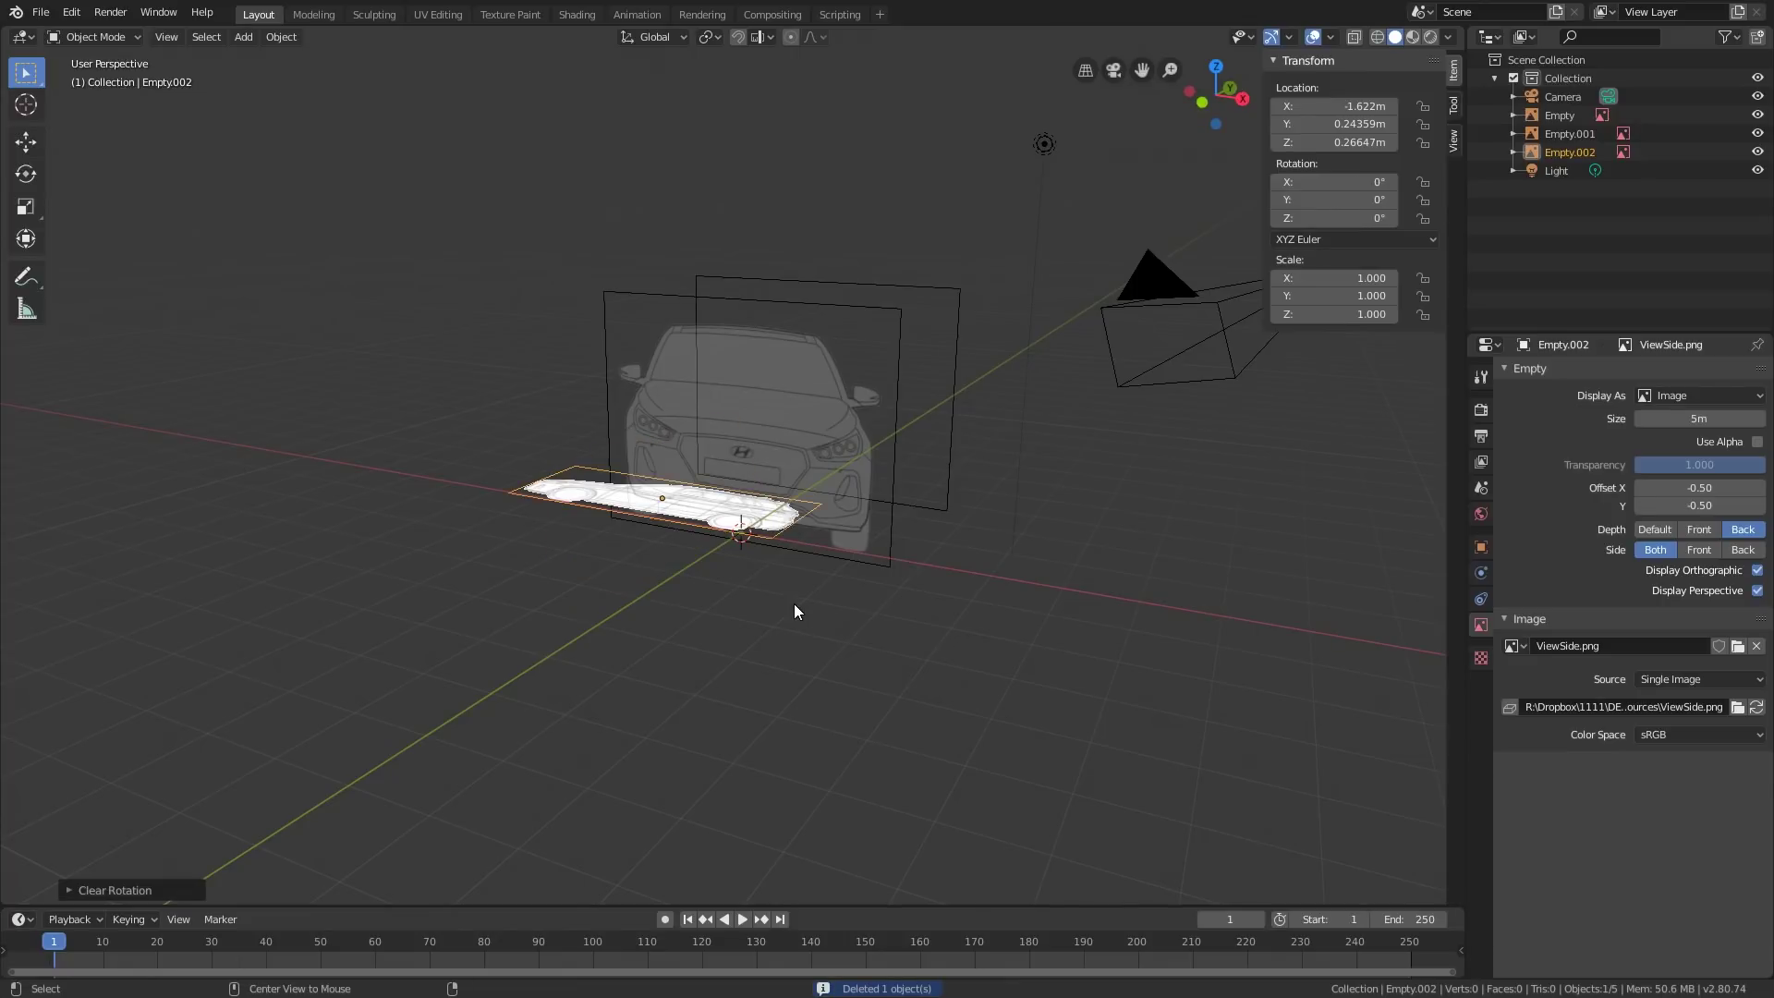
key(alt+g)
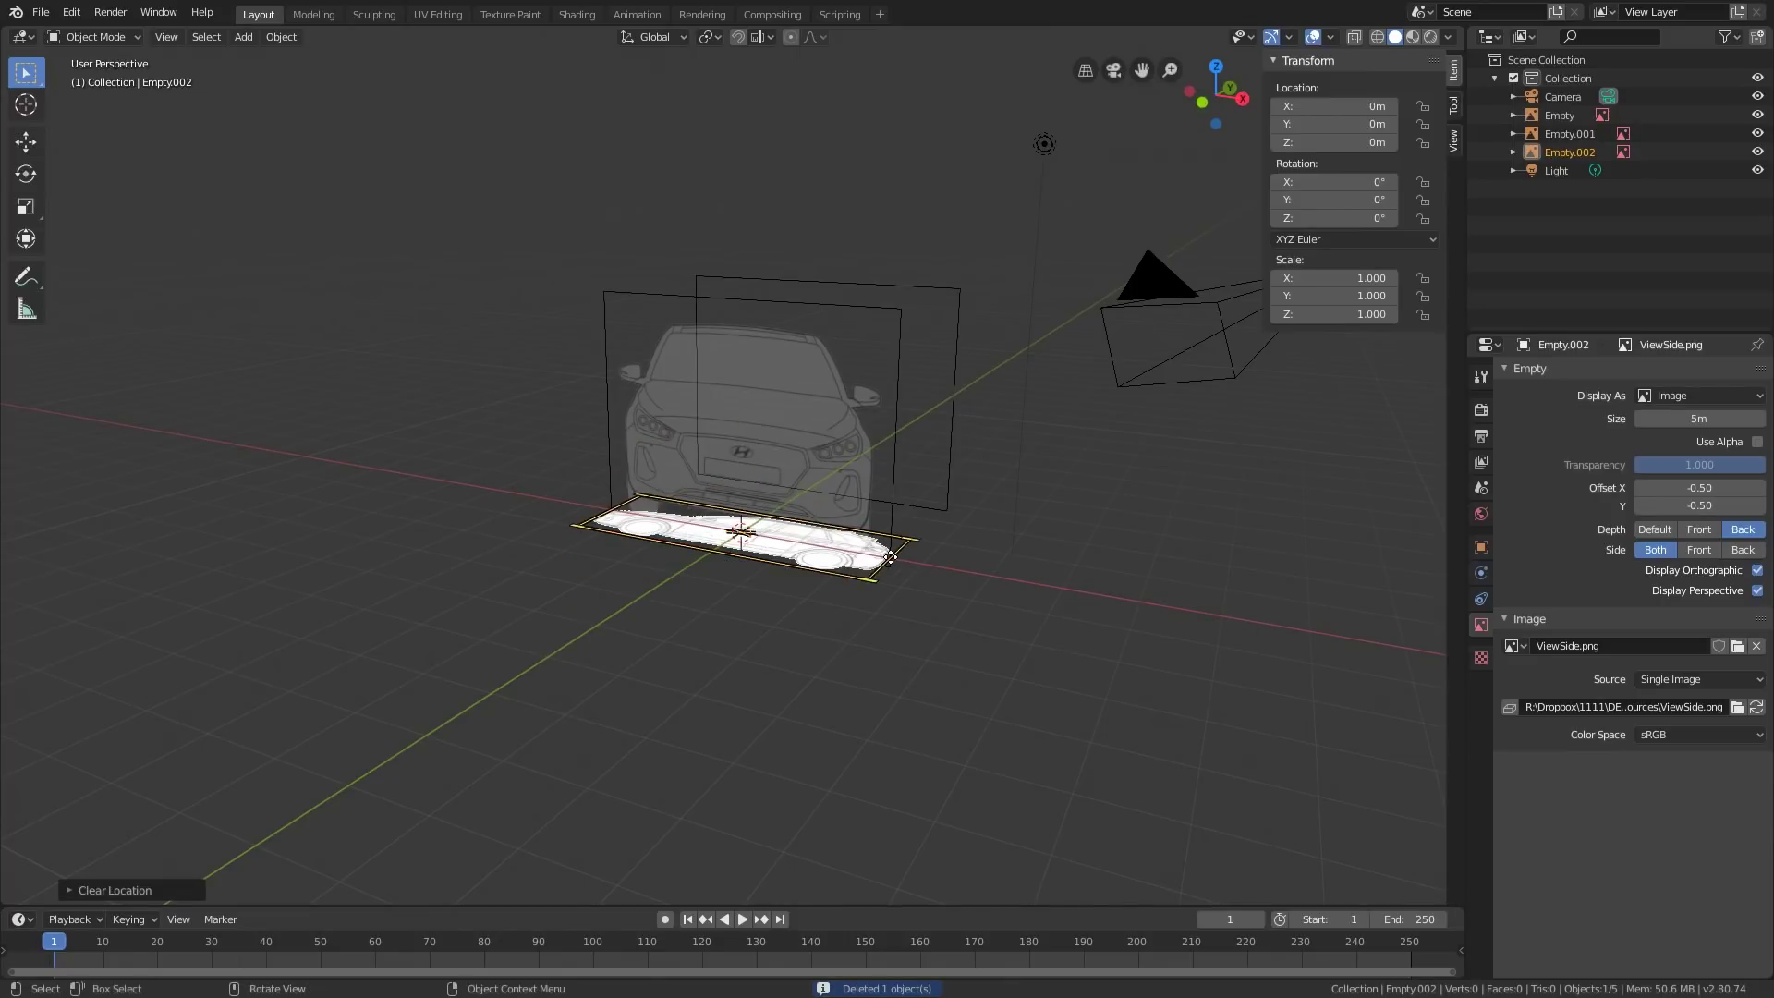
middle_drag(1032, 552, 1043, 608)
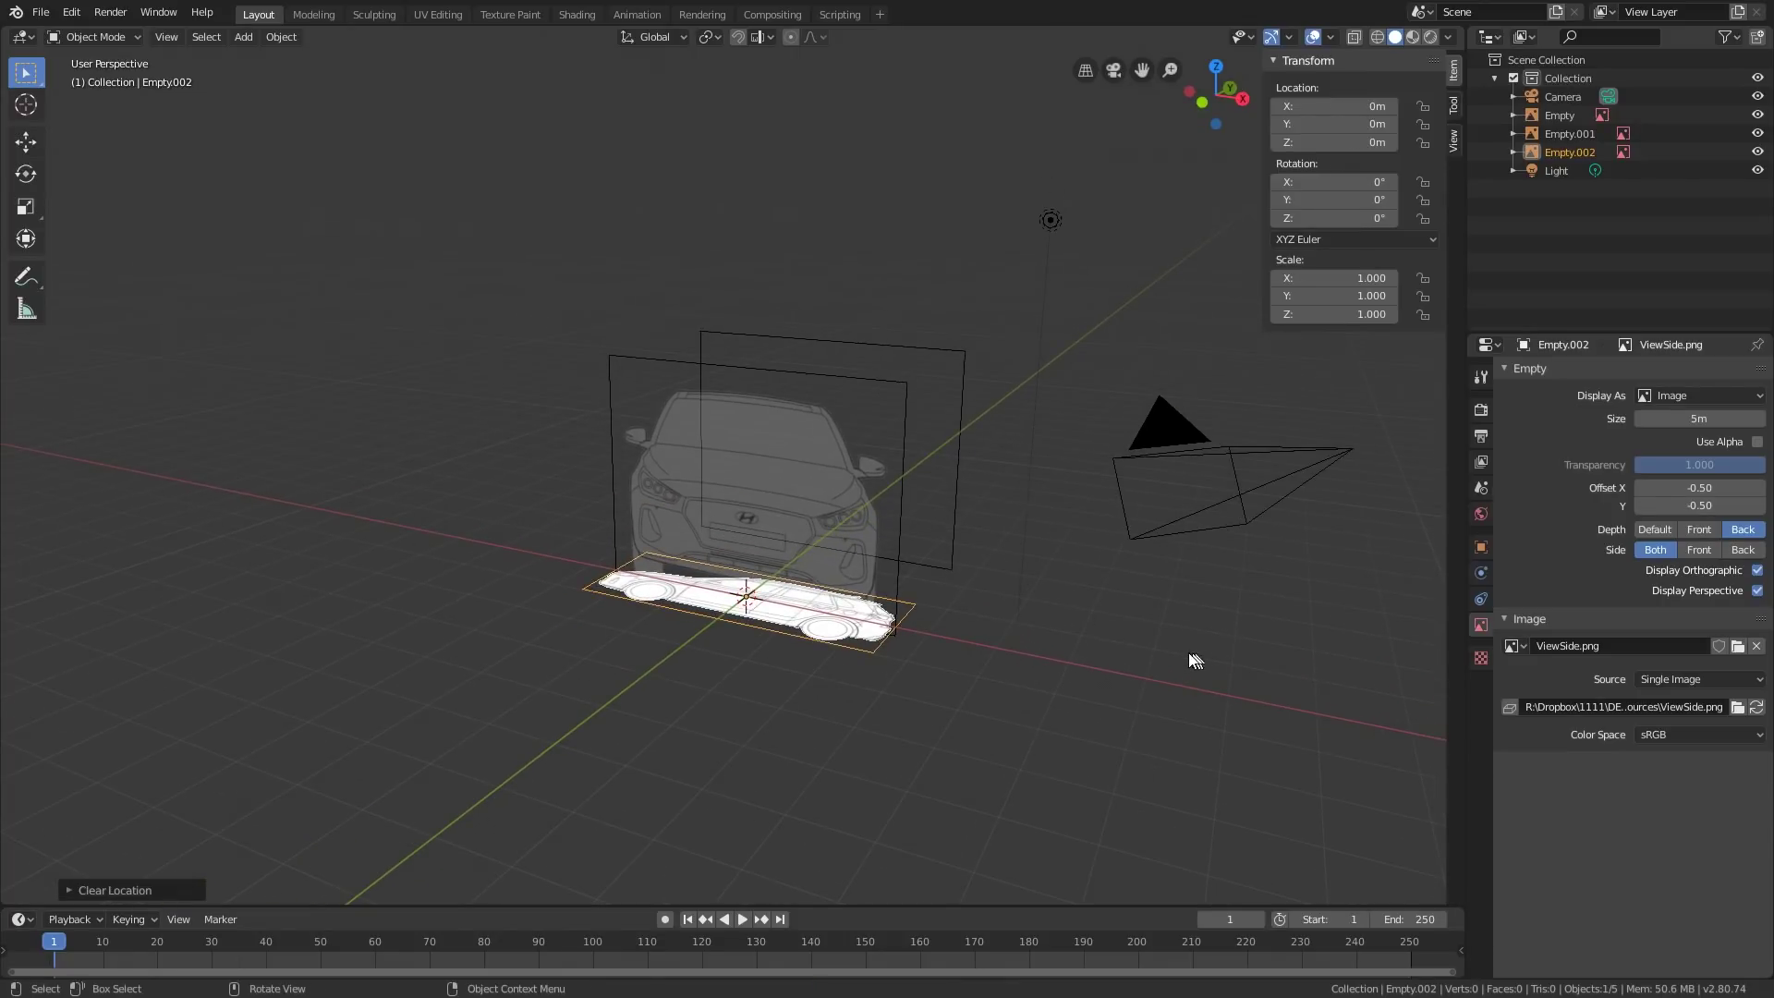
Step: Rotate the side-view image 90° on X and 90° on Z so it stands upright
key(r)
key(x)
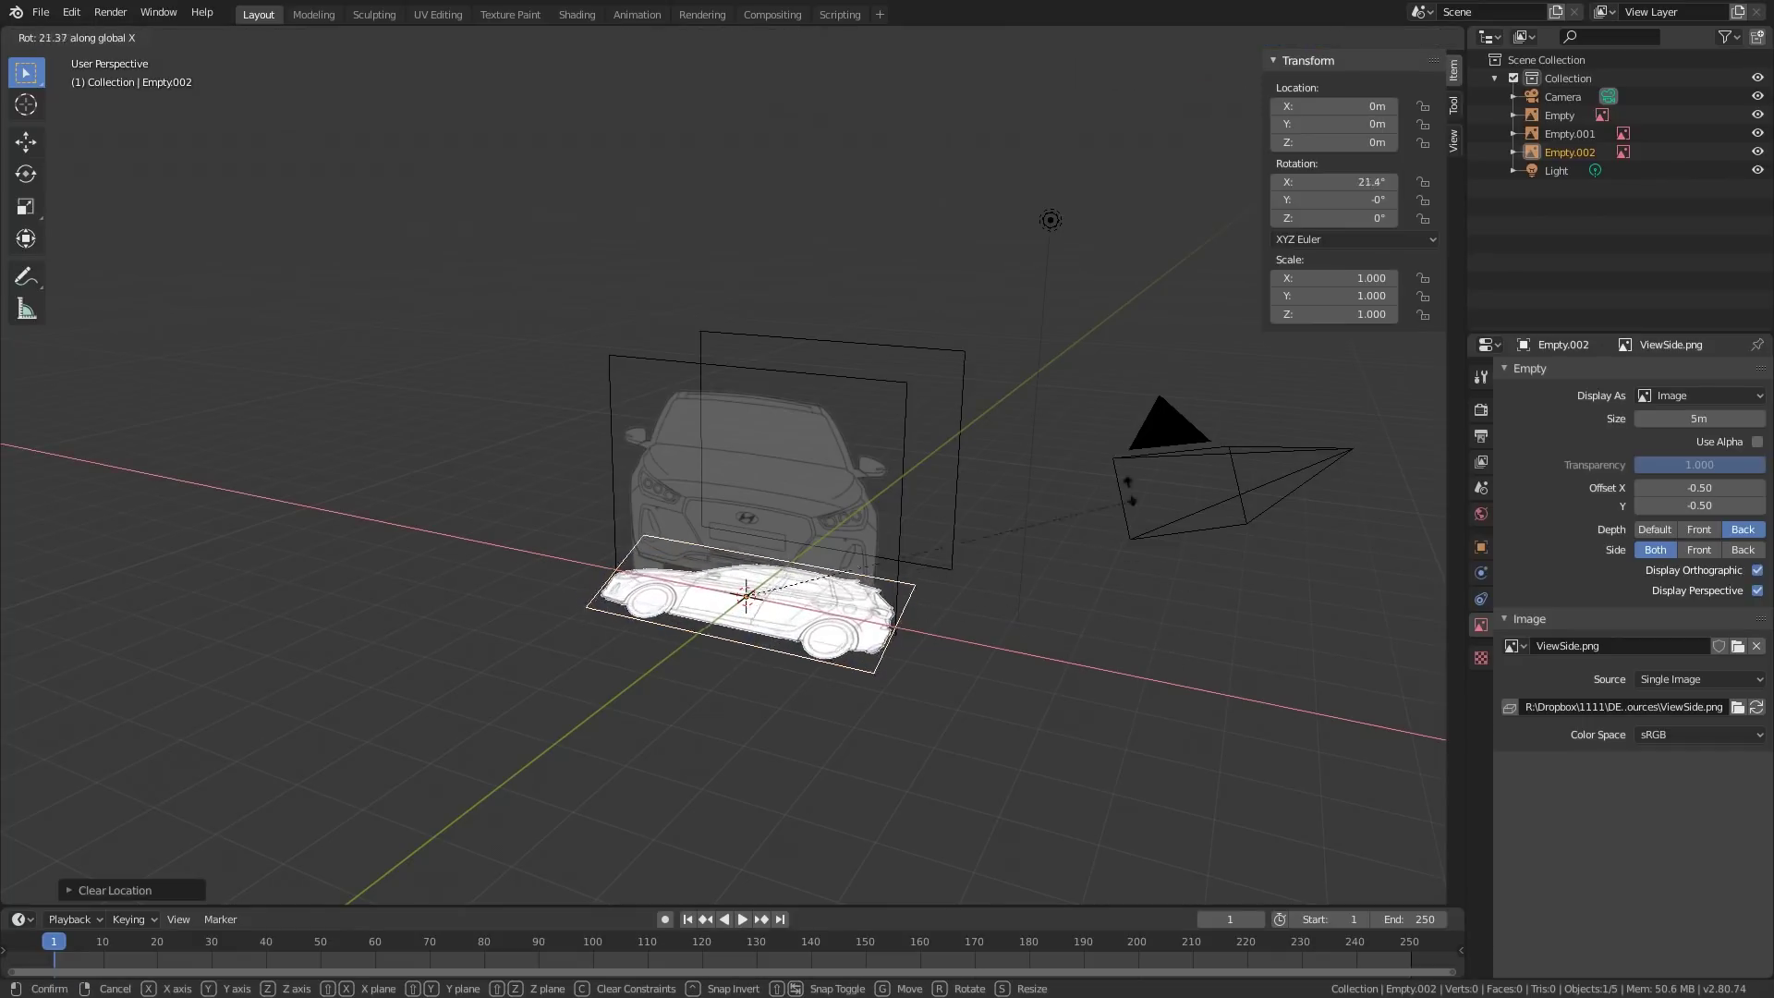
click(763, 497)
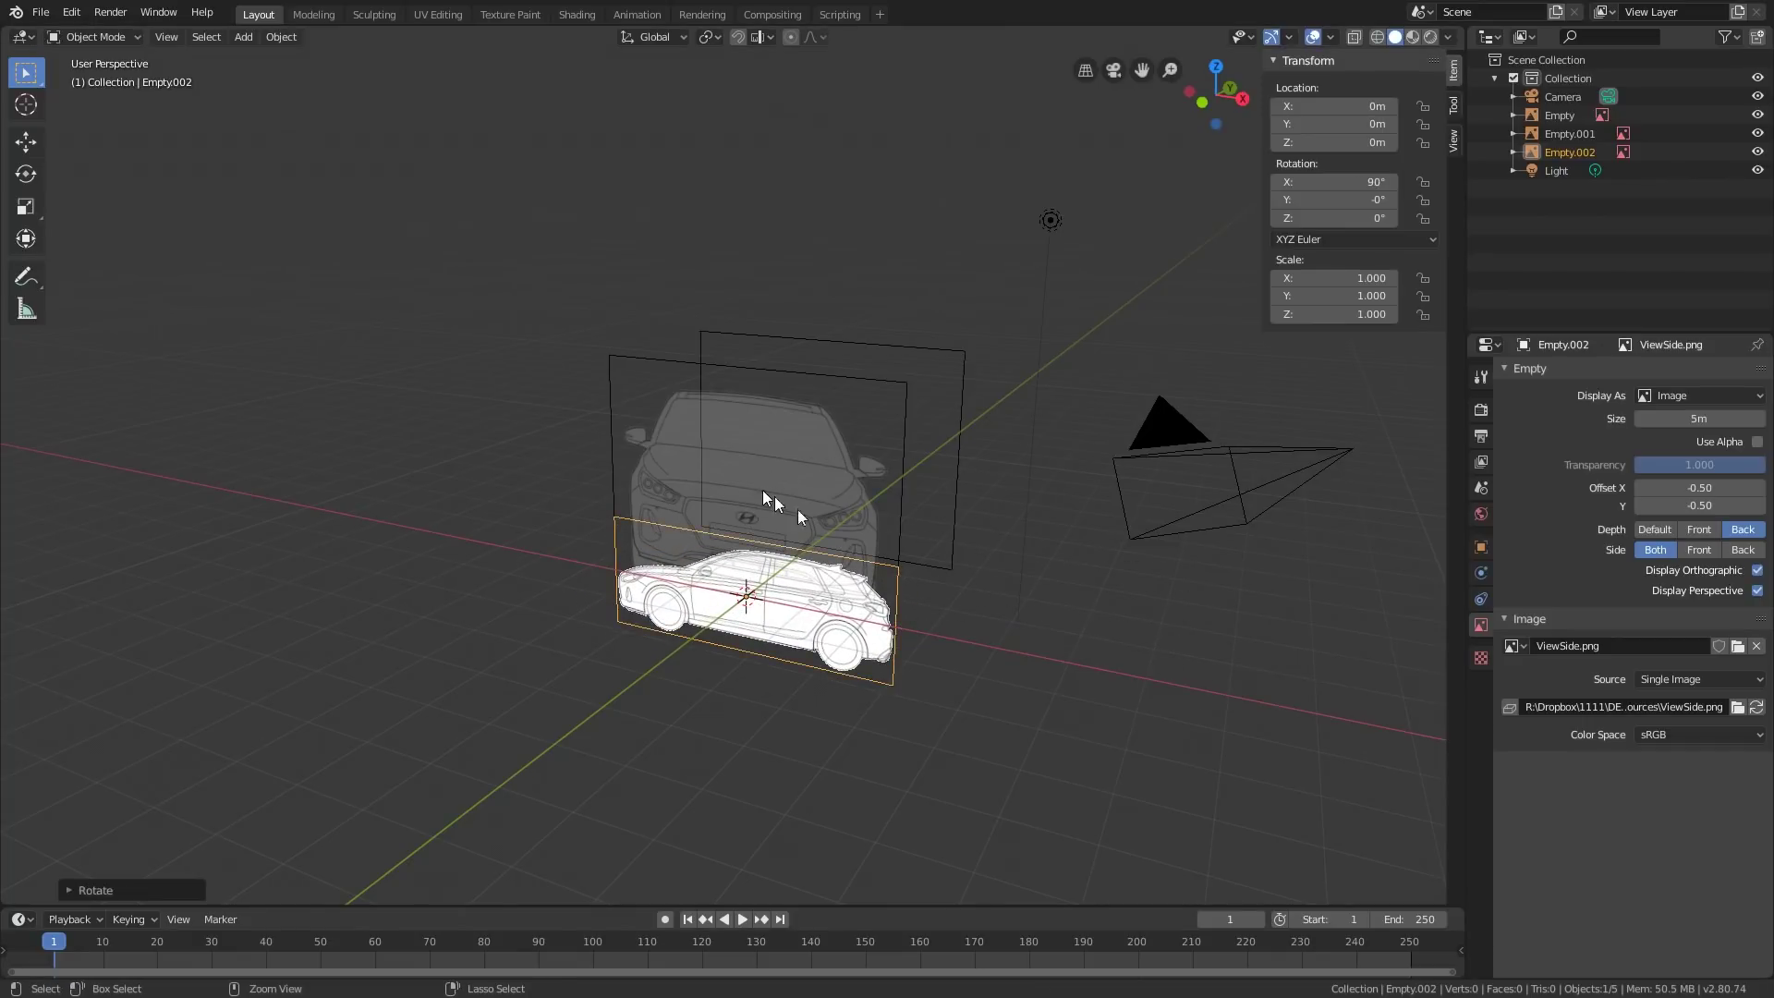
key(r)
key(z)
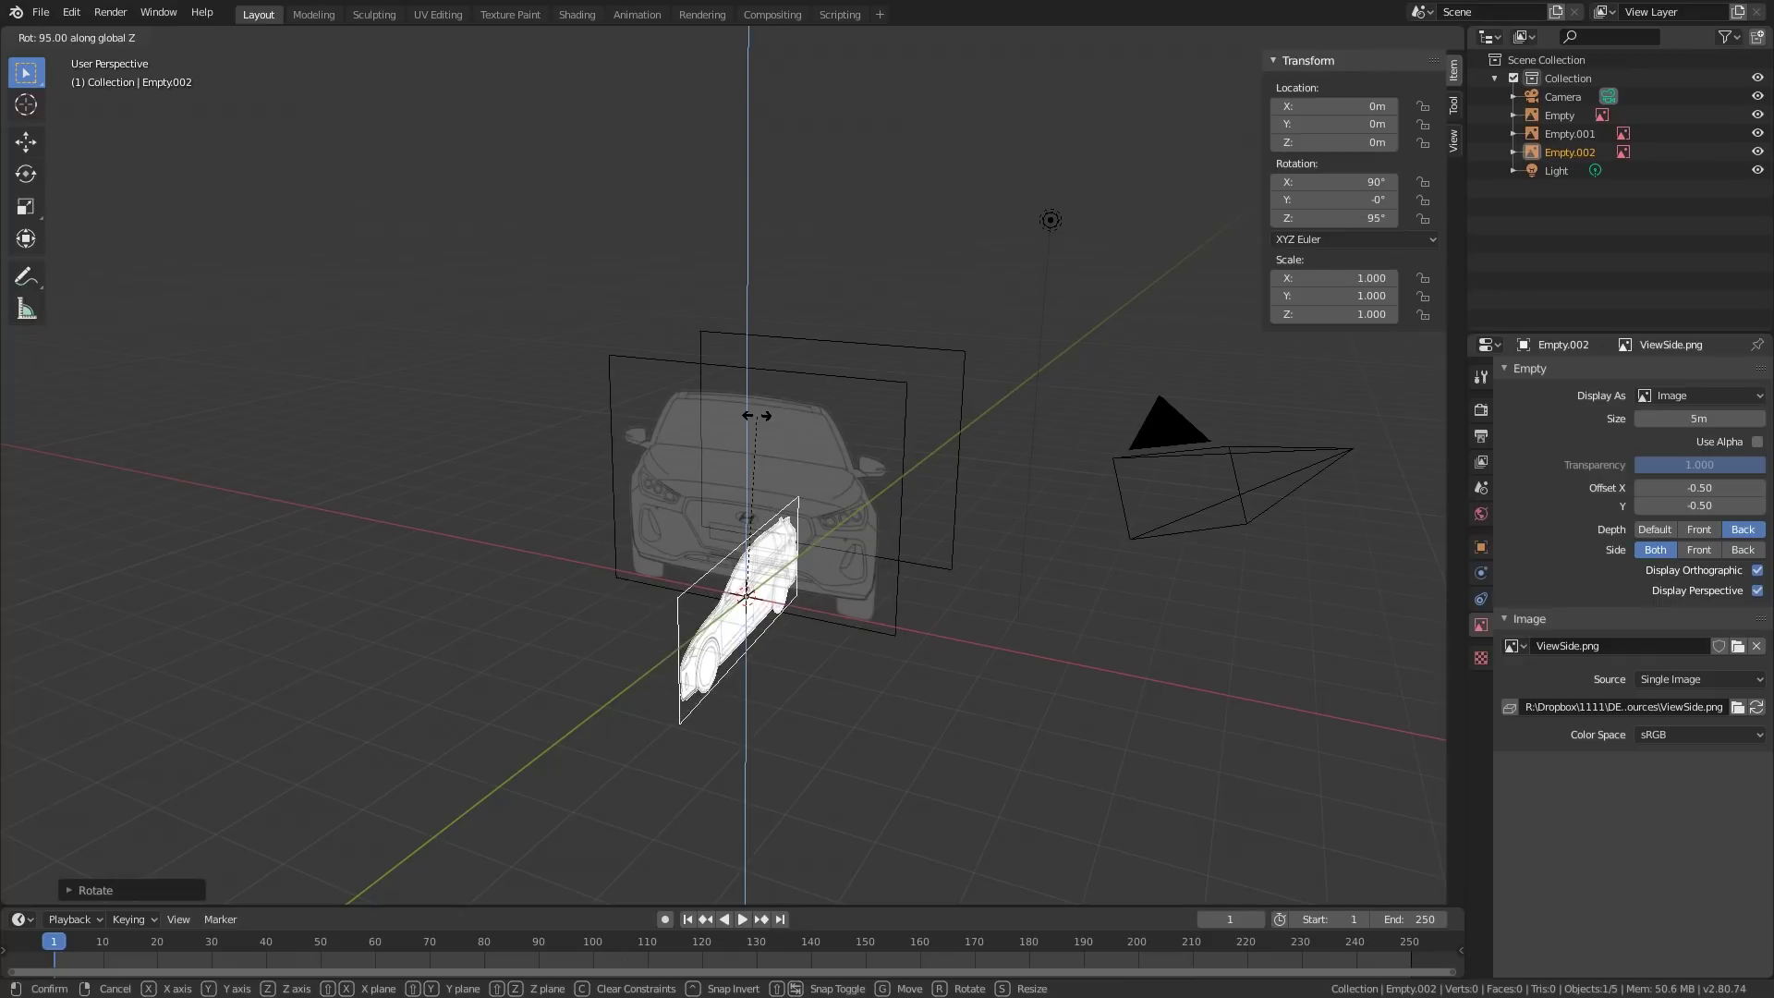
click(770, 417)
alt+middle_drag(771, 418, 752, 557)
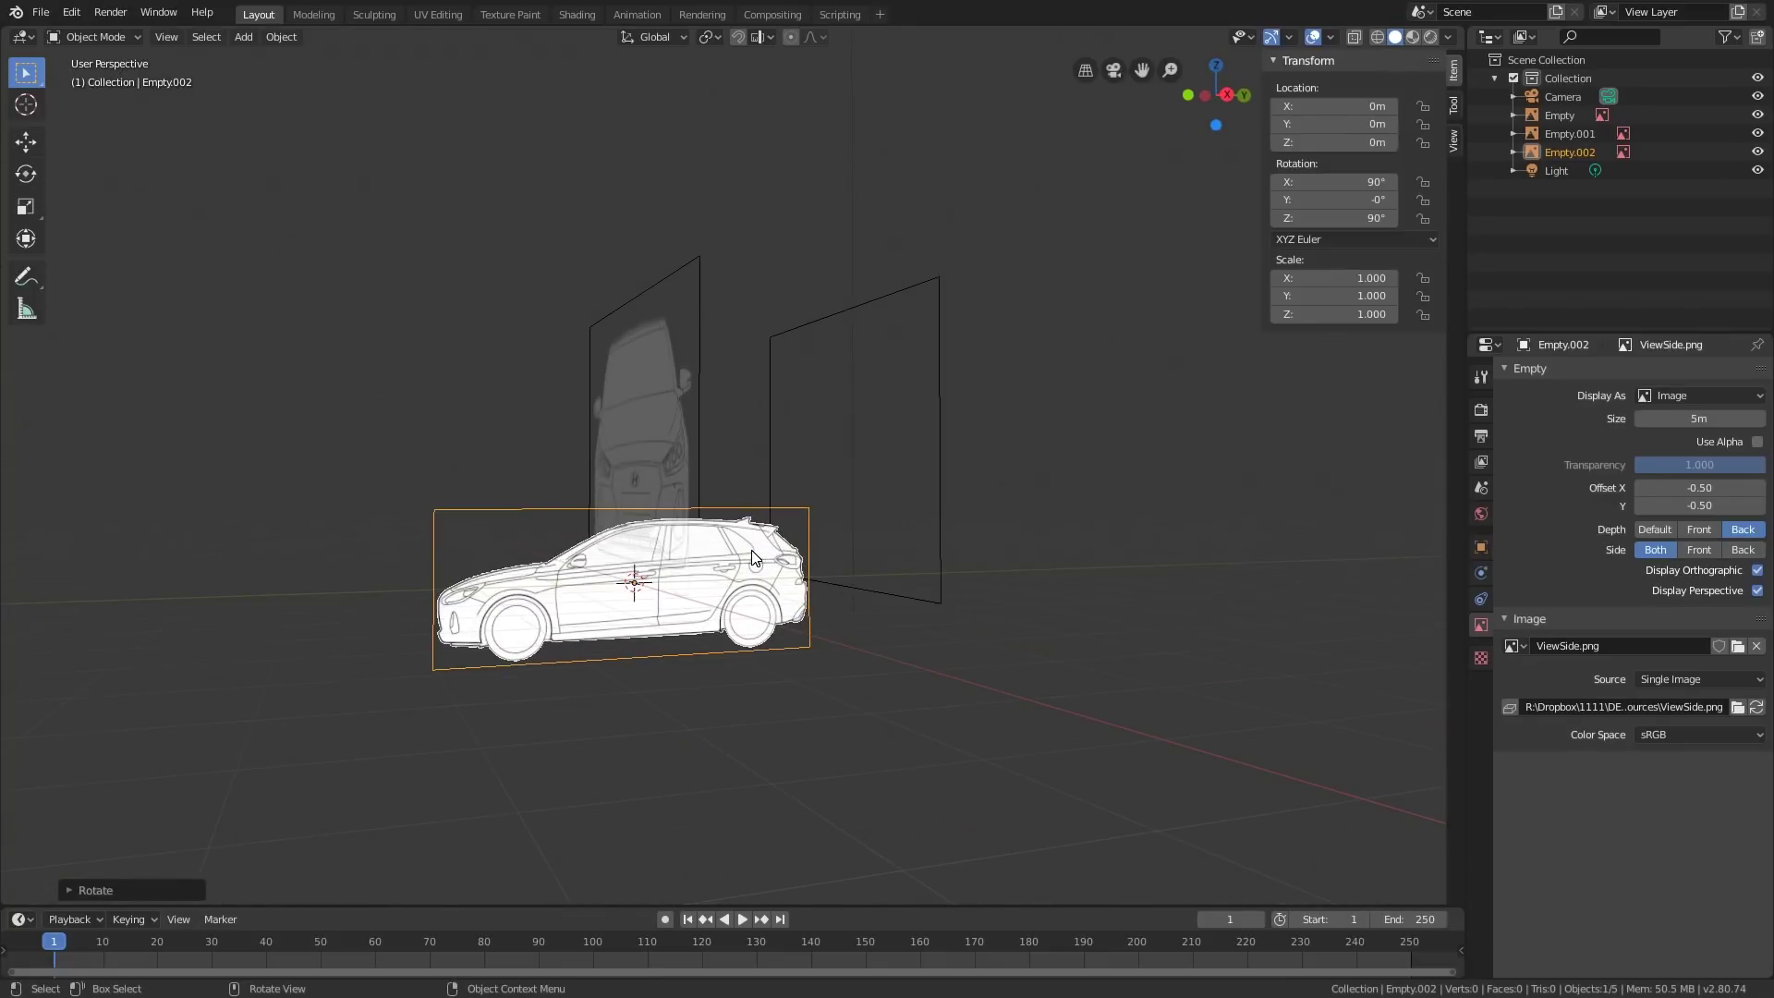
Step: Raise the side-view image along Z to 1.727 m
key(g)
key(z)
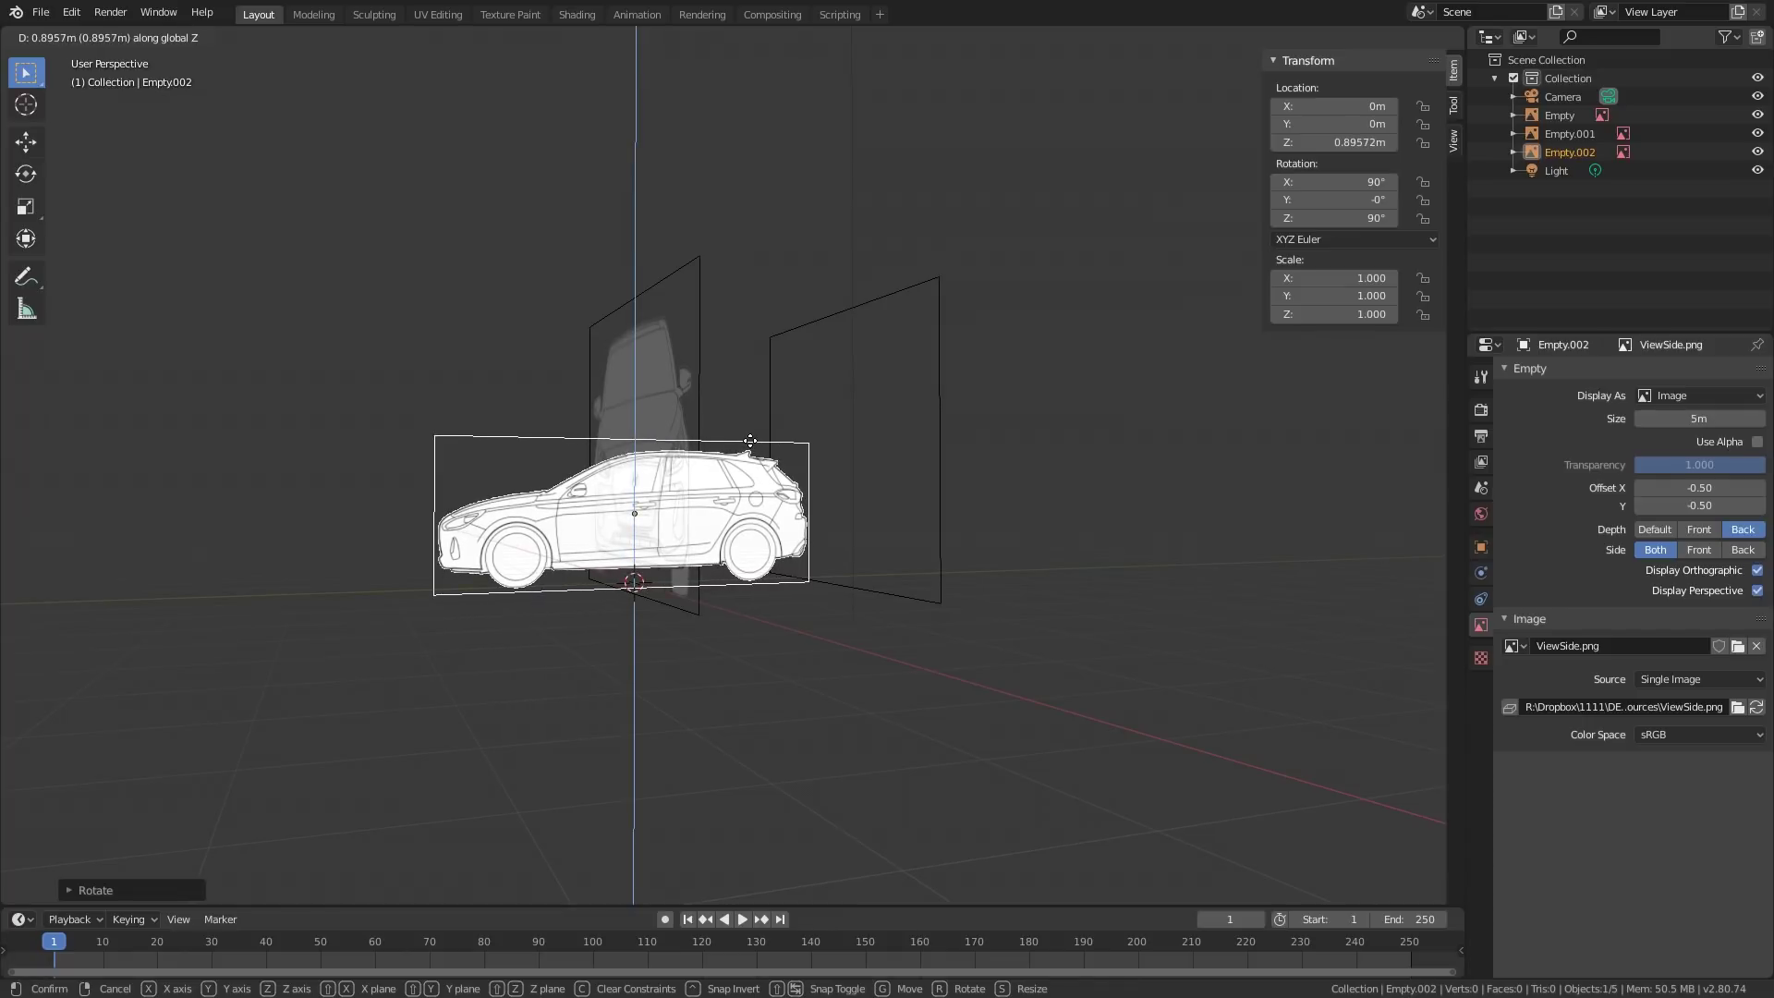
click(748, 444)
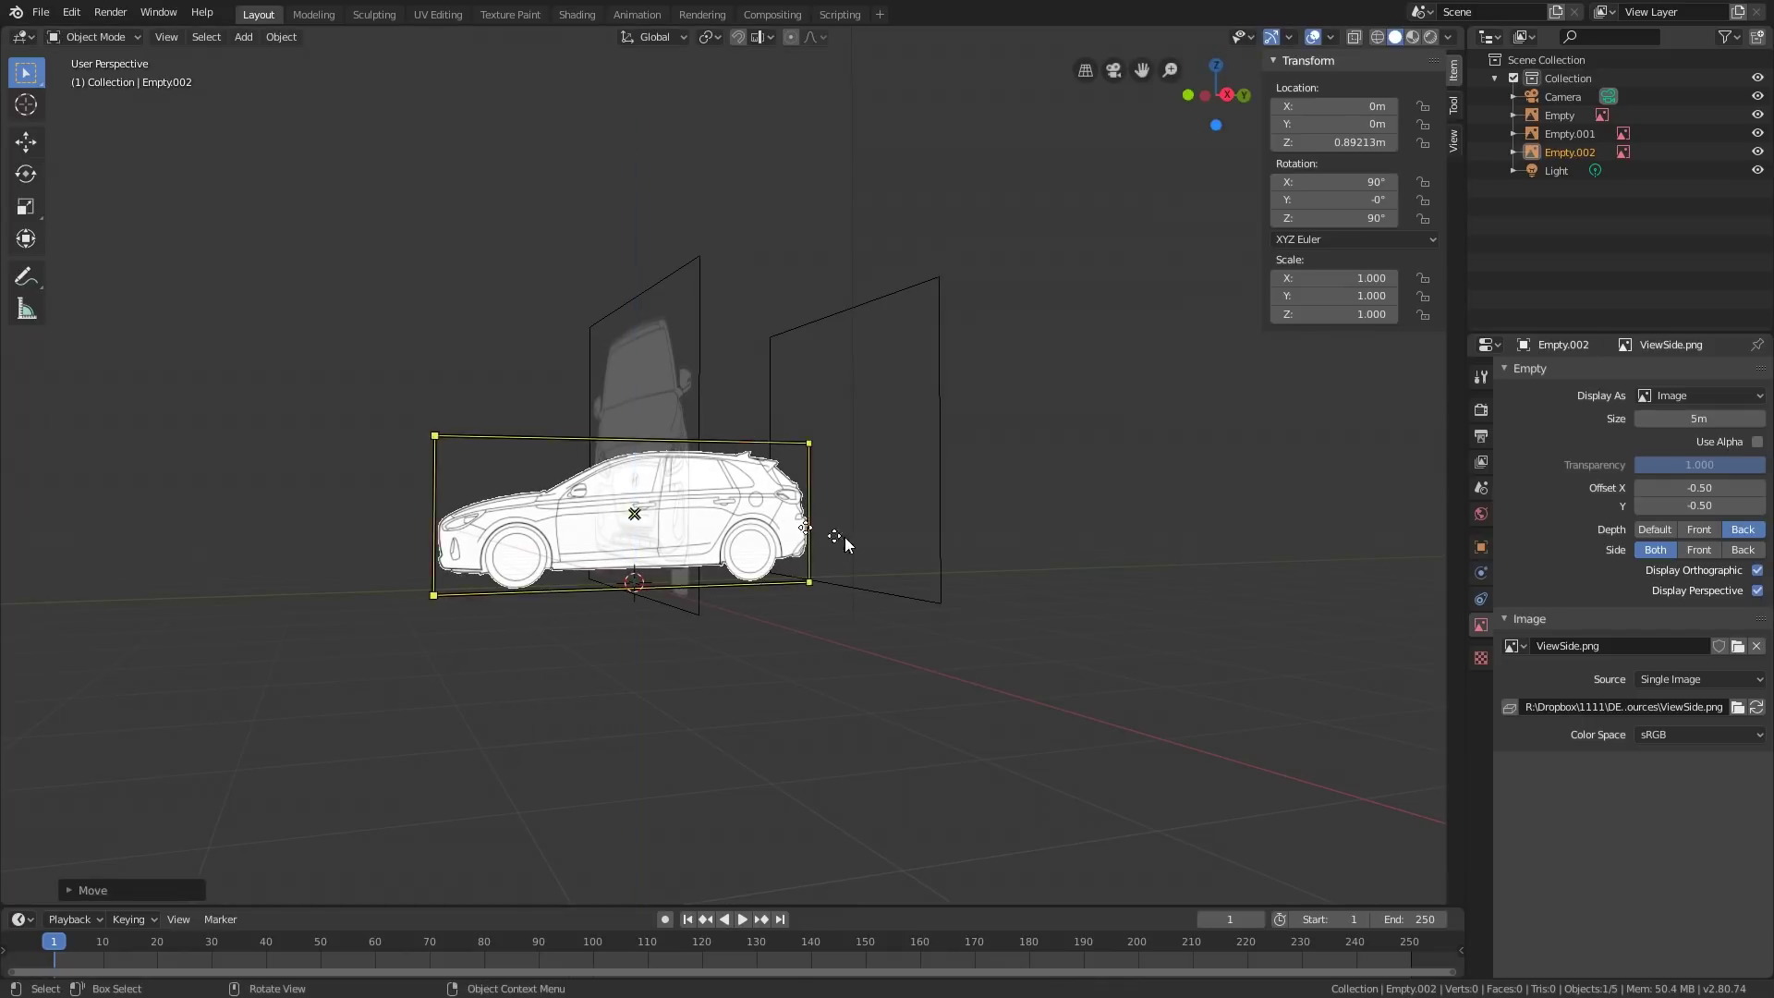
middle_drag(844, 535, 665, 379)
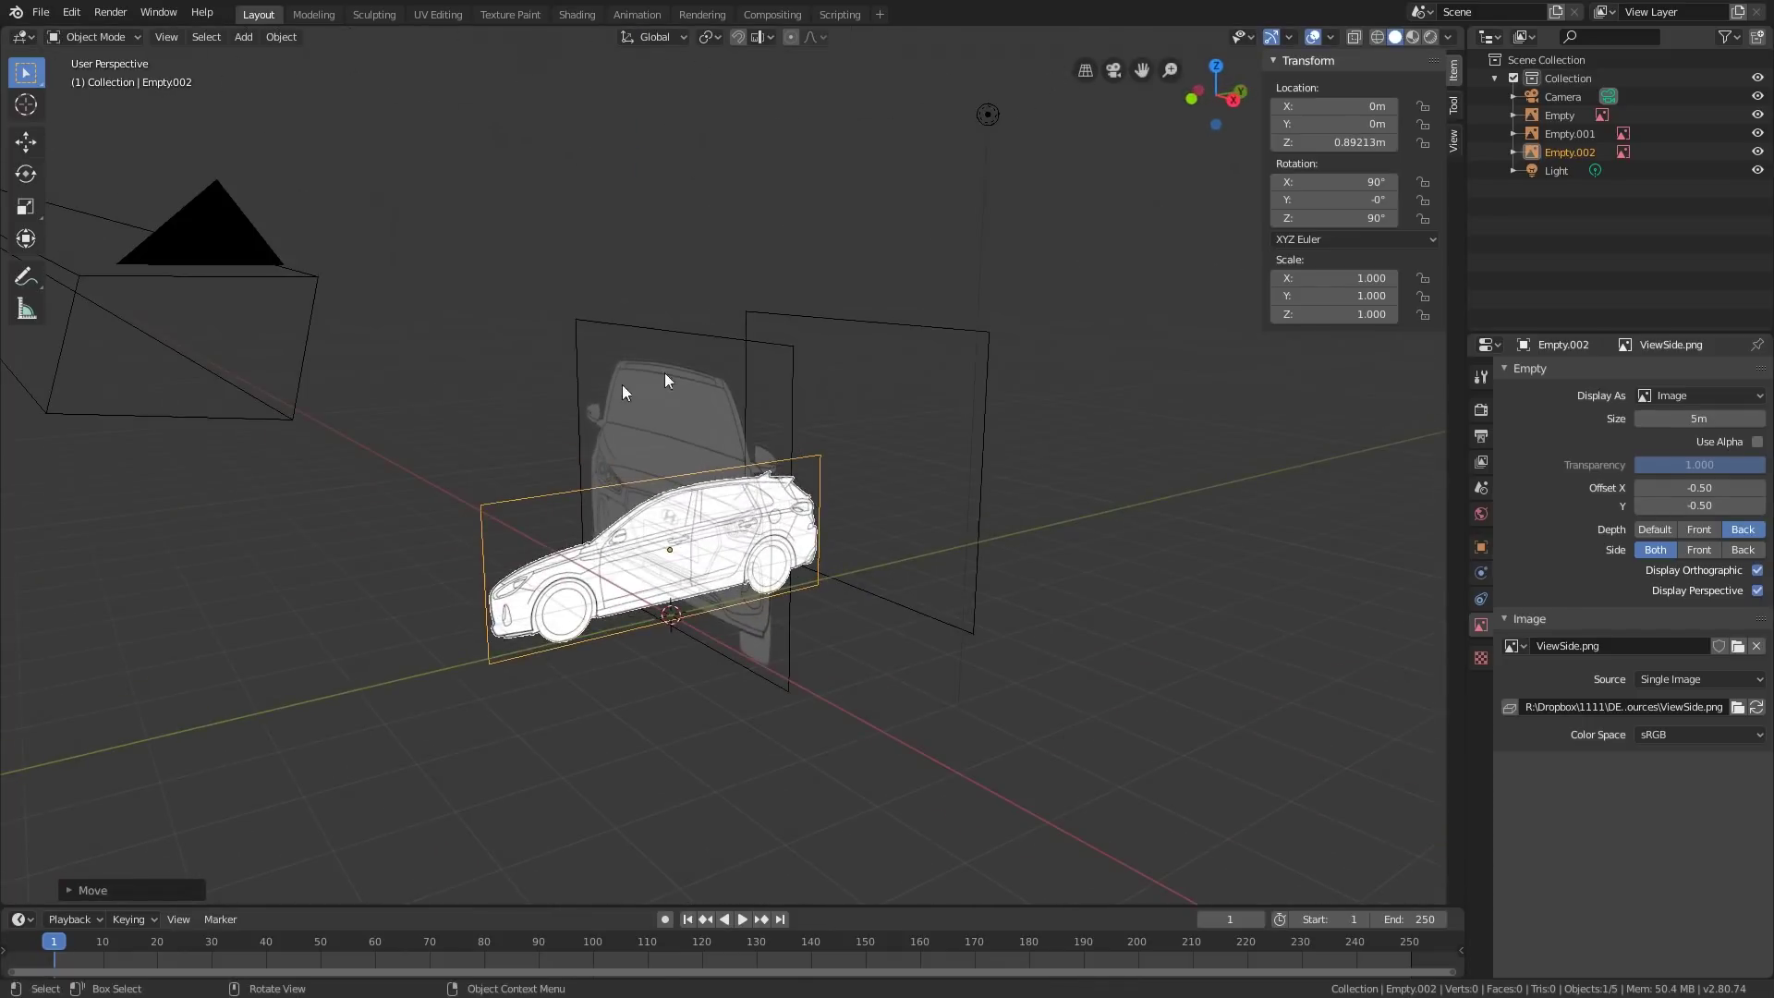
middle_drag(739, 452, 804, 476)
Step: Set the pivot point to the 3D Cursor and scale the side-view image to 1.936
key(s)
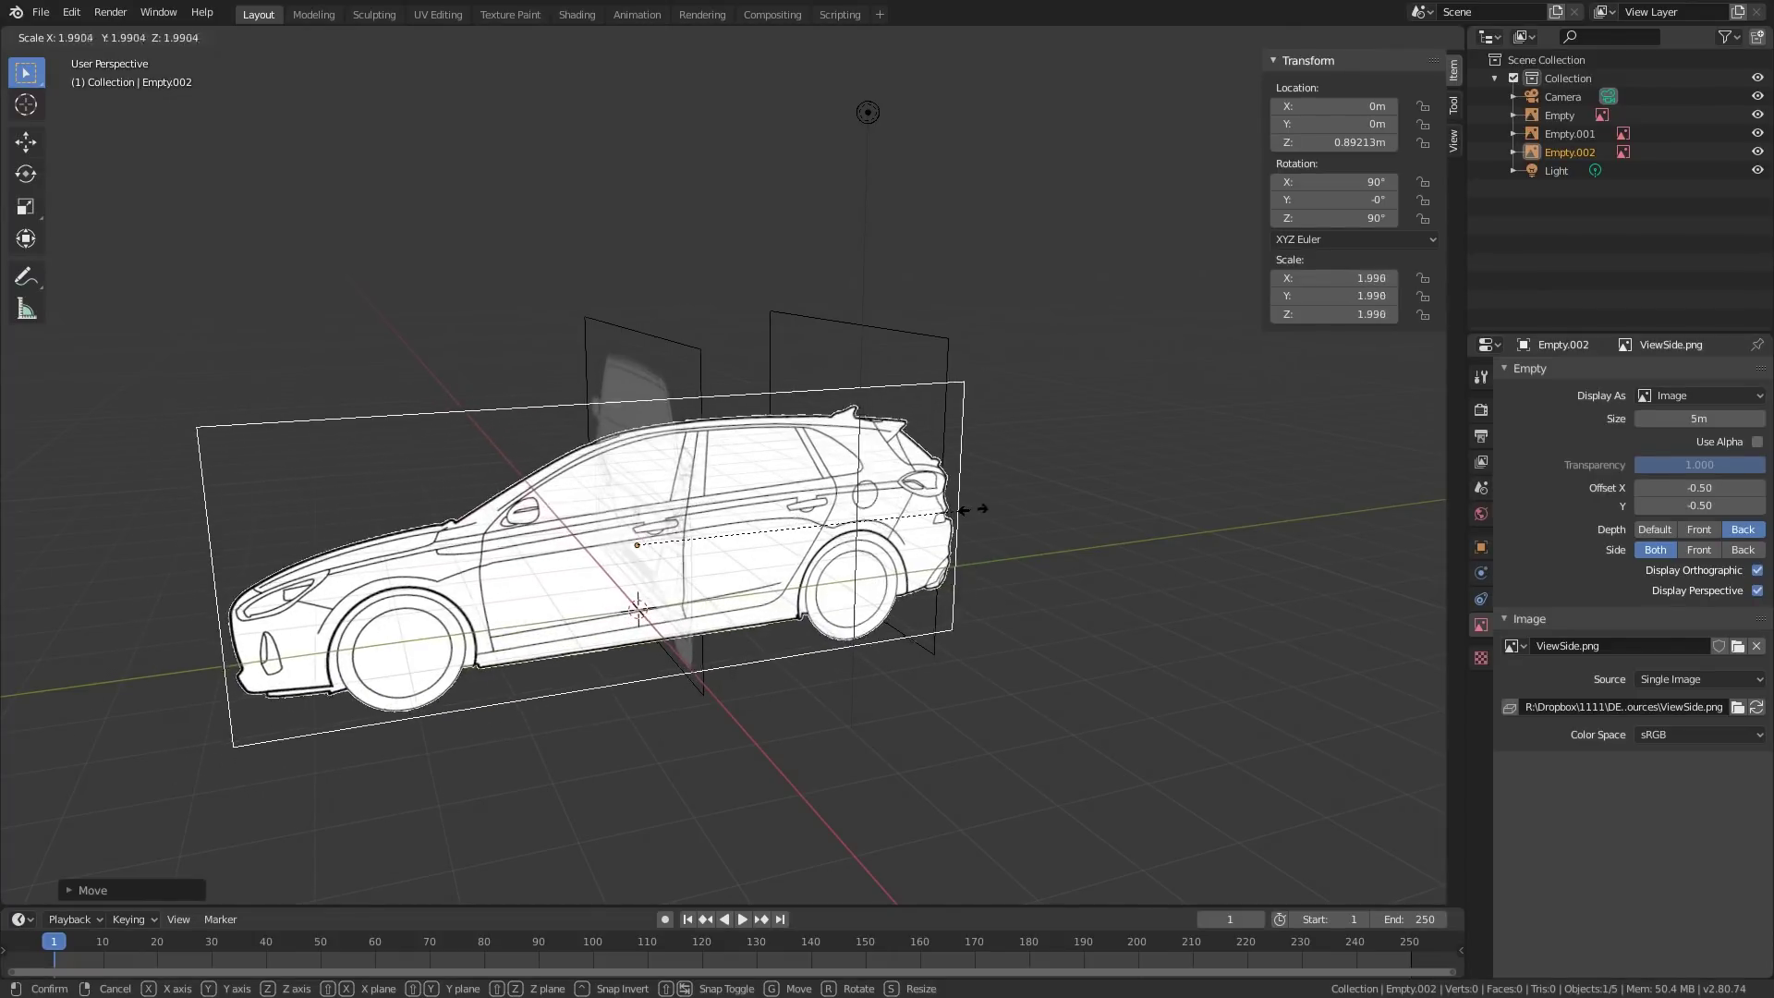
key(Escape)
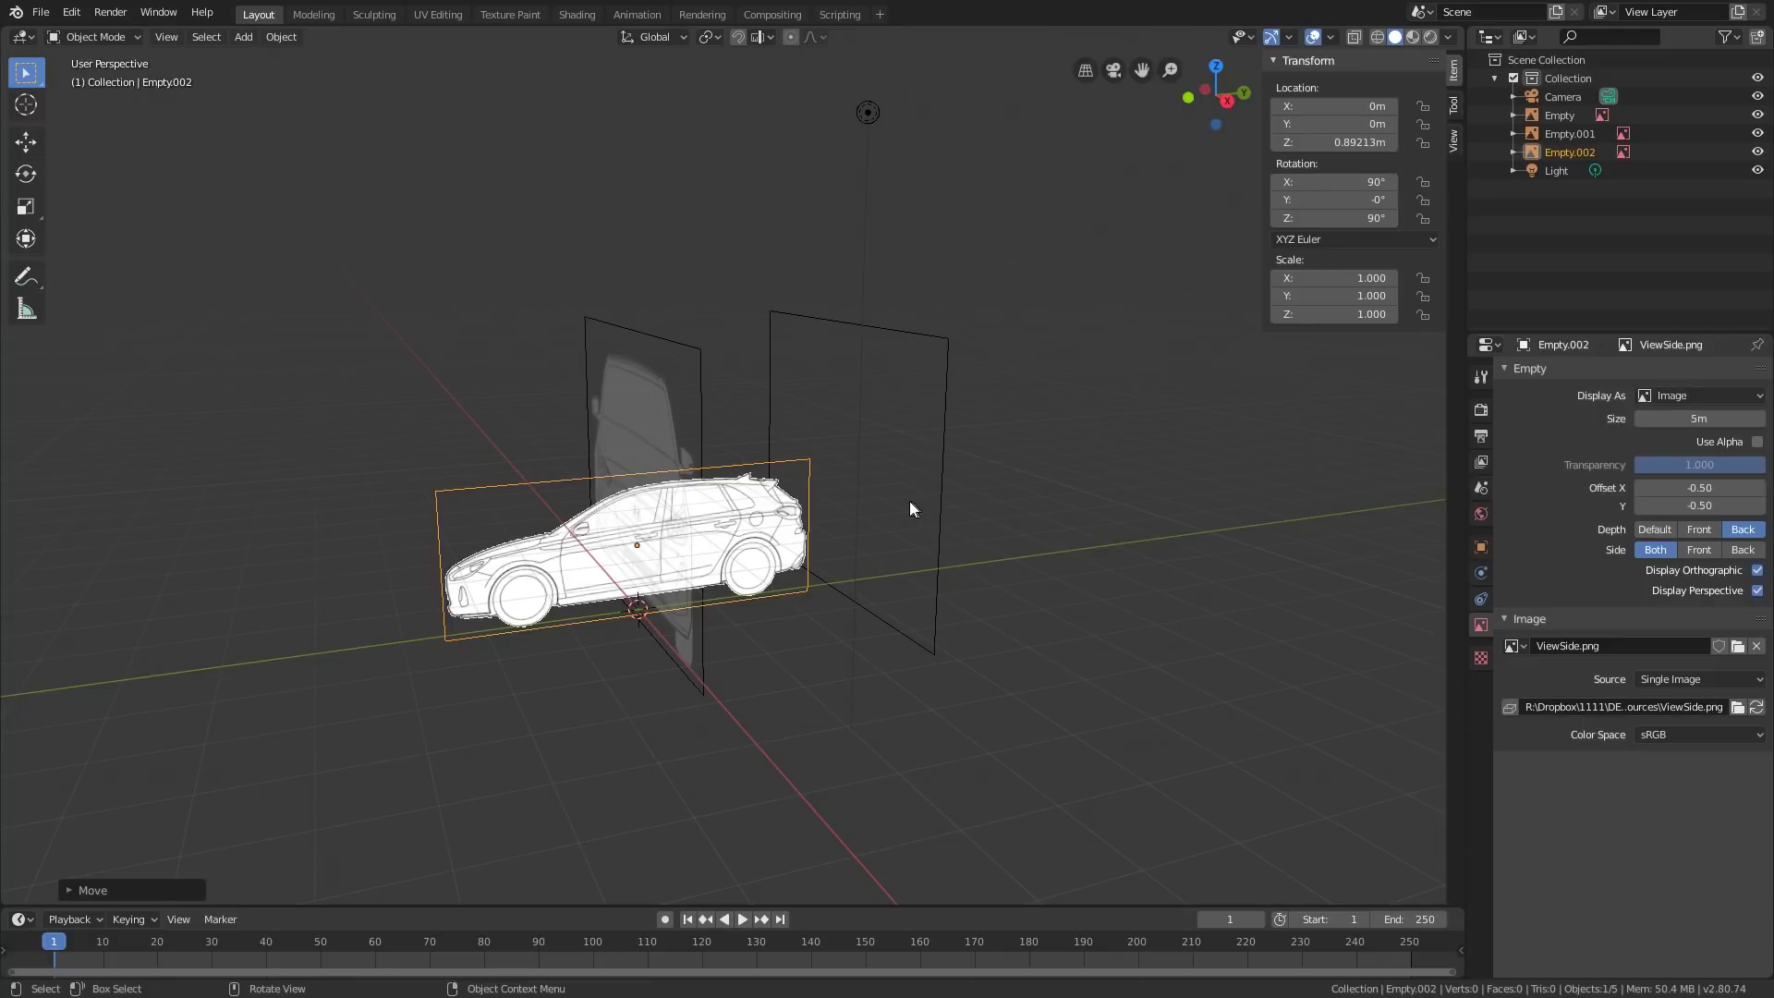
key(period)
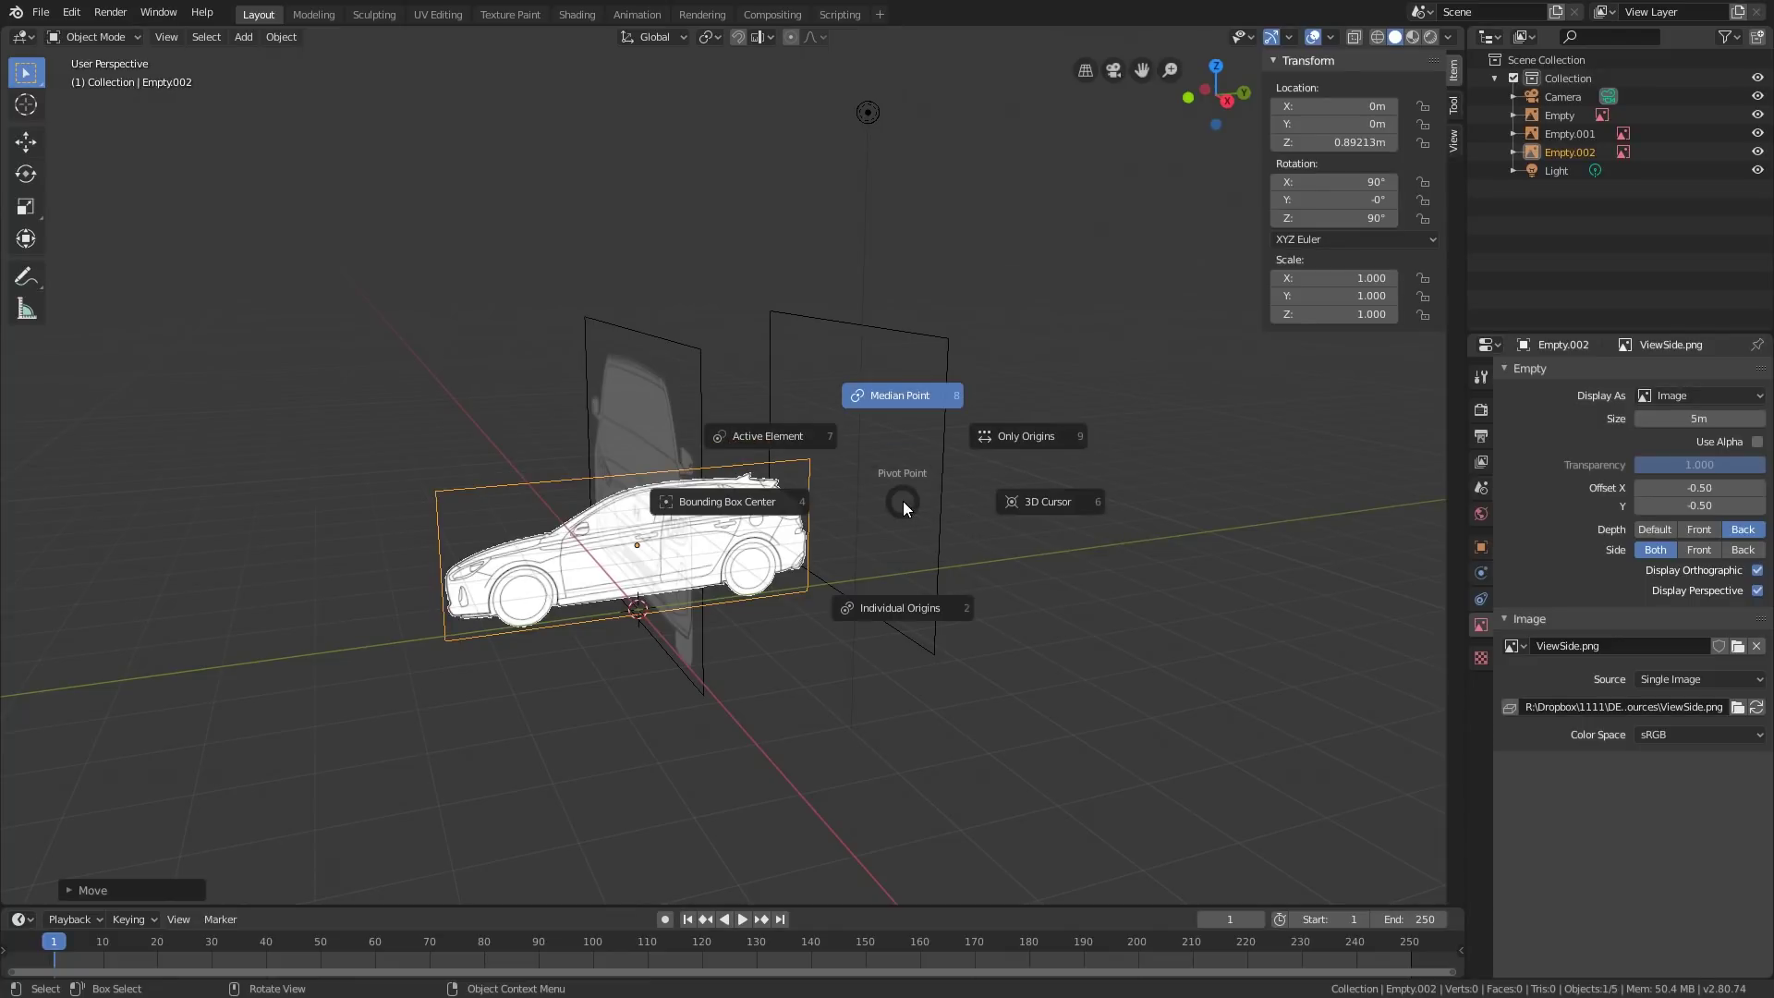
click(1062, 506)
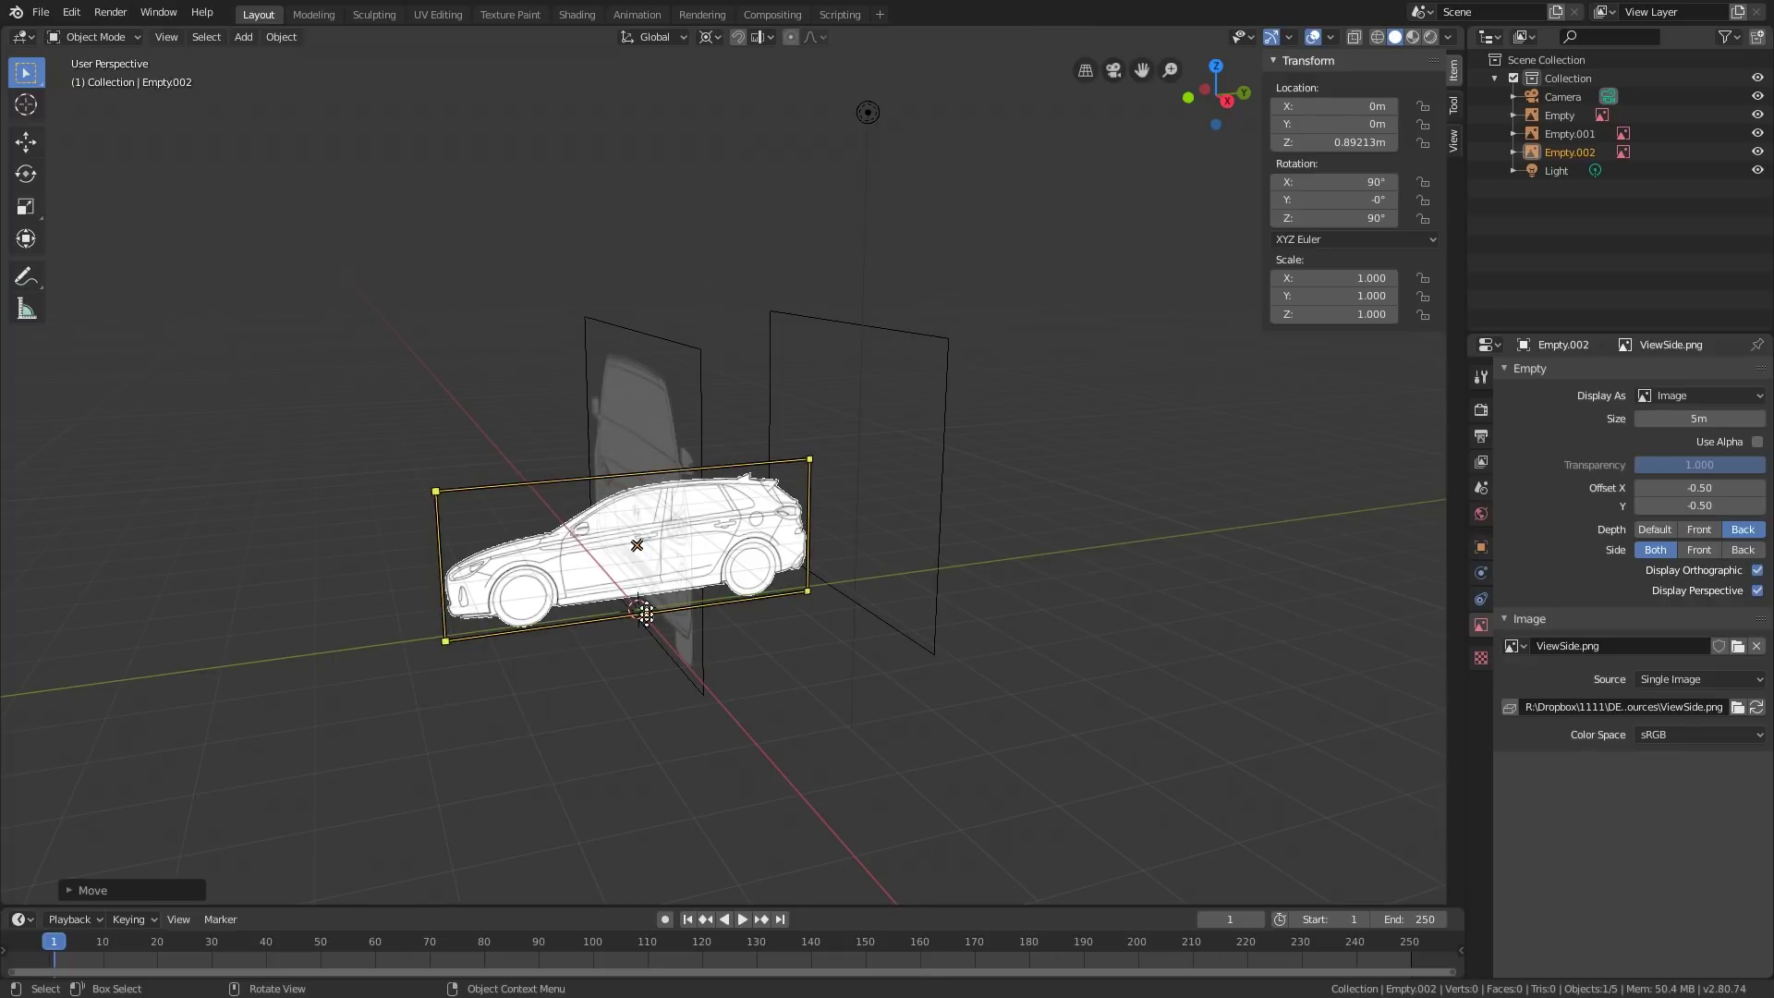
middle_drag(646, 613, 659, 678)
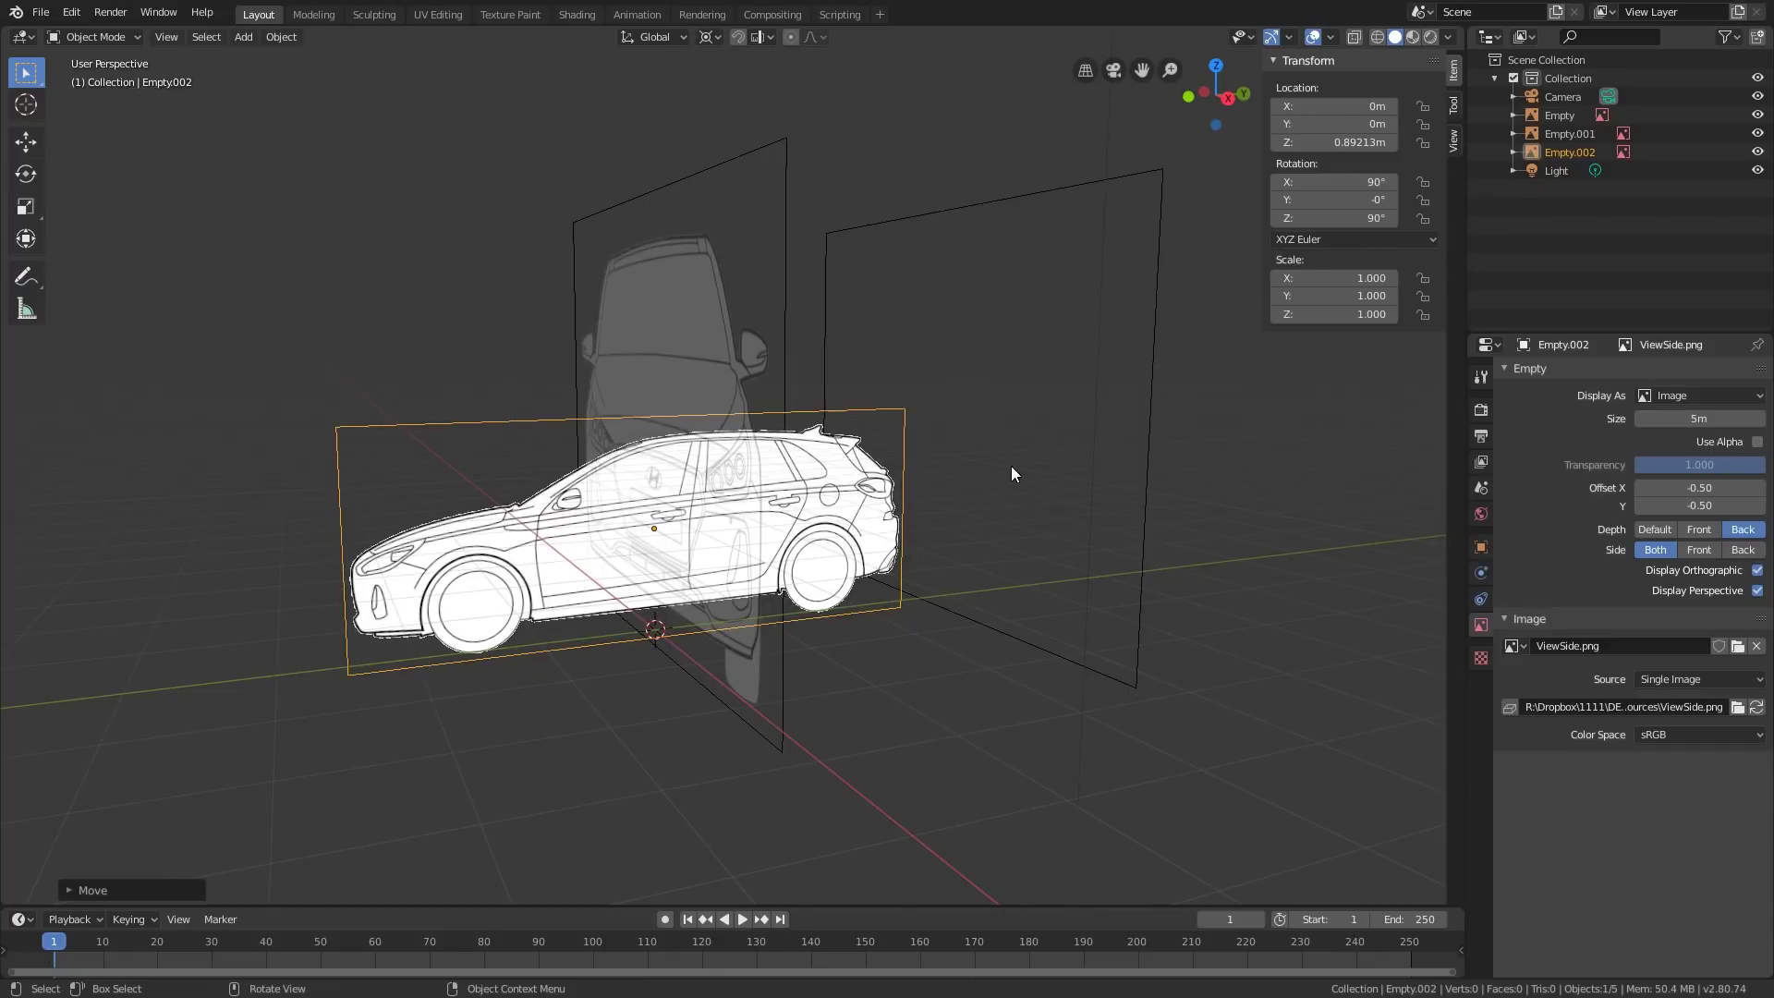
key(s)
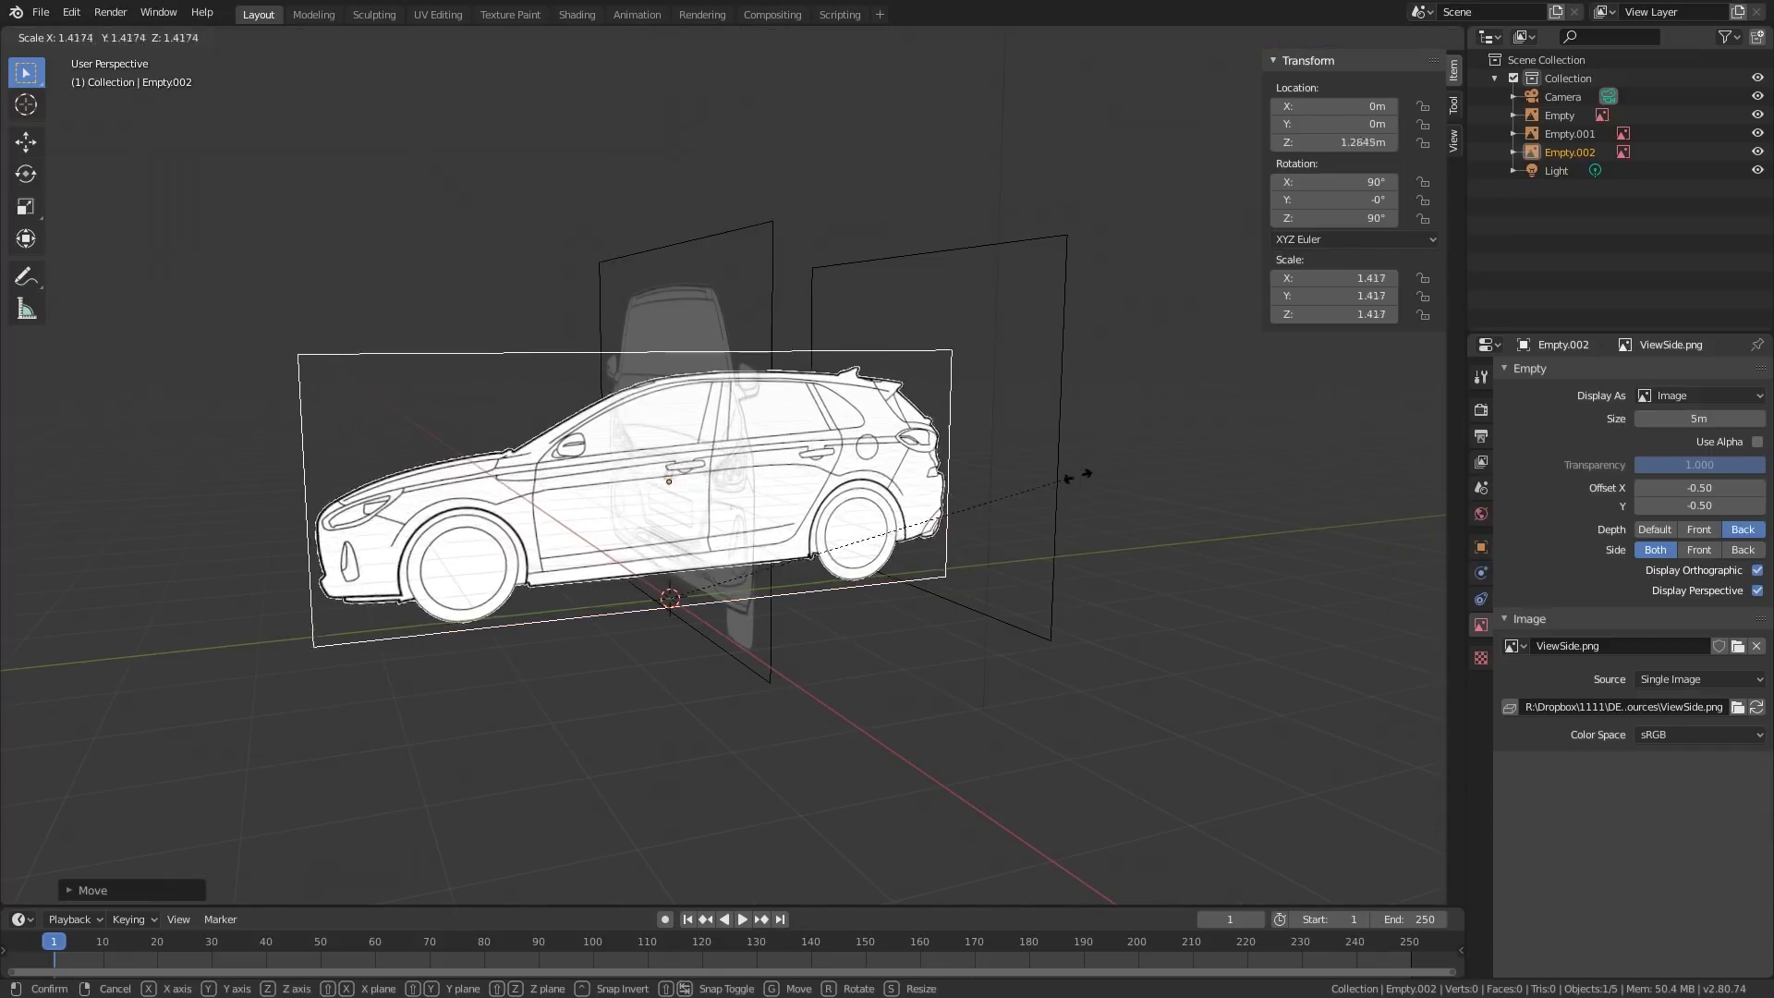
click(1227, 443)
middle_drag(1164, 461, 1056, 556)
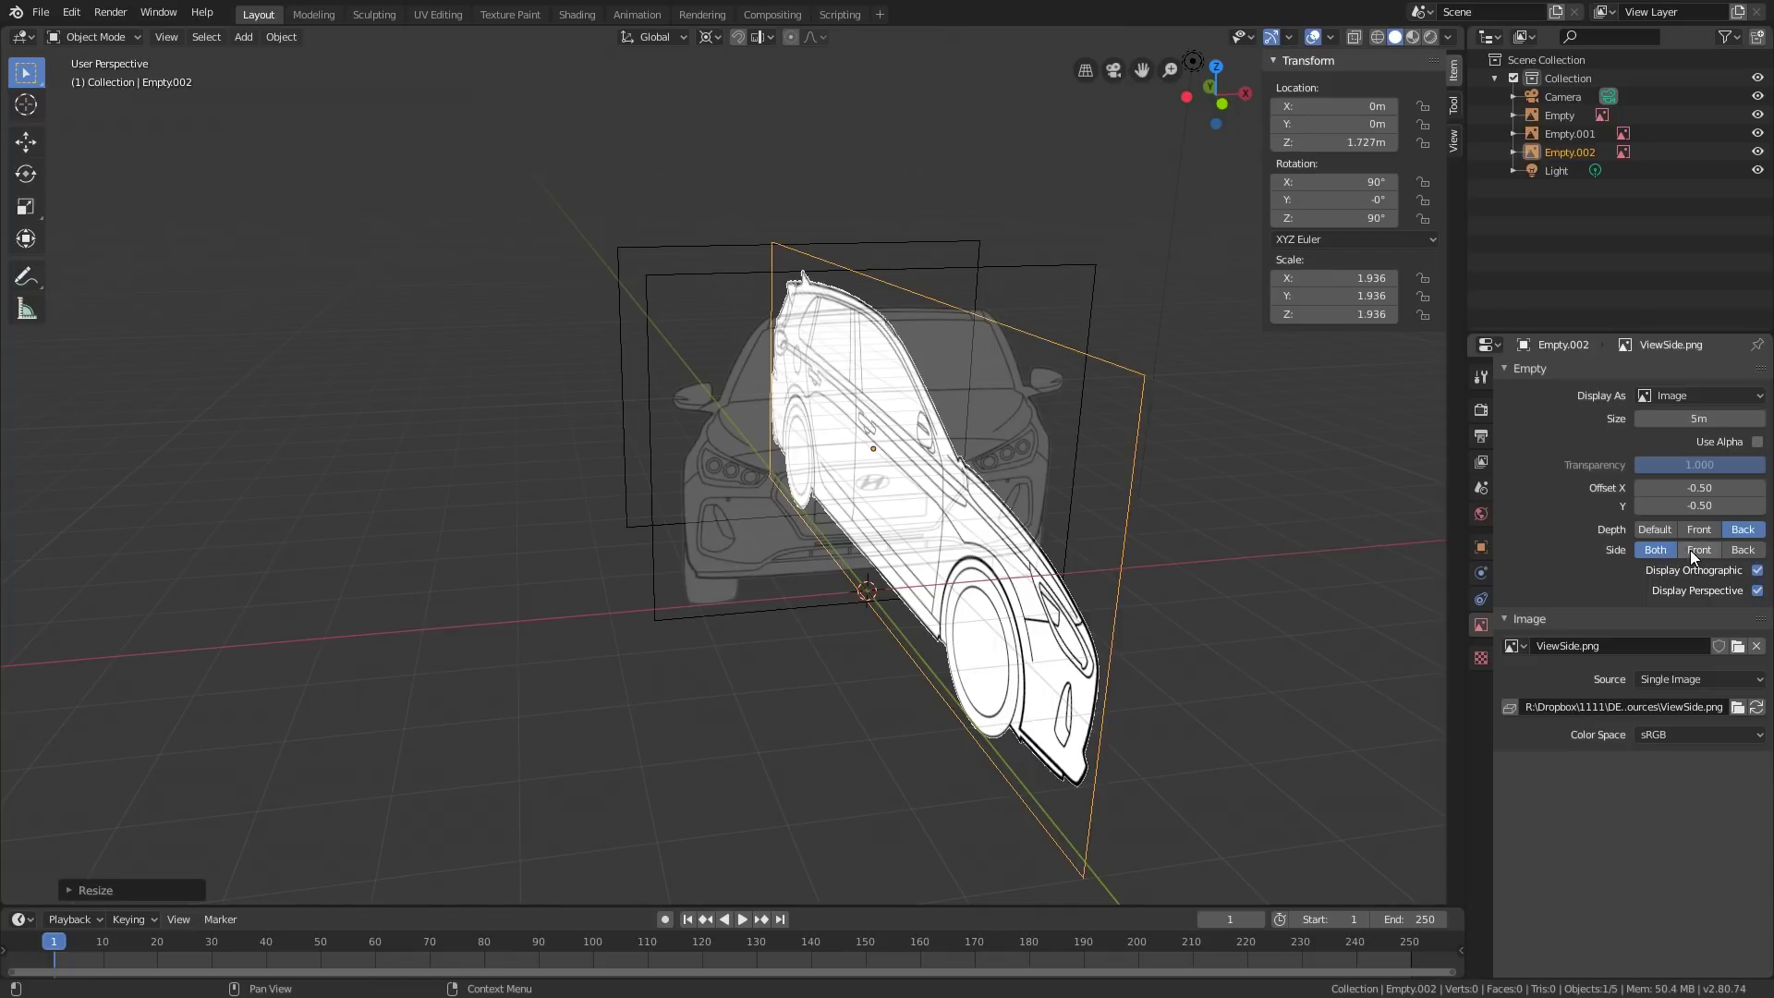
Step: Lower the side-view Empty's transparency with alpha to 0.200, via 0.400
middle_drag(1180, 530, 1057, 452)
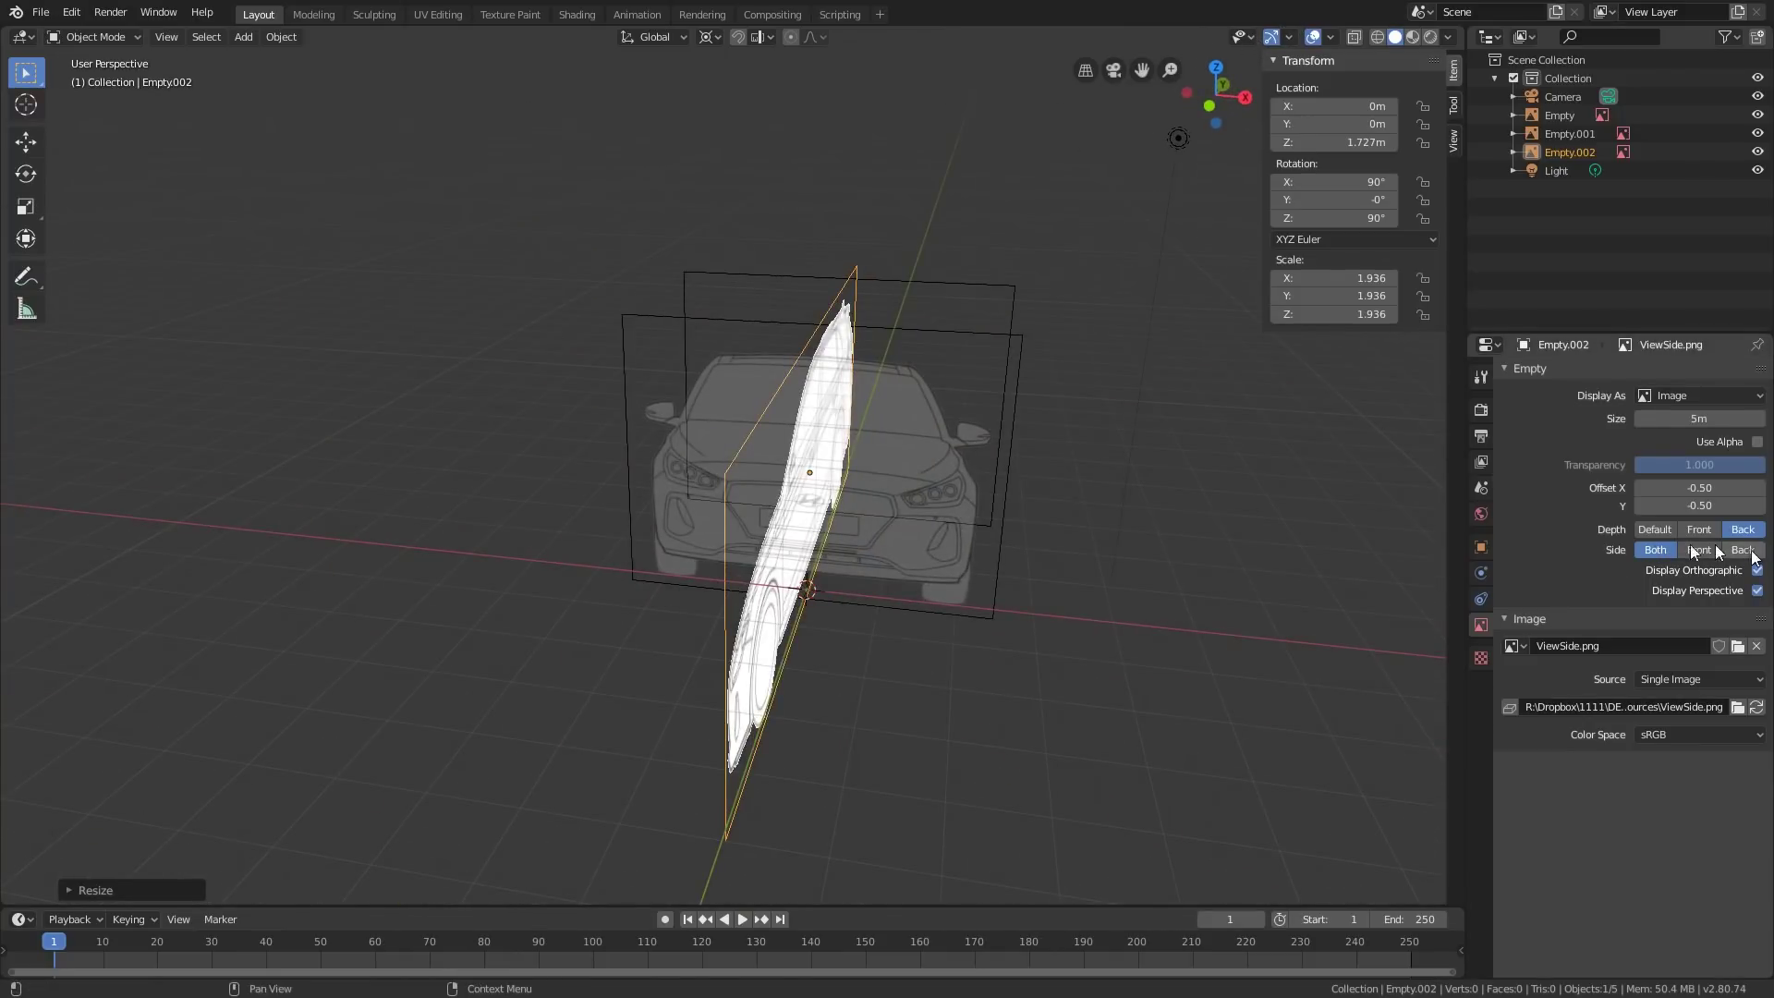
middle_drag(1063, 517, 985, 510)
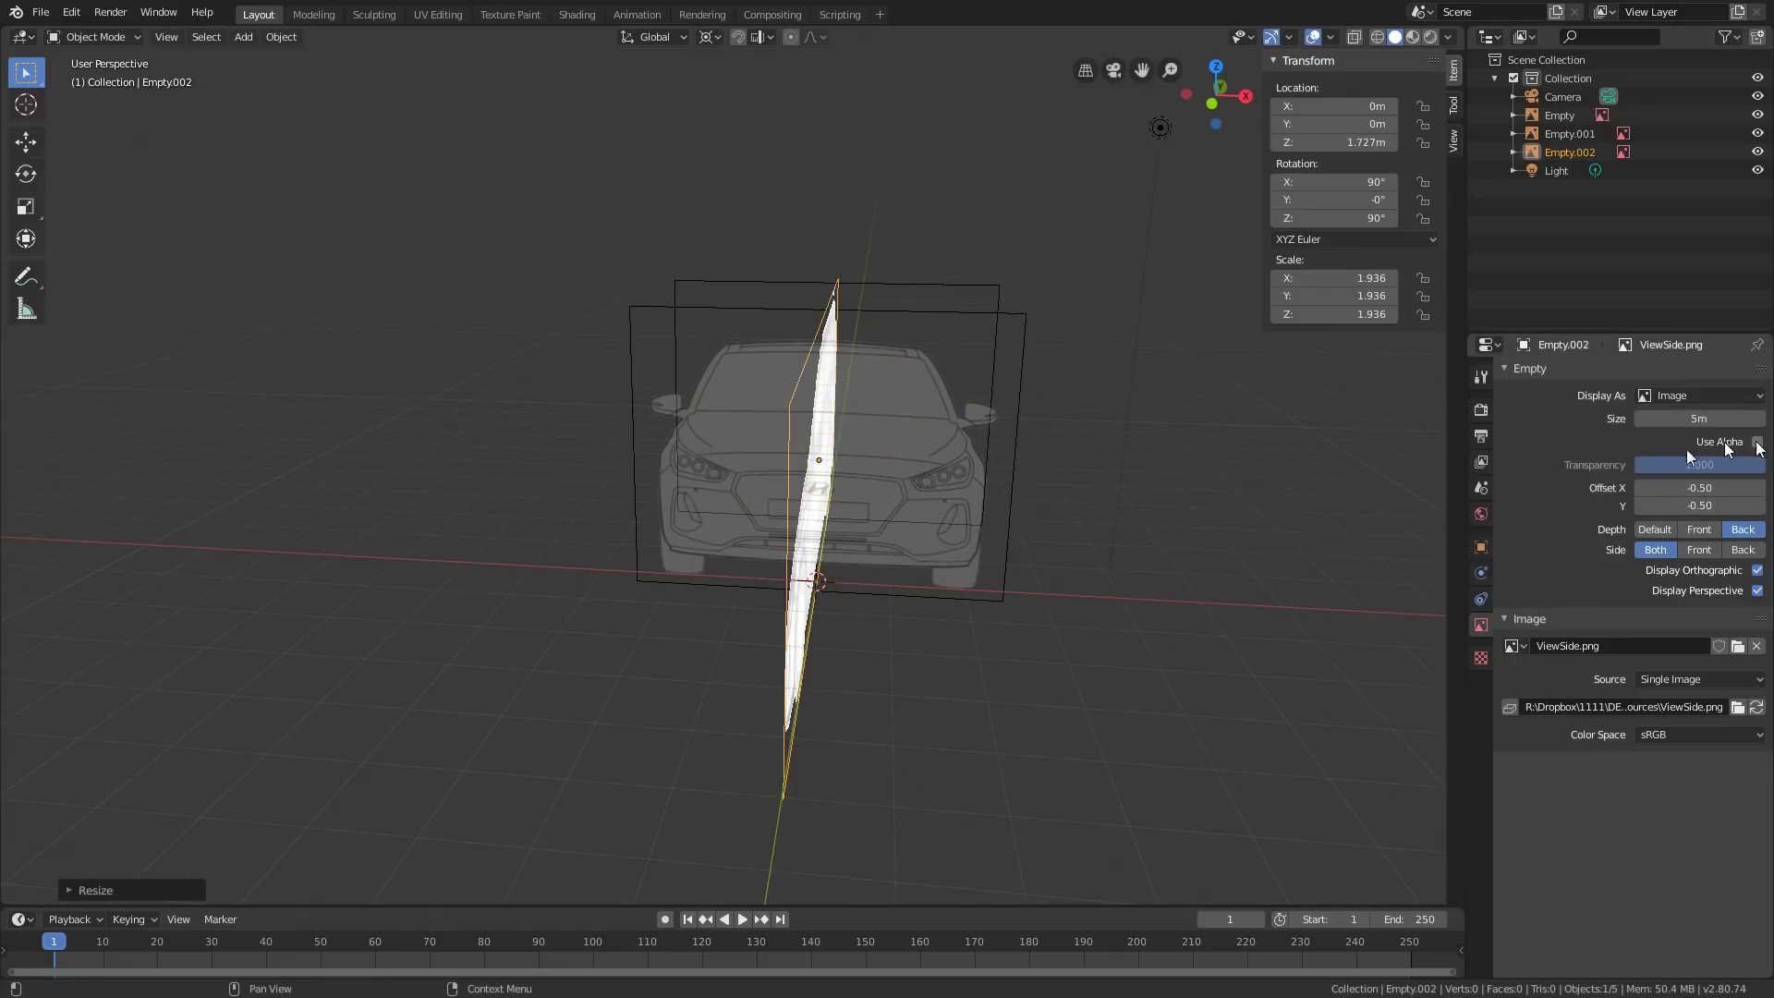
middle_drag(1385, 499, 1207, 503)
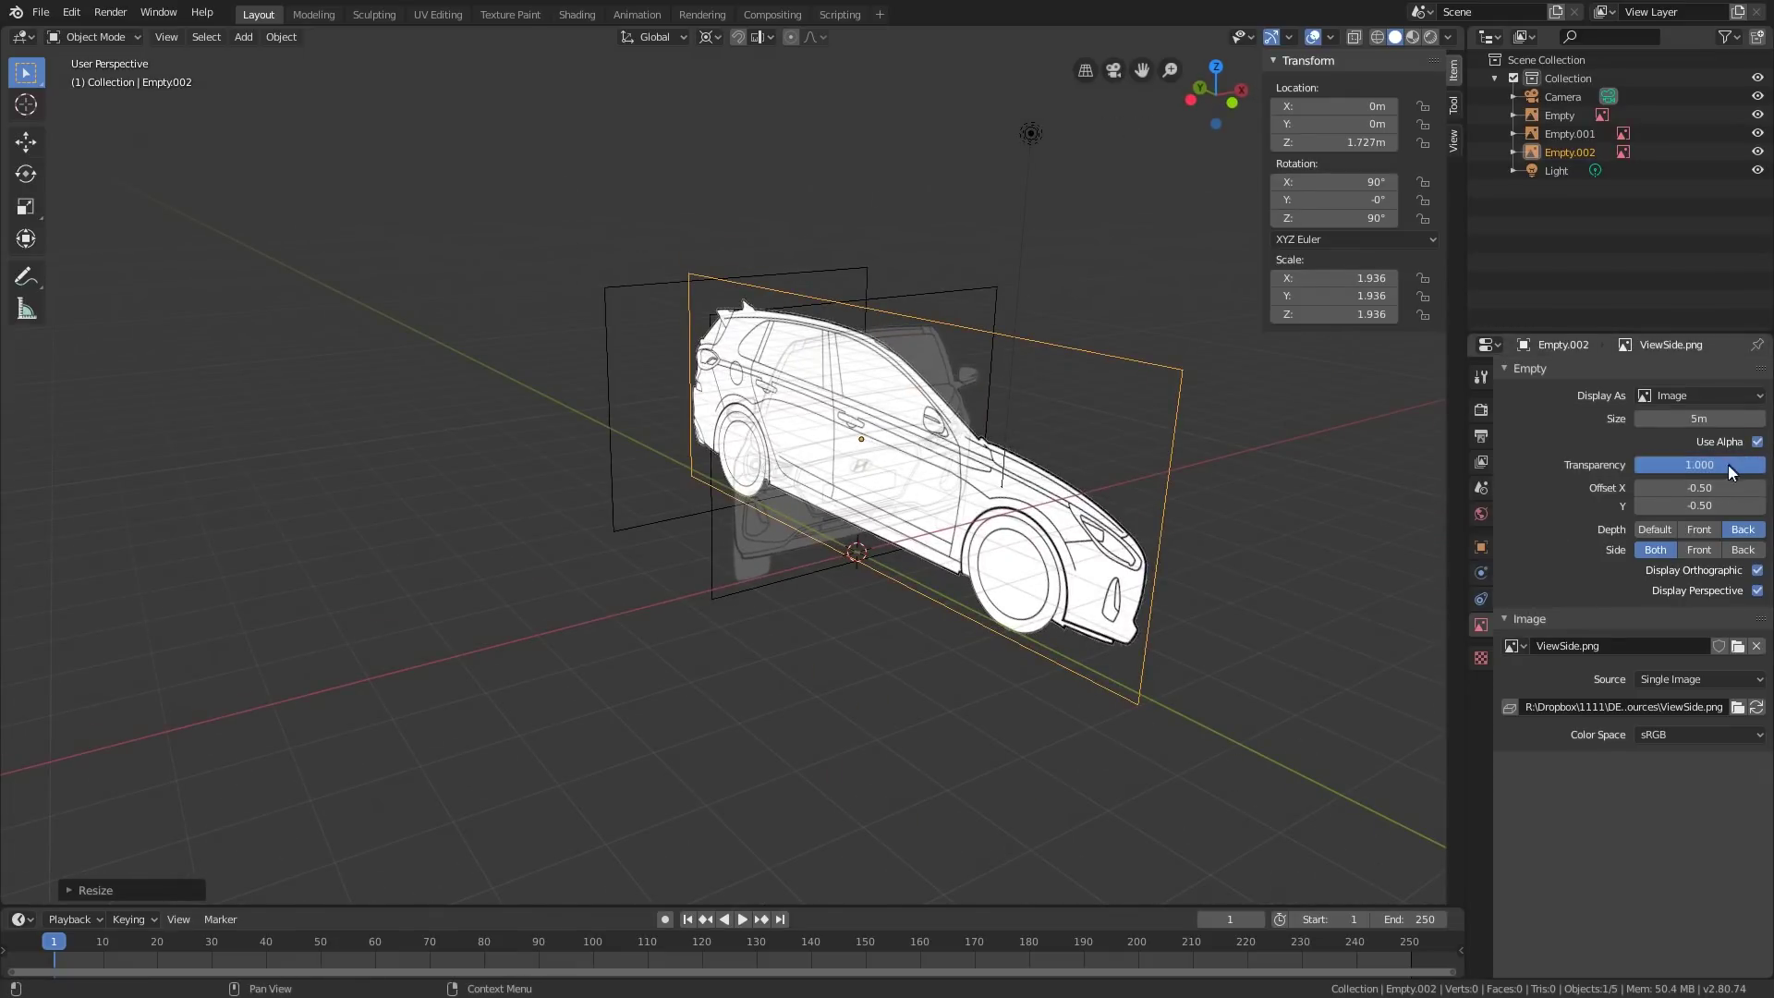
drag(1731, 471, 1660, 465)
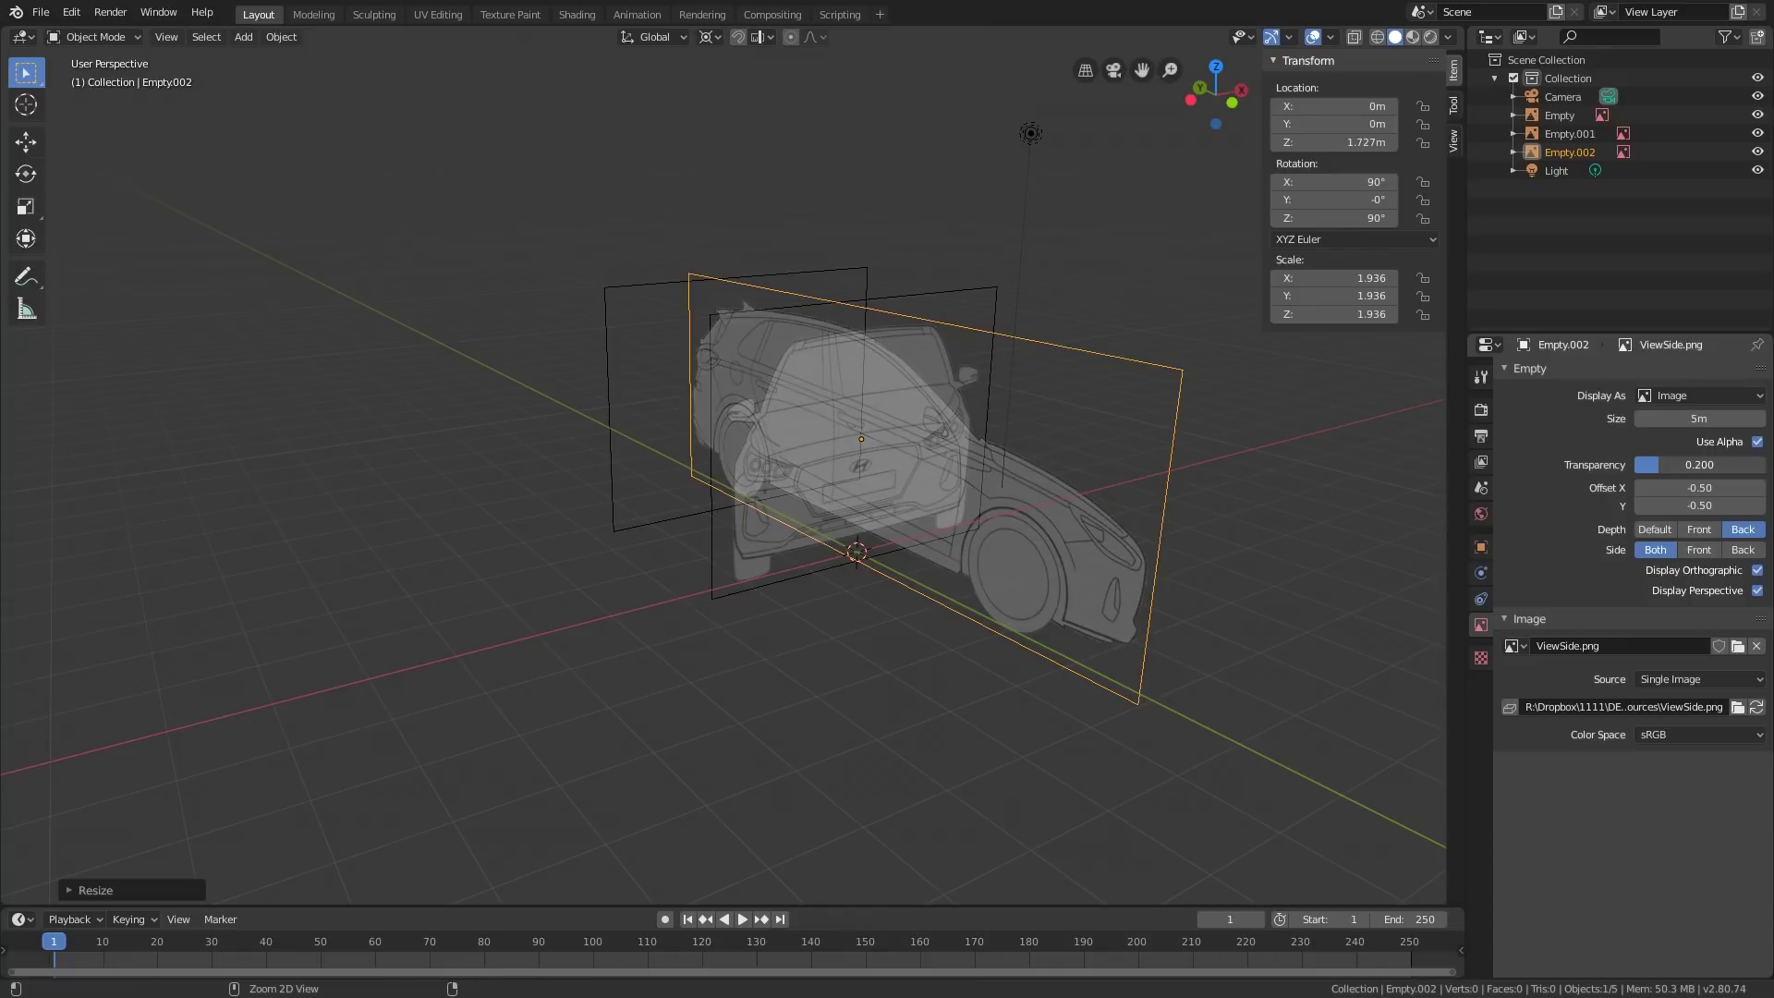
middle_drag(998, 457, 1007, 442)
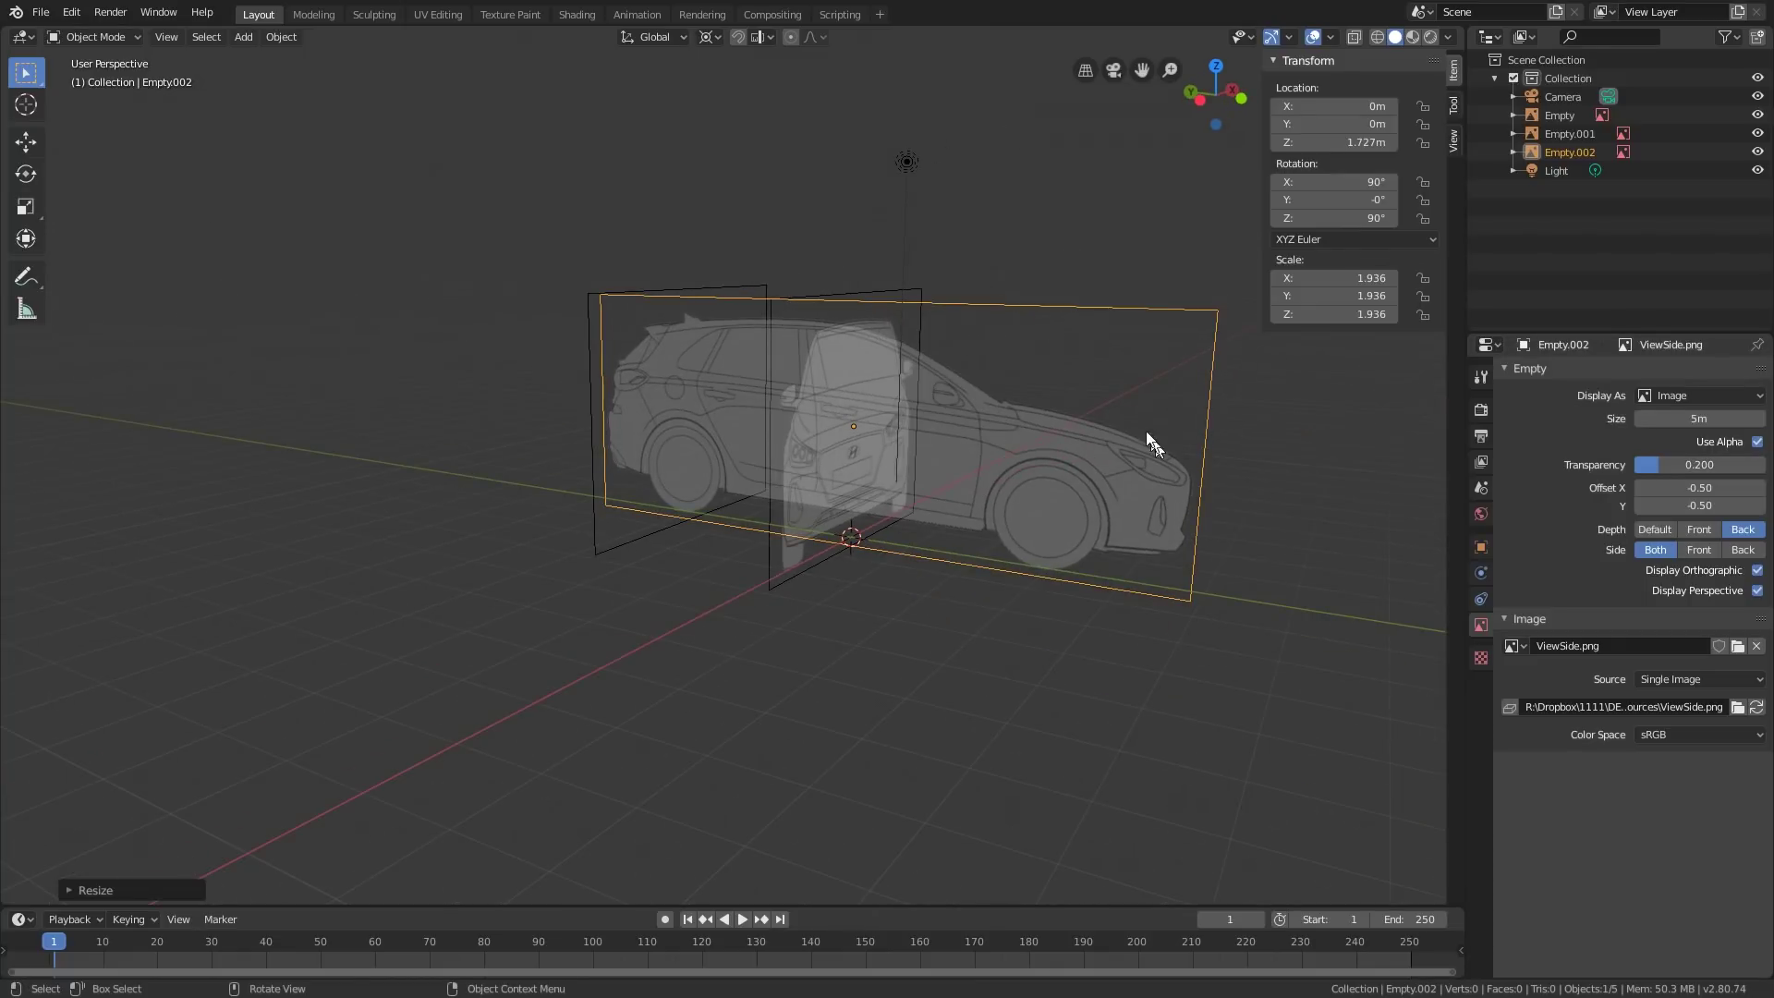
click(582, 396)
middle_drag(959, 447, 924, 486)
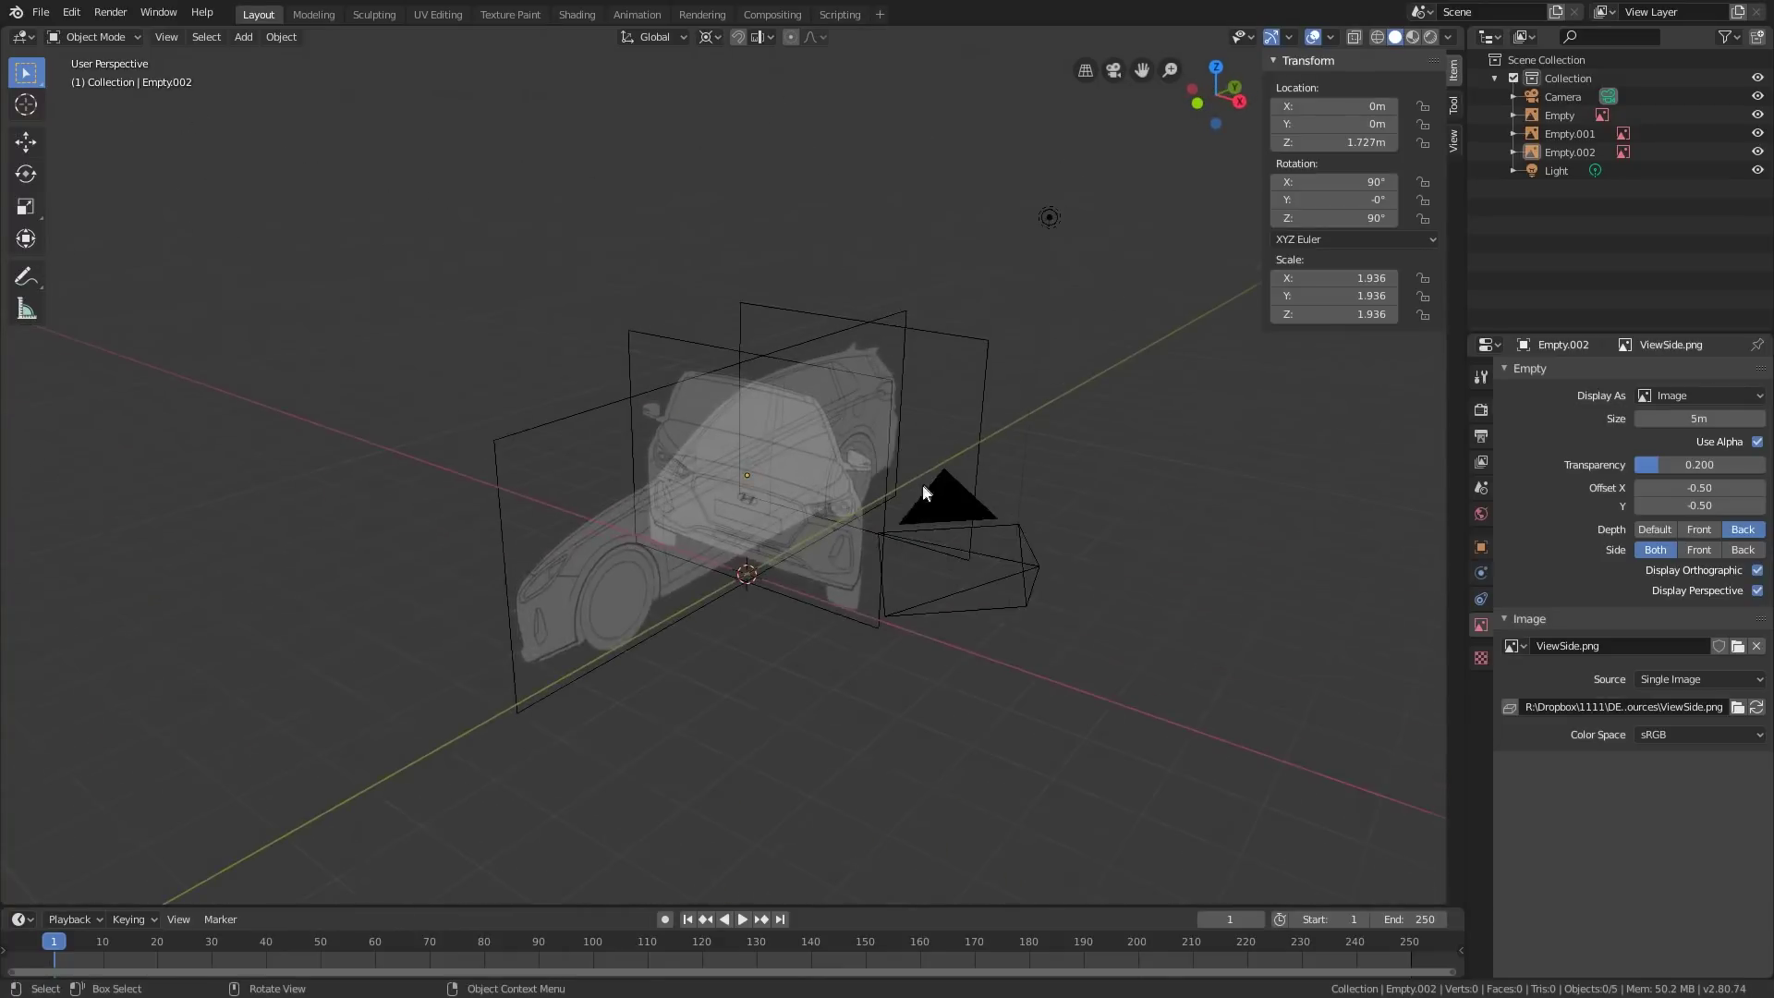
middle_drag(873, 381, 495, 460)
click(559, 412)
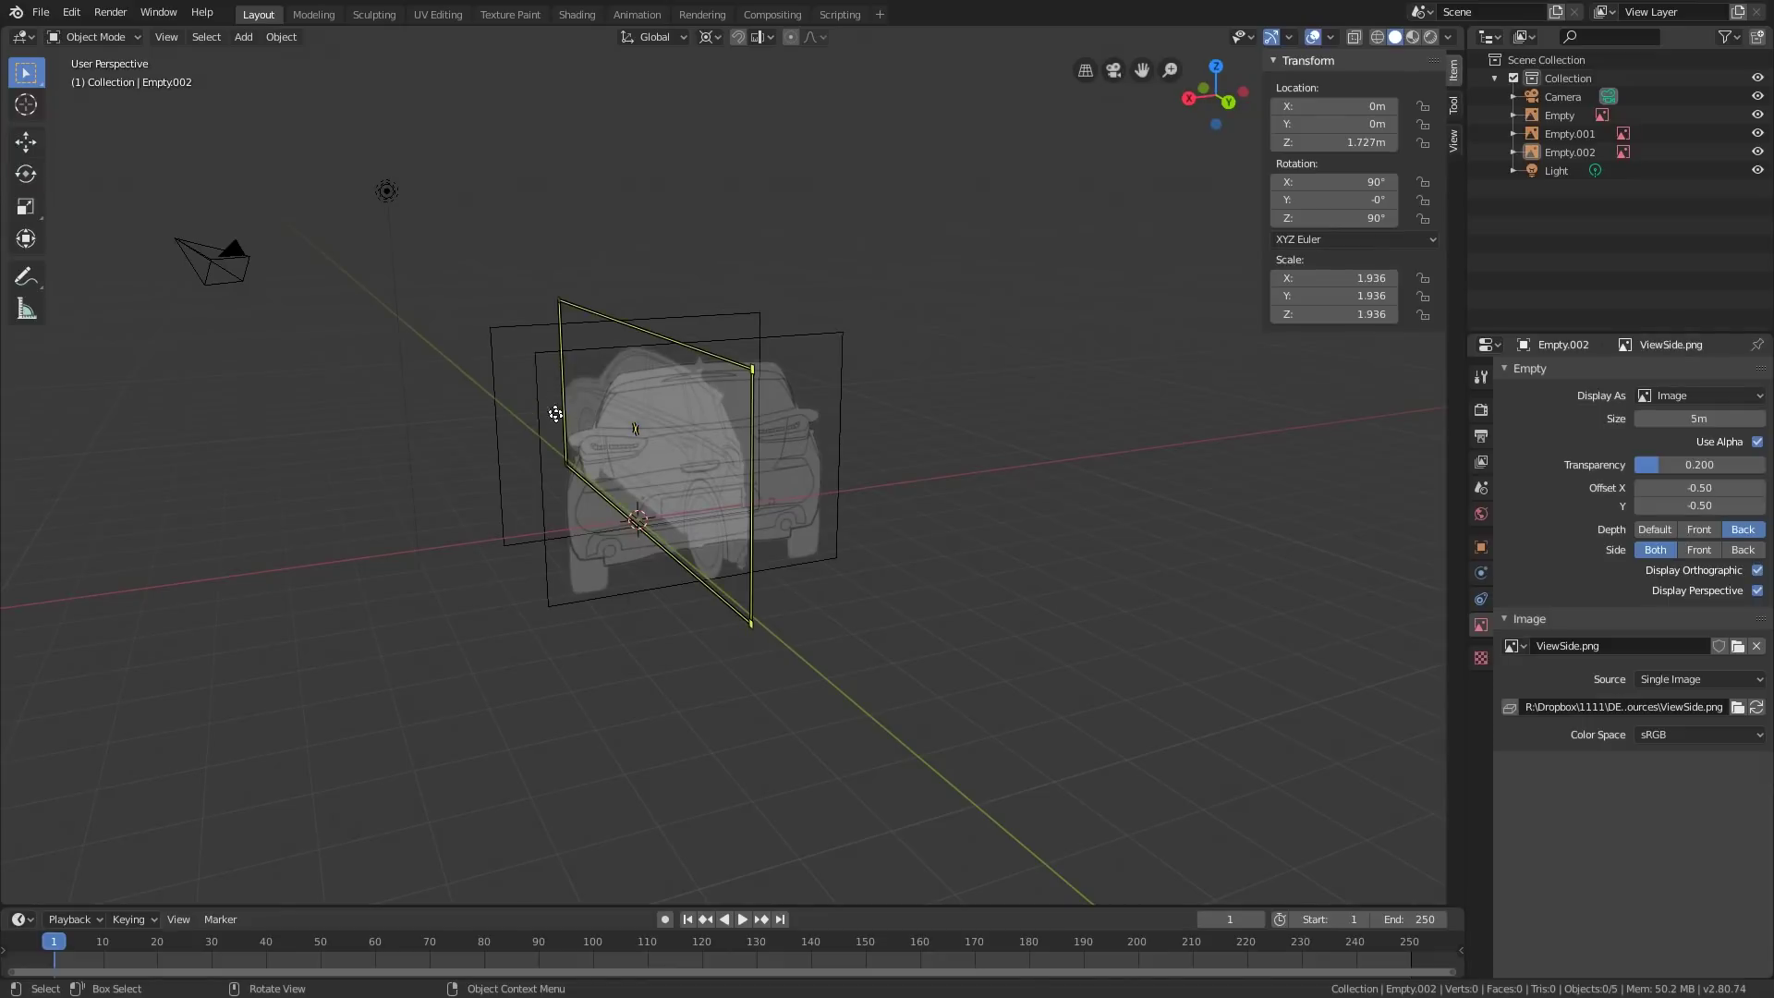
scroll(556, 416, up, 2)
key(alt+a)
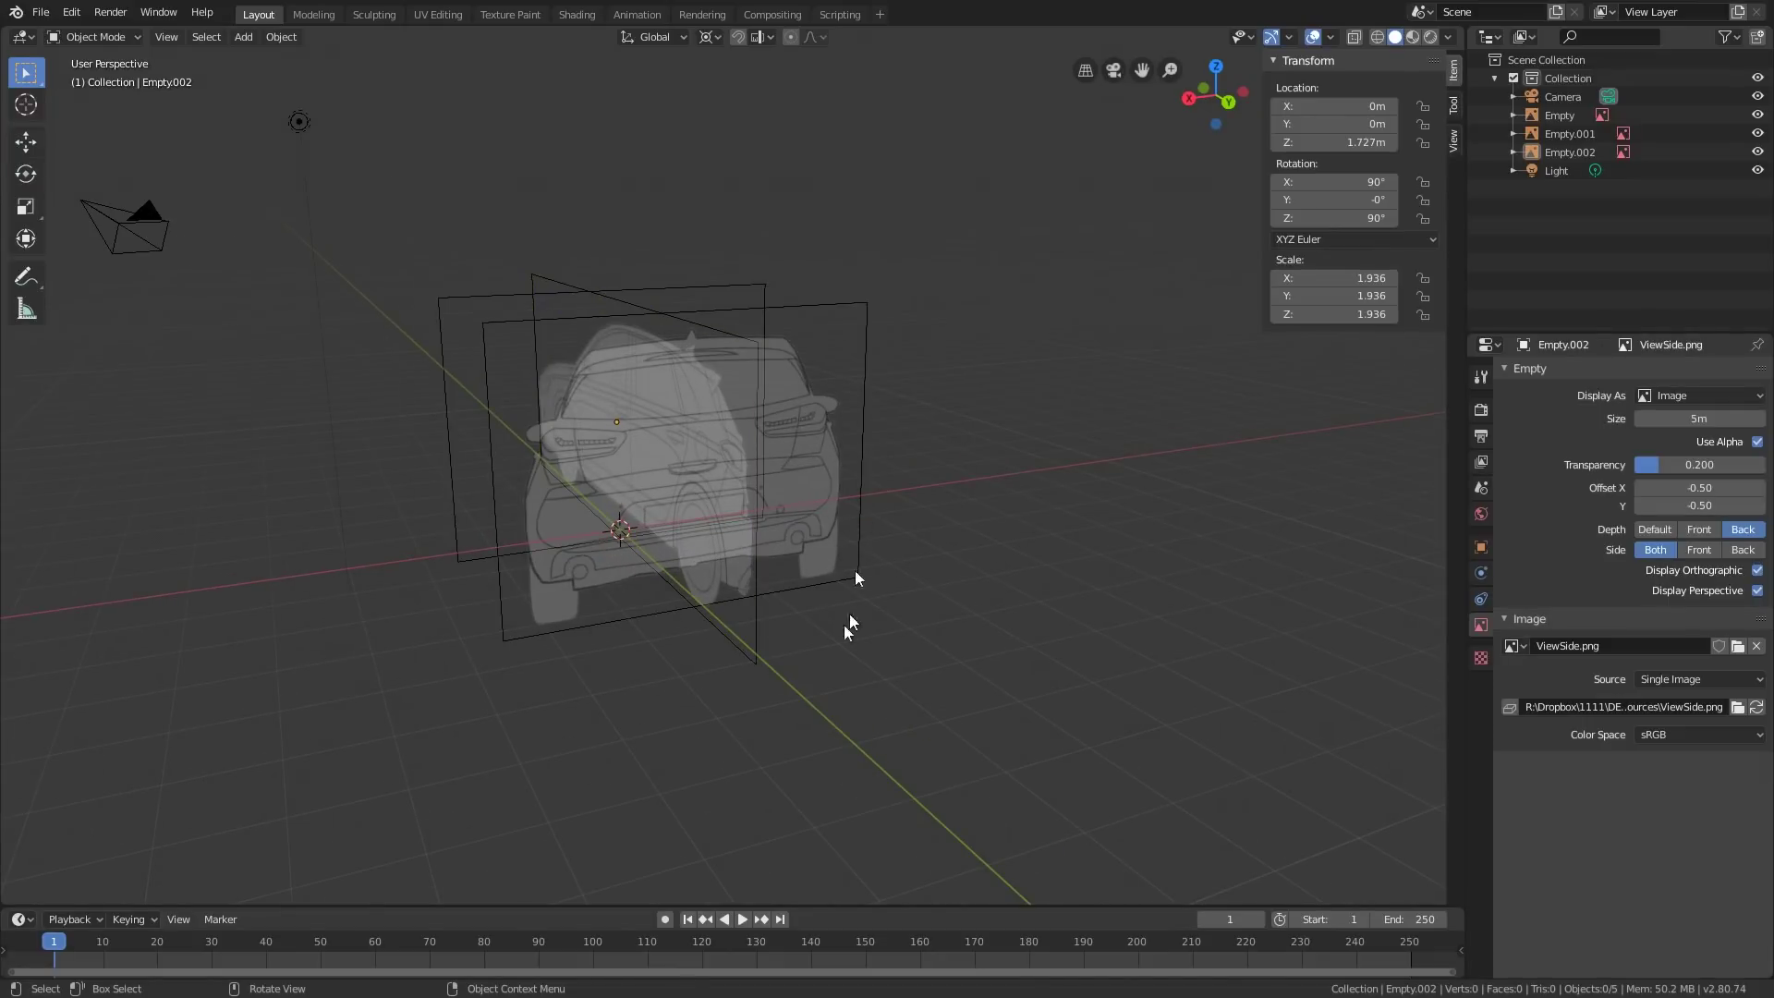
middle_drag(848, 626, 1090, 456)
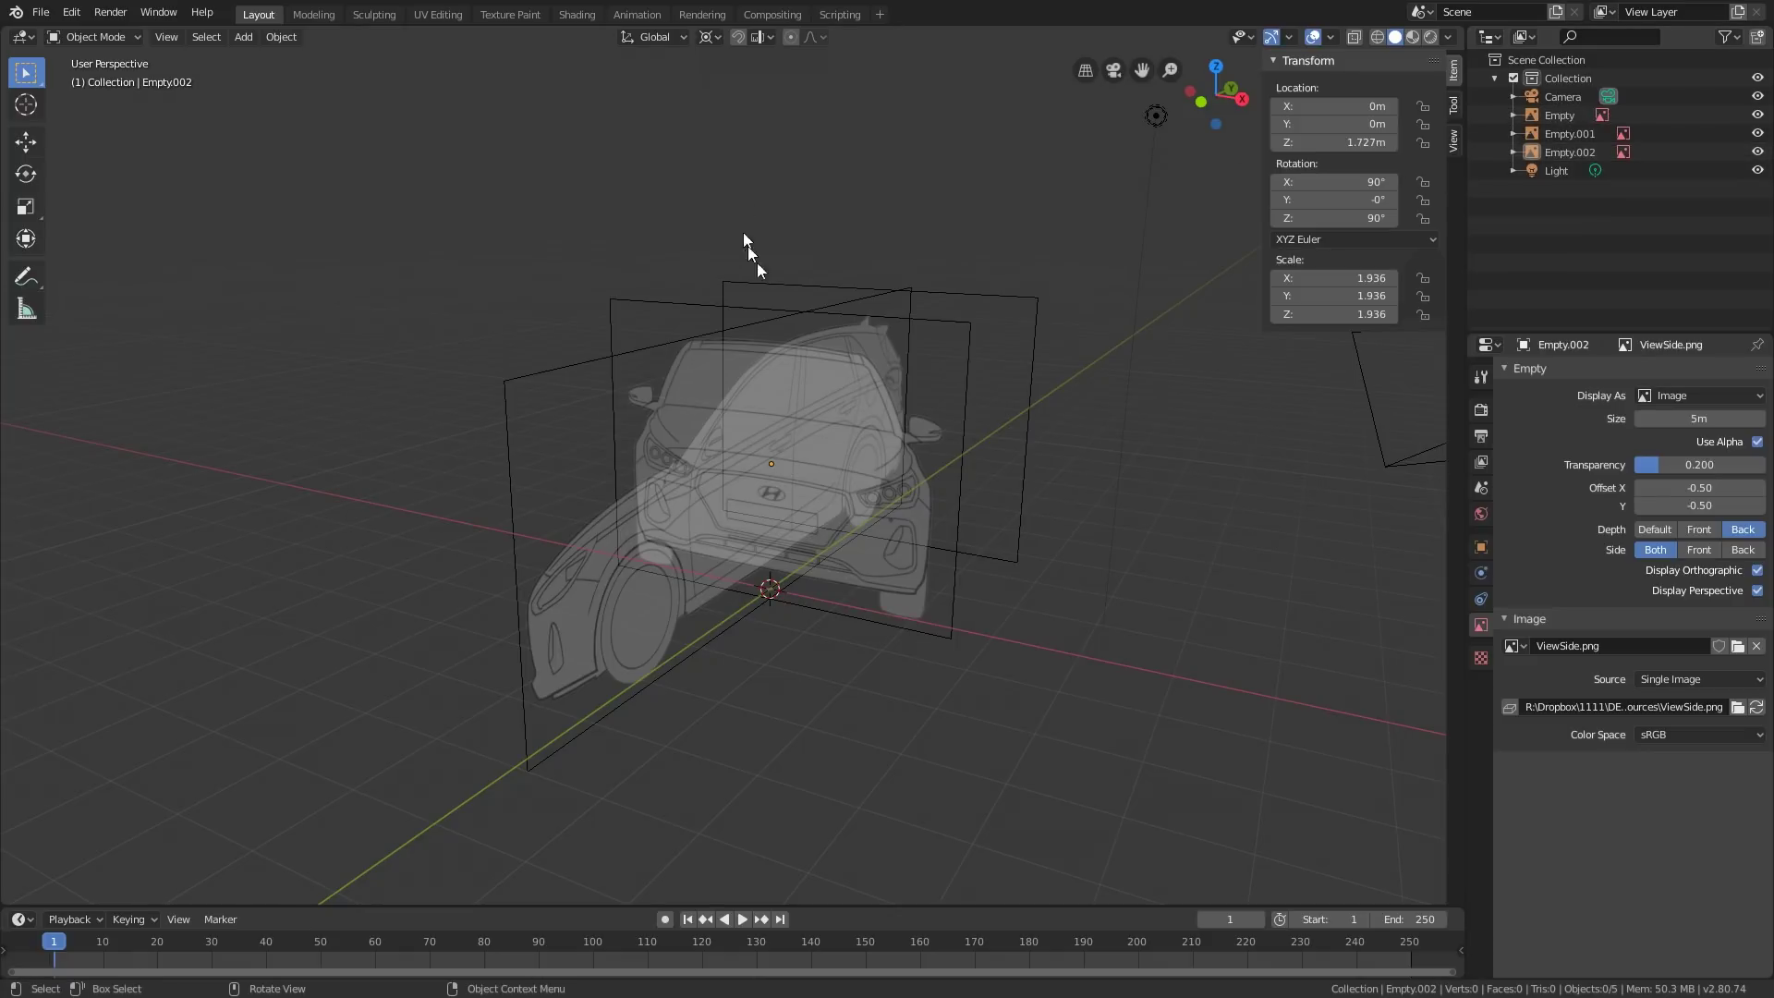
click(857, 409)
middle_drag(913, 374, 985, 496)
click(970, 483)
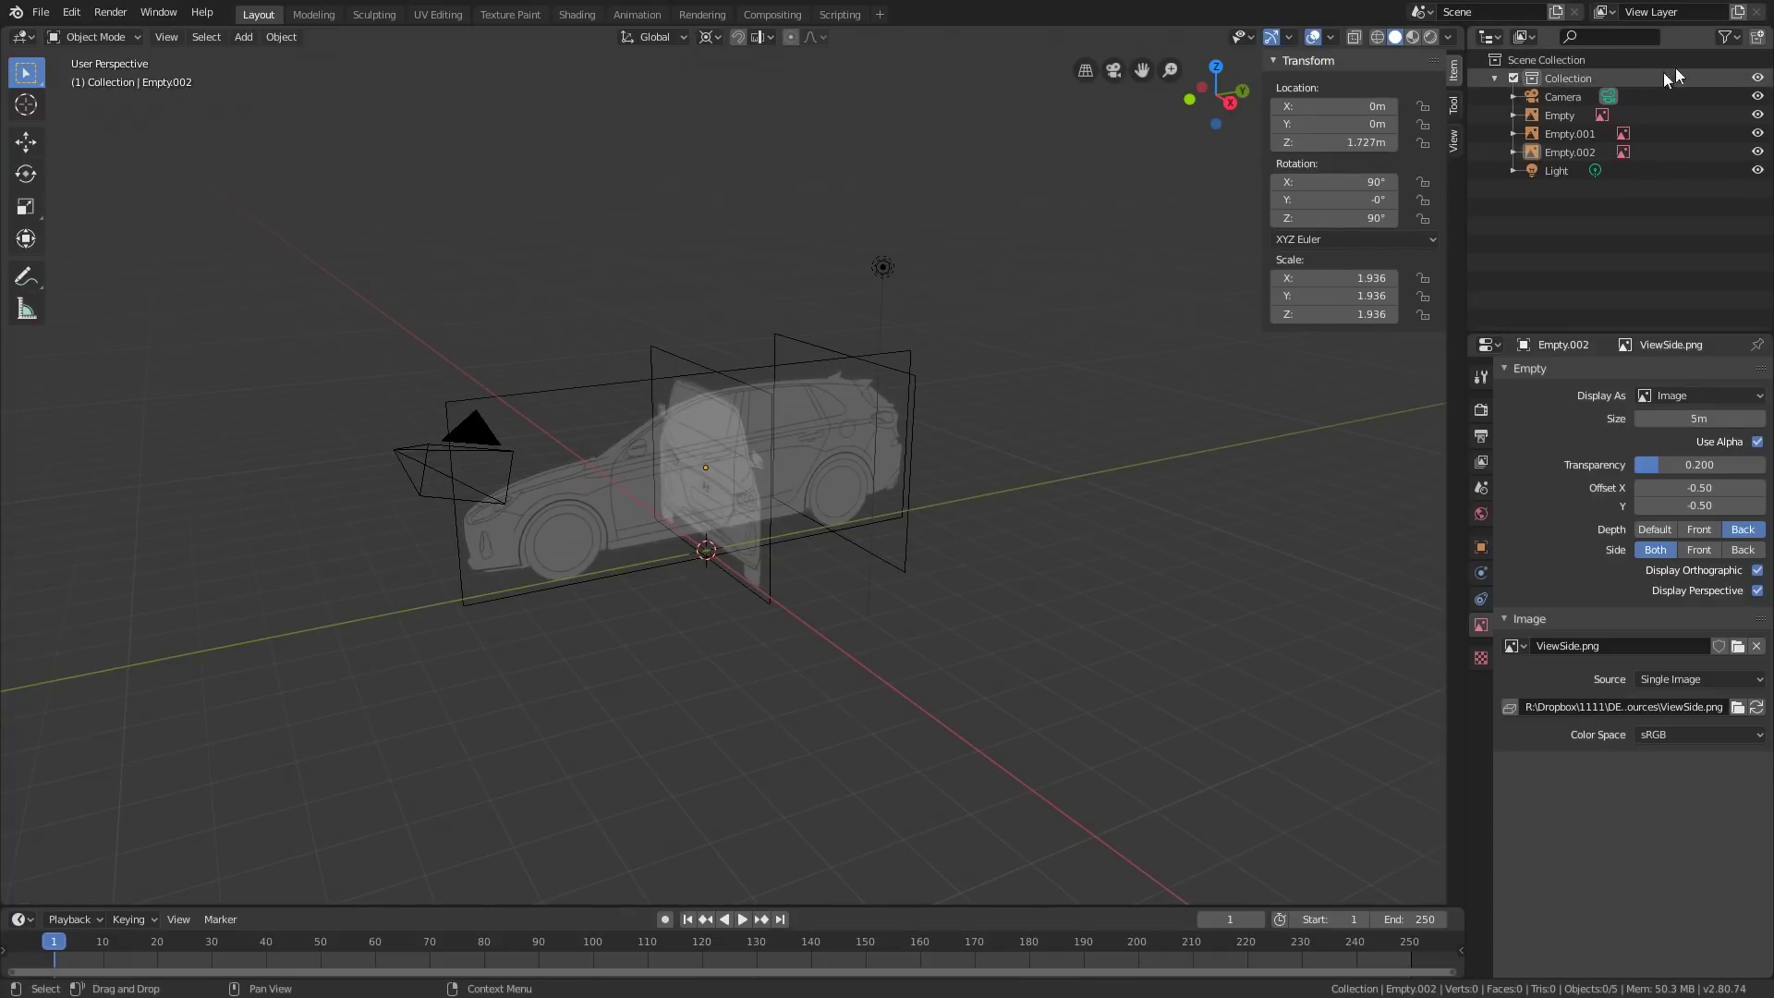
Step: Show the Selectable toggle in the outliner and make Empty.002 unselectable
click(1732, 35)
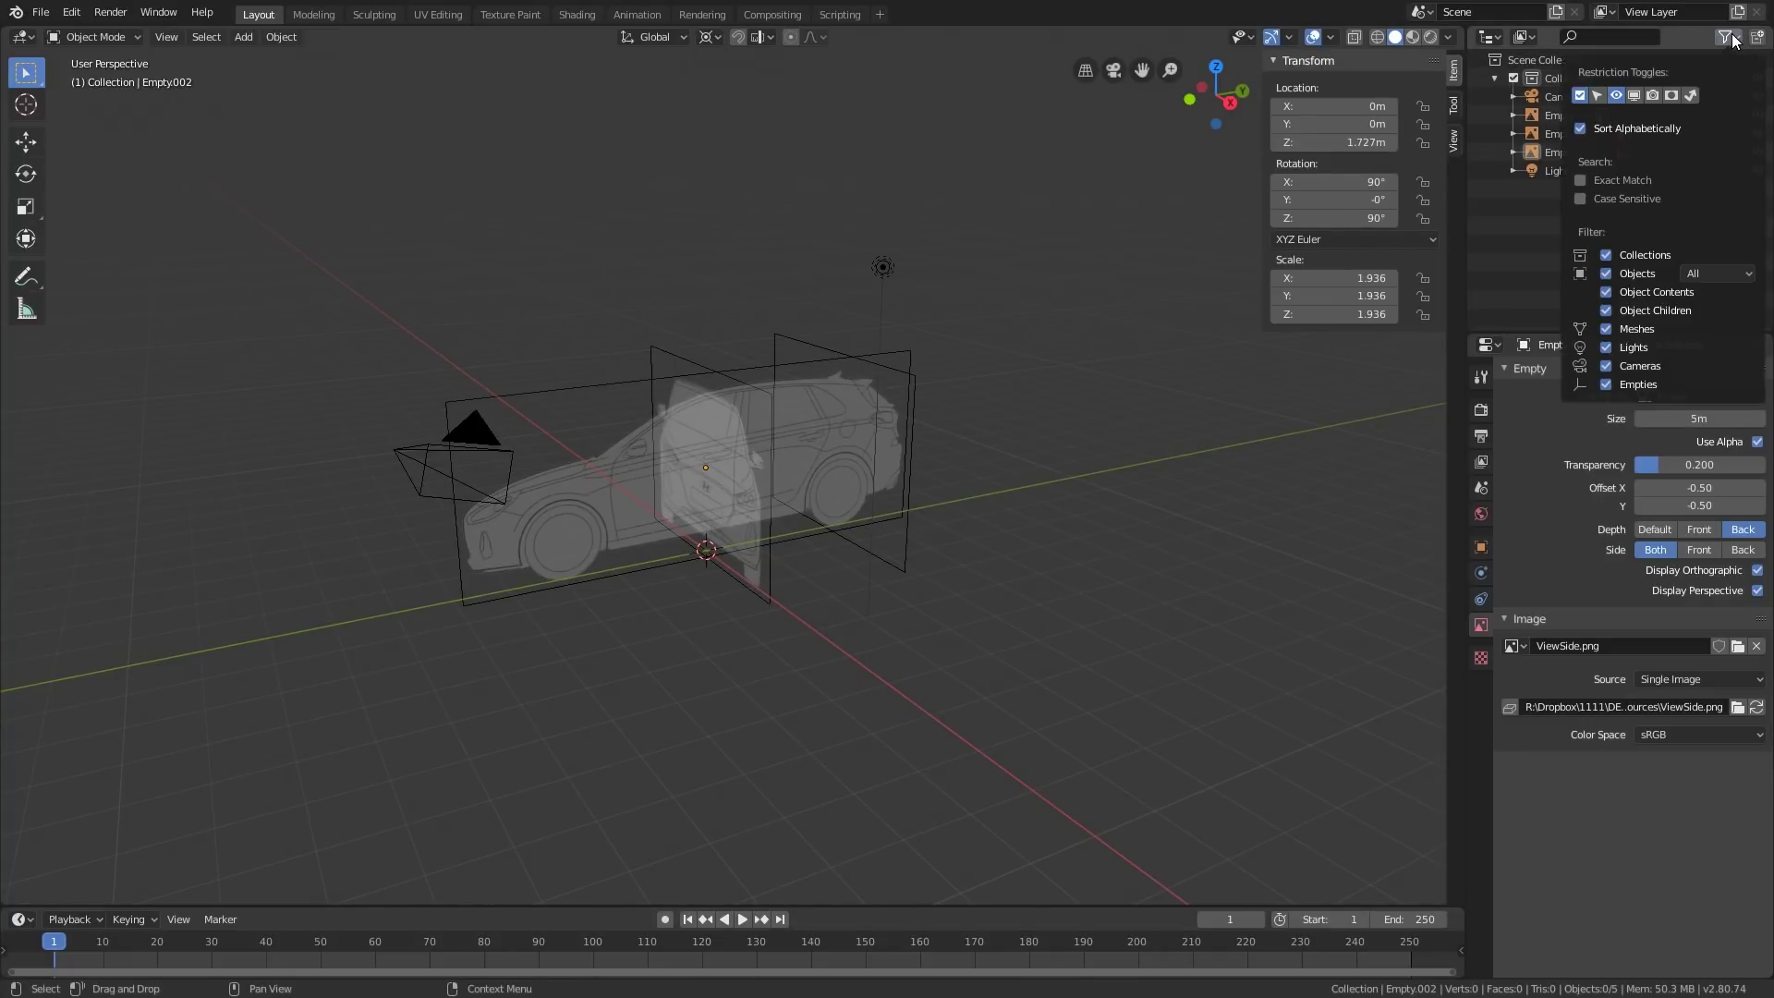
click(1598, 96)
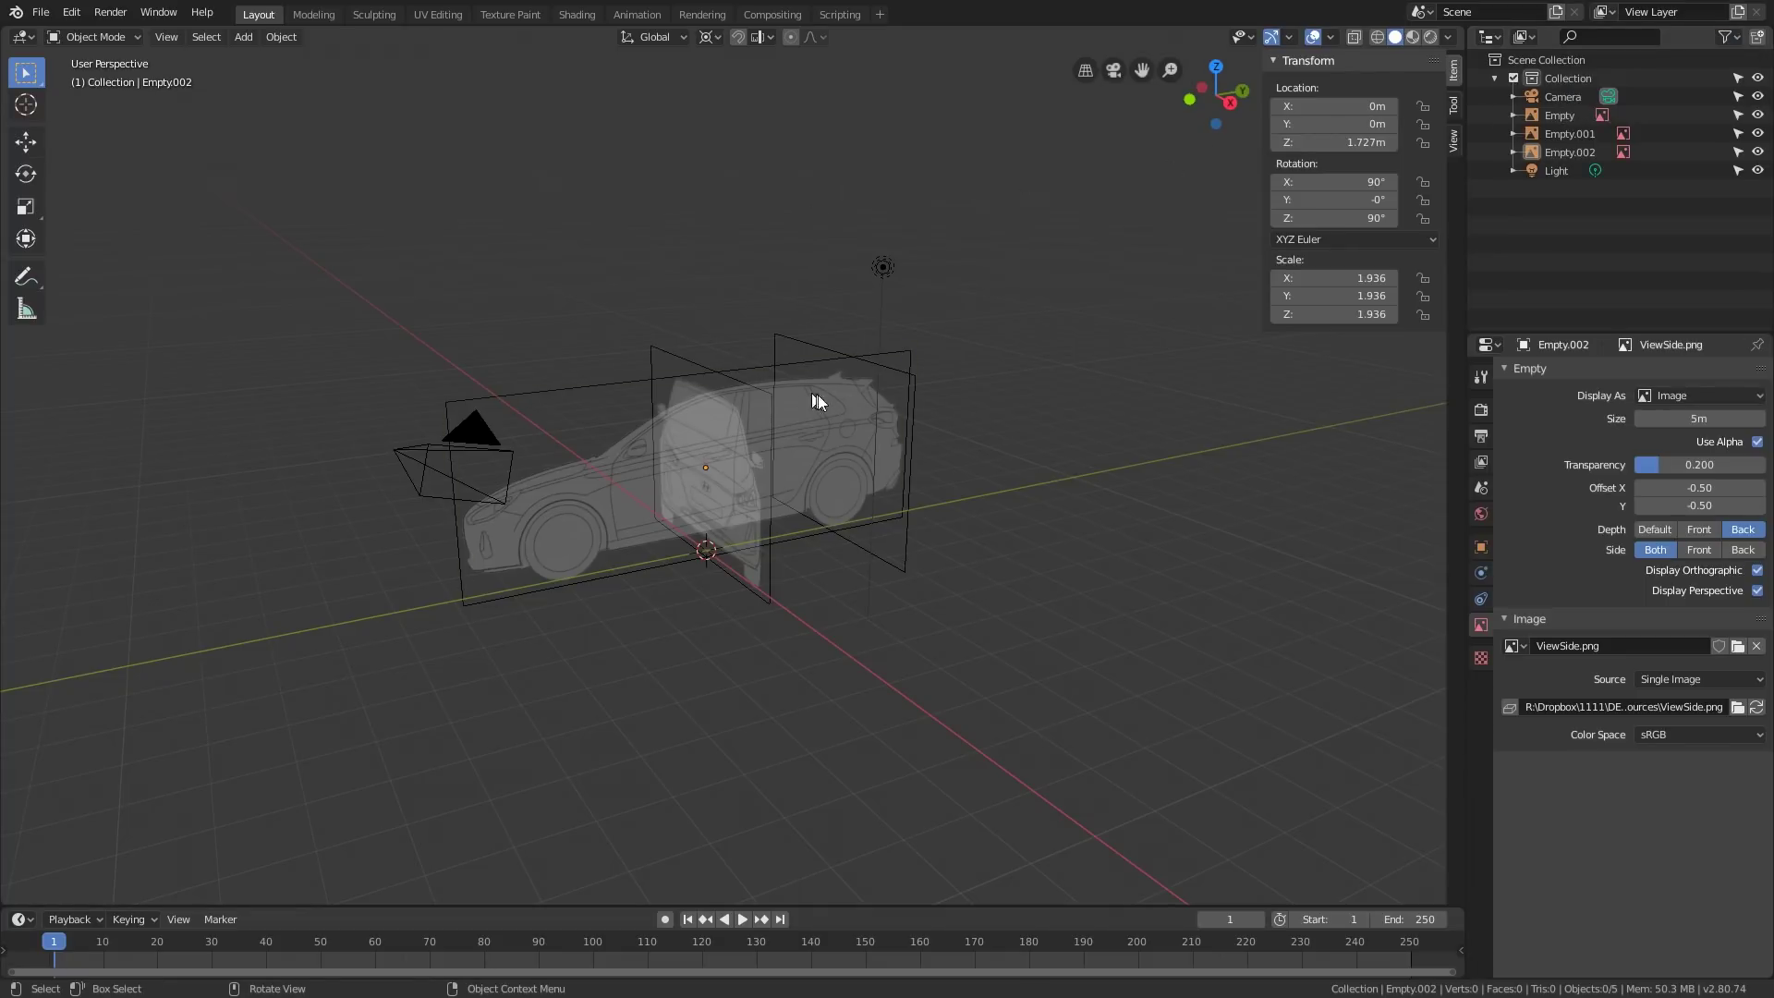
middle_drag(1108, 367, 911, 407)
click(792, 427)
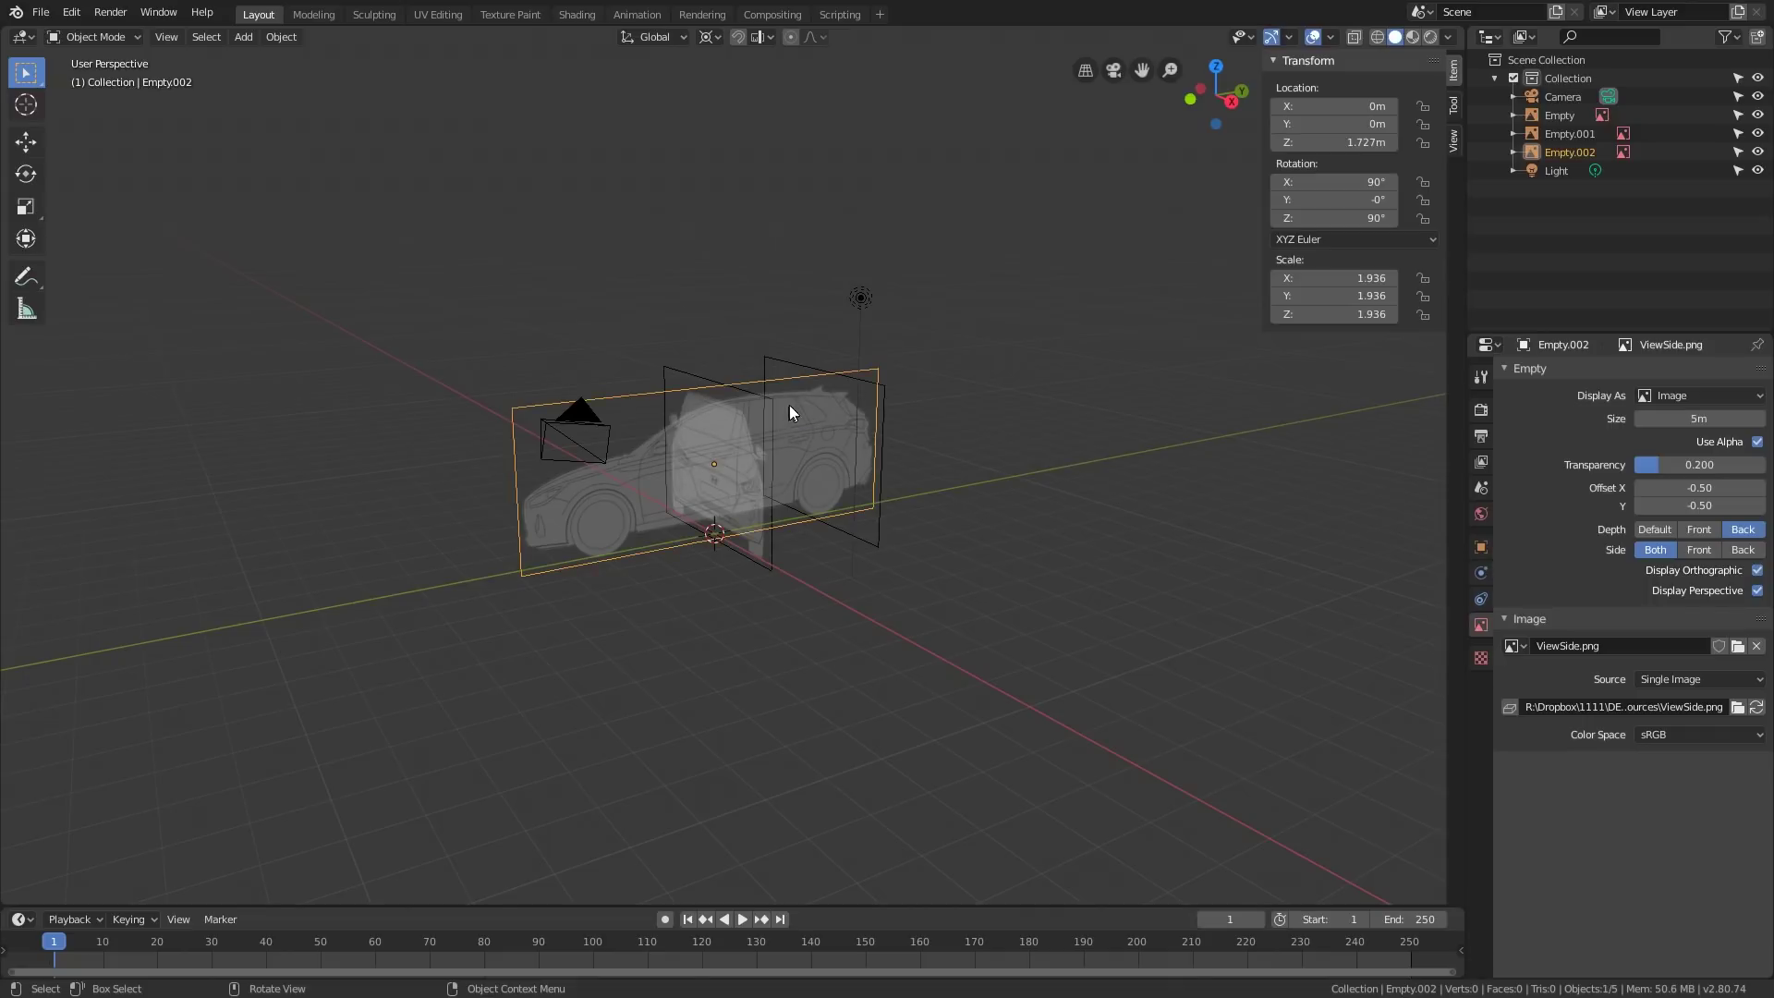
click(1737, 152)
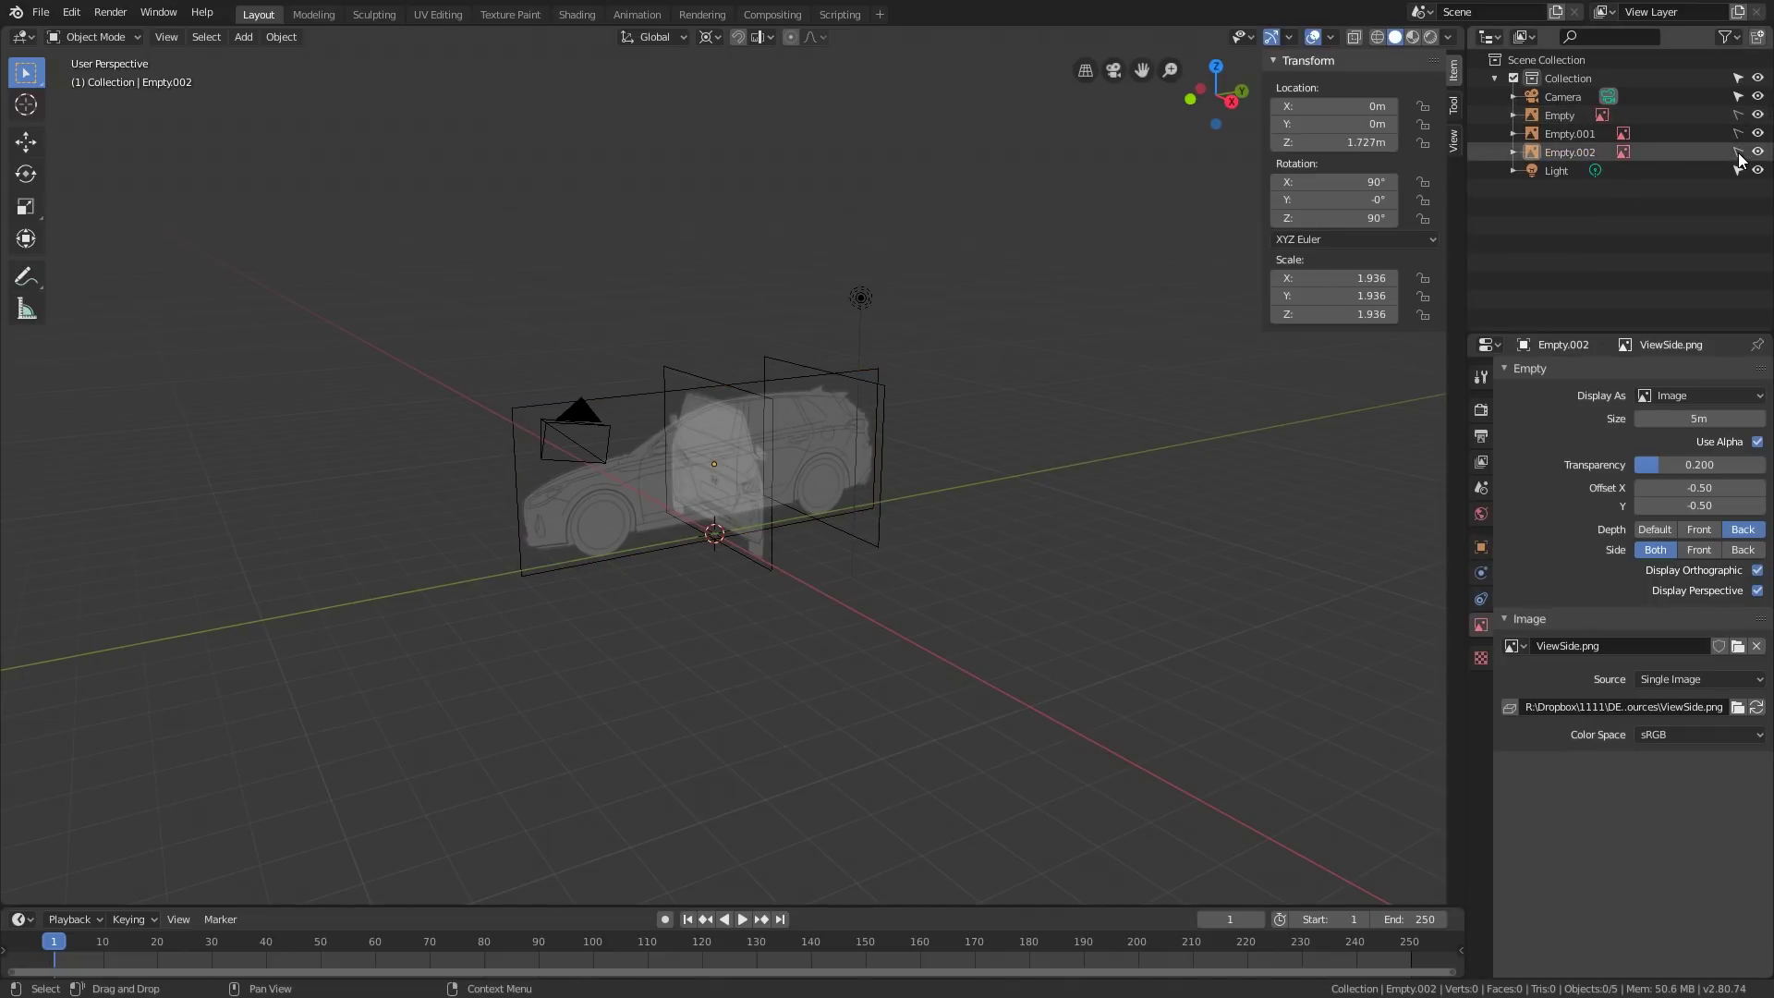
Step: Select the camera and the light, orbit to a front view, and browse the Shift+A Add menu
click(584, 425)
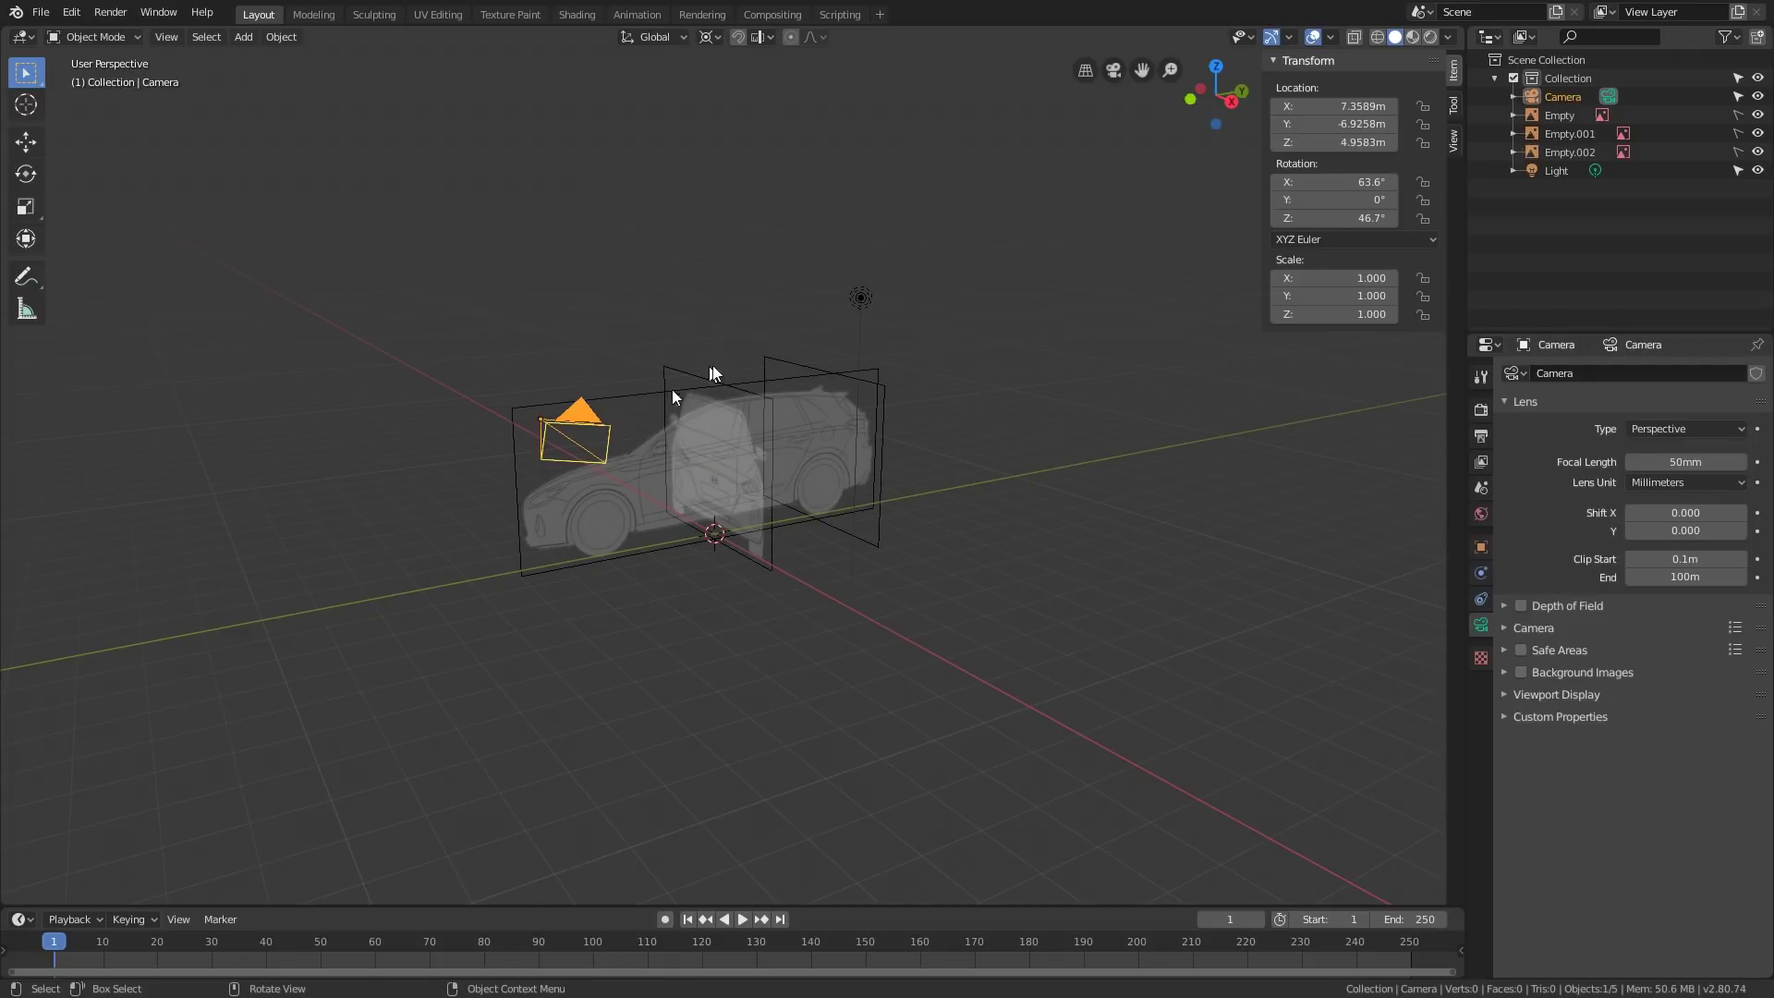
click(860, 302)
middle_drag(813, 342, 929, 378)
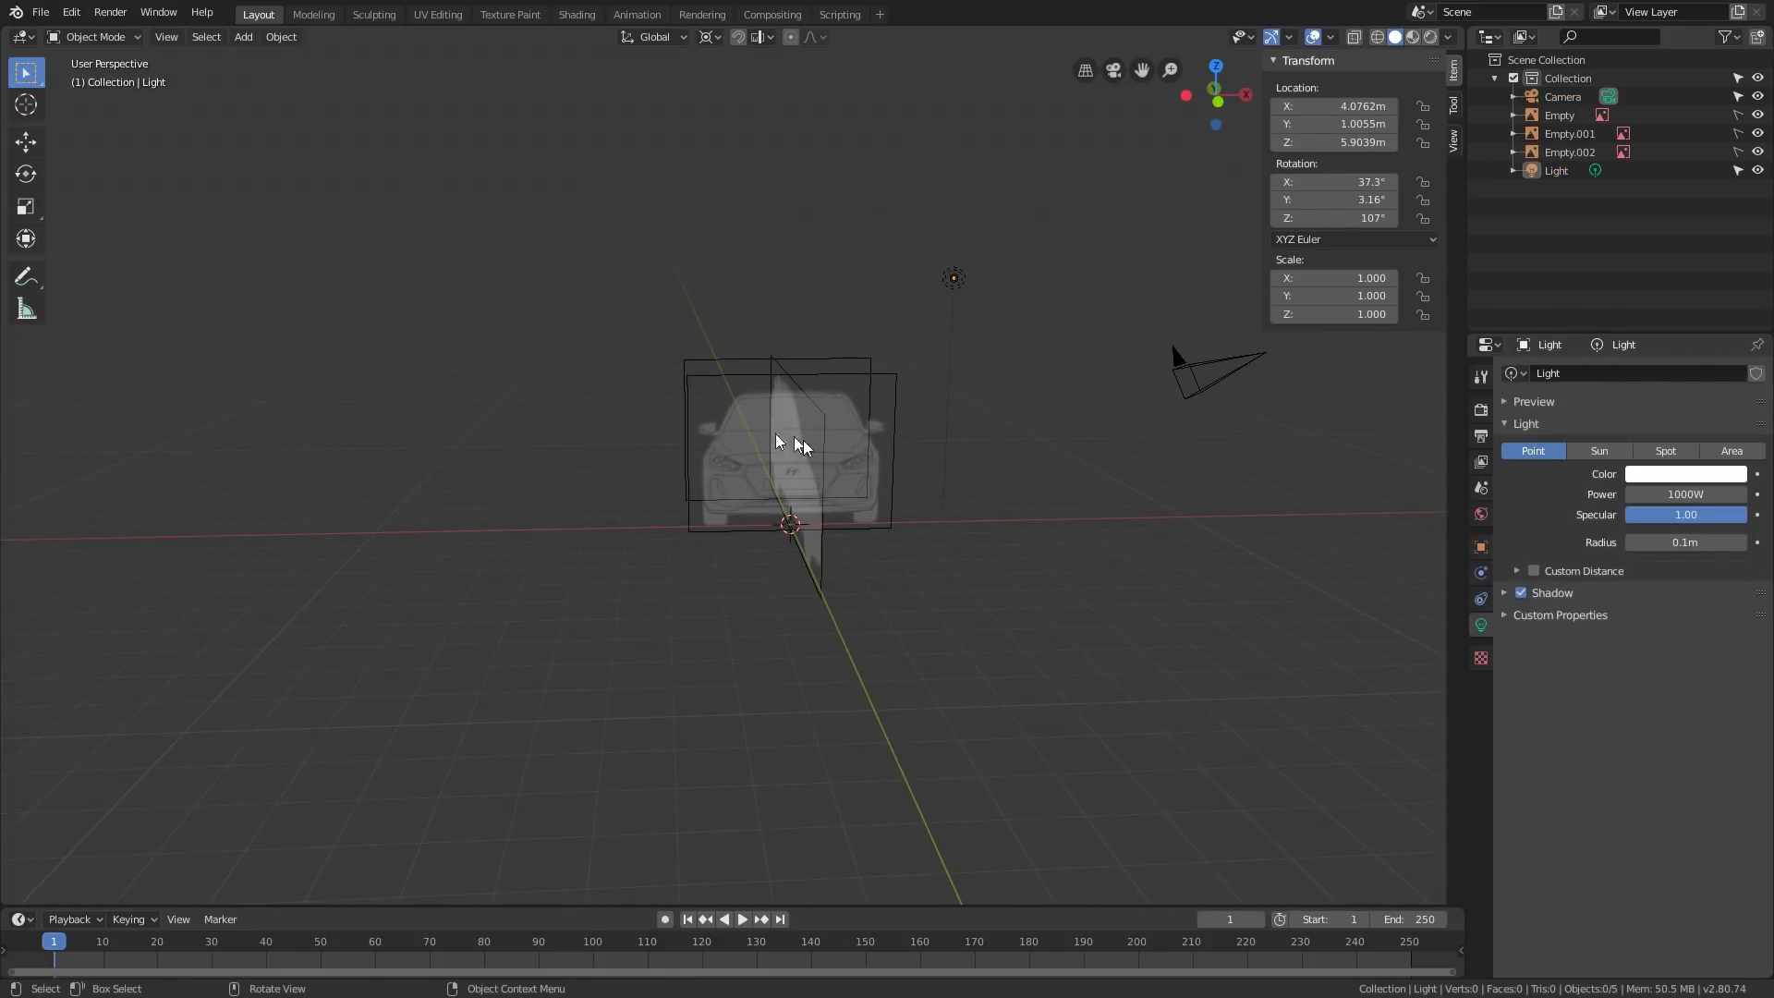
middle_drag(802, 448, 875, 465)
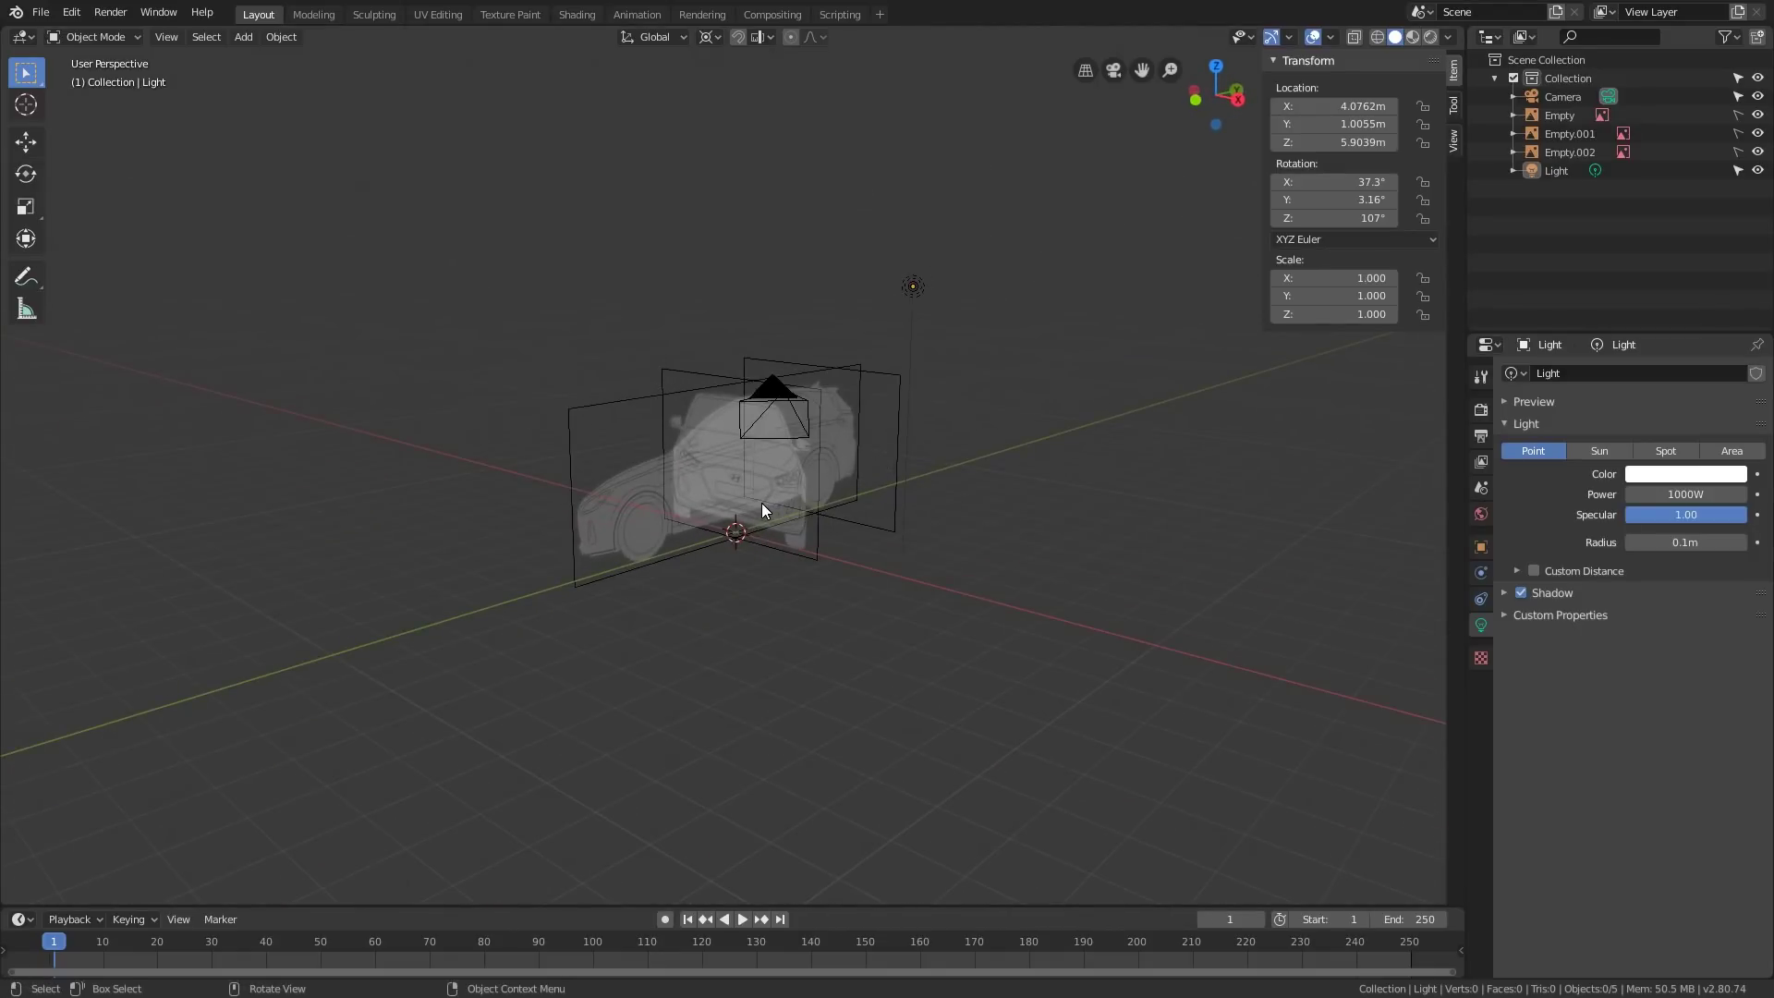
middle_drag(765, 510, 868, 502)
key(shift+a)
mouse_move(885, 501)
mouse_move(872, 686)
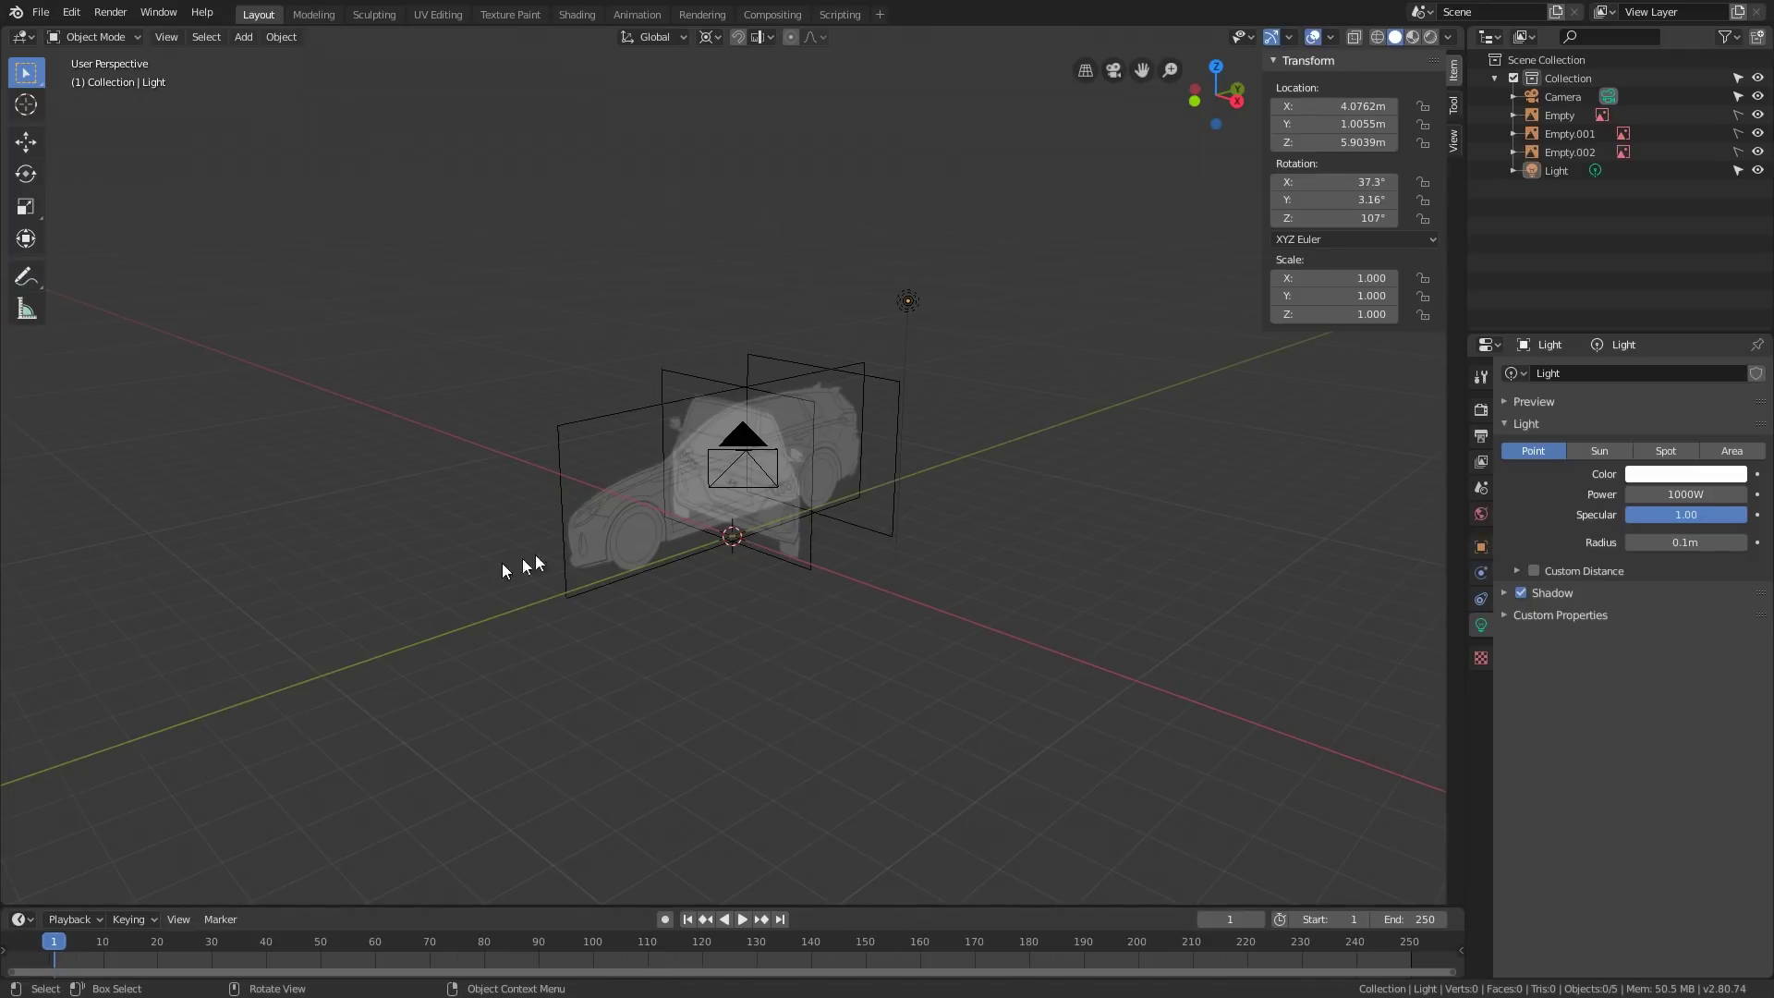
mouse_move(888, 512)
middle_down()
mouse_move(657, 504)
mouse_move(887, 483)
mouse_move(984, 512)
mouse_move(900, 527)
middle_up()
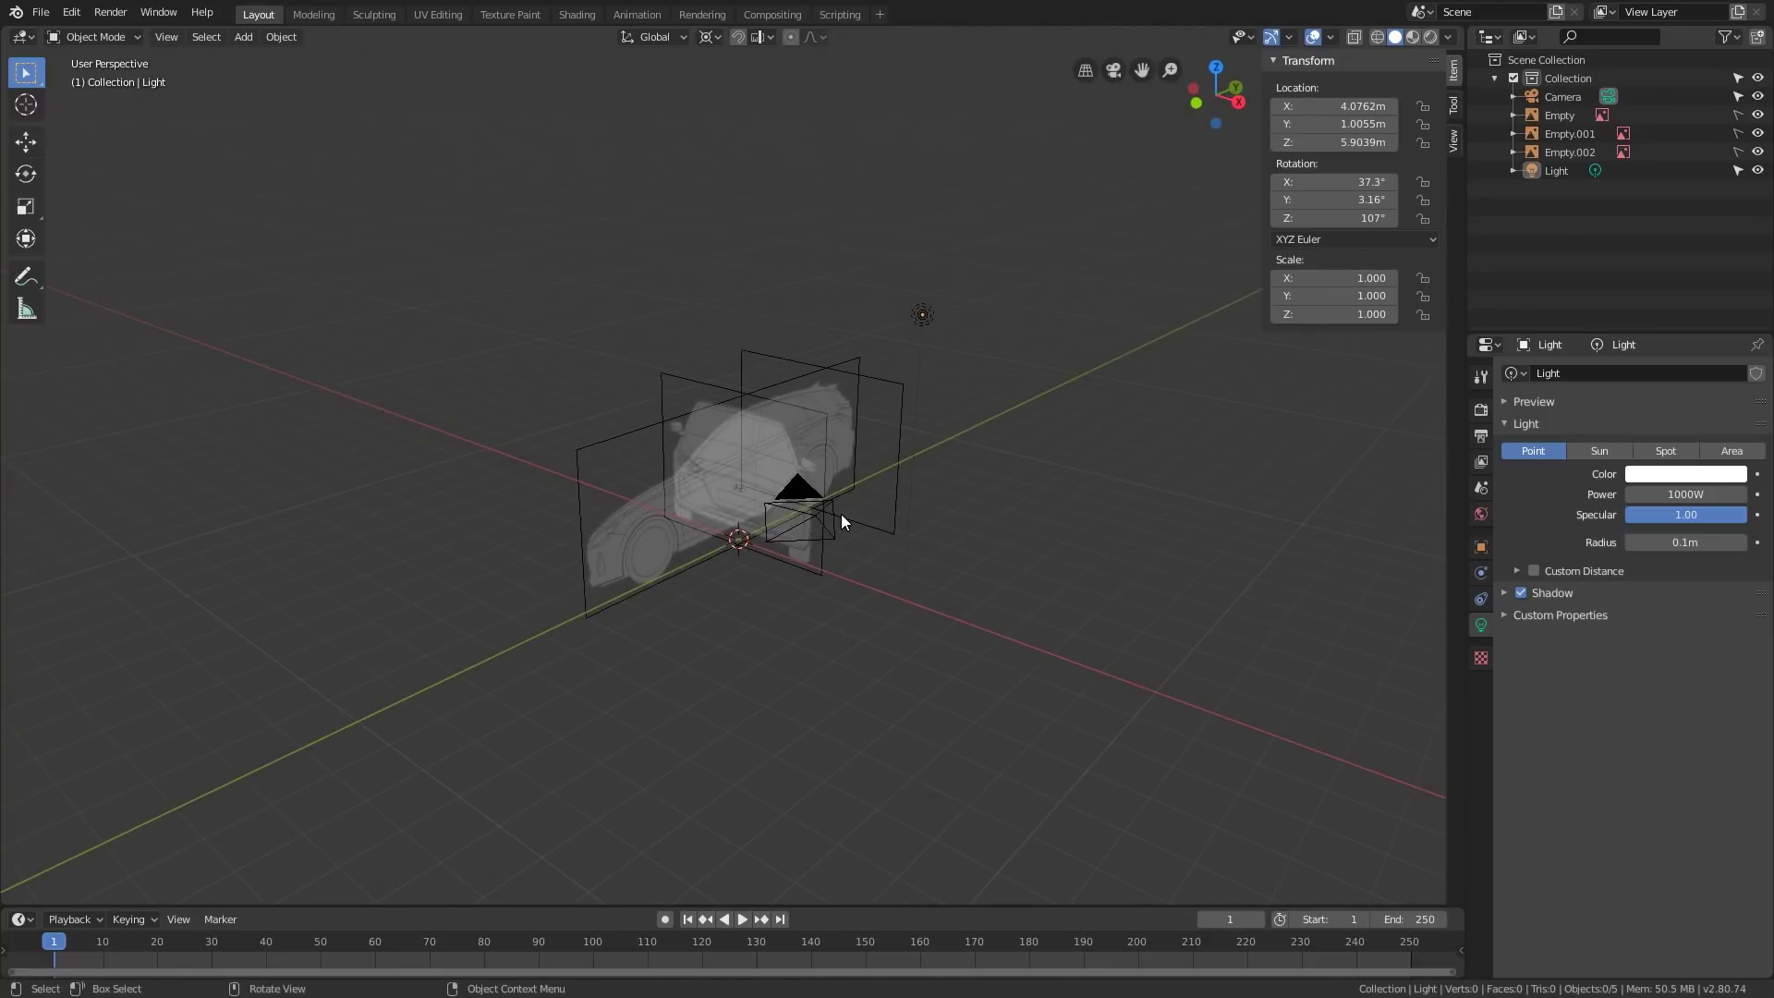
key(KP_0)
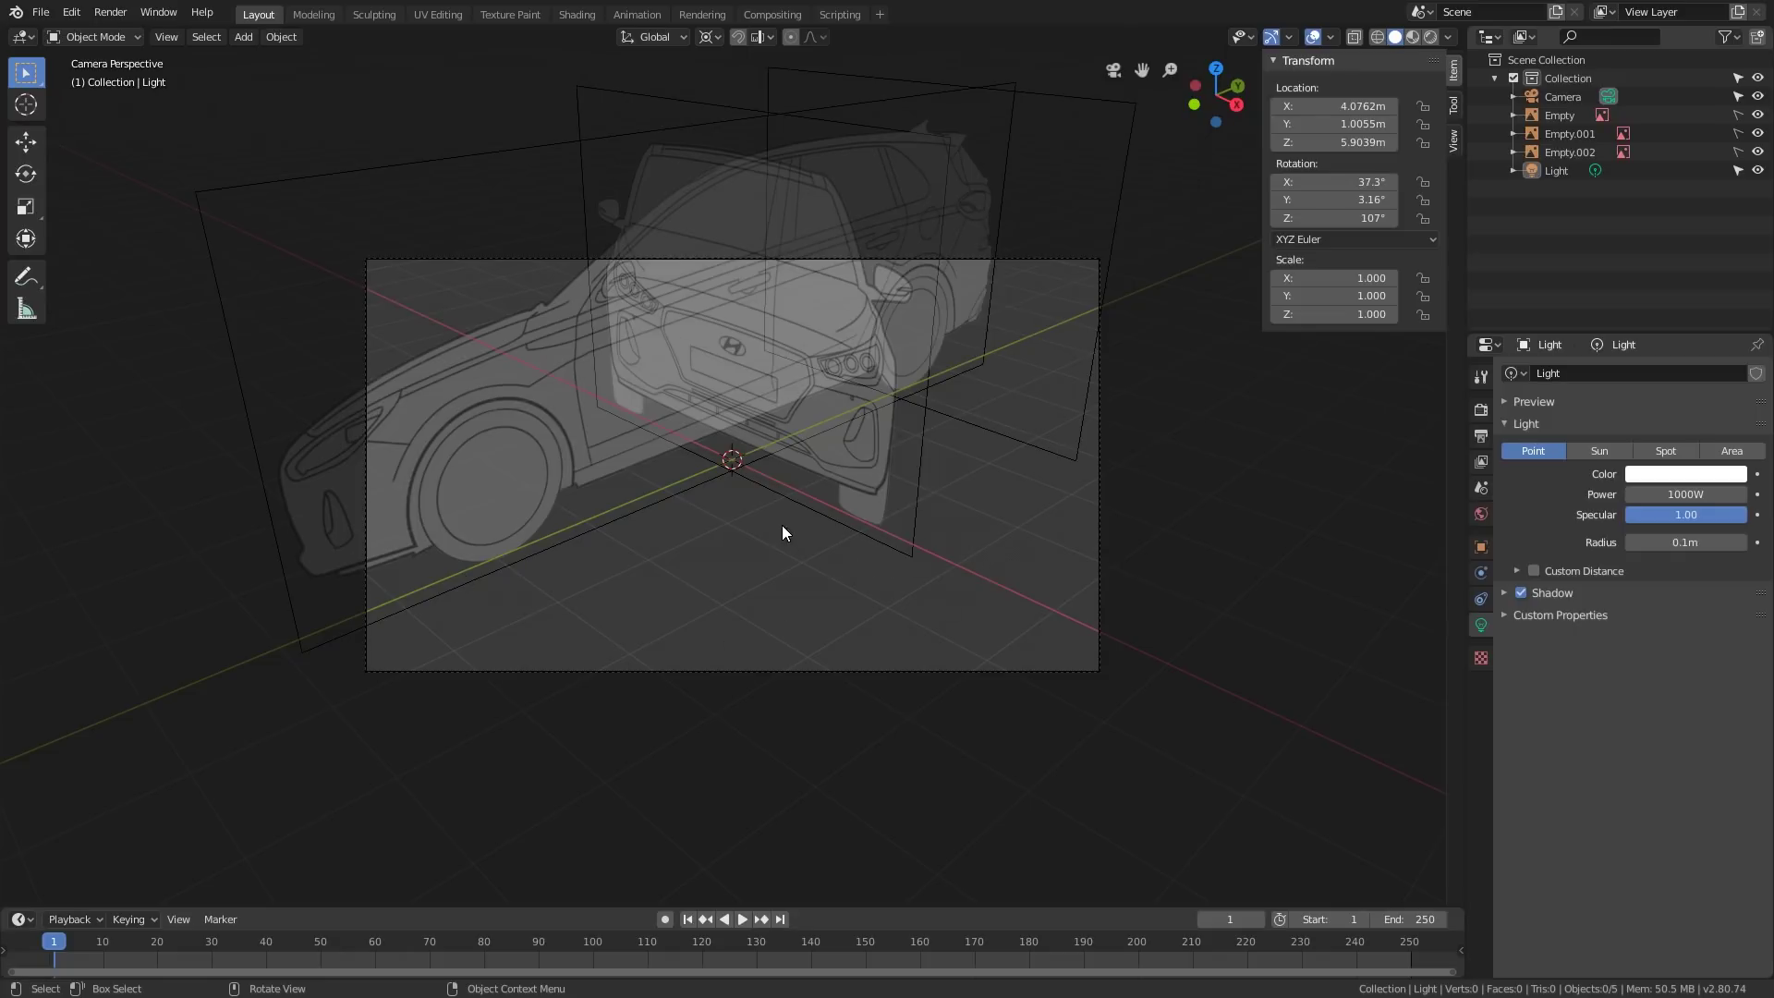
key(F12)
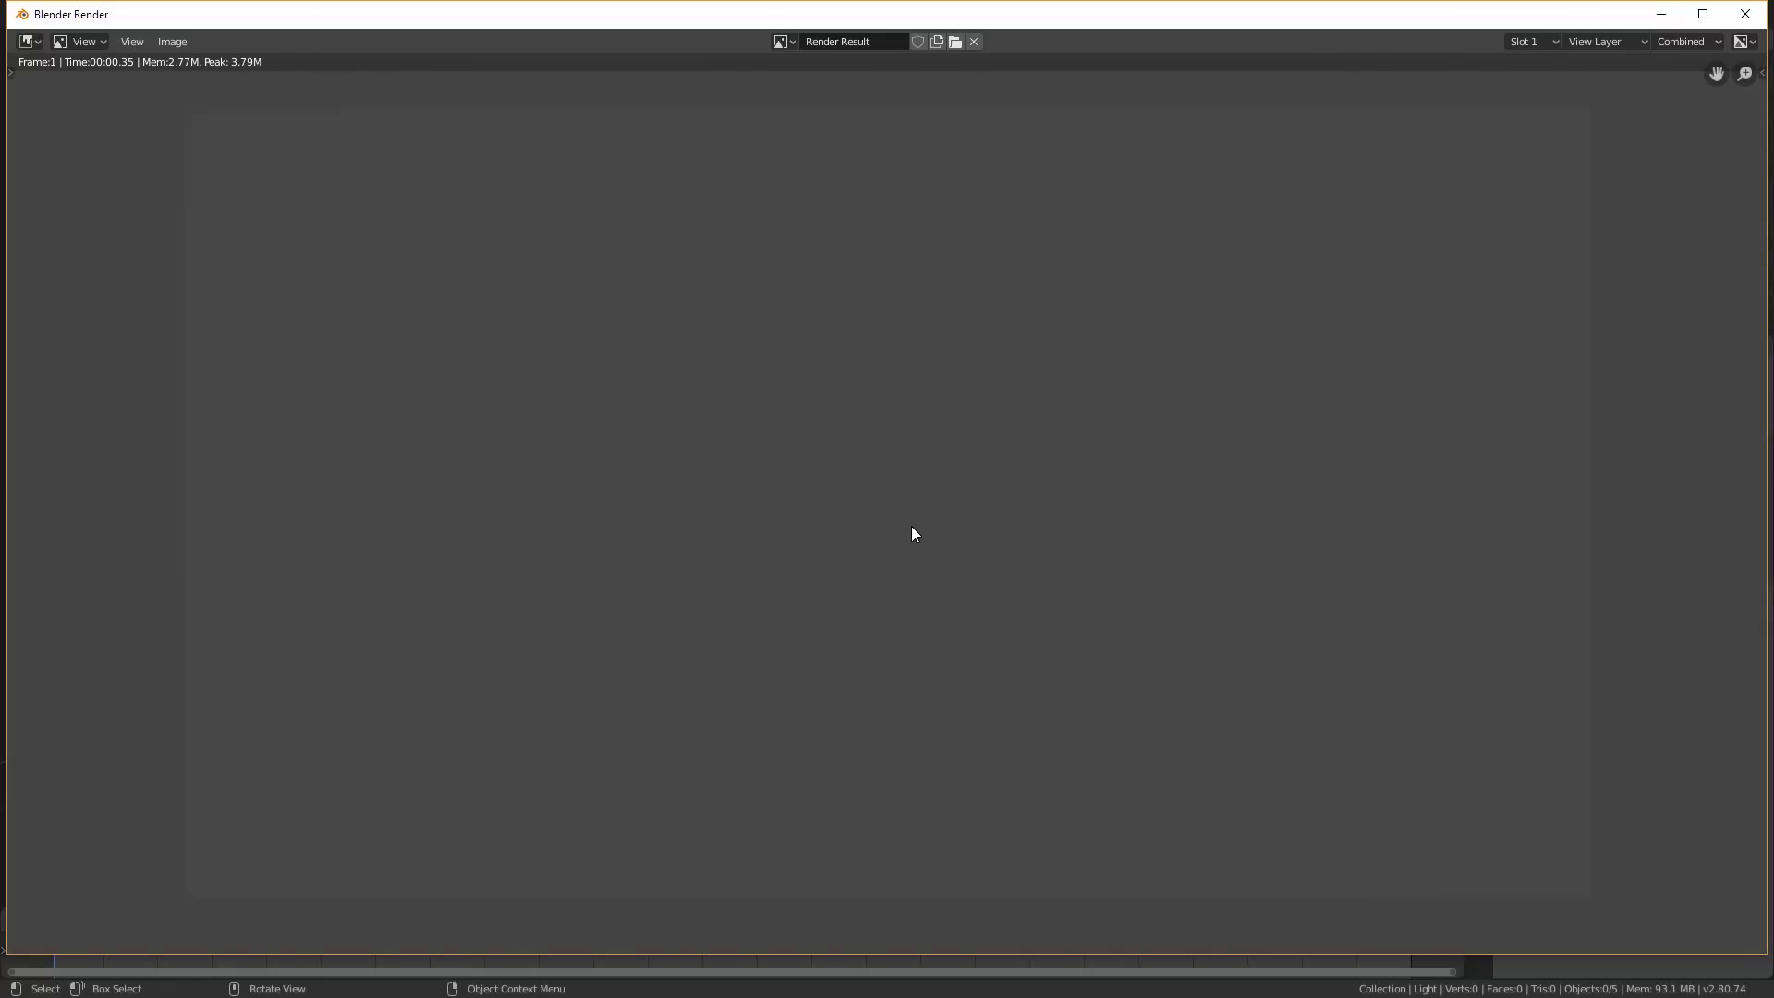
scroll(915, 527, down, 3)
key(Escape)
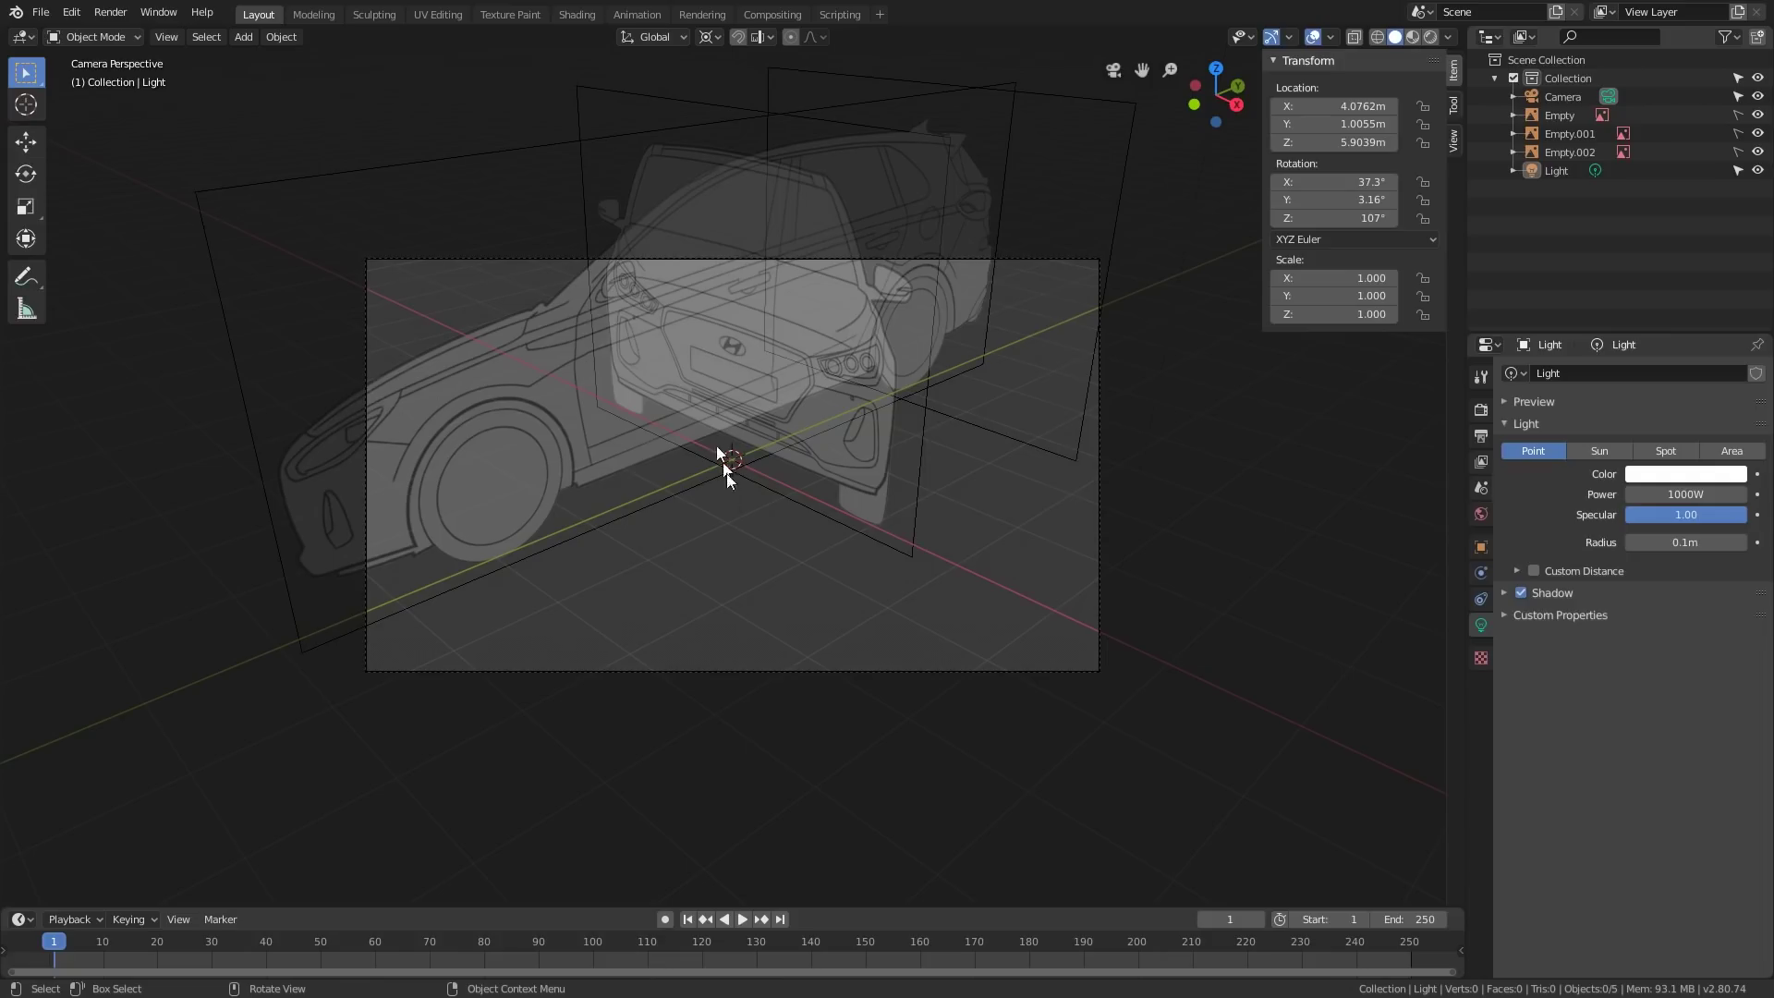
key(F12)
key(Escape)
mouse_move(934, 542)
middle_down()
mouse_move(962, 518)
mouse_move(951, 502)
mouse_move(843, 513)
mouse_move(961, 528)
mouse_move(685, 508)
mouse_move(955, 489)
mouse_move(970, 511)
mouse_move(930, 515)
middle_up()
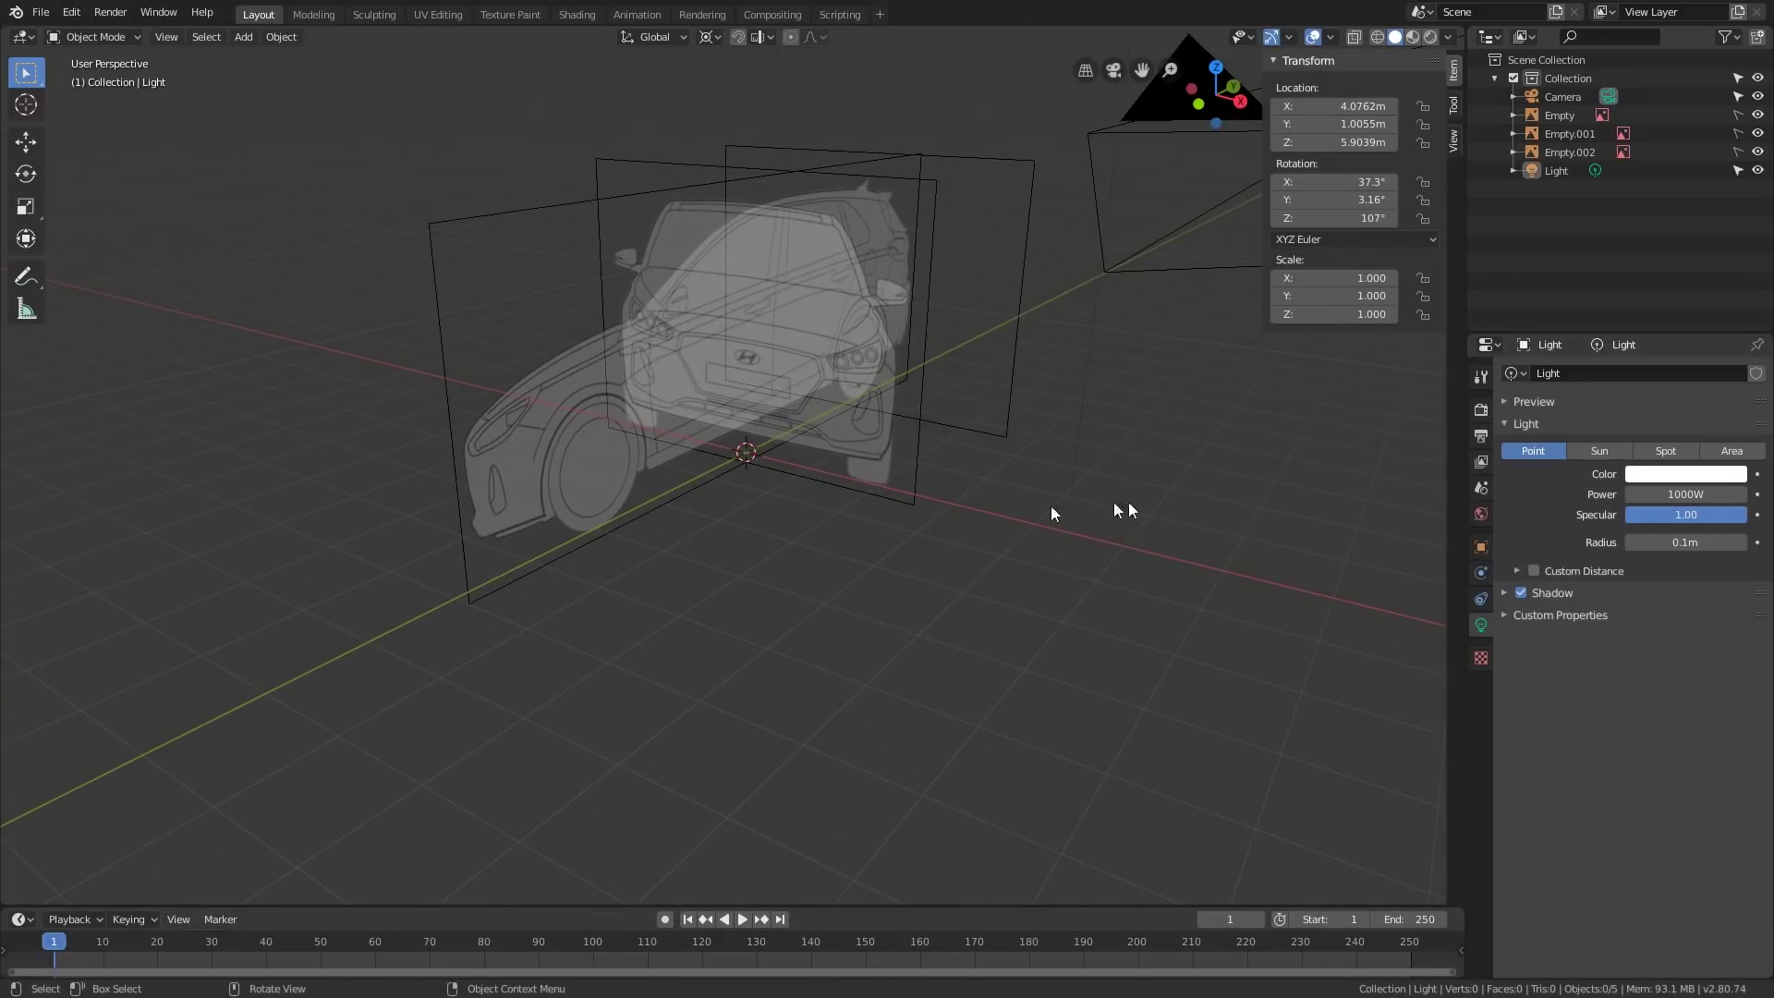
mouse_move(850, 458)
middle_down()
mouse_move(906, 462)
mouse_move(854, 471)
middle_up()
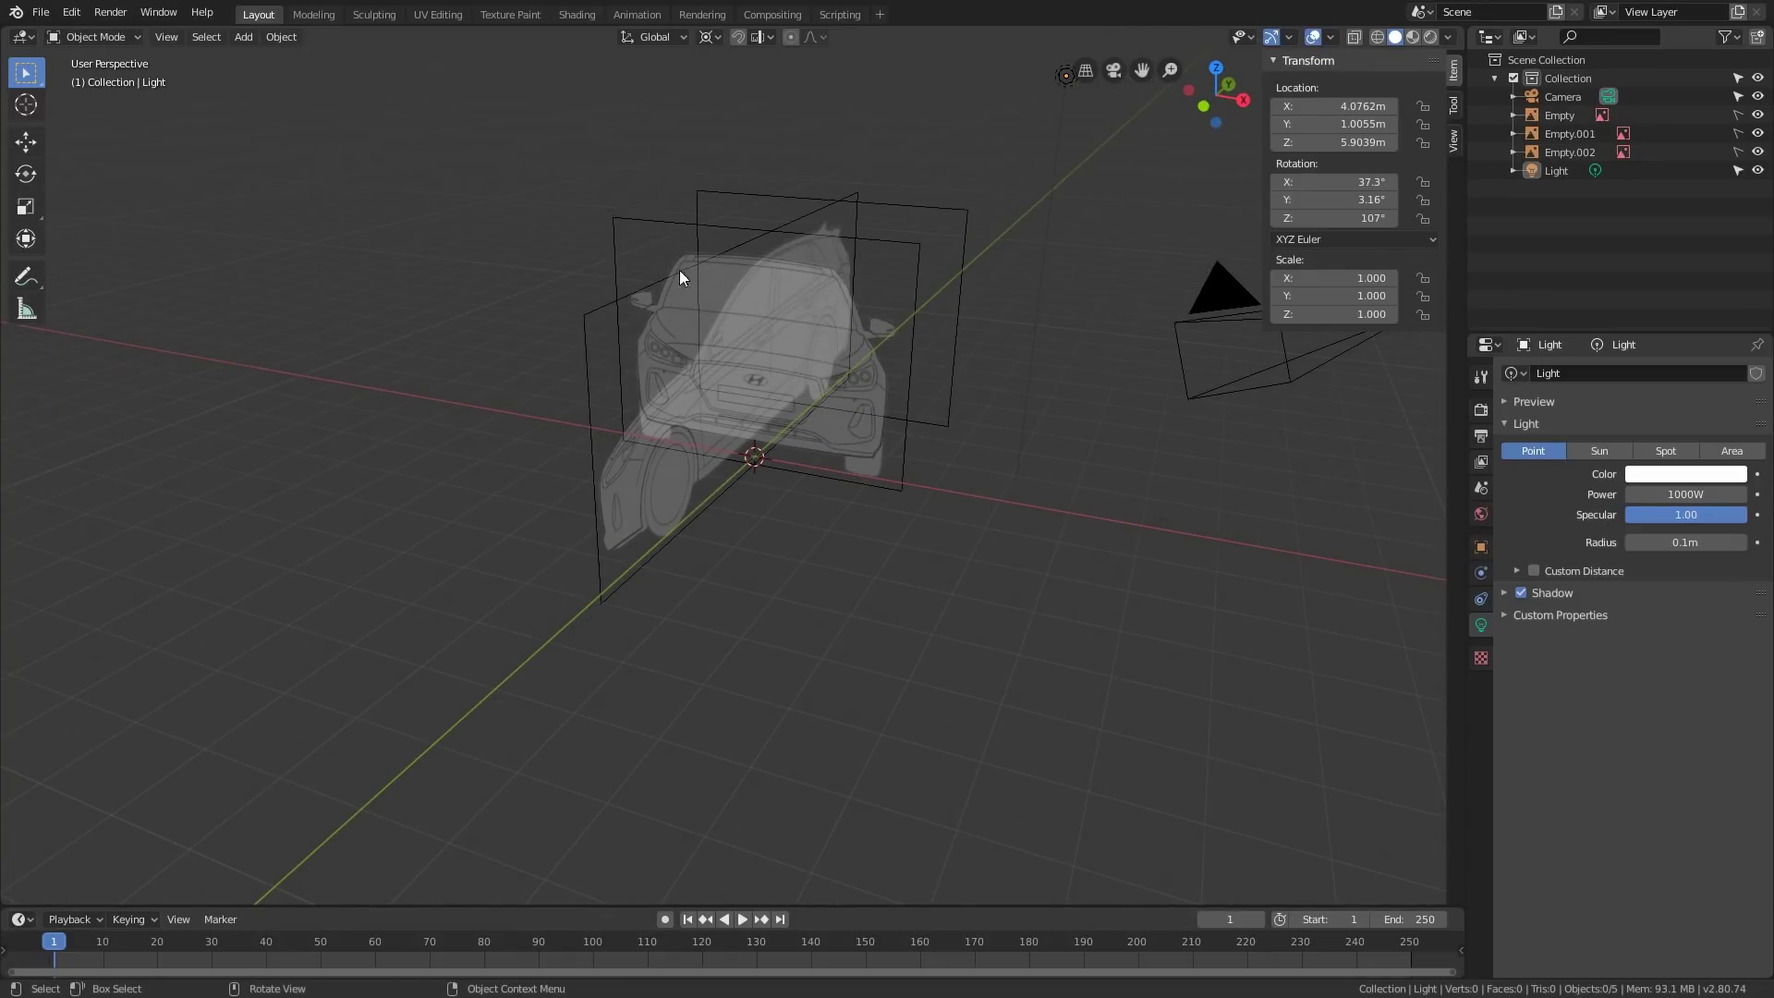
Step: Search Add-ons for 'image' and enable Import-Export: Import Images as Planes
click(74, 13)
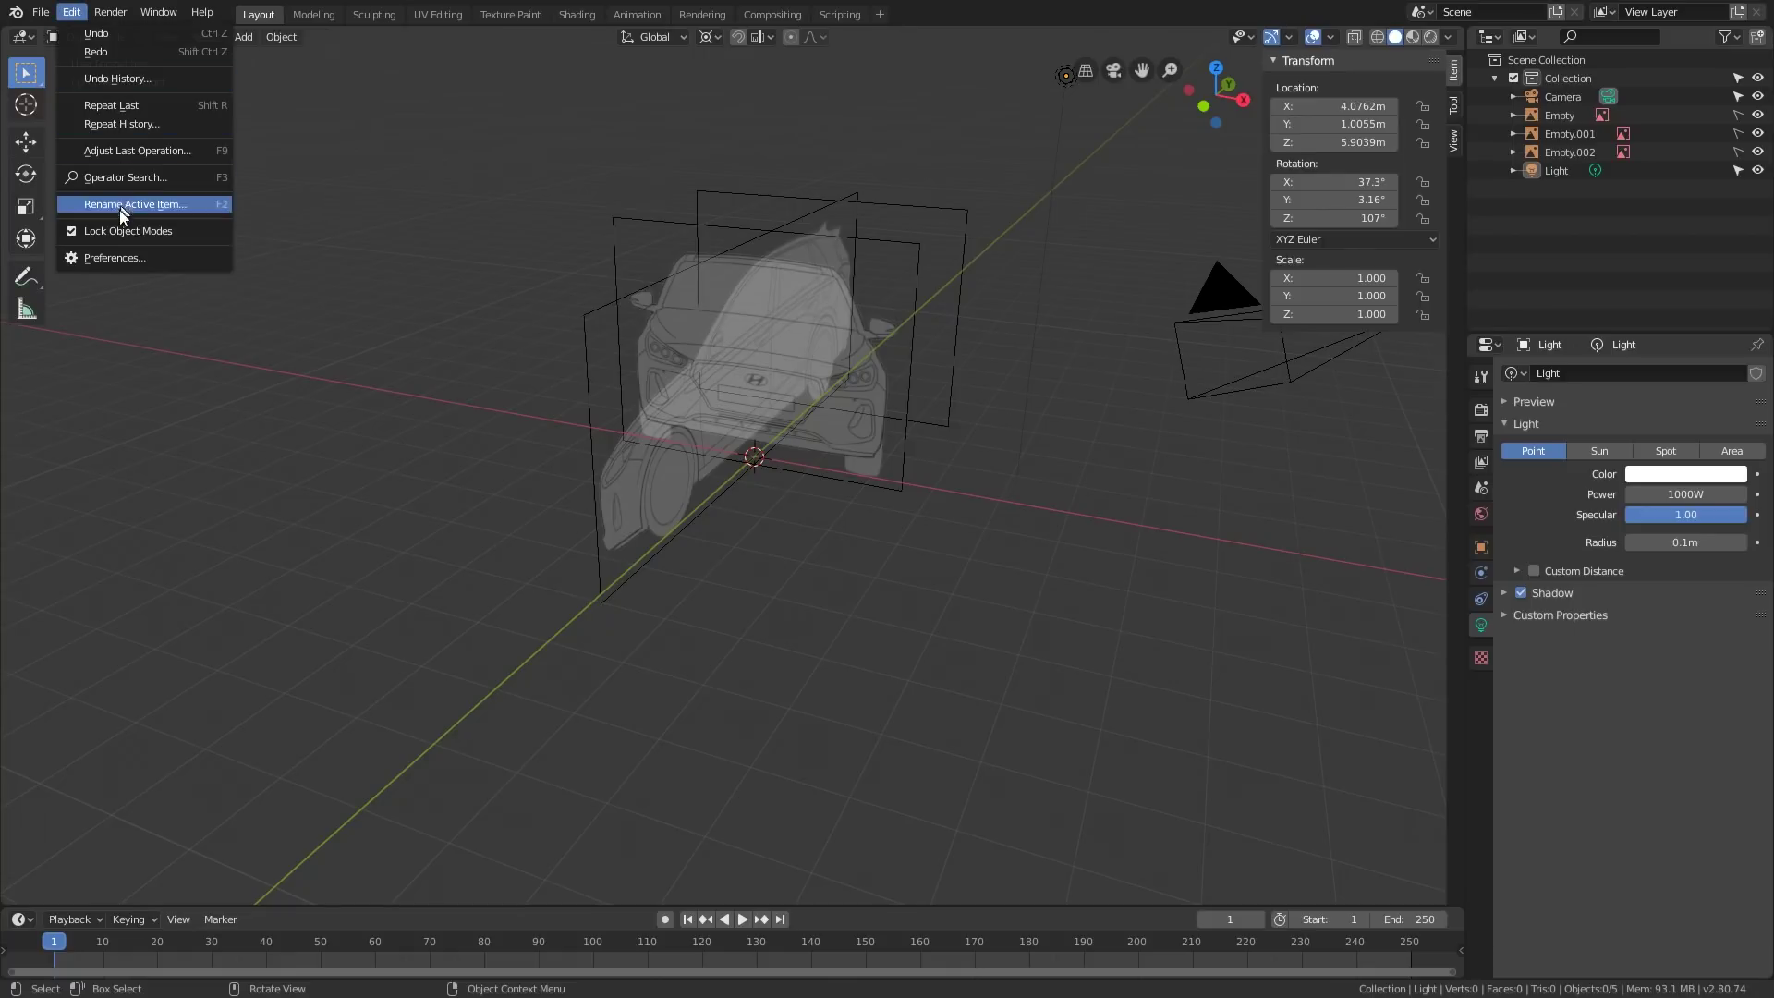
click(102, 253)
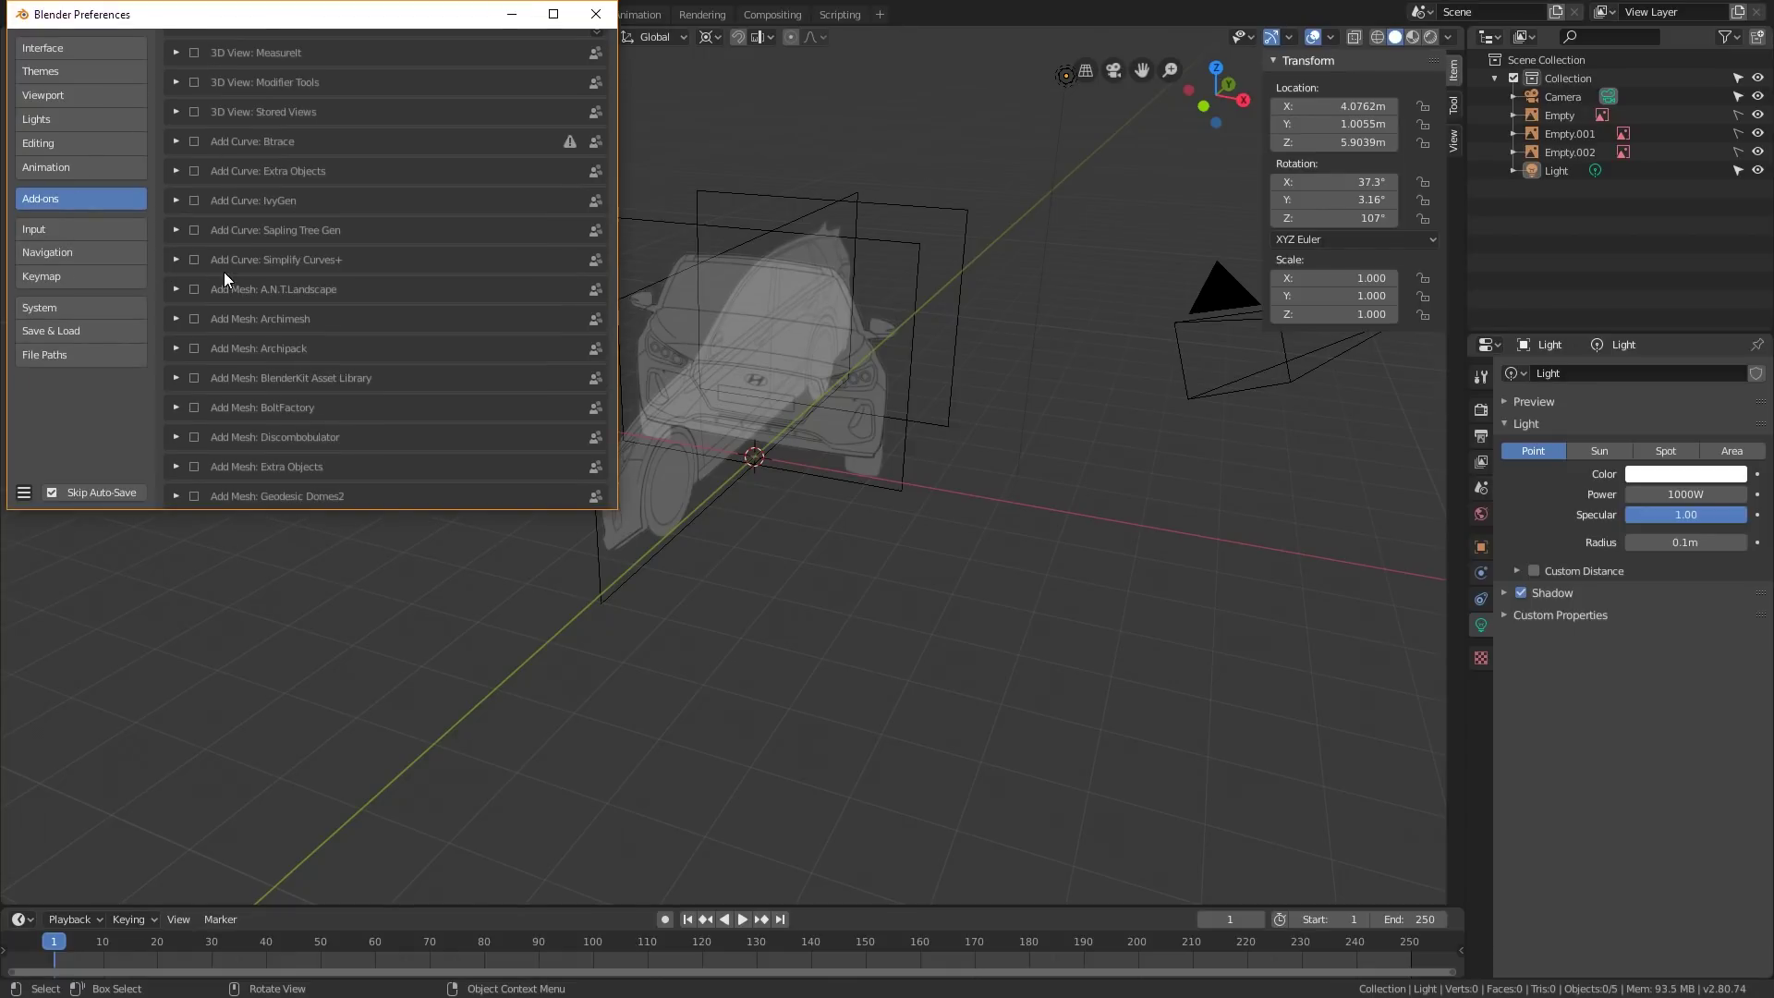
scroll(277, 259, up, 6)
click(476, 65)
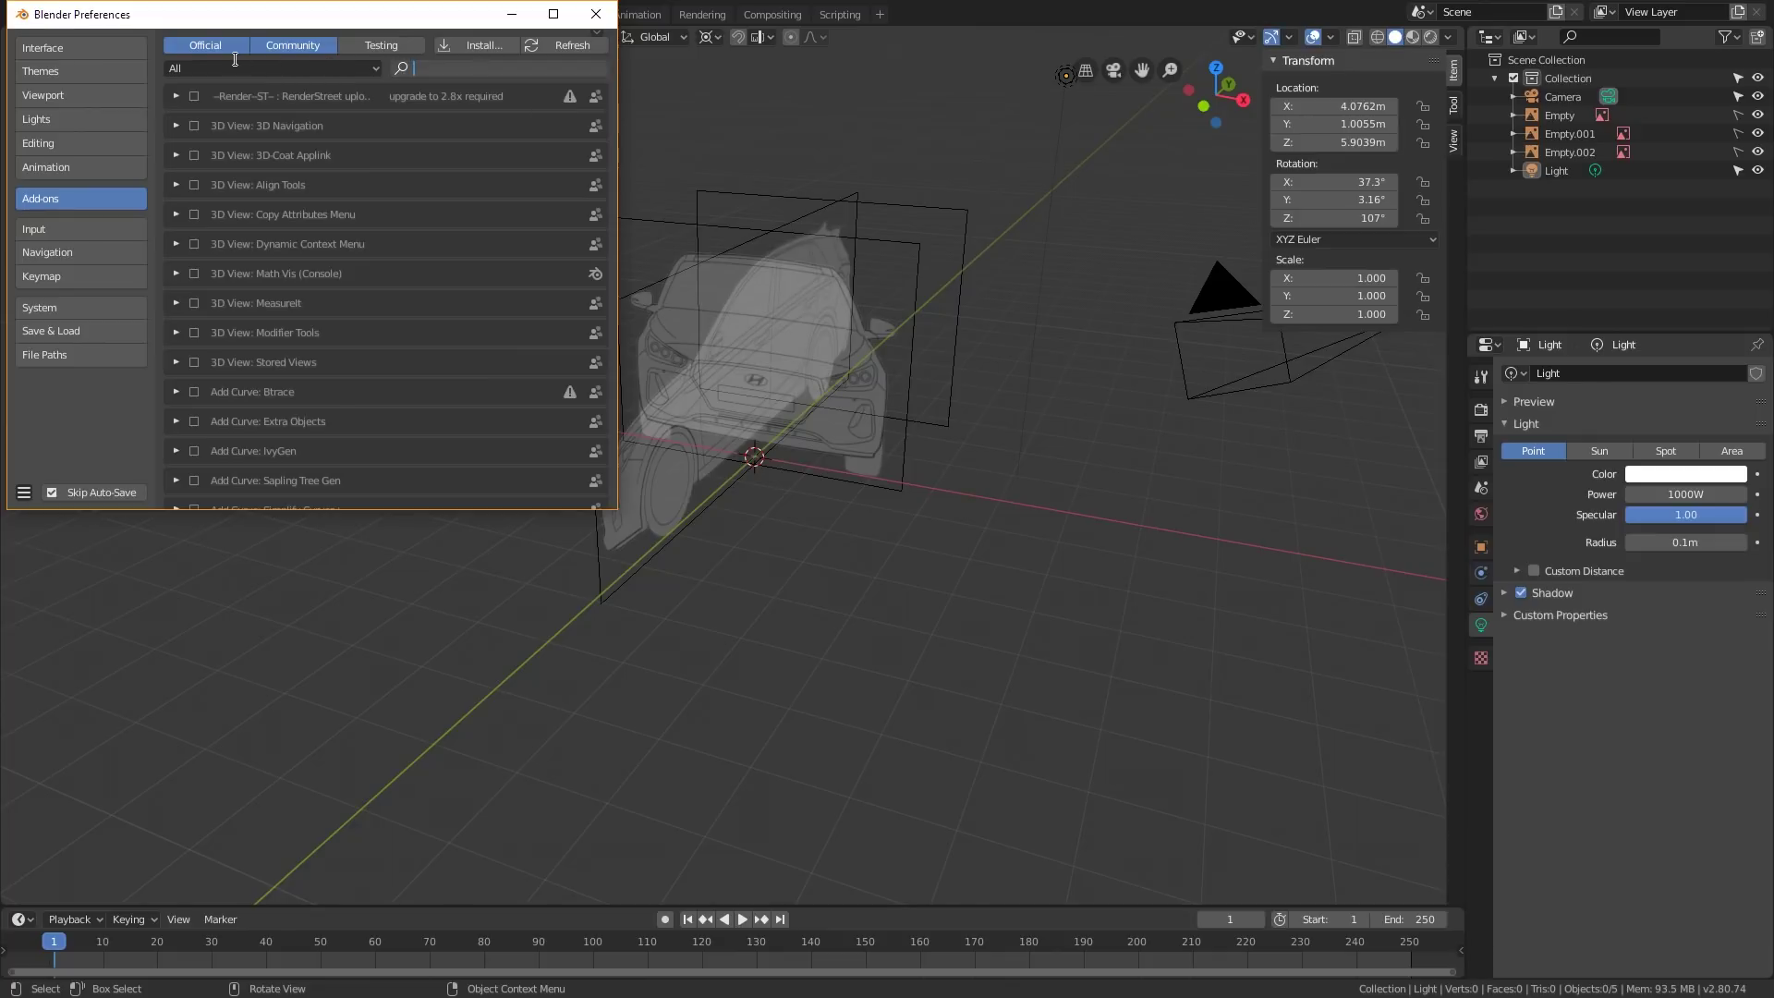
text(image)
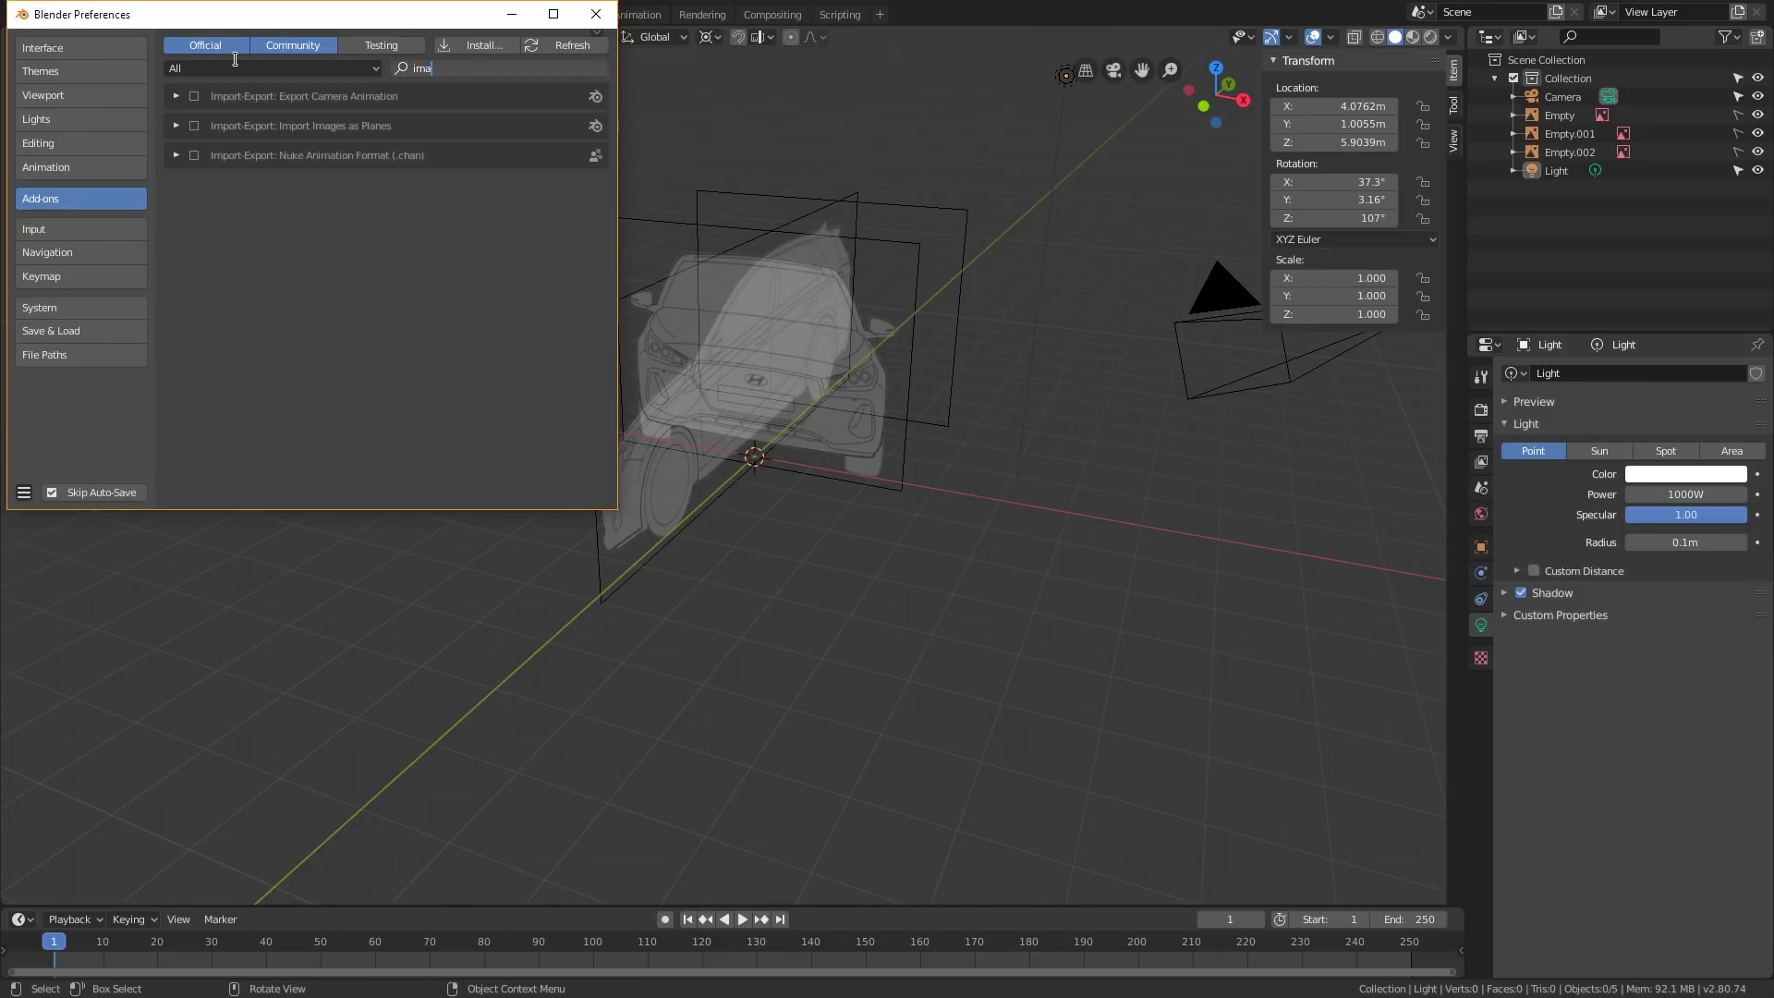
click(194, 97)
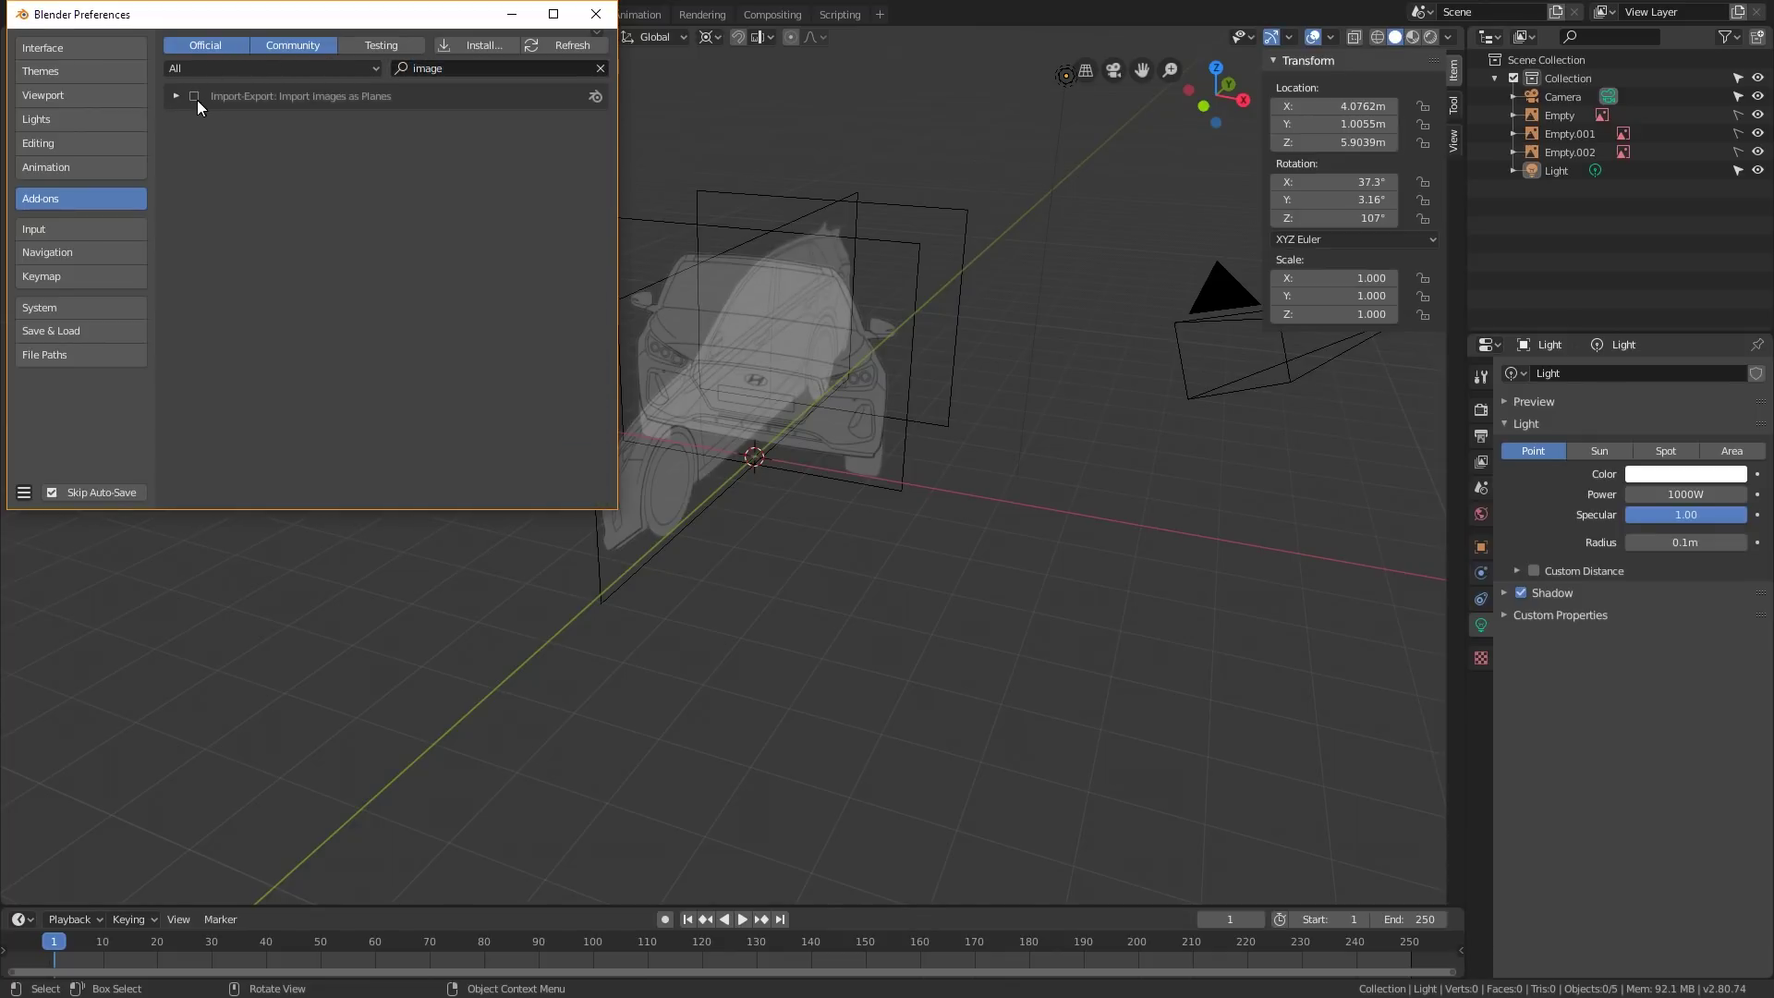
click(195, 97)
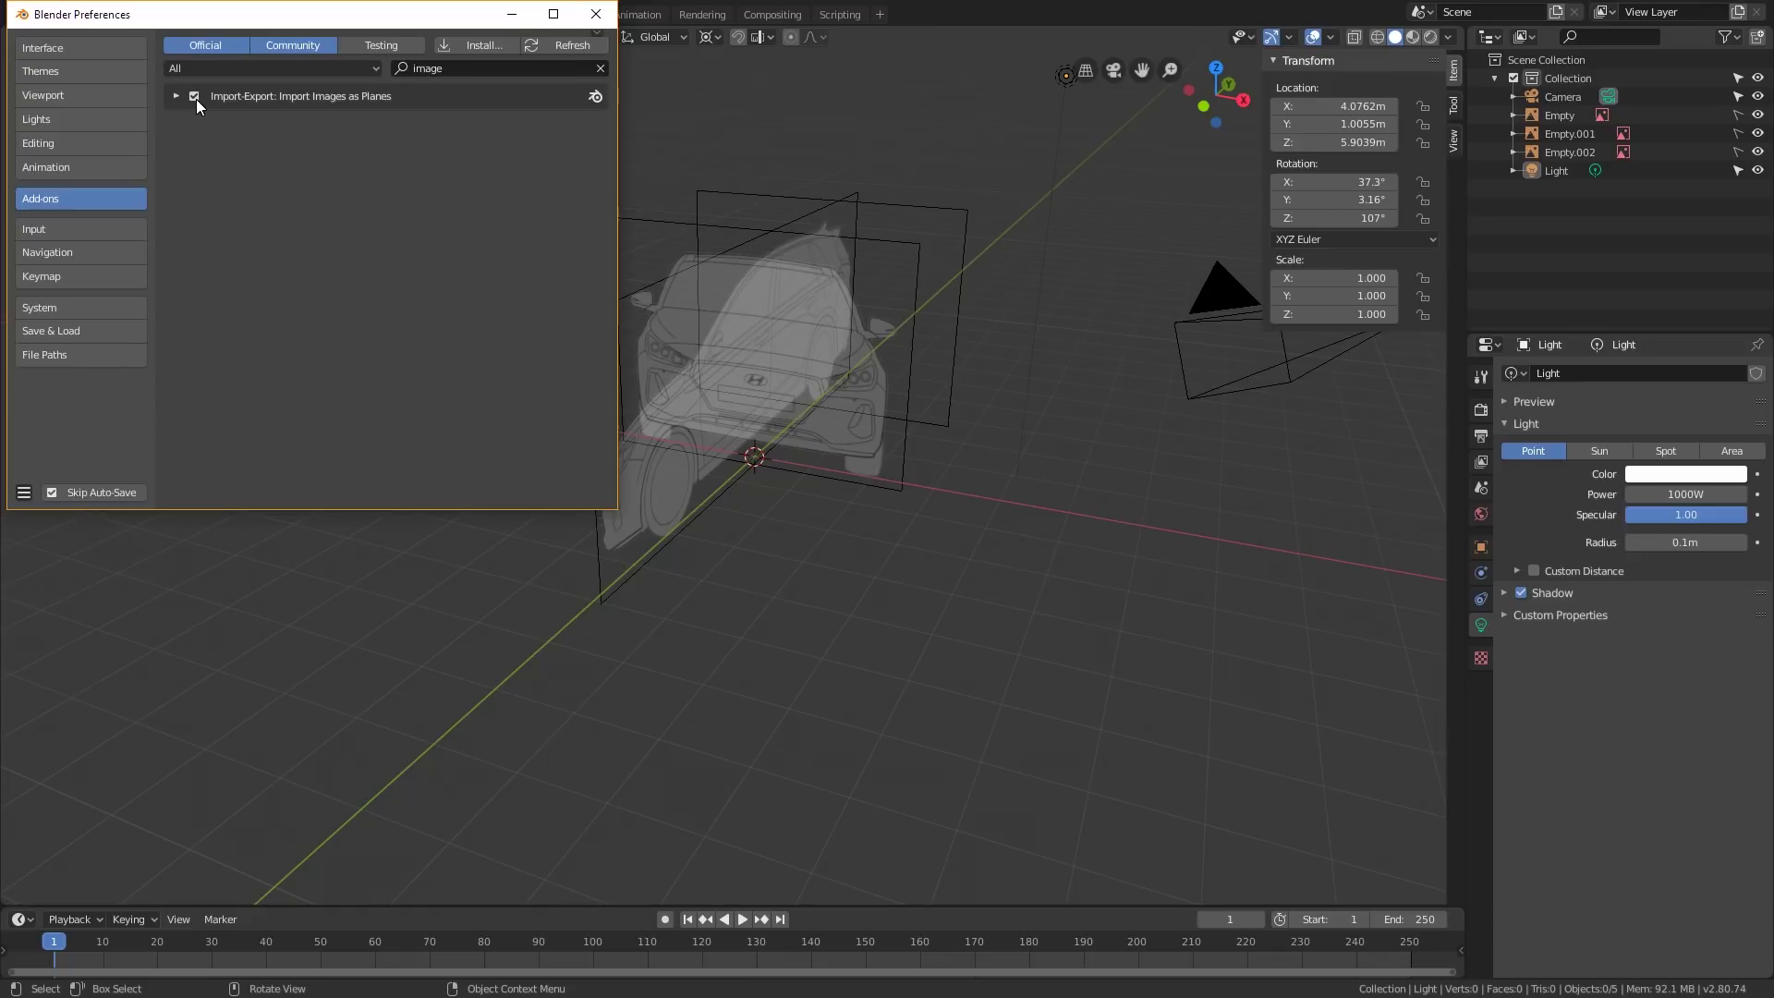
Step: Close Preferences and import ViewFront.png with Images as Planes
click(596, 15)
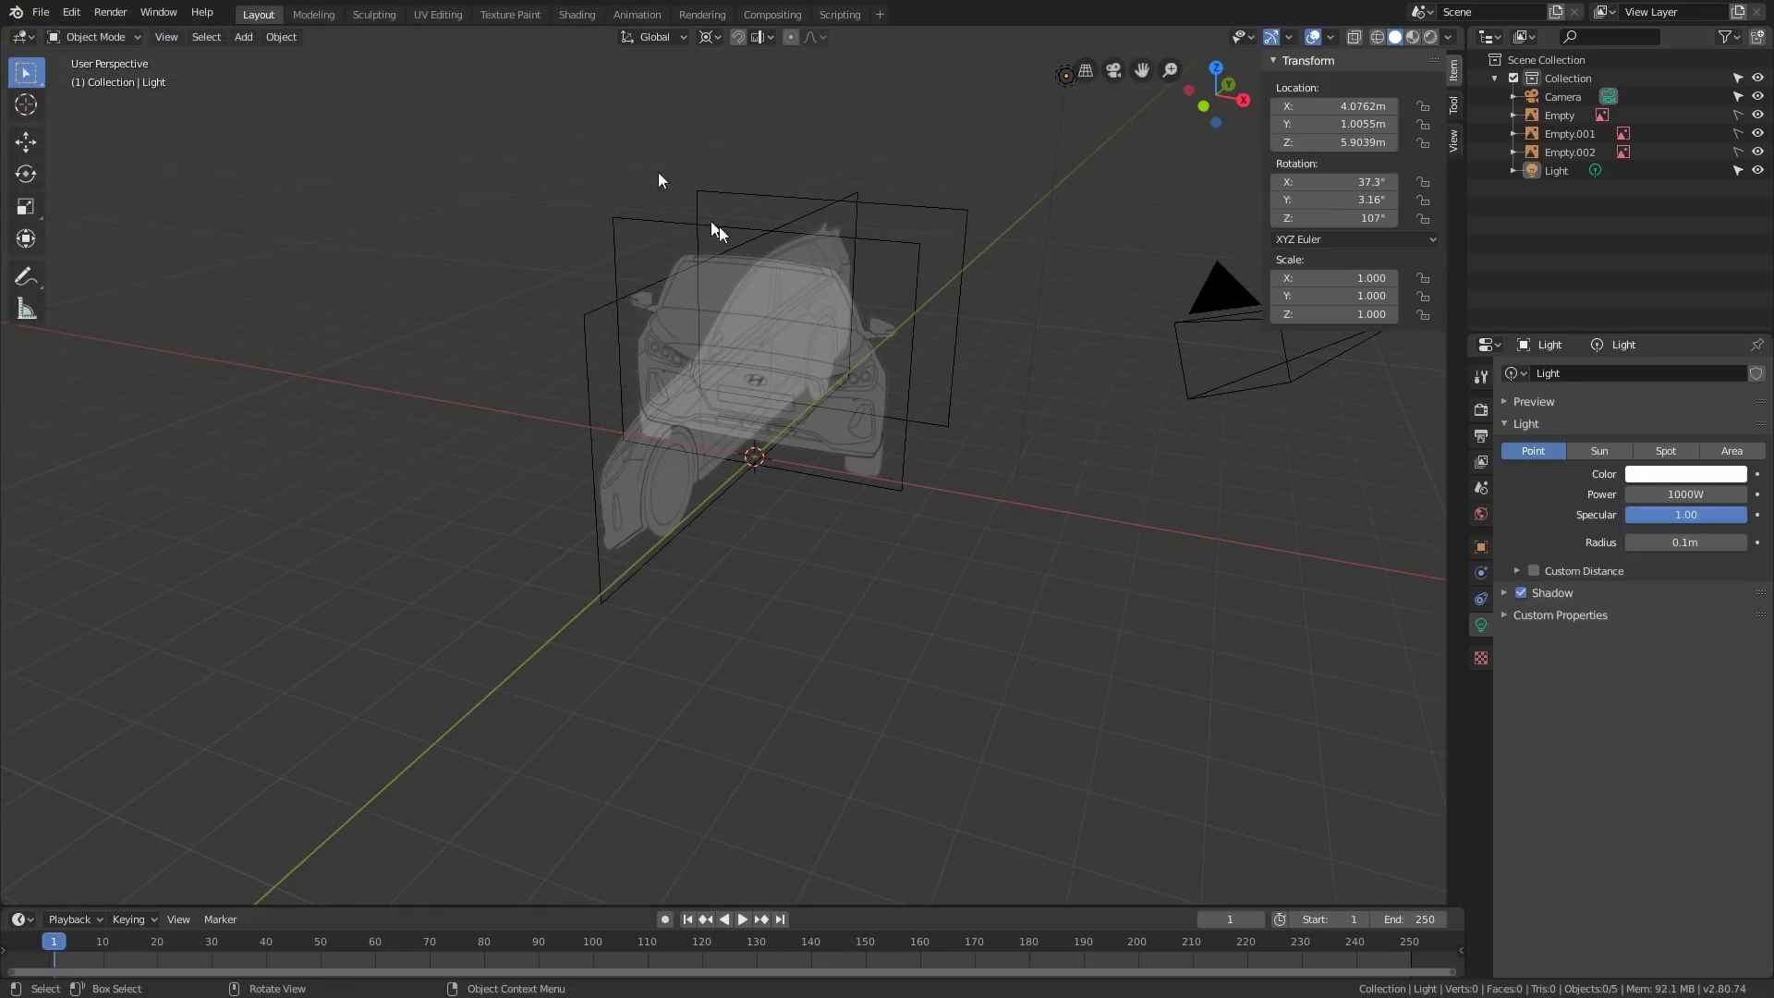
middle_drag(718, 226, 722, 353)
key(shift+a)
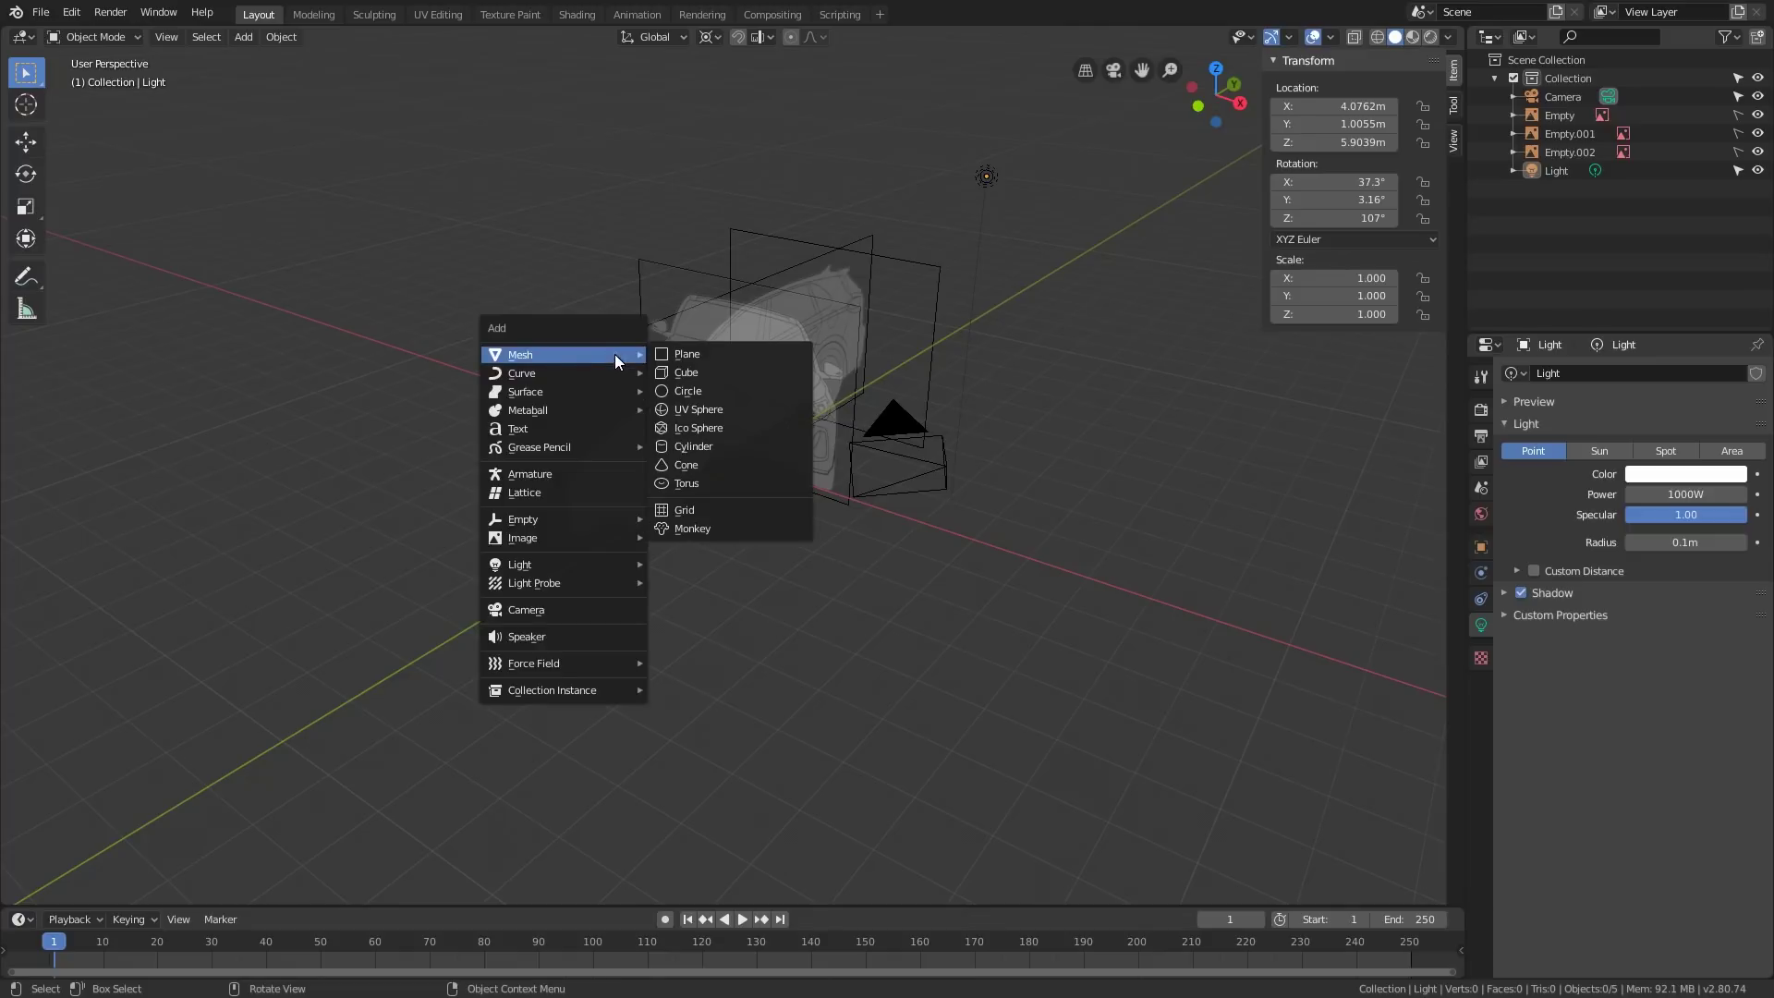
mouse_move(612, 536)
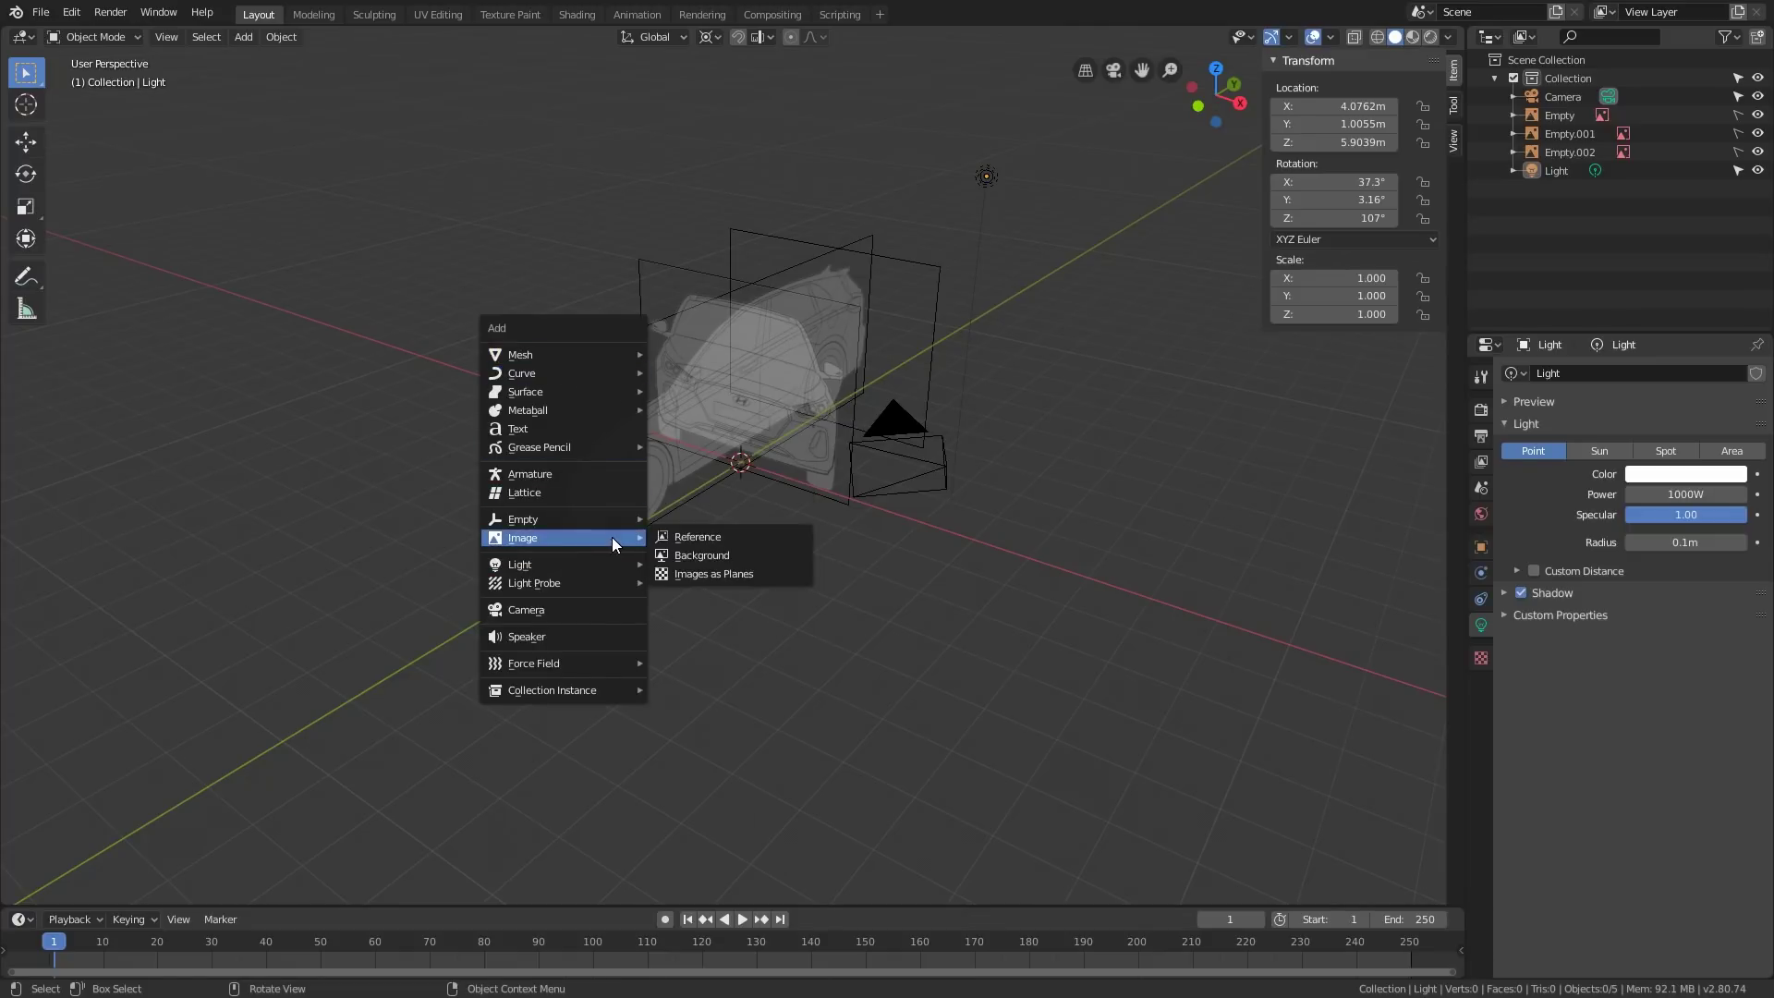
click(689, 576)
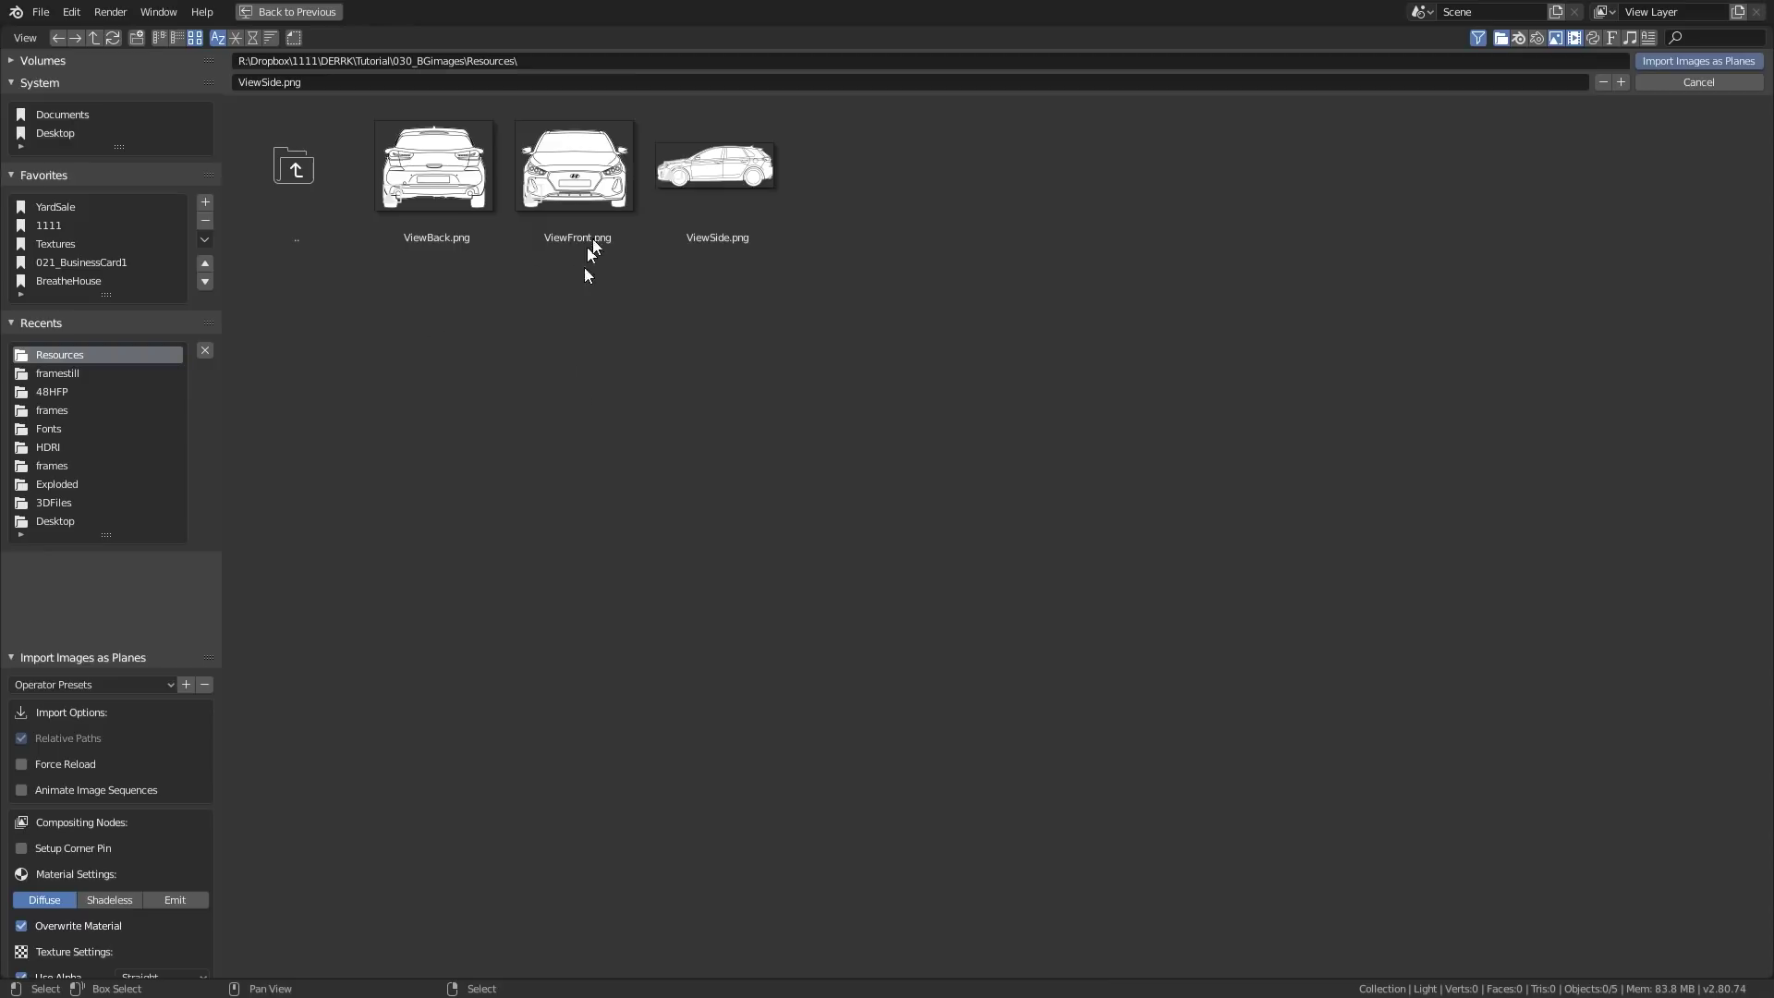
double_click(624, 180)
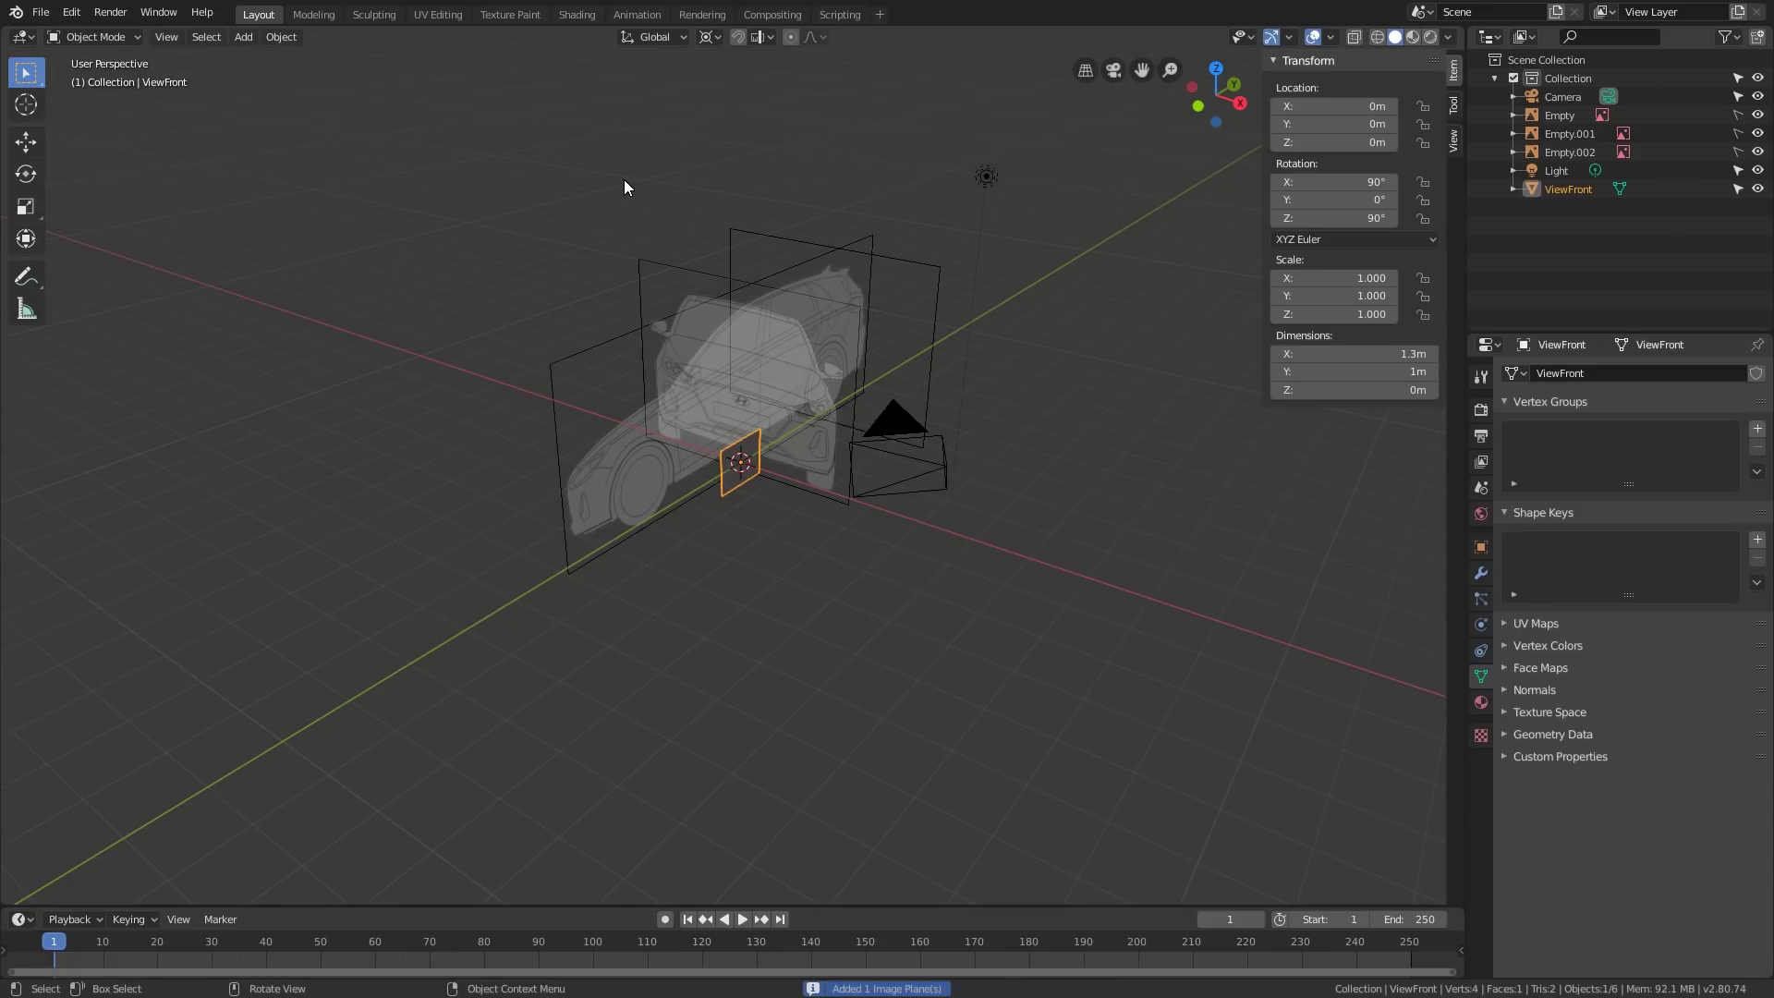
Step: Move the ViewFront plane and rotate it freely into a new orientation
middle_drag(795, 395, 1028, 325)
key(g)
click(868, 390)
key(r)
key(r)
click(817, 419)
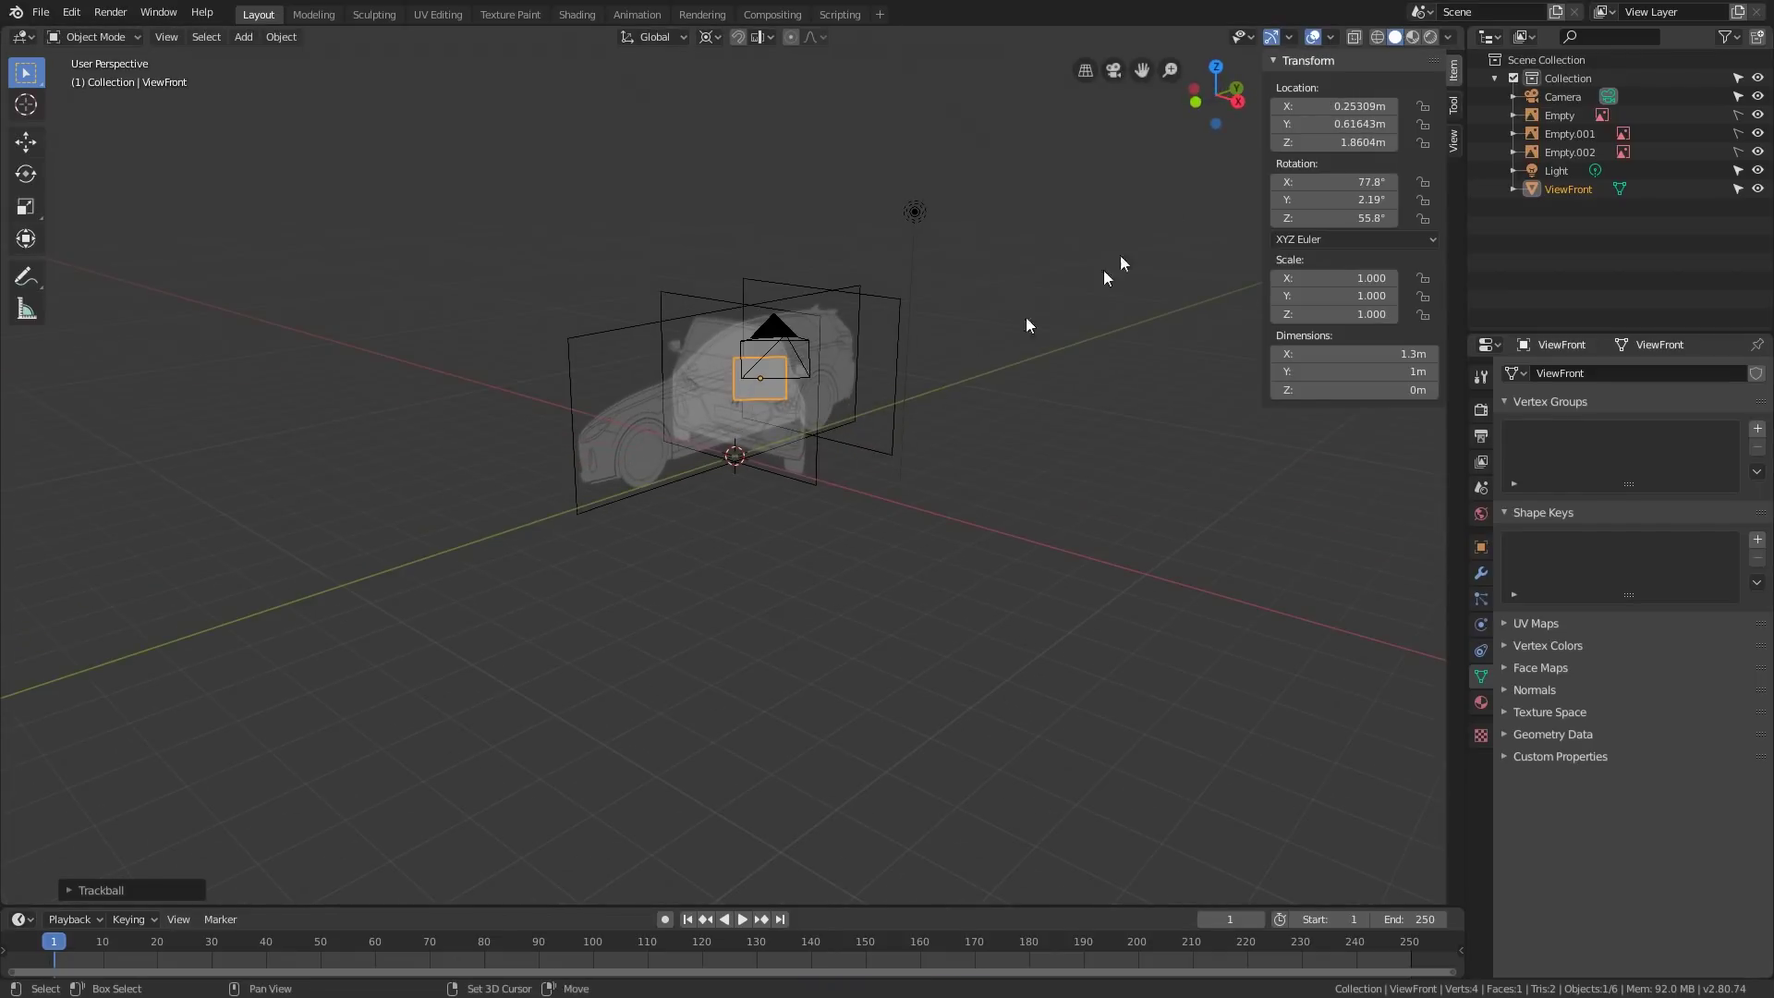
Step: Set the viewport shading color to Texture so the car image shows on the plane
click(1447, 39)
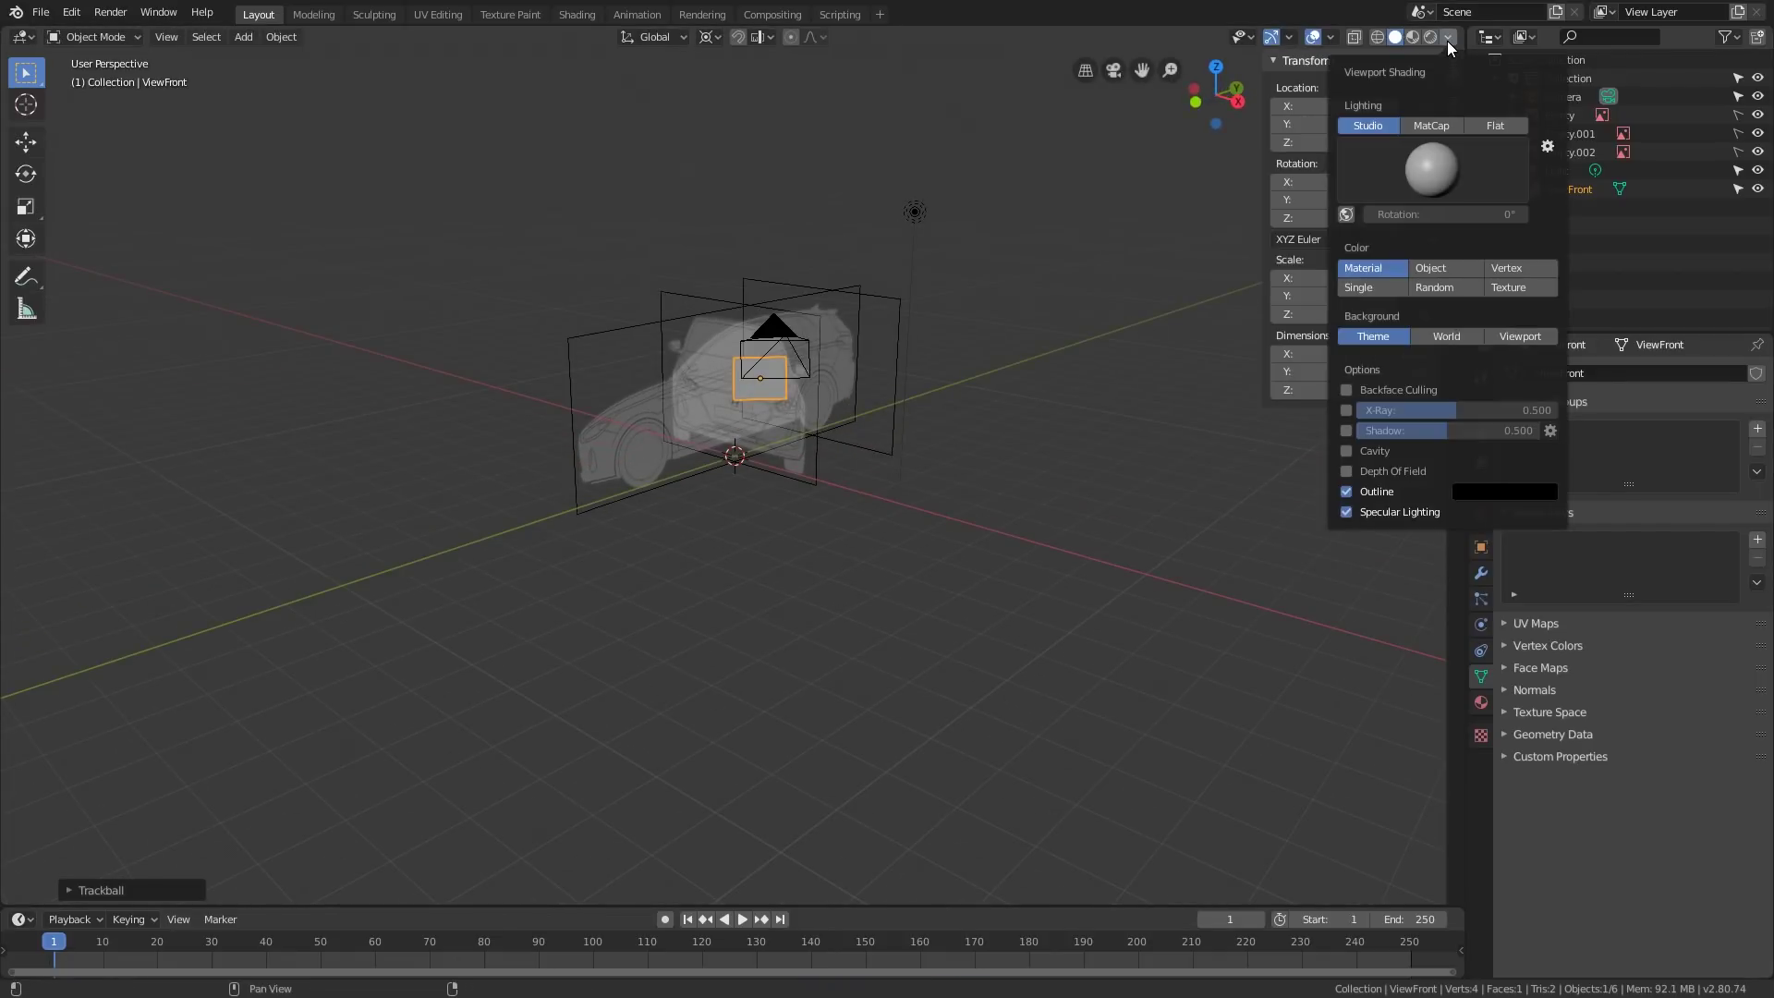
click(1508, 287)
scroll(800, 458, up, 3)
middle_drag(800, 457, 962, 463)
Step: Scale the ViewFront plane to 4.816, lower it beside the car, and view through the camera
key(s)
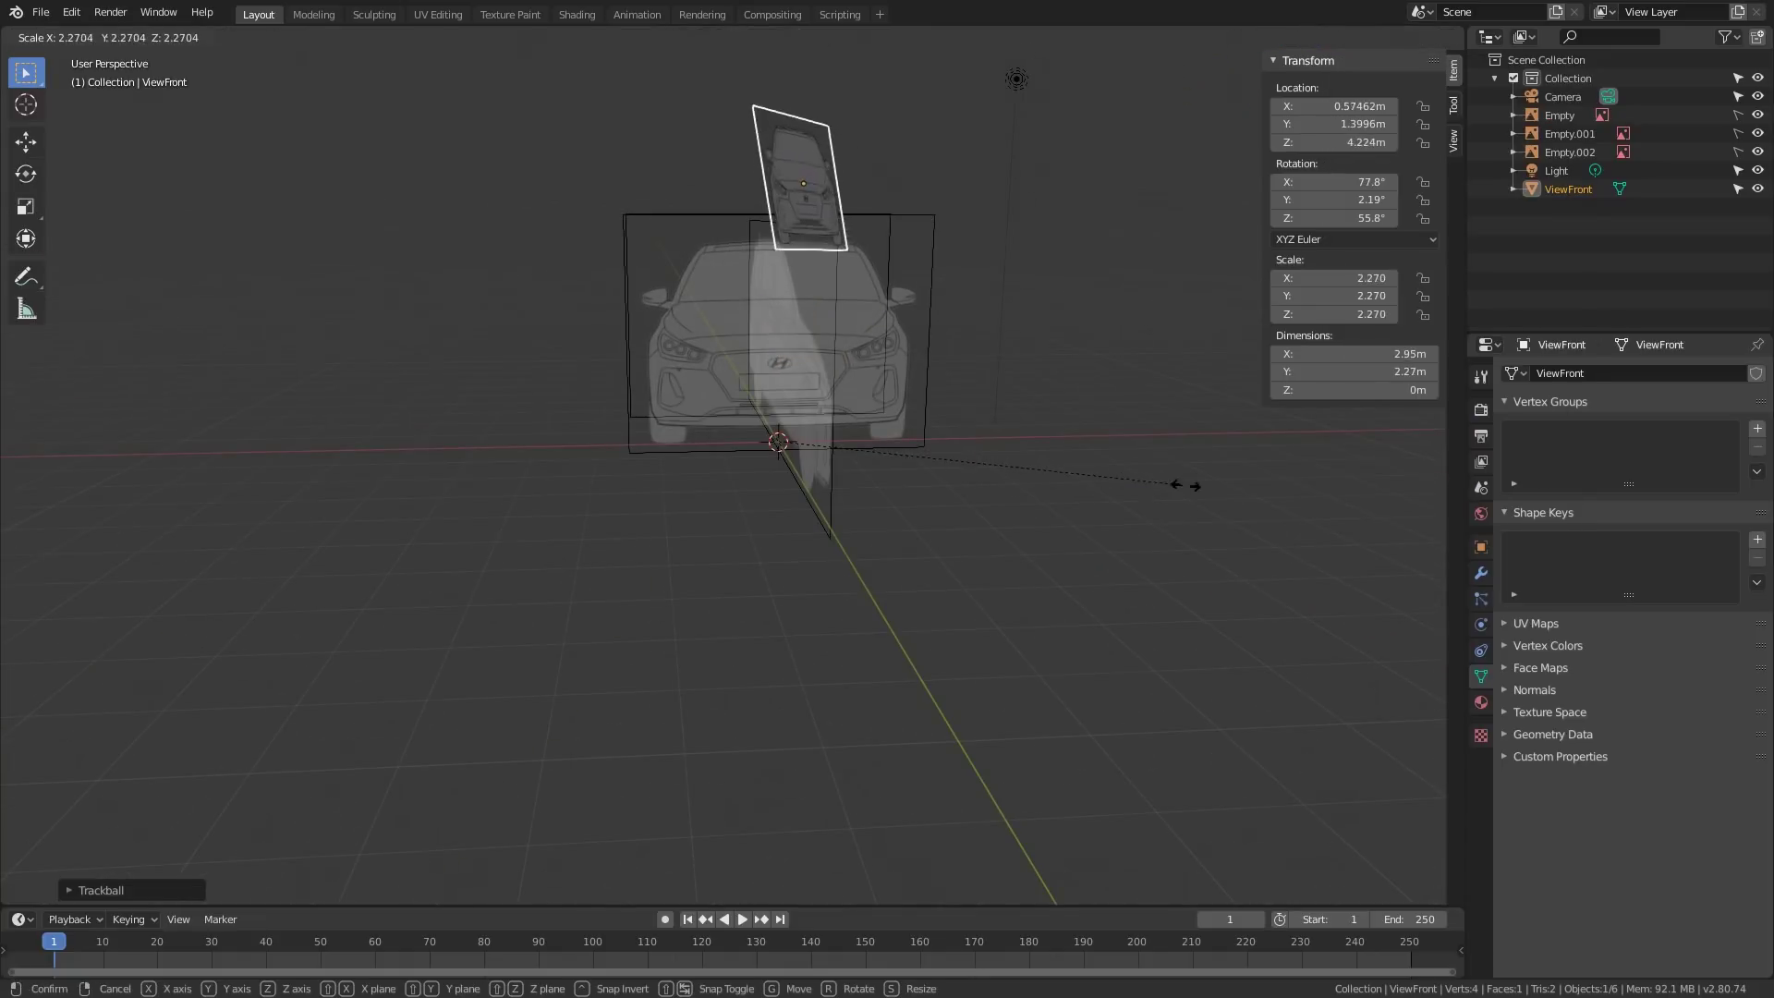
click(1429, 447)
key(g)
click(1034, 524)
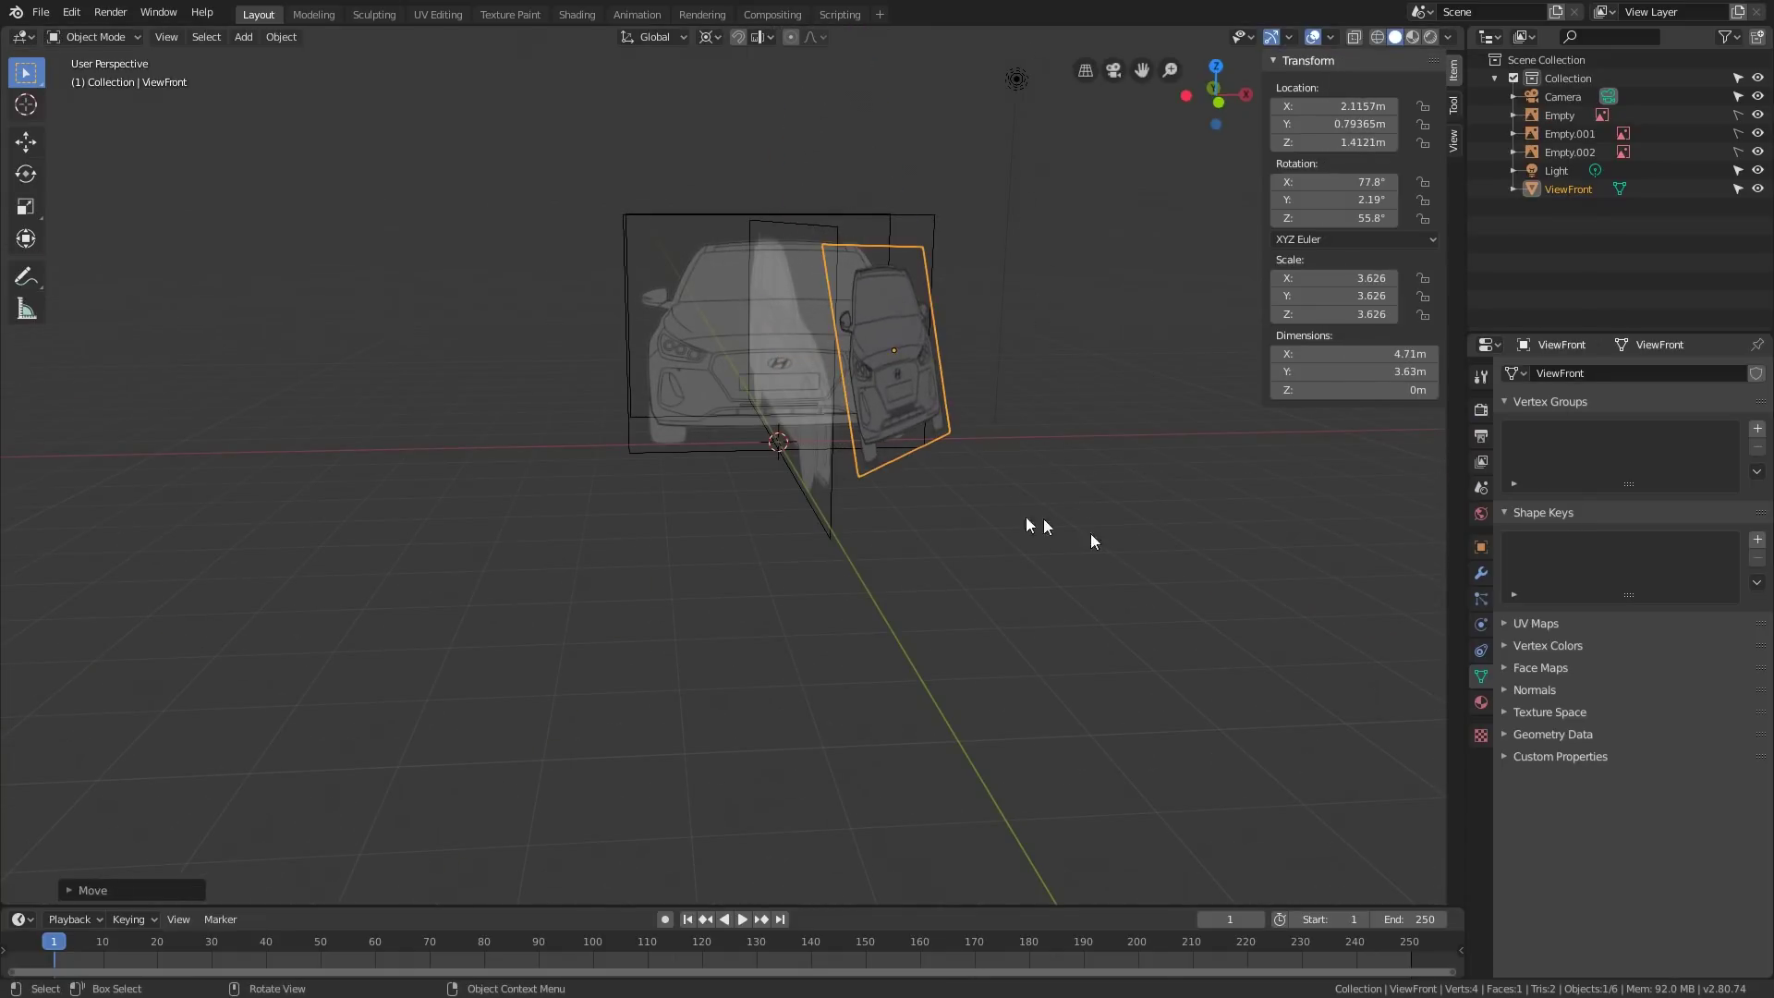
key(s)
click(1151, 475)
key(g)
click(1161, 508)
middle_drag(1162, 508, 984, 451)
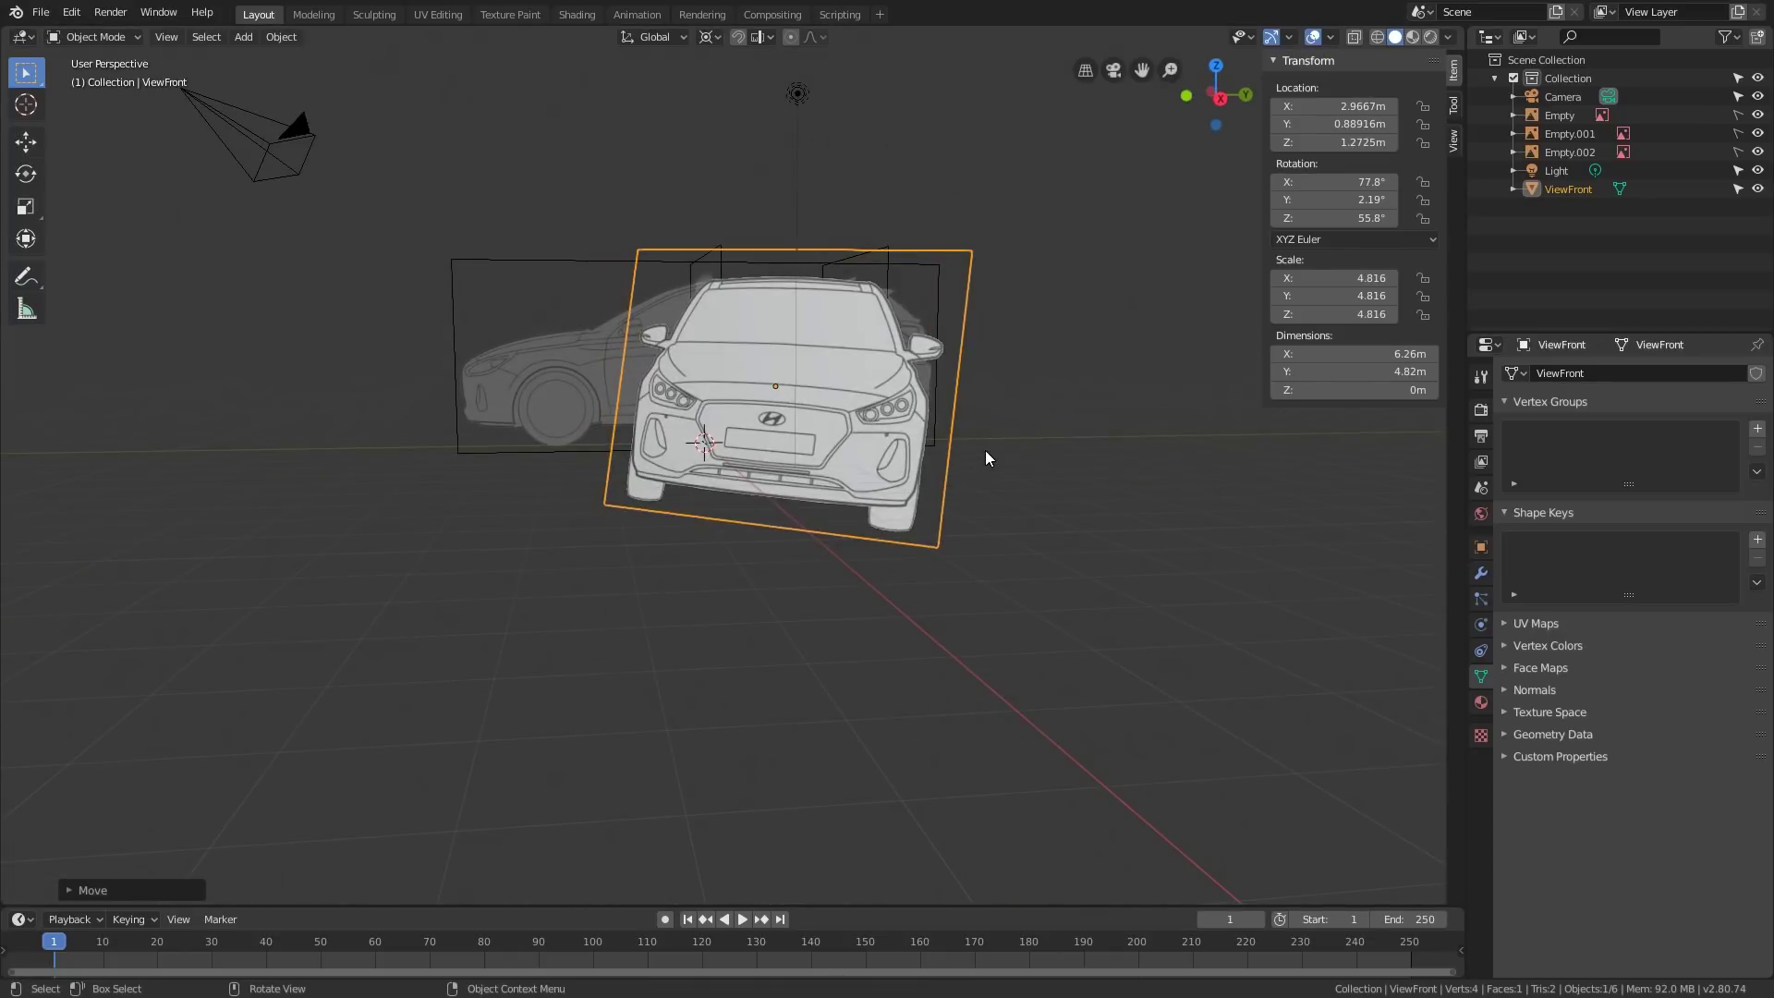
key(KP_0)
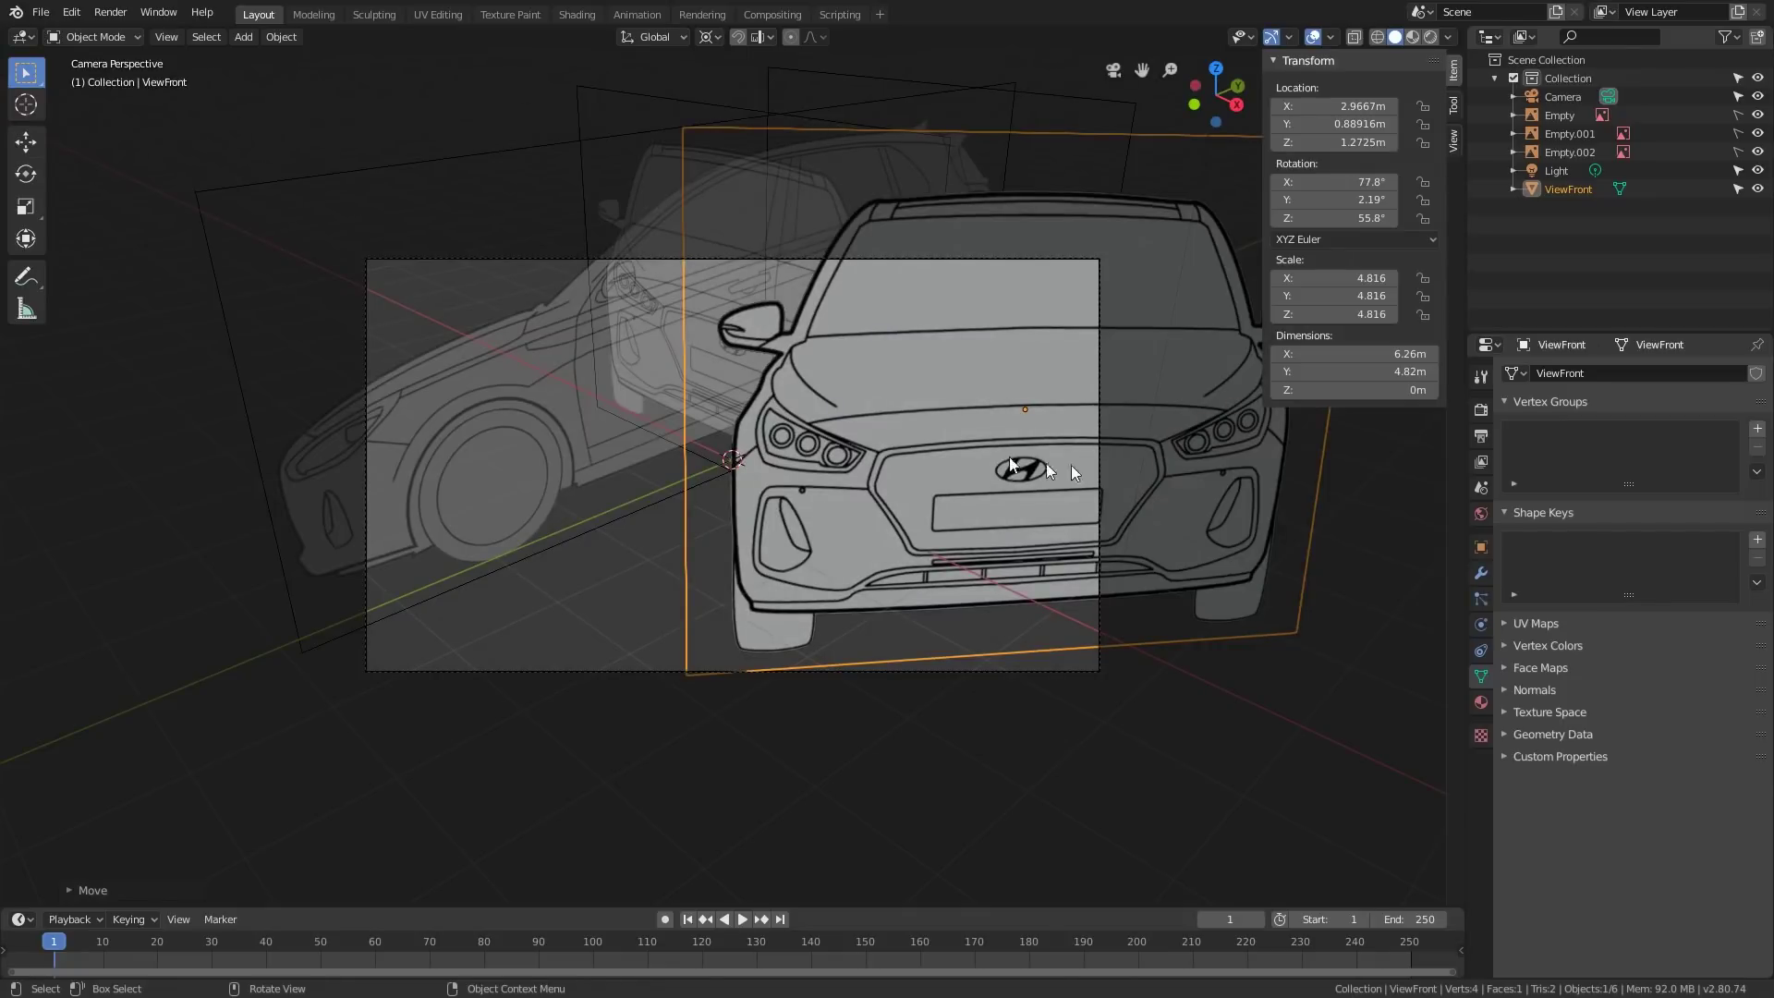
Step: Switch the render engine from Eevee to Cycles and run an F12 test render
click(1481, 409)
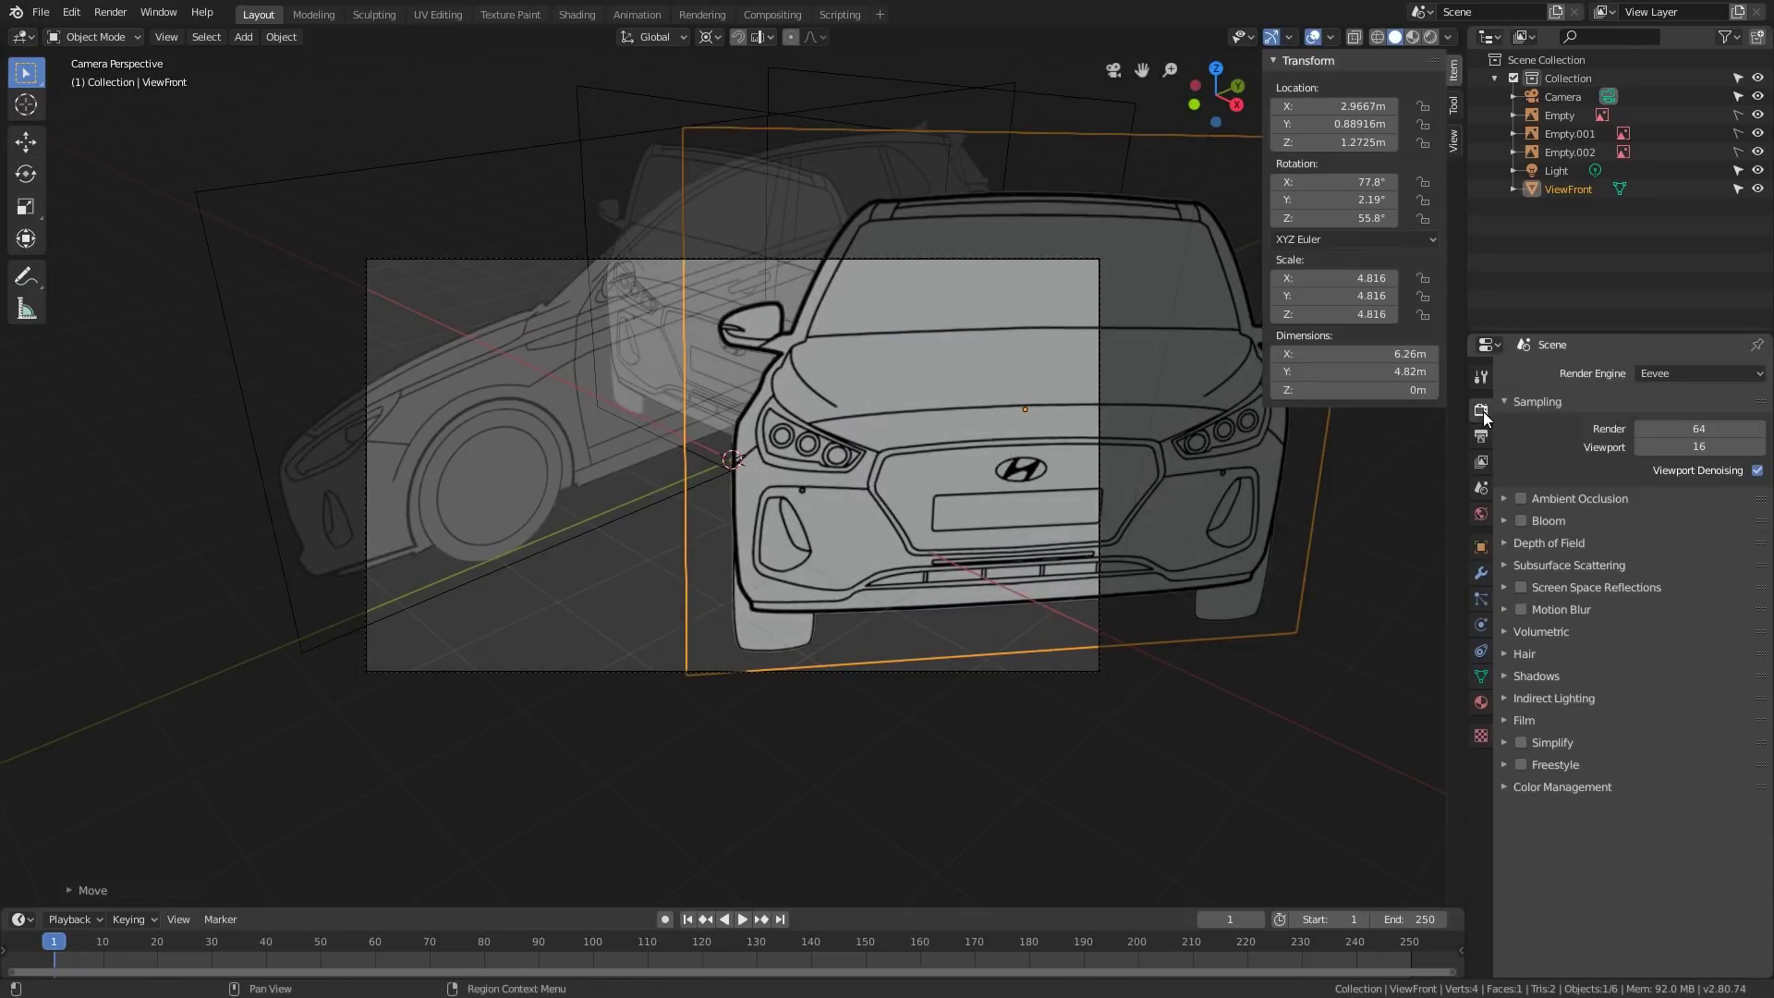
click(1648, 375)
click(1656, 435)
key(F12)
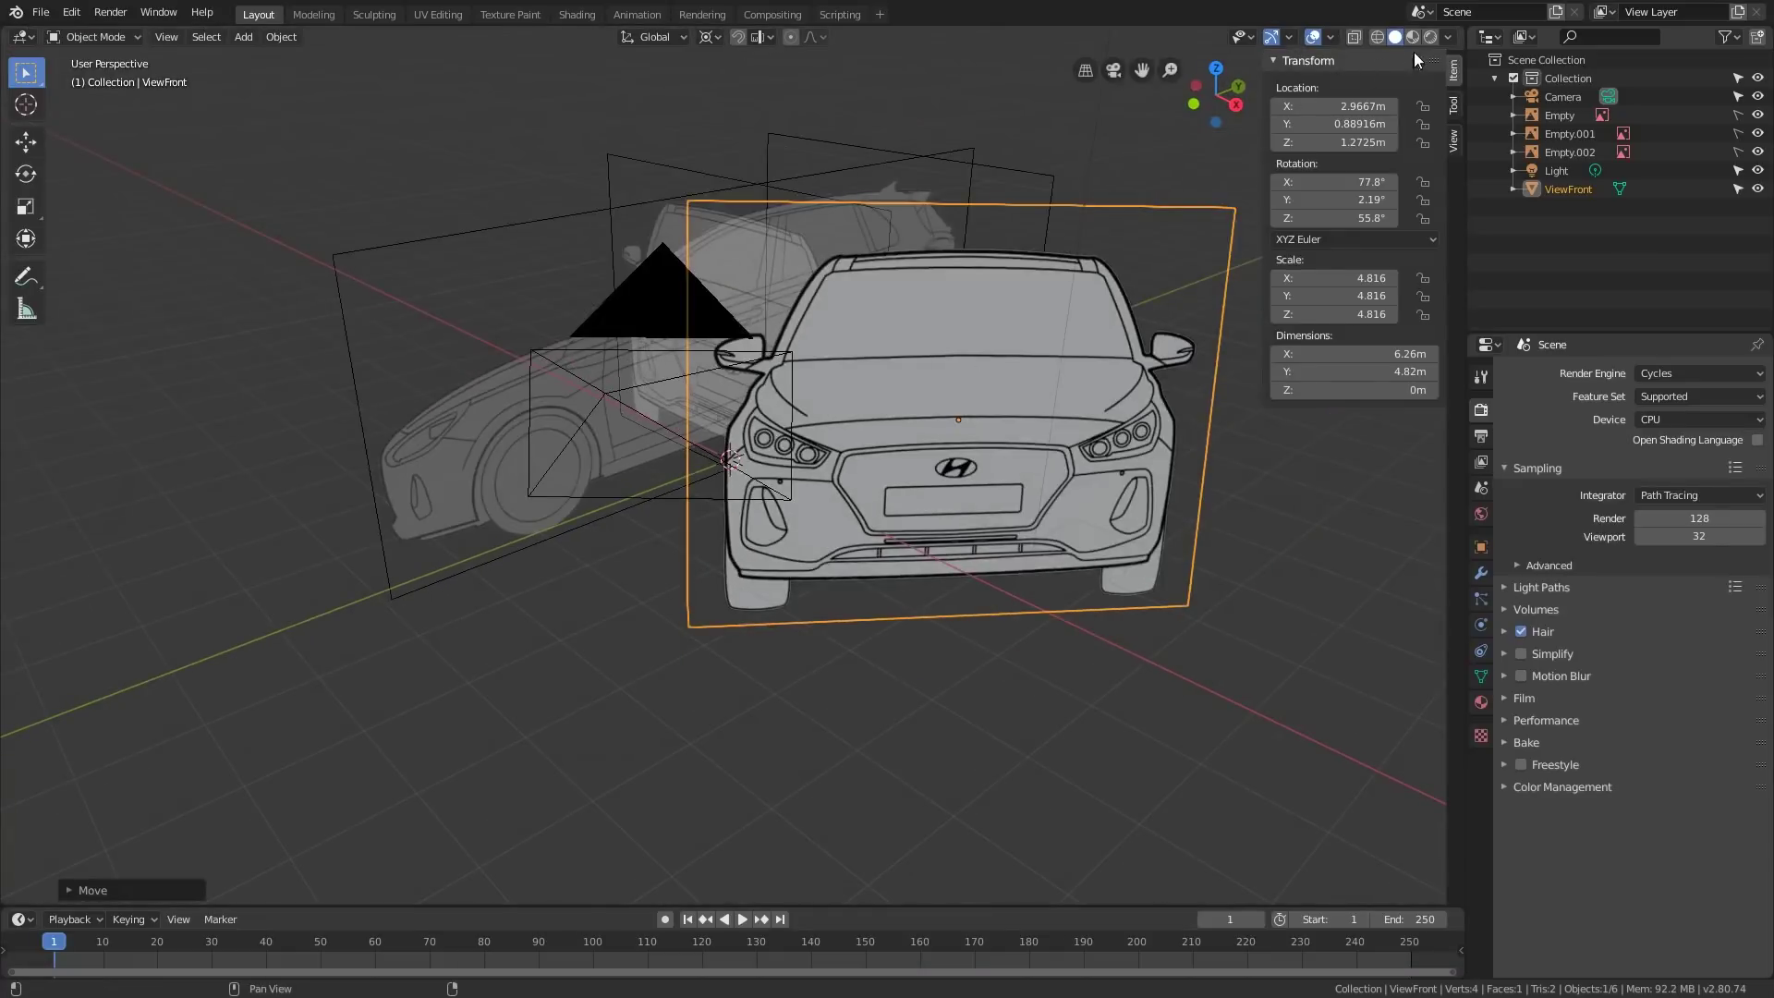
Step: Select the light and move it twice while previewing the lighting on the car planes
key(z)
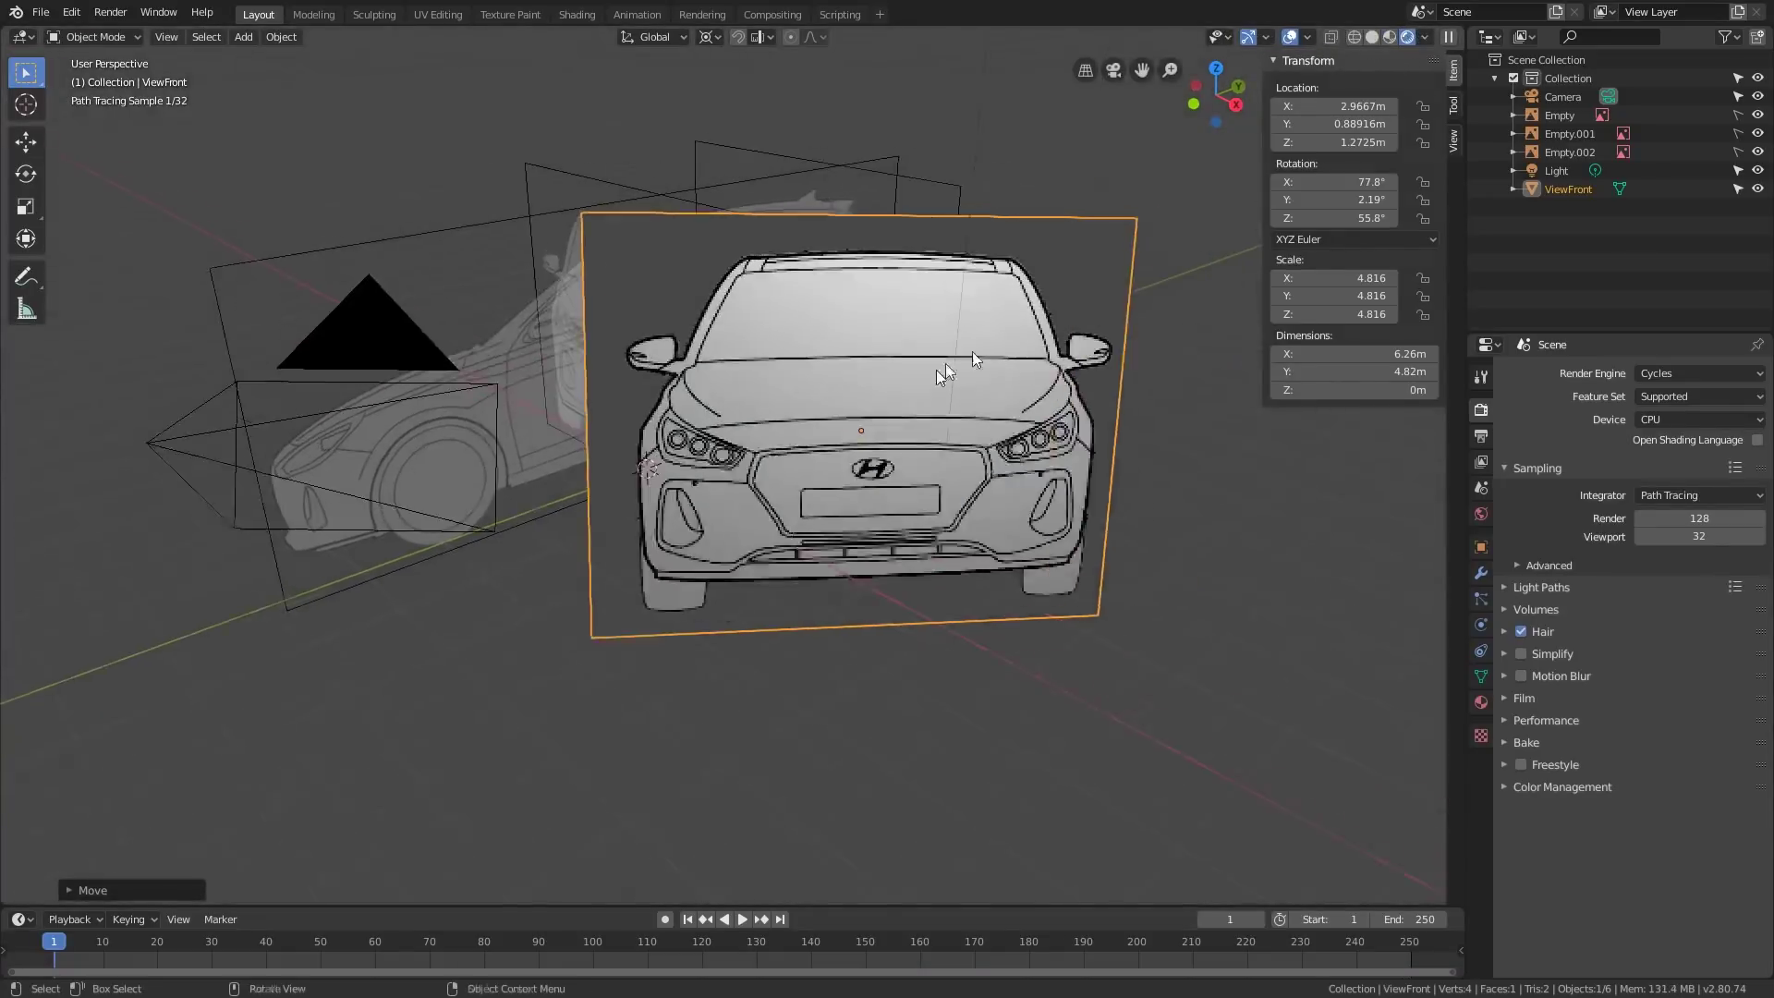
scroll(945, 363, down, 6)
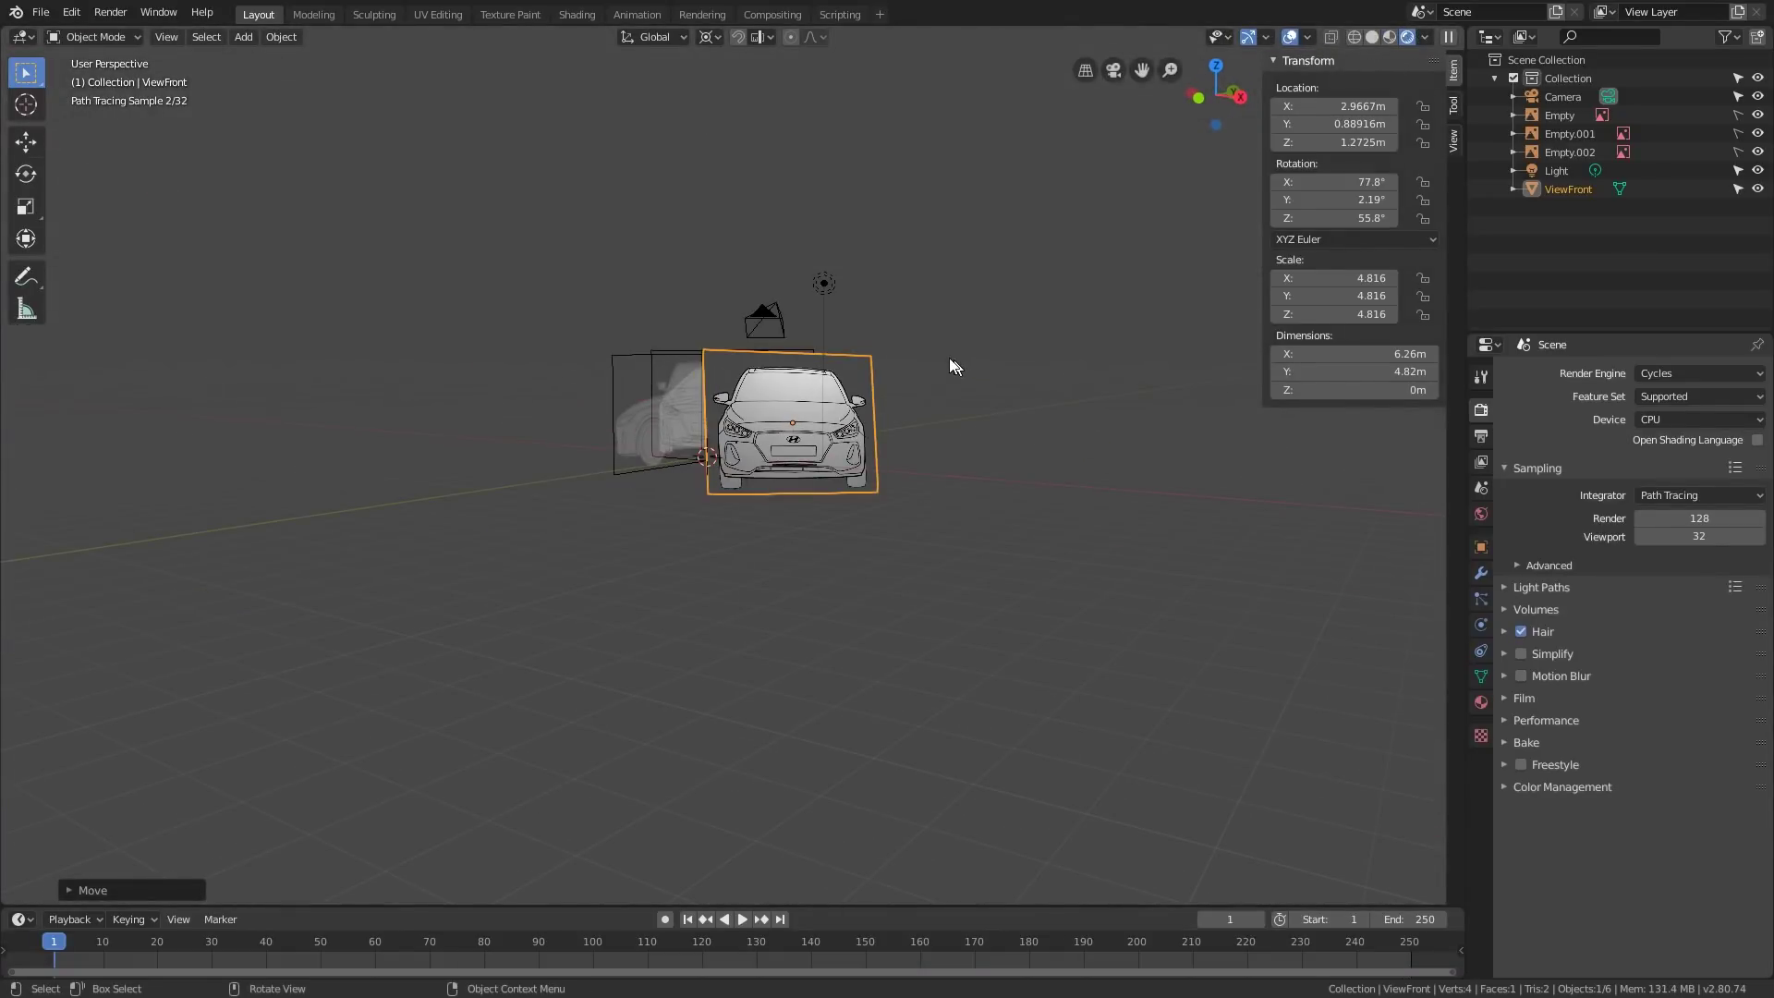
click(824, 283)
key(g)
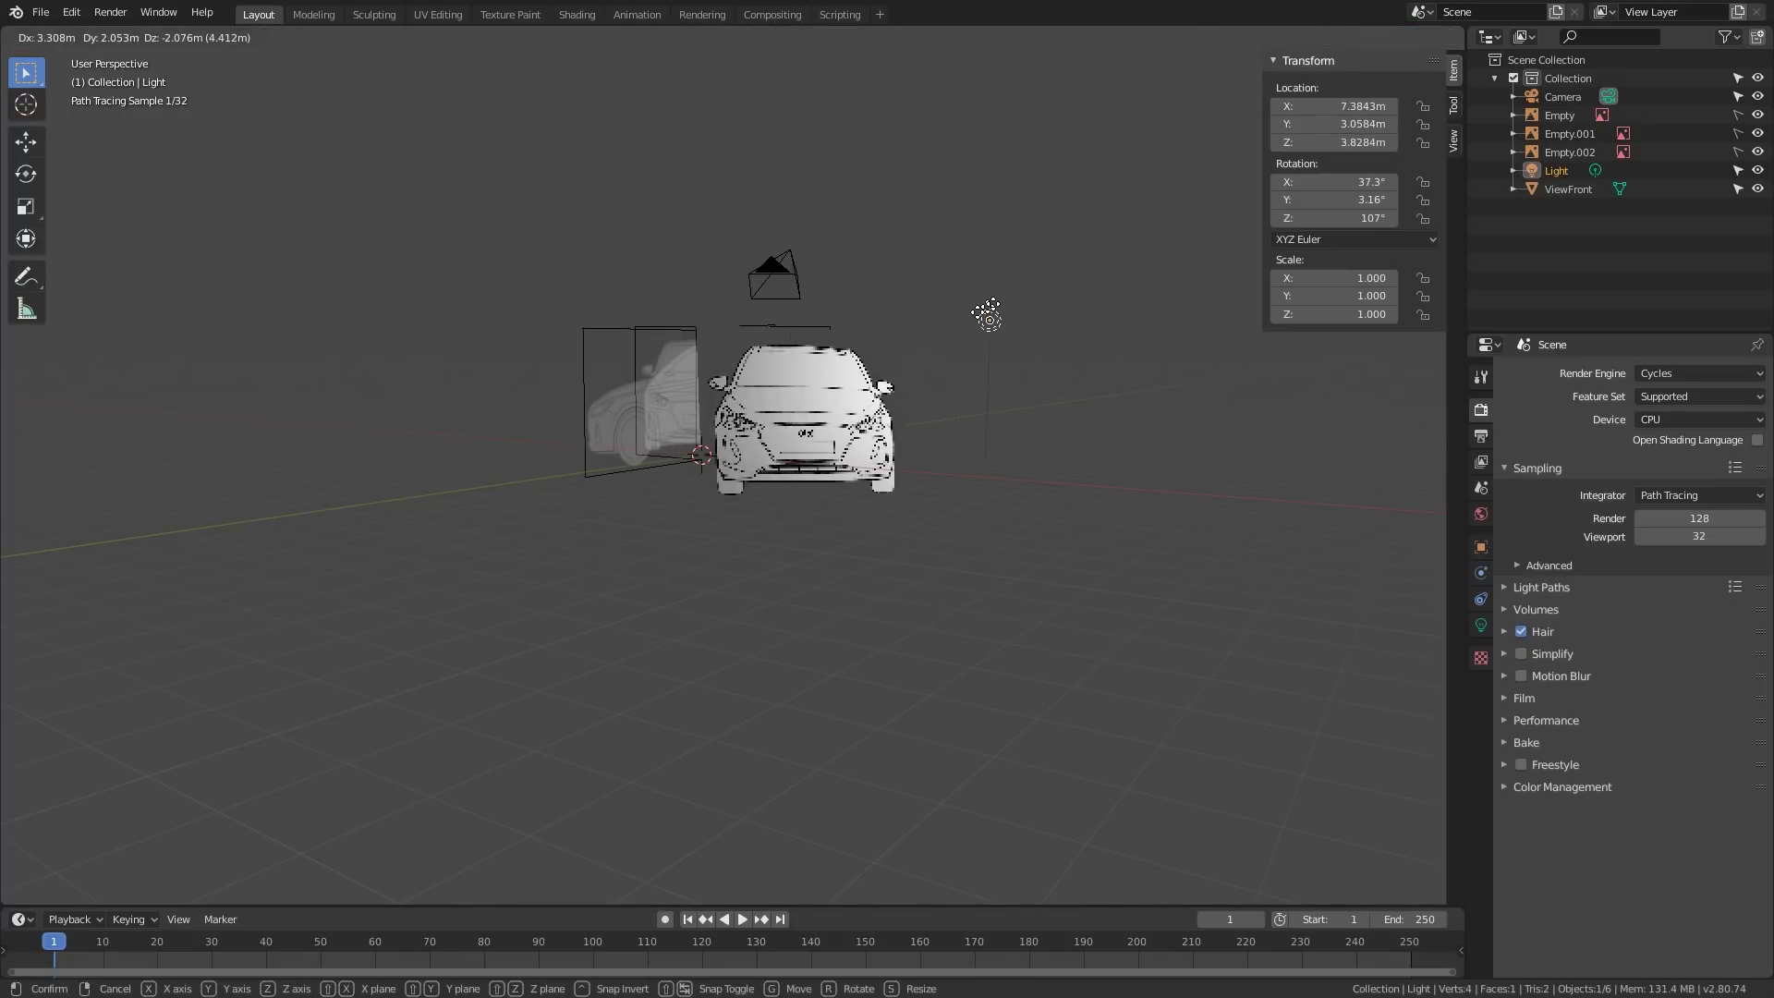
click(988, 314)
middle_drag(988, 315, 702, 351)
key(g)
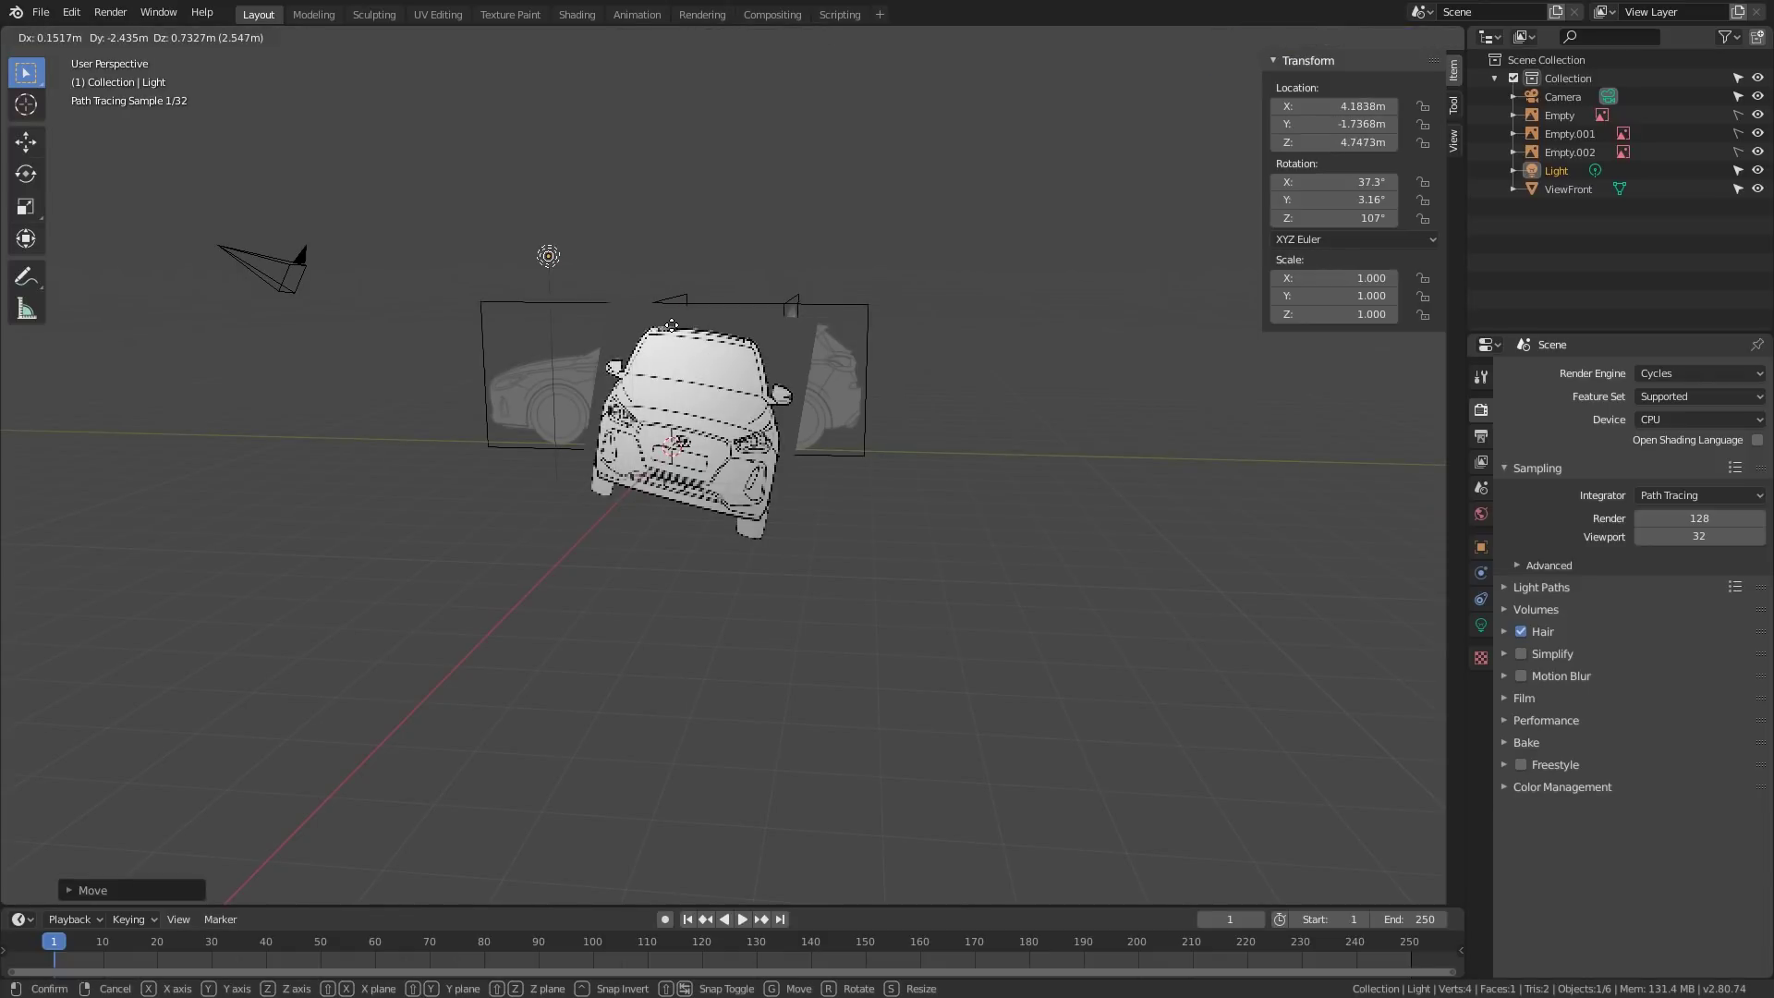
click(670, 325)
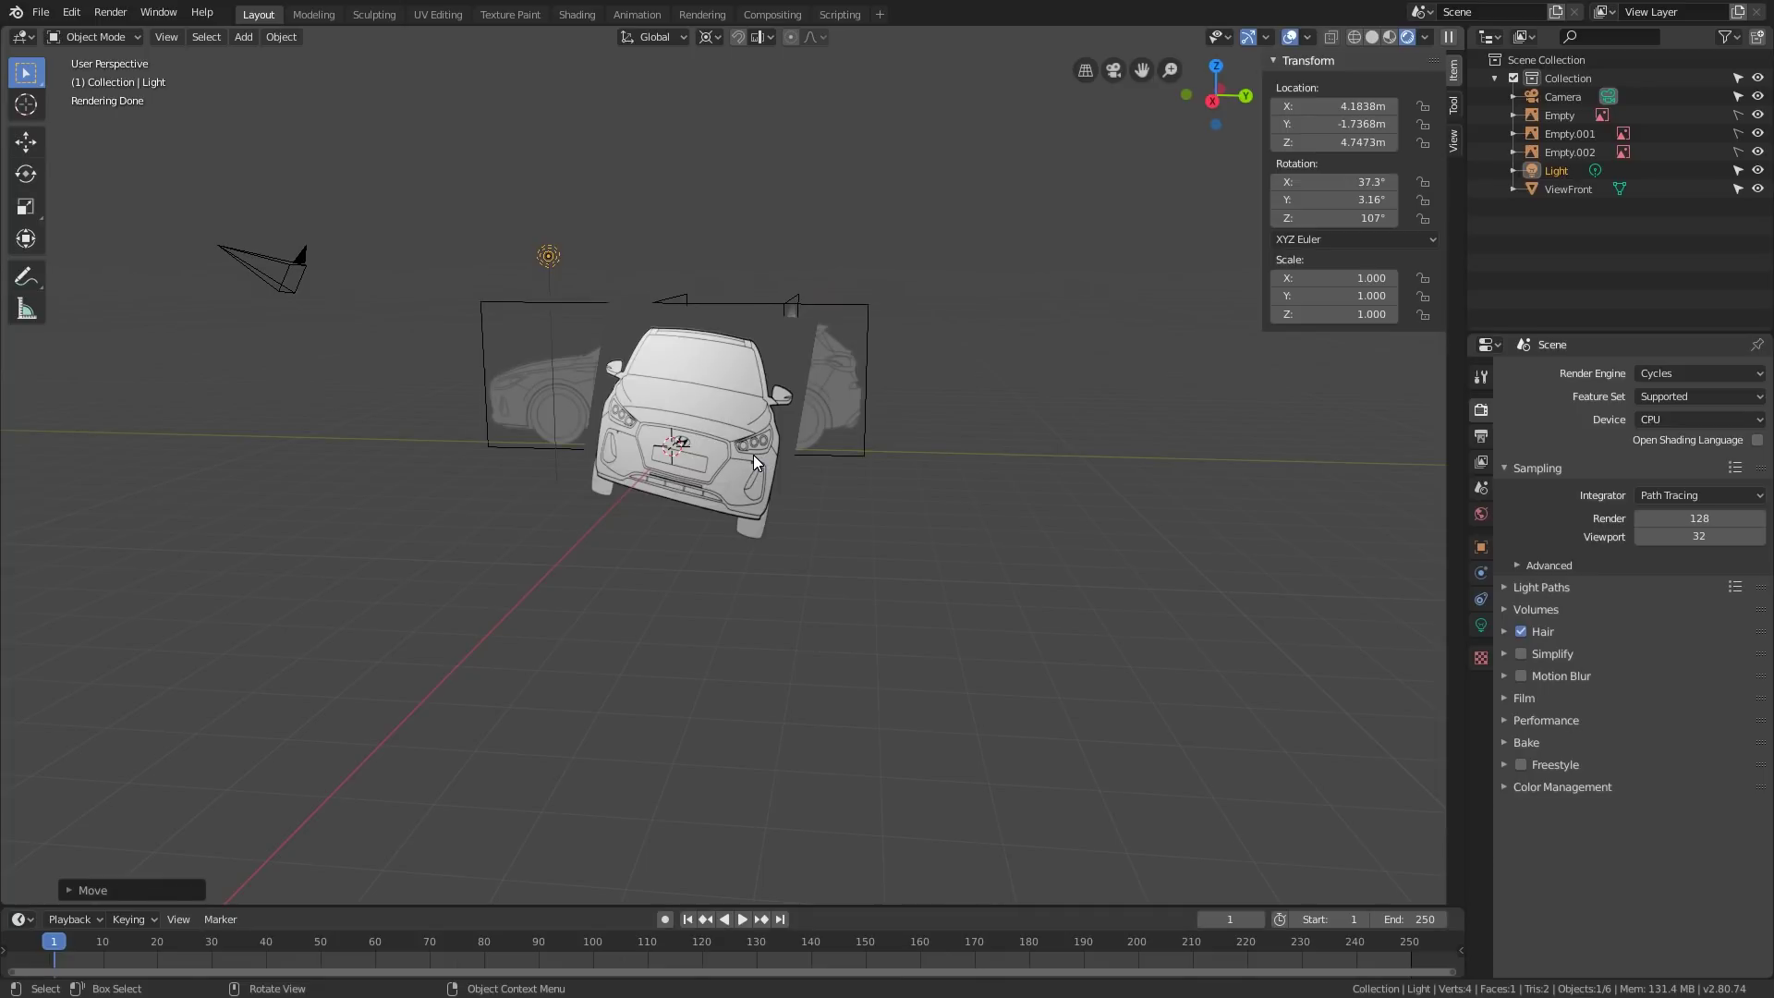
Step: Place the light at X 3.847, Y 1.5003, Z 4.4039 m and return to solid shading
key(g)
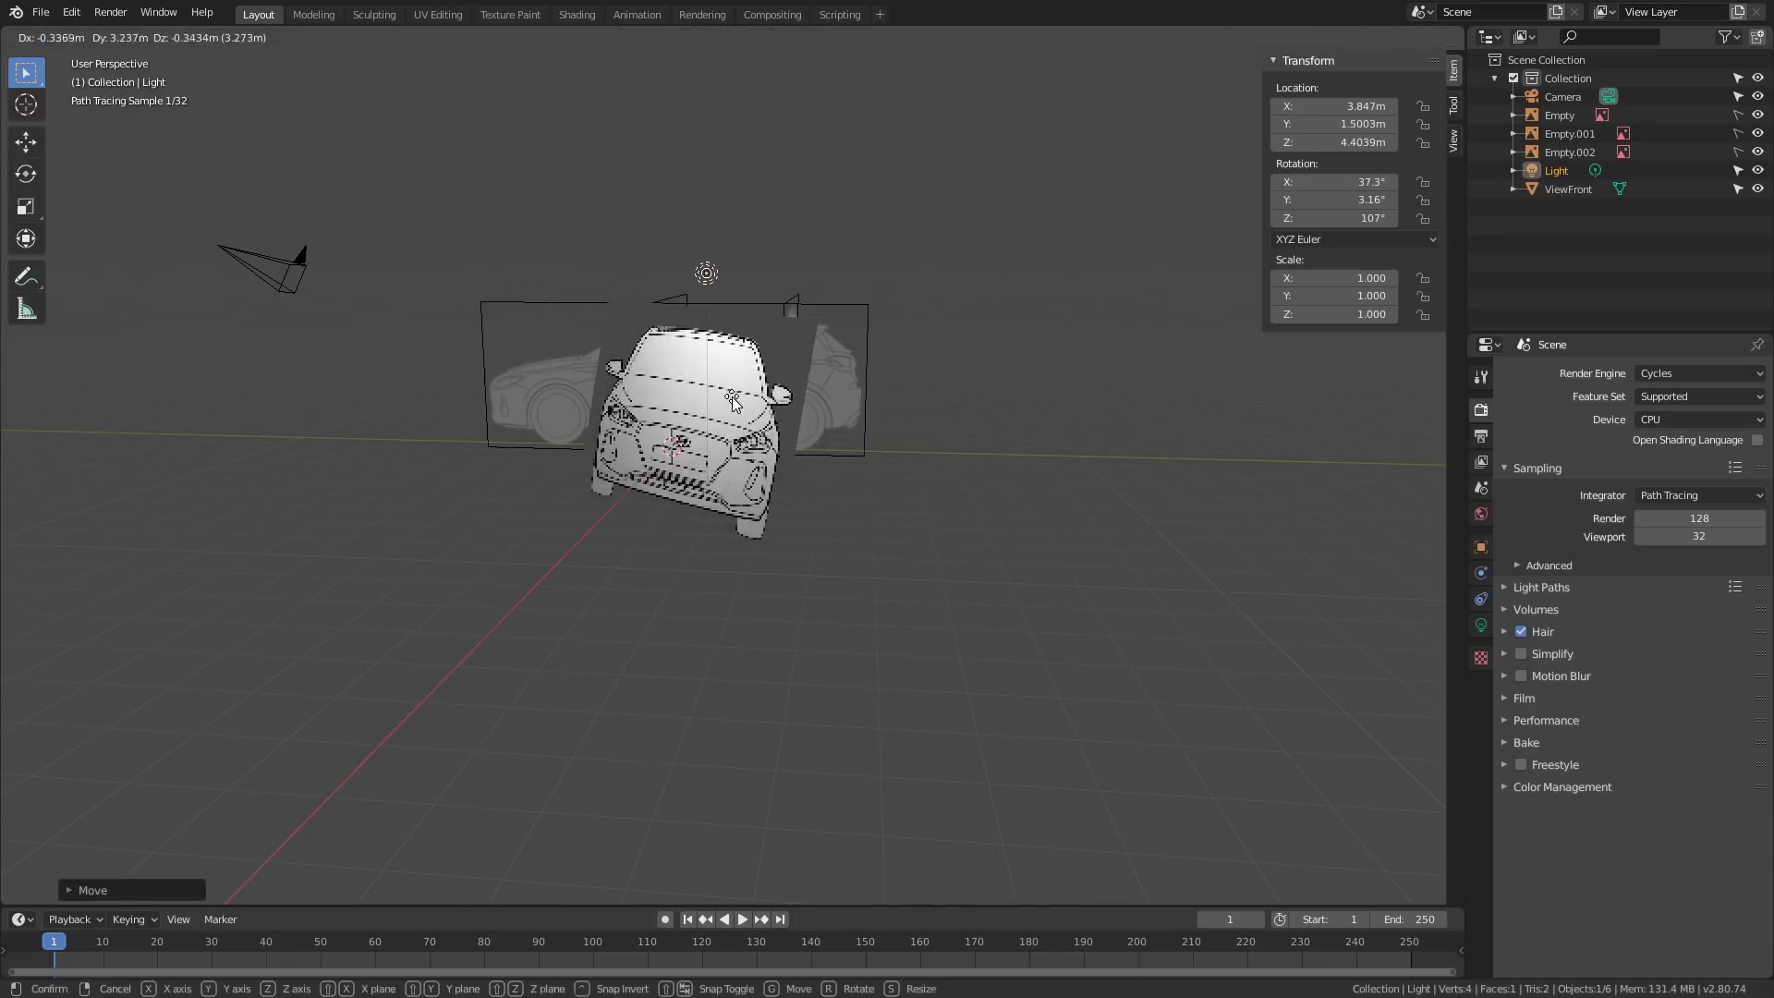
click(755, 396)
mouse_move(756, 396)
middle_down()
mouse_move(976, 400)
mouse_move(955, 402)
middle_up()
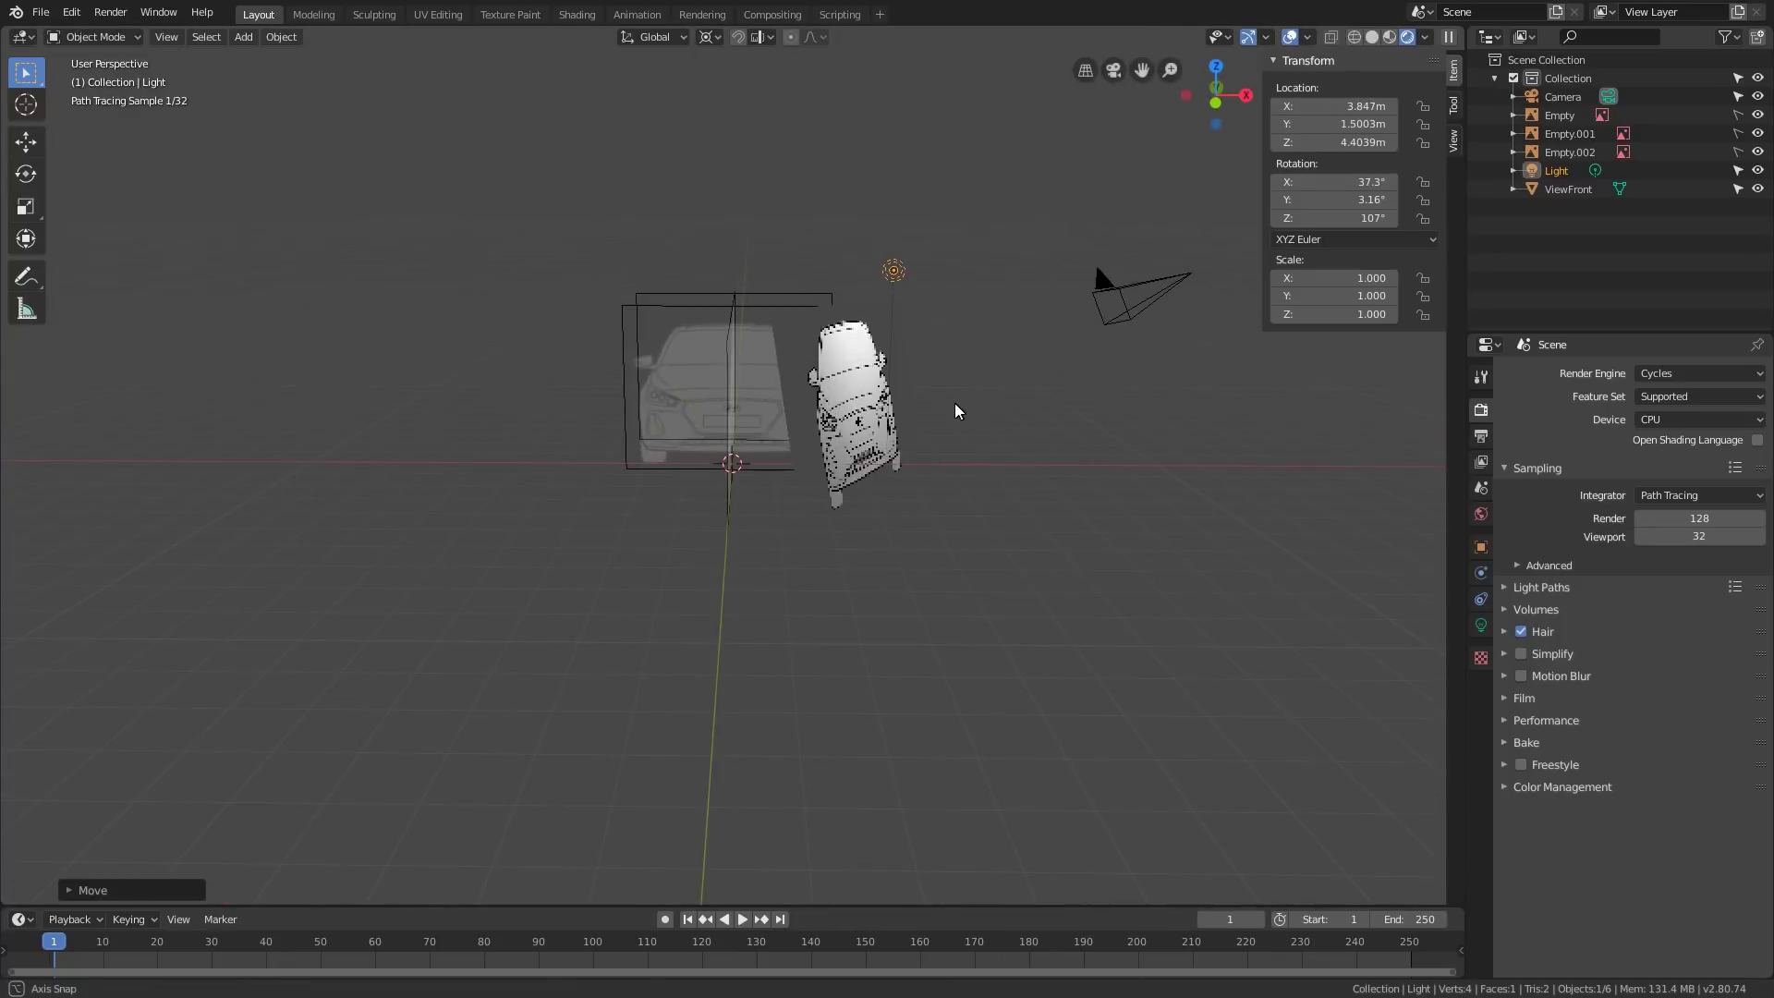
key(z)
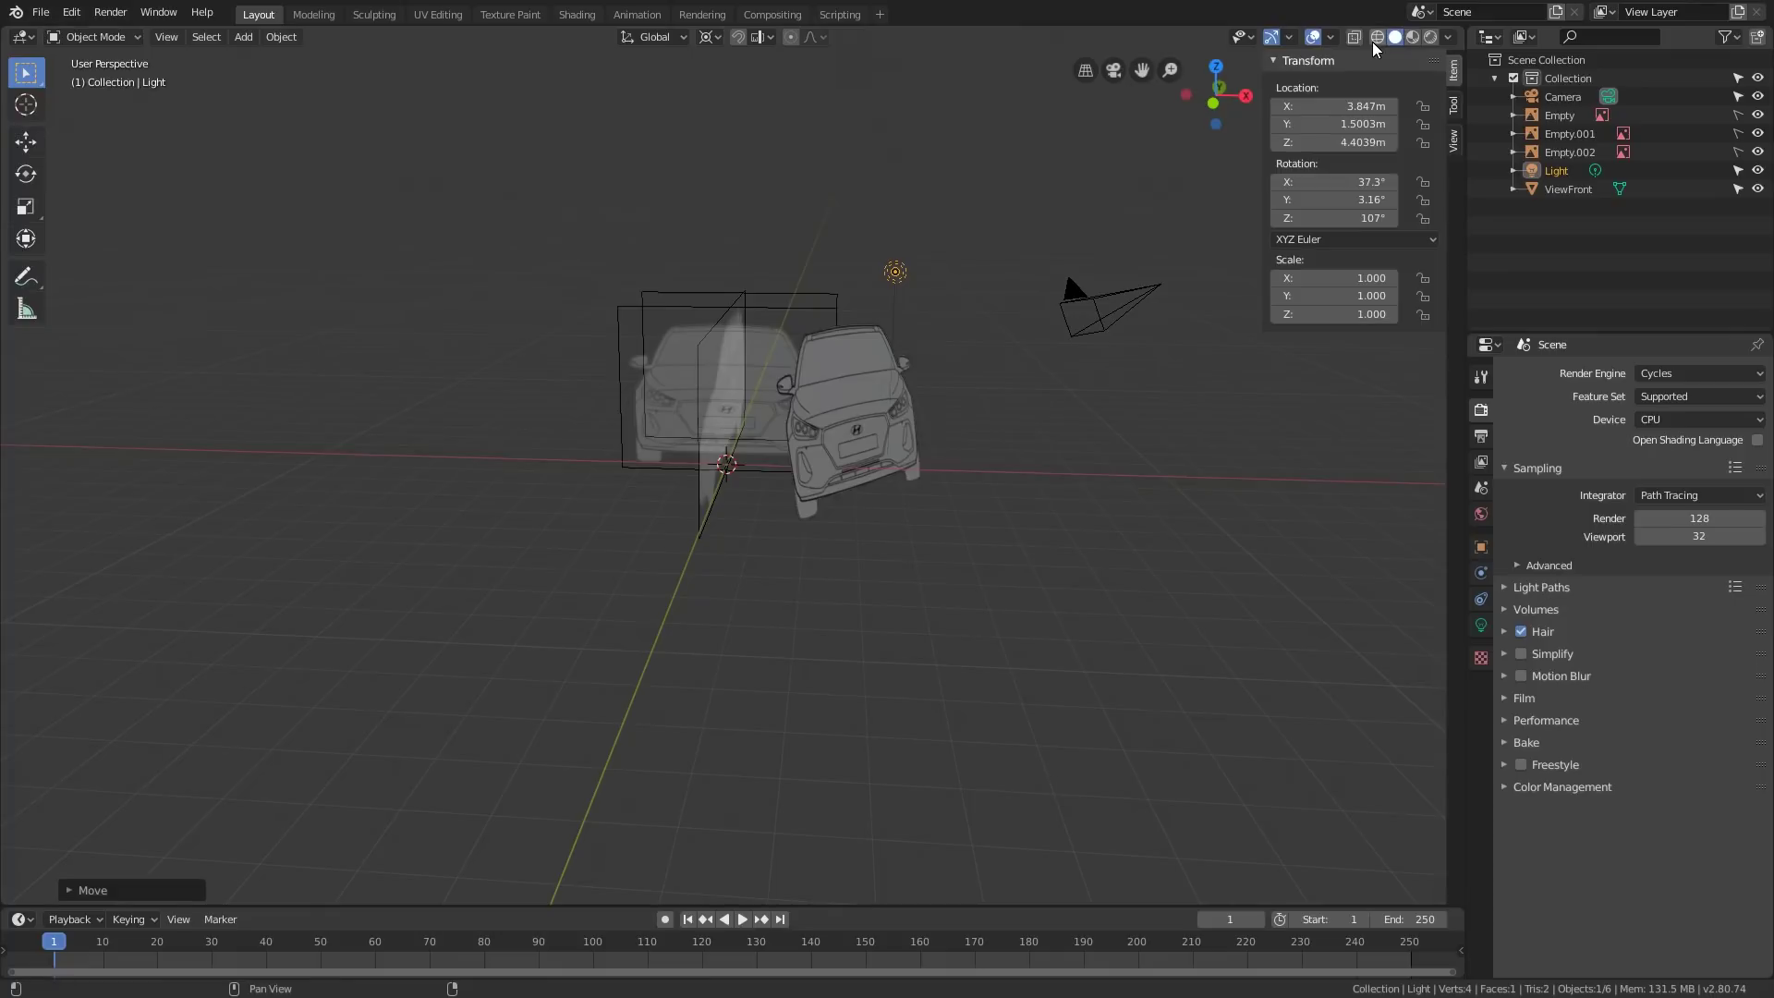
mouse_move(1088, 301)
middle_down()
mouse_move(903, 343)
mouse_move(728, 447)
middle_up()
click(728, 446)
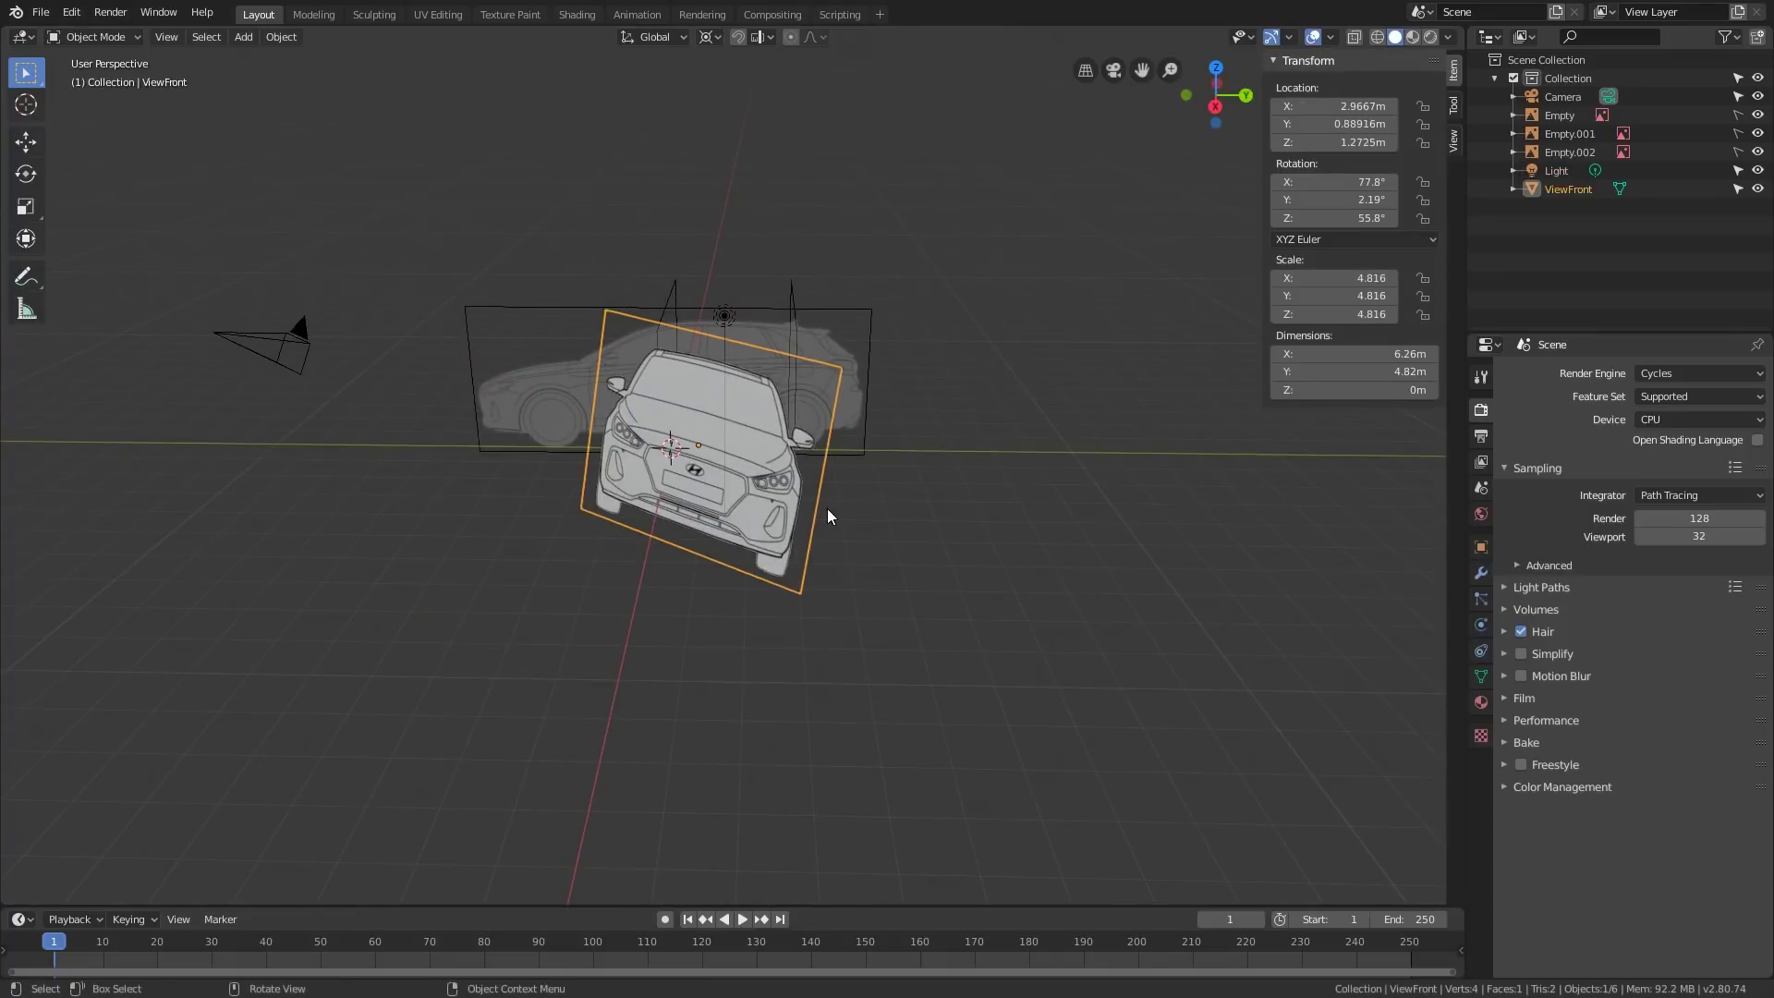
middle_drag(827, 509, 695, 499)
middle_drag(755, 507, 797, 495)
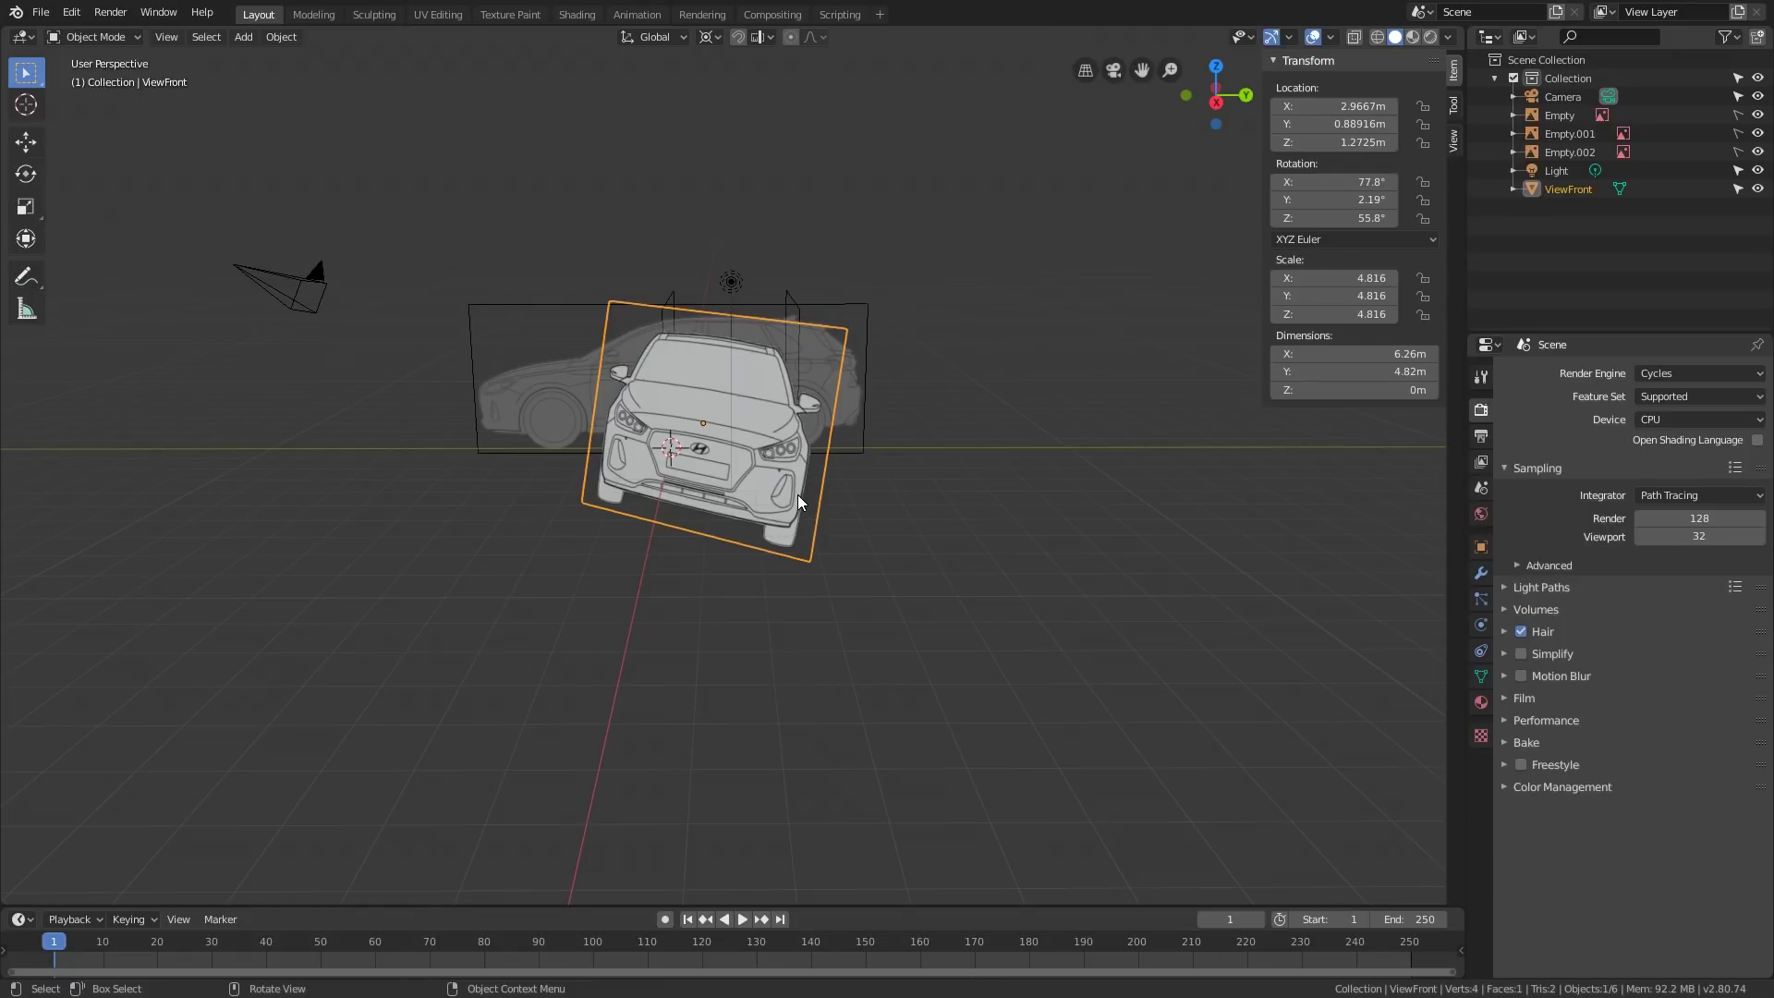
middle_drag(796, 485, 822, 513)
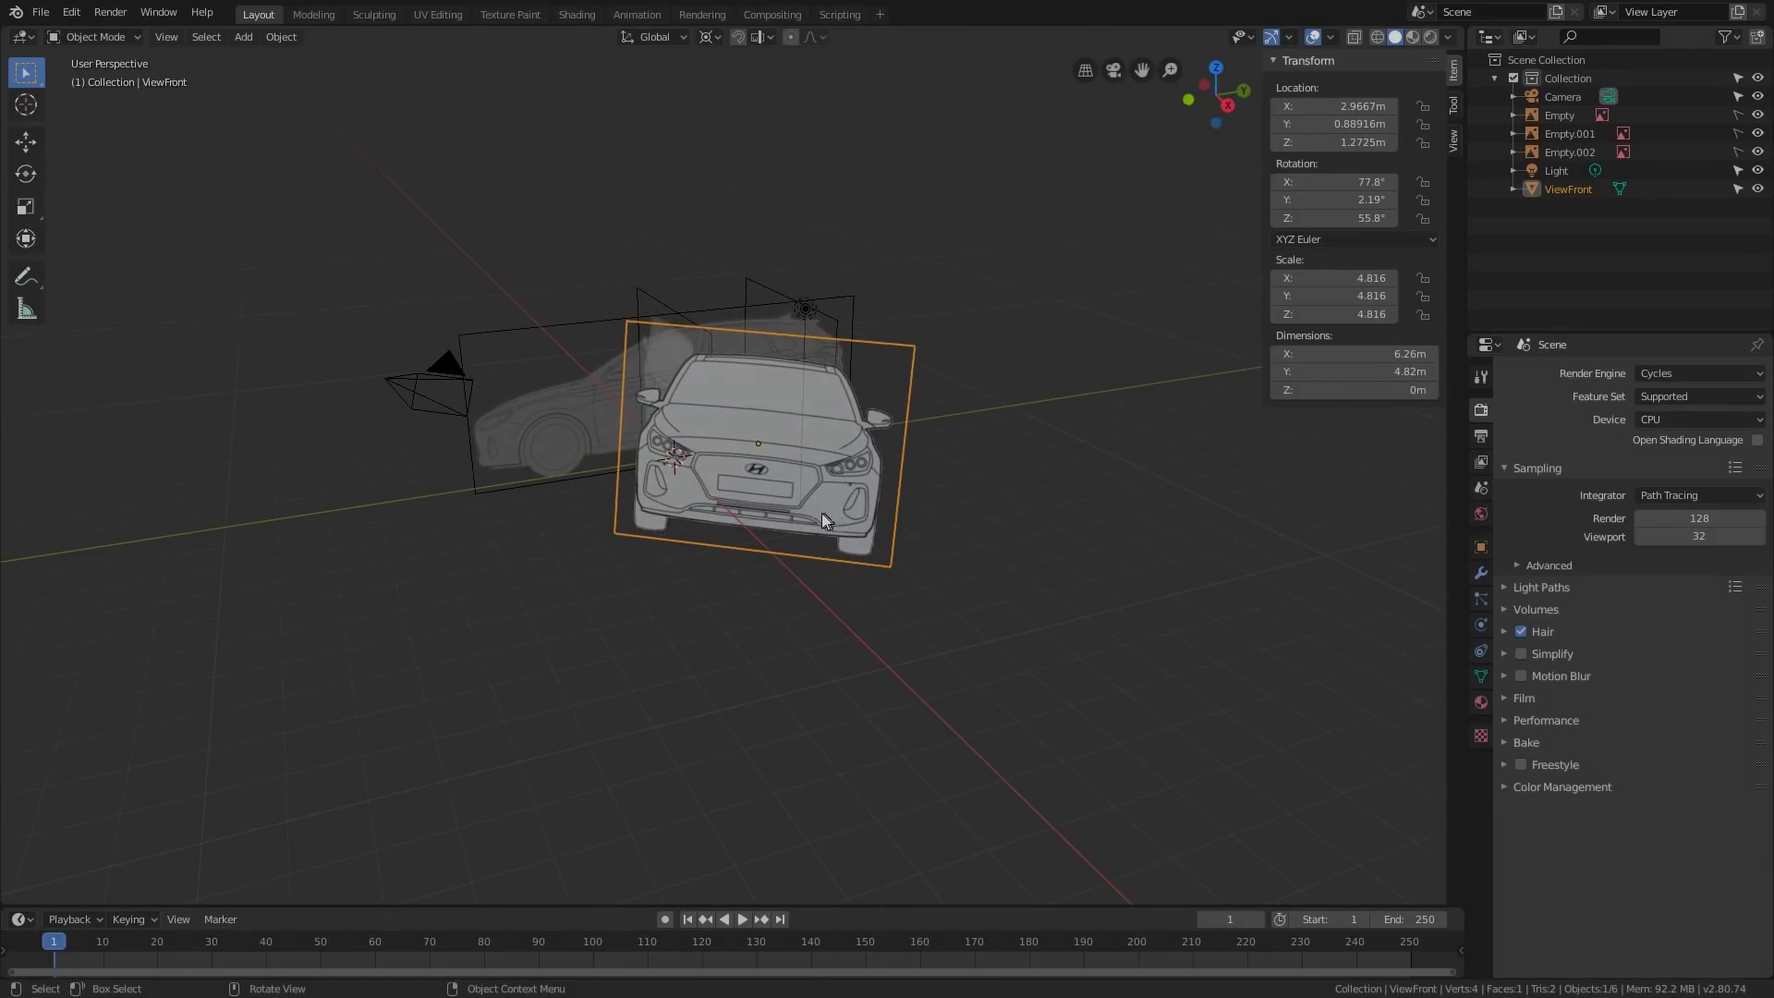